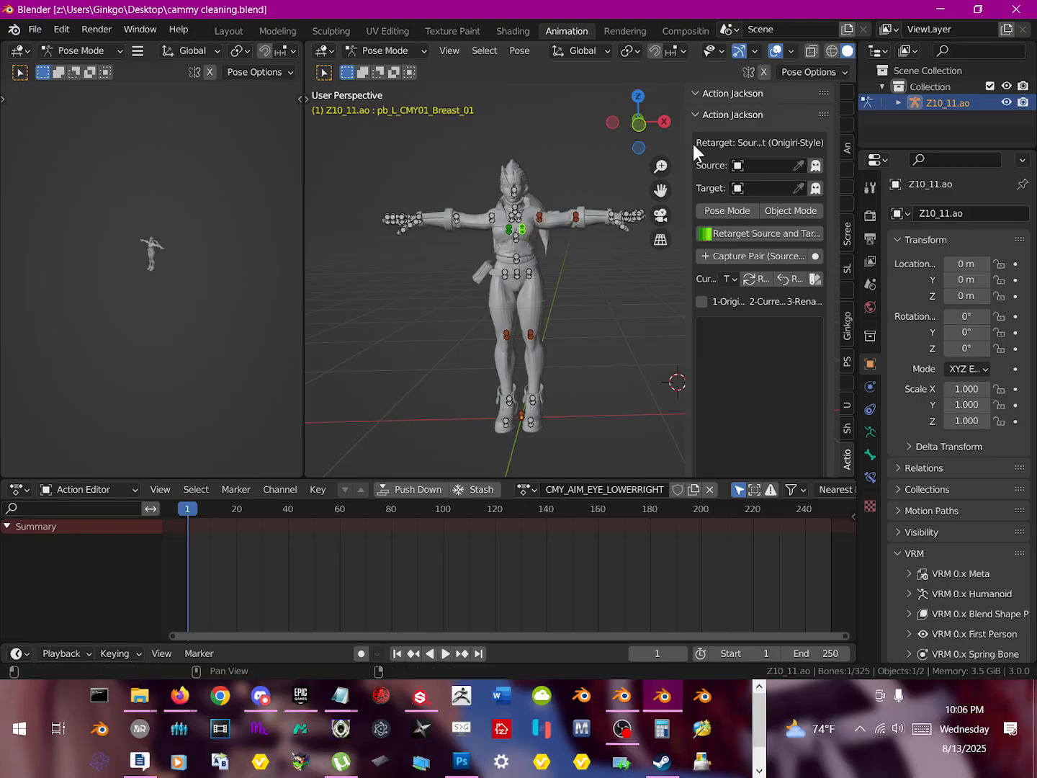
Step: Enlarge the 3D viewport over the Action Editor, collapse the duplicate Action Jackson section, and widen the viewport sidebar
mouse_move(622, 337)
middle_mouse_down()
mouse_move(619, 318)
mouse_move(612, 327)
middle_mouse_up()
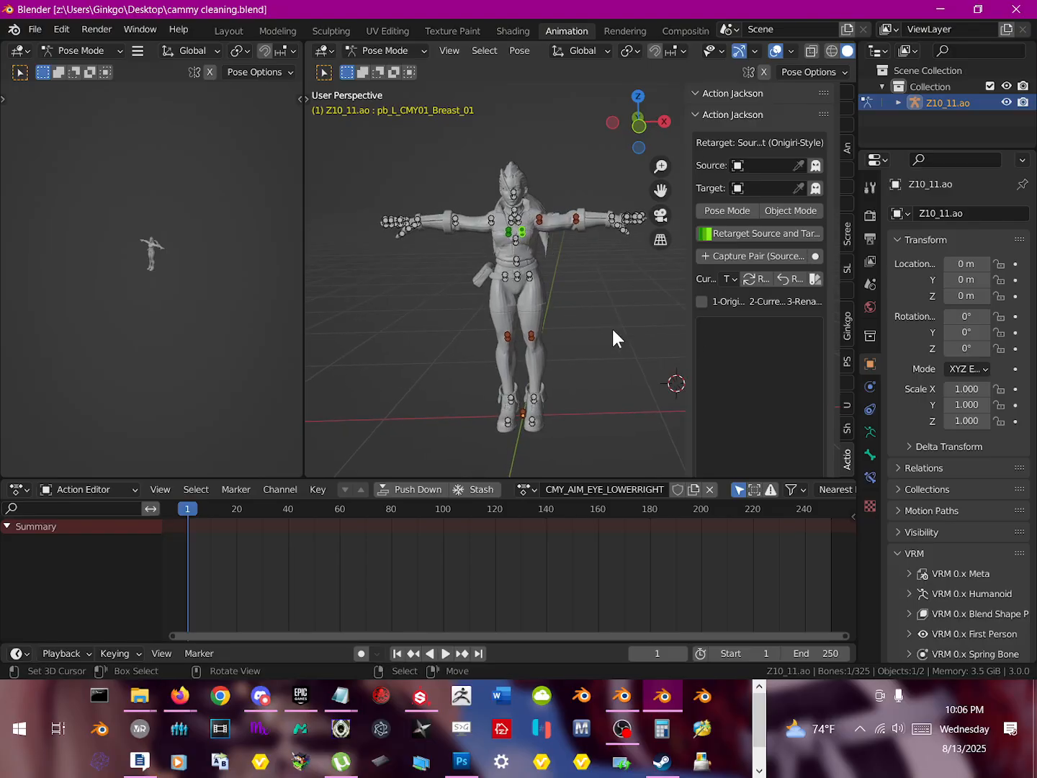
scroll(619, 337, "up", 1)
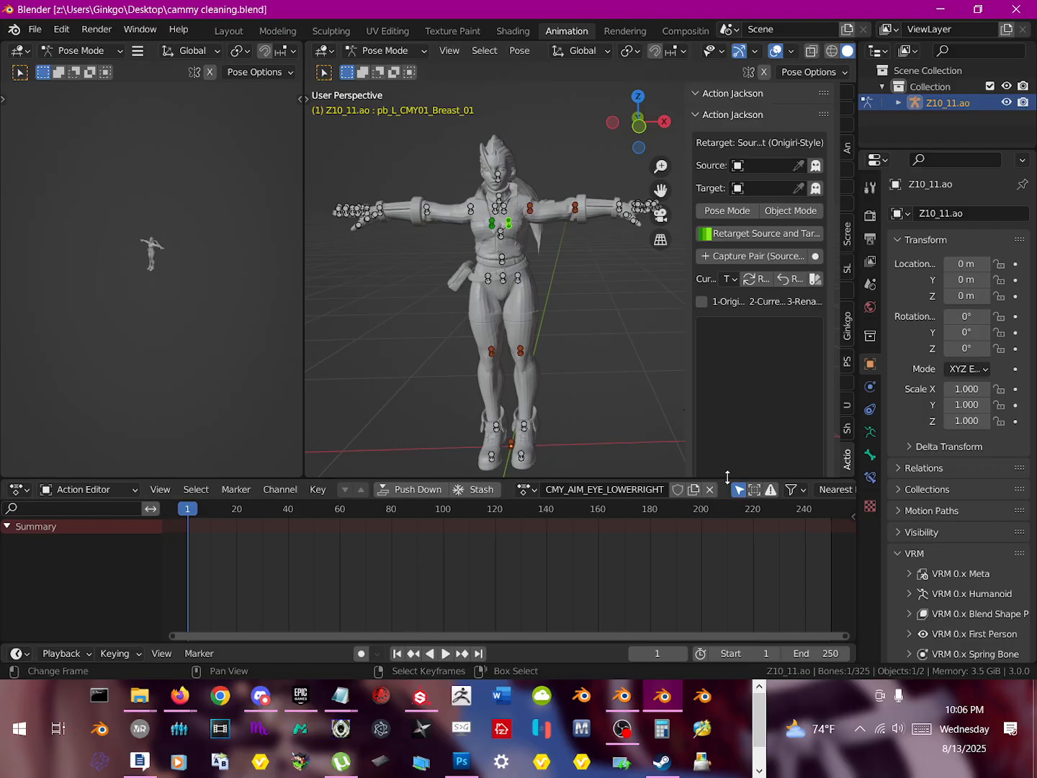
left_click_drag(728, 477, 728, 621)
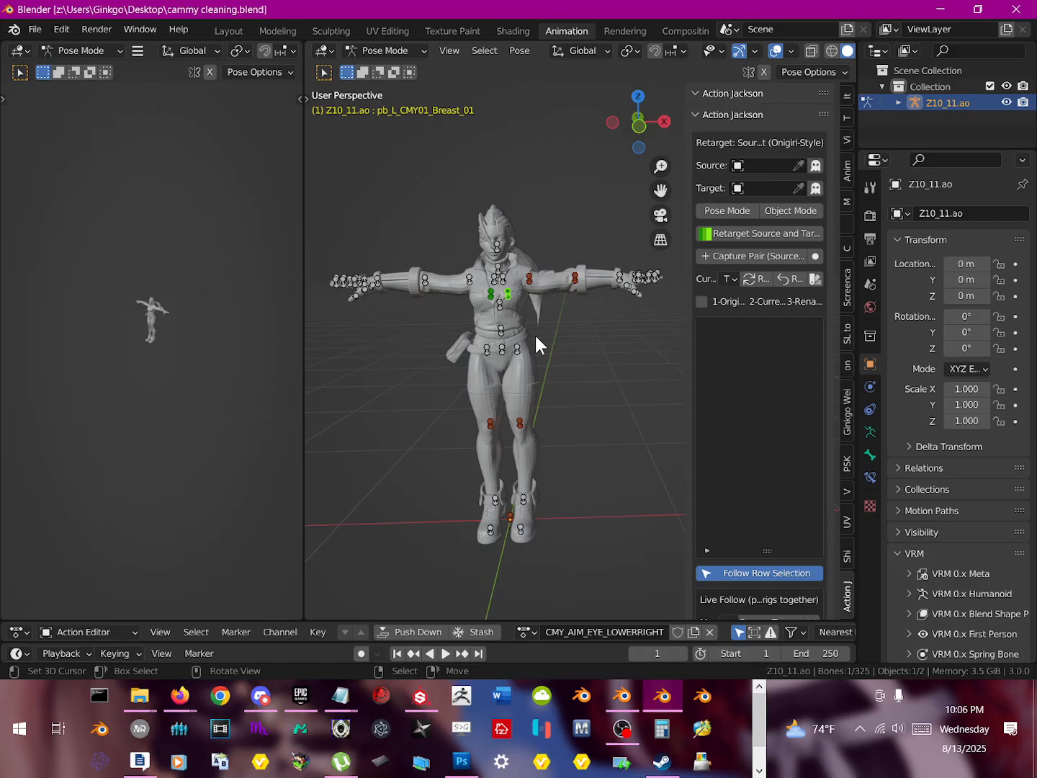
left_click(731, 93)
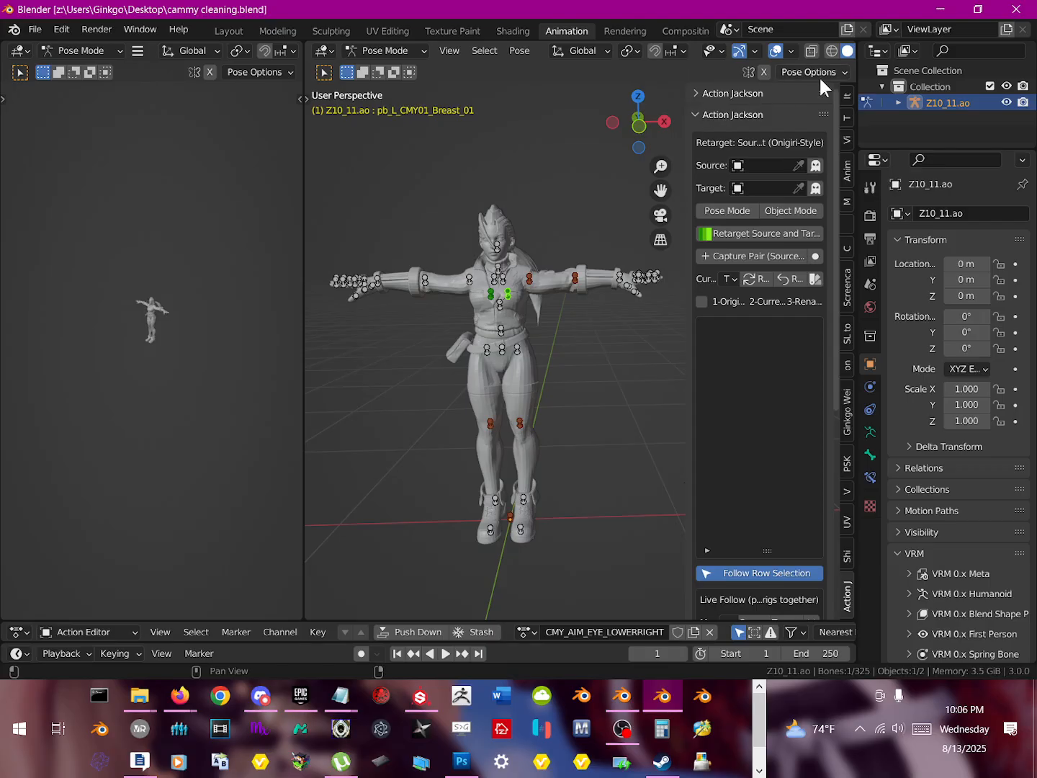
left_click_drag(821, 89, 793, 86)
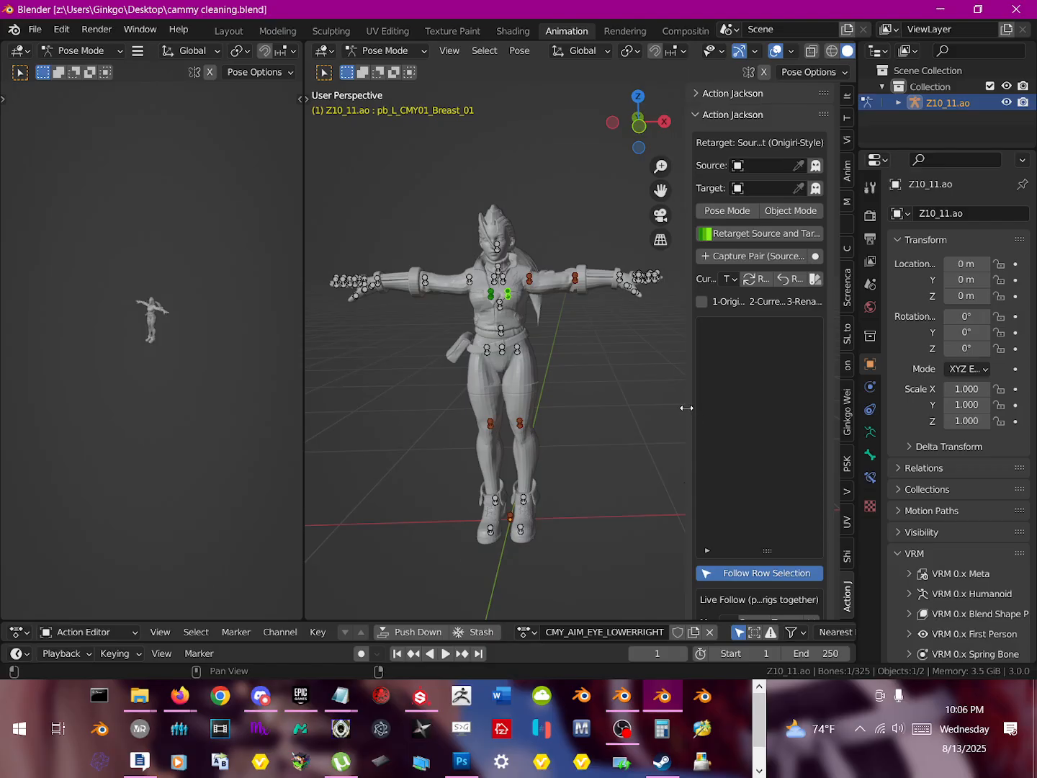
left_click_drag(681, 411, 583, 418)
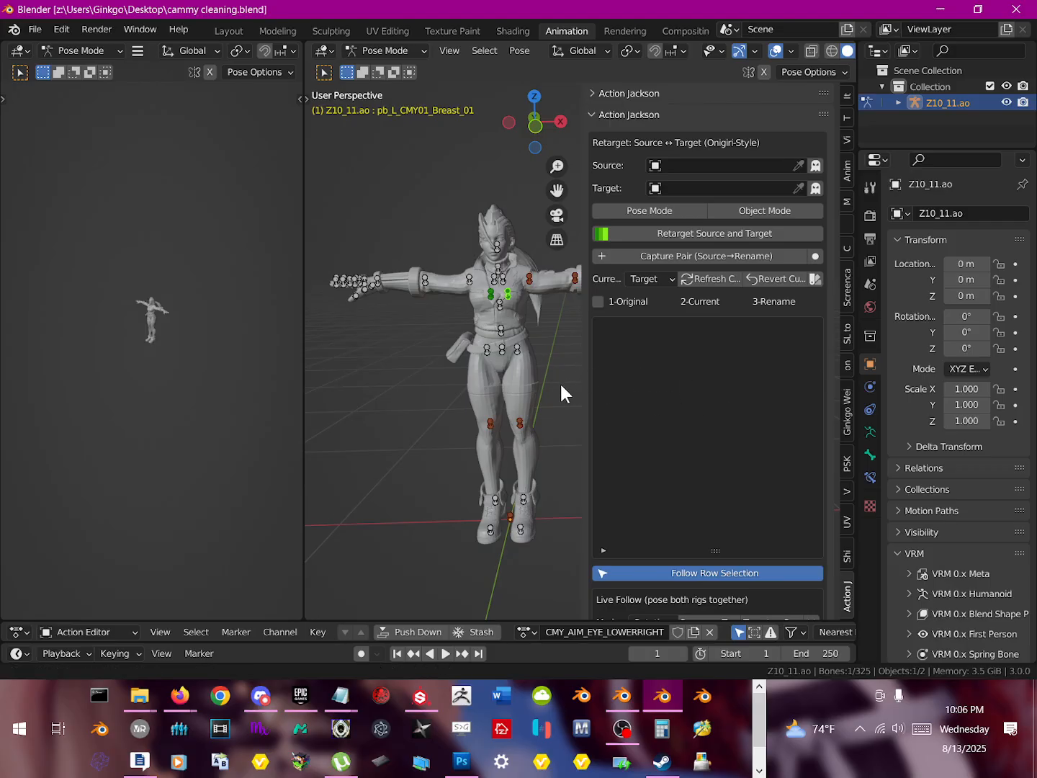
mouse_move(562, 387)
middle_mouse_down()
mouse_move(532, 385)
mouse_move(551, 384)
middle_mouse_up()
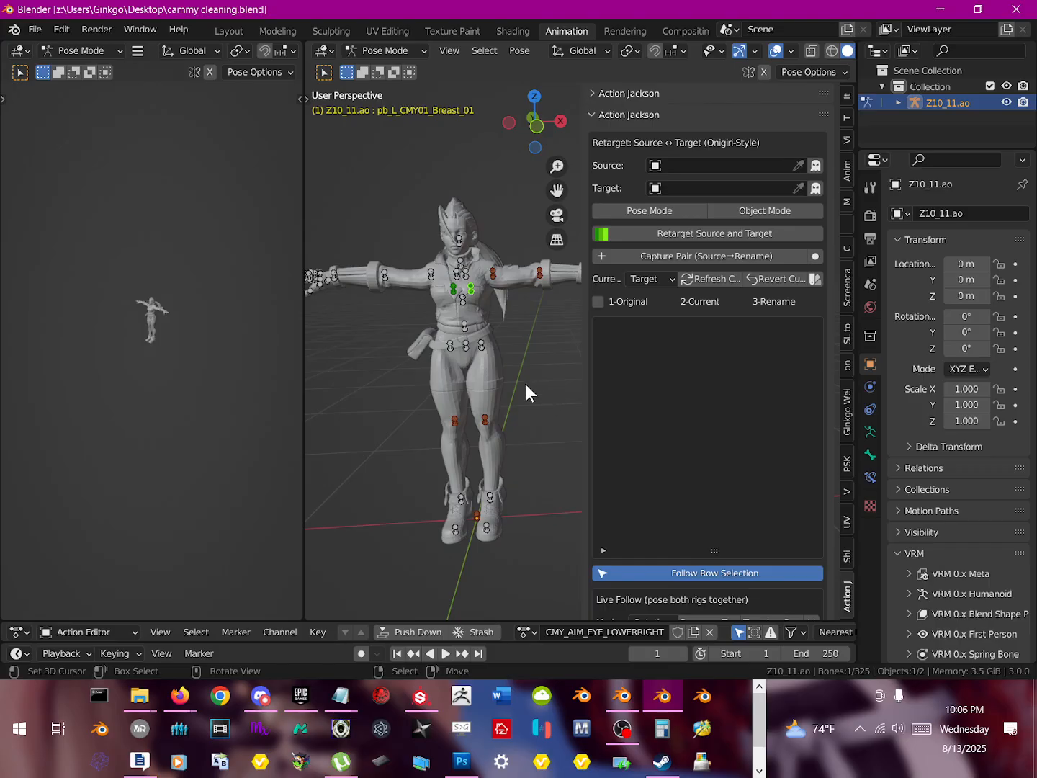
Step: Assign the CMY_BAS_STAND action to the Z10_11.ao armature in the Action Editor
left_click(524, 633)
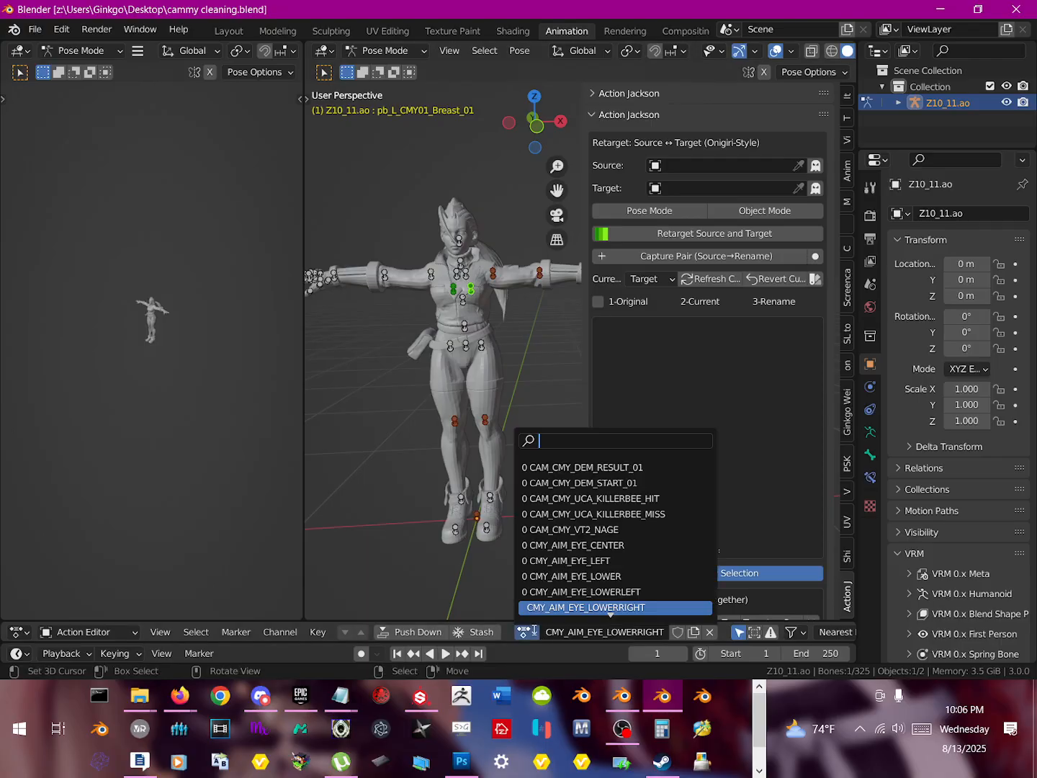
scroll(583, 541, "down", 15)
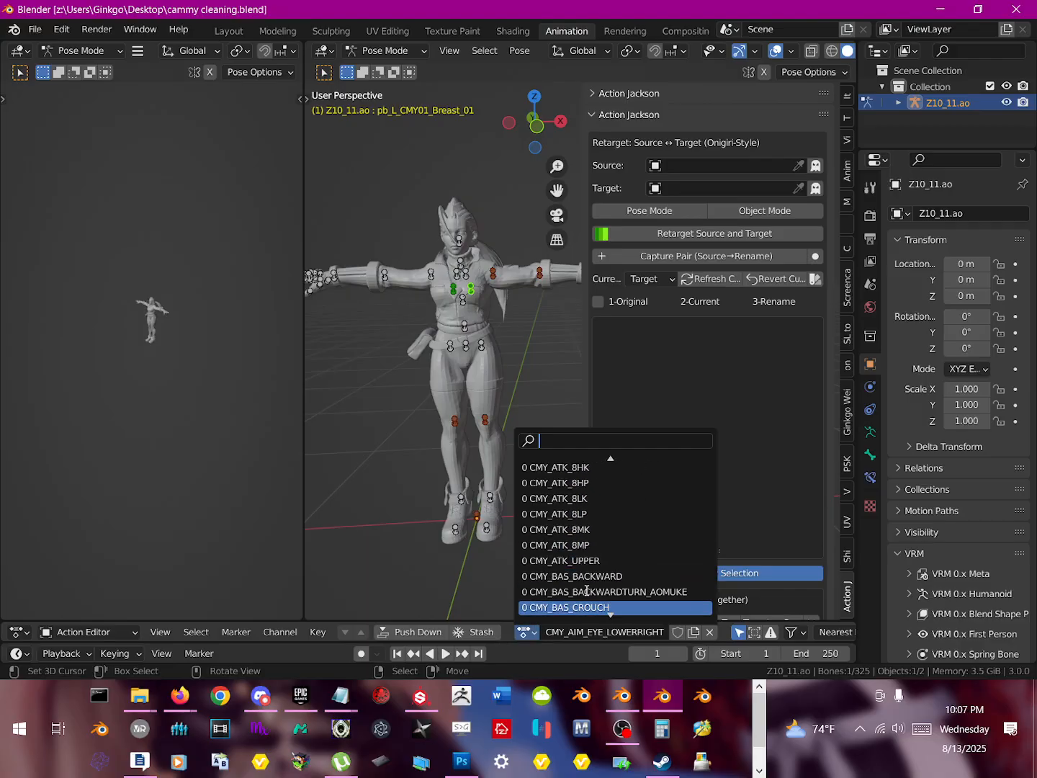
scroll(599, 584, "down", 11)
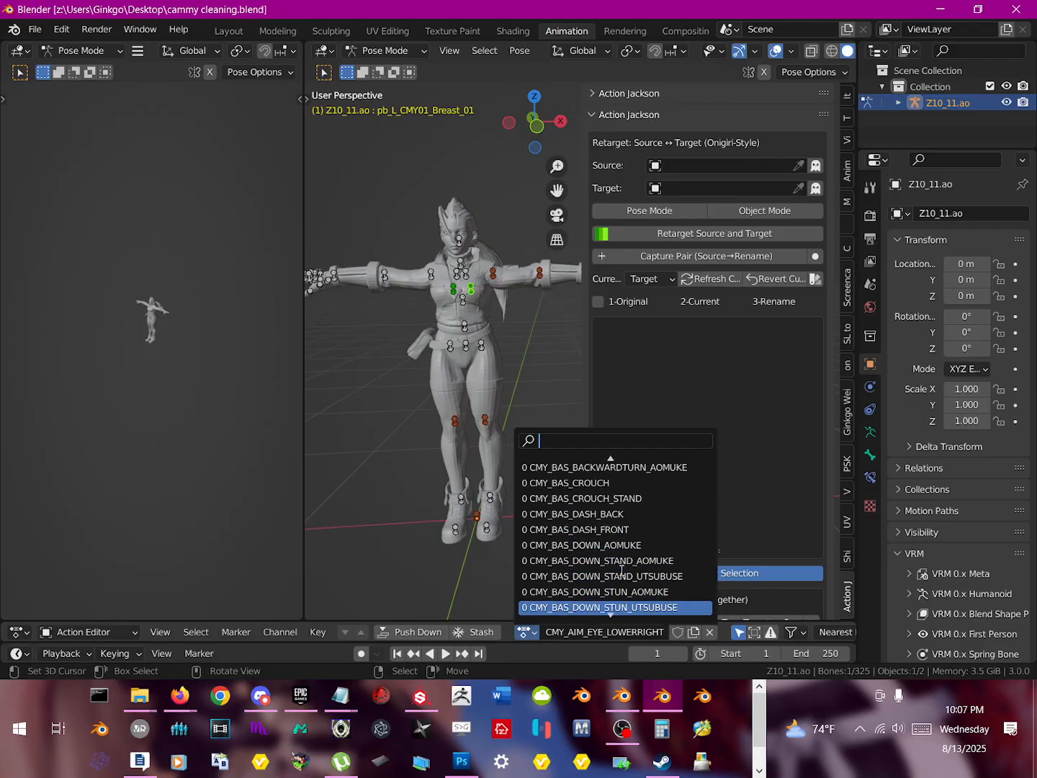
scroll(618, 592, "down", 7)
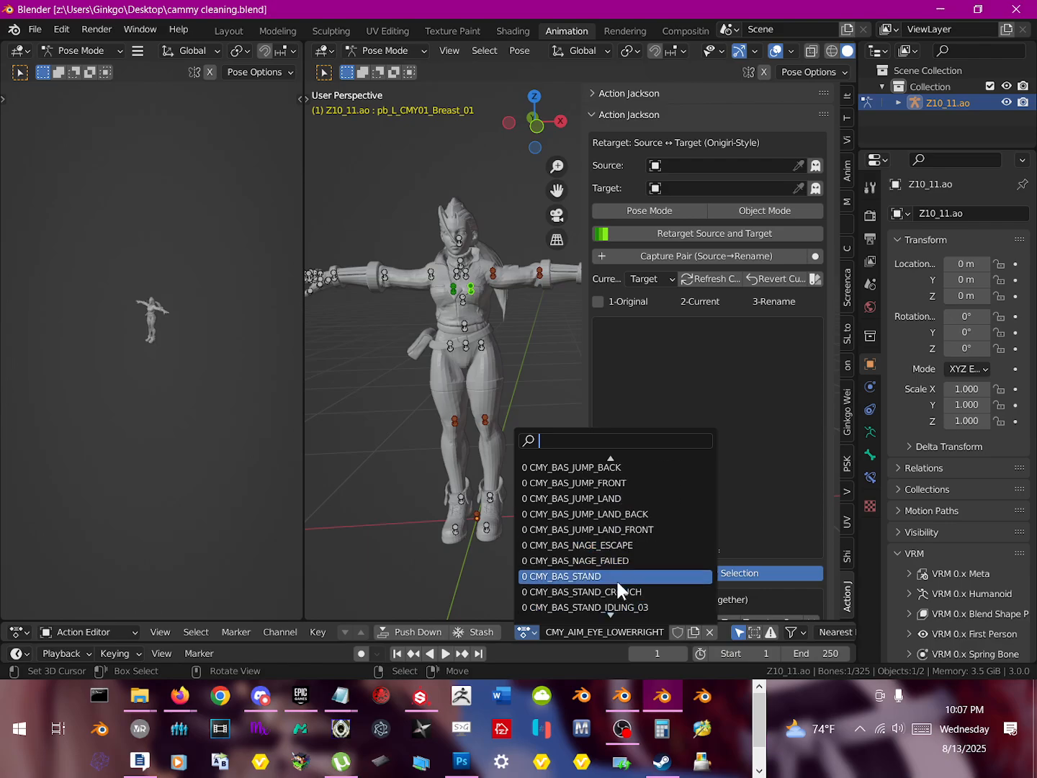
left_click(617, 582)
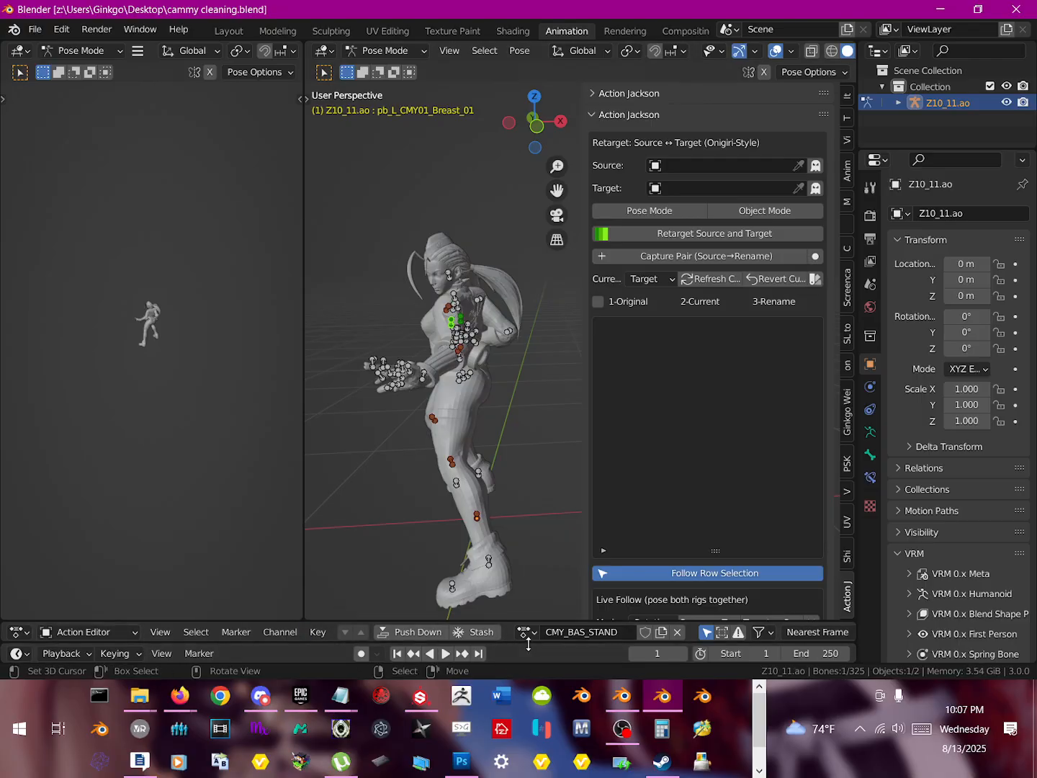
scroll(272, 351, "down", 3)
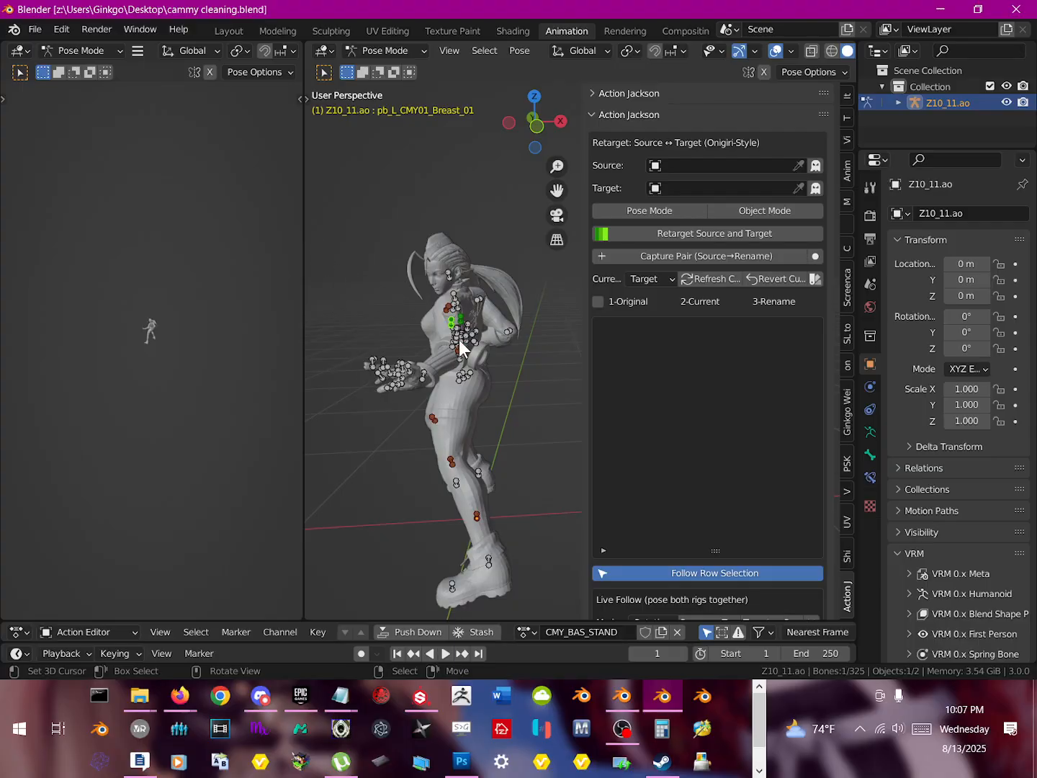
Step: Try to run the Shade Smooth command through the operator search
key("F3")
key("Escape")
key("F3")
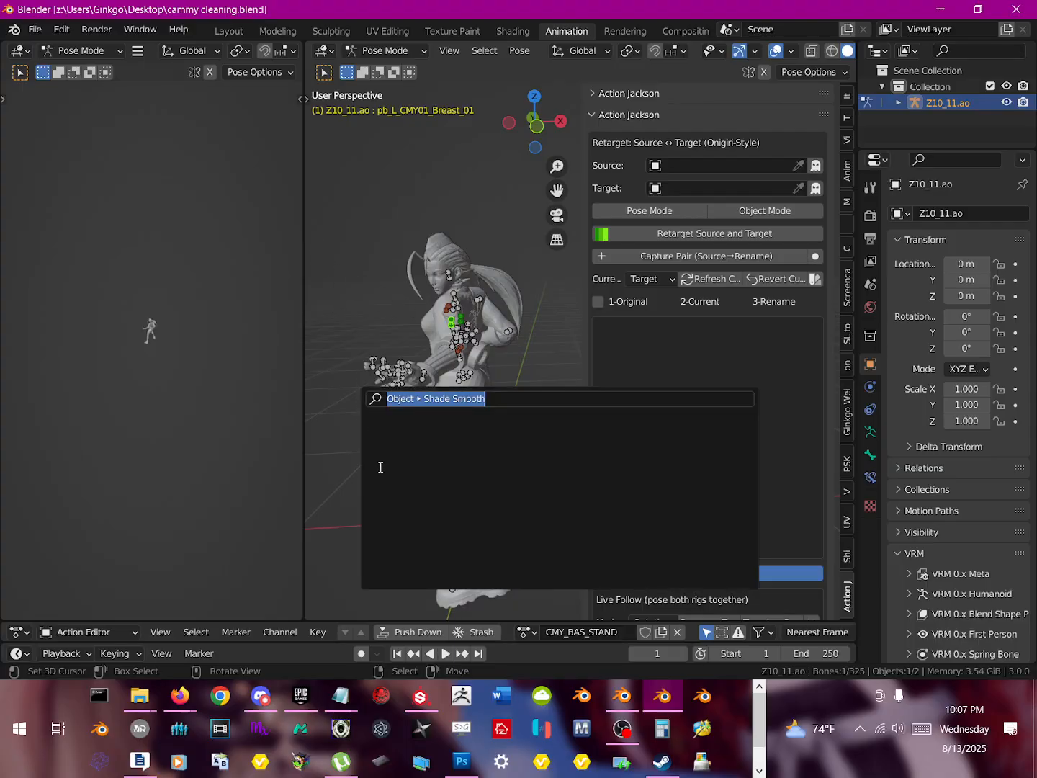
key("Return")
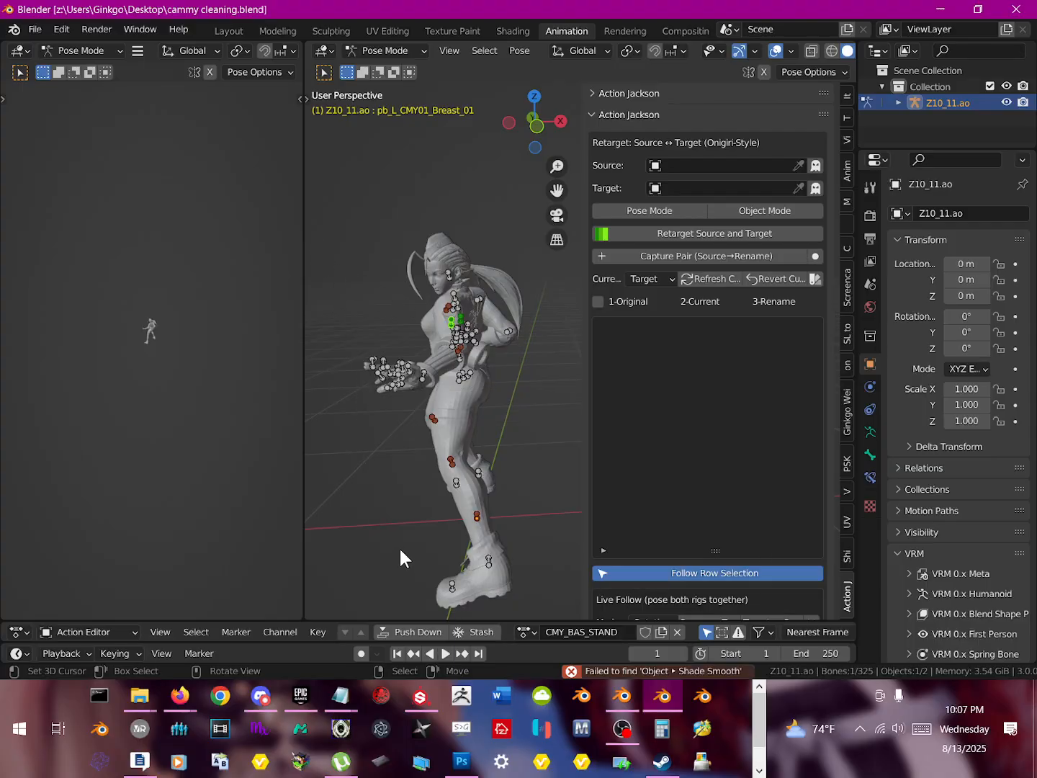
Step: Switch to the Layout workspace and enlarge its timeline area
right_click(317, 638)
left_click(276, 31)
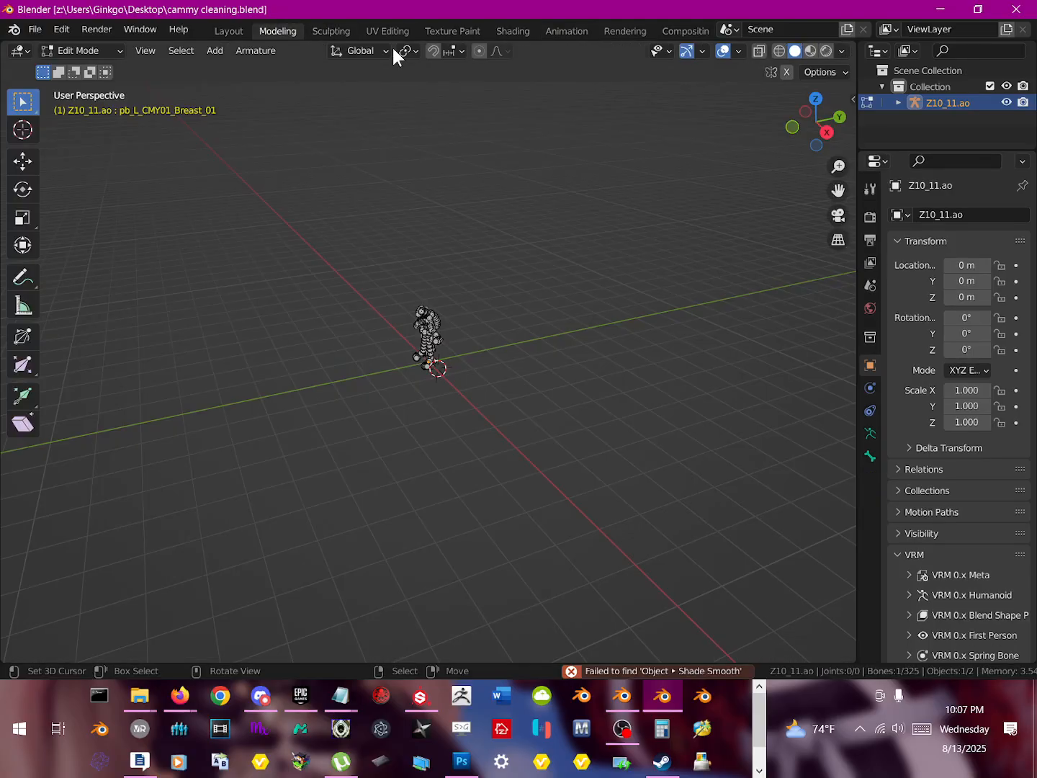
left_click(219, 32)
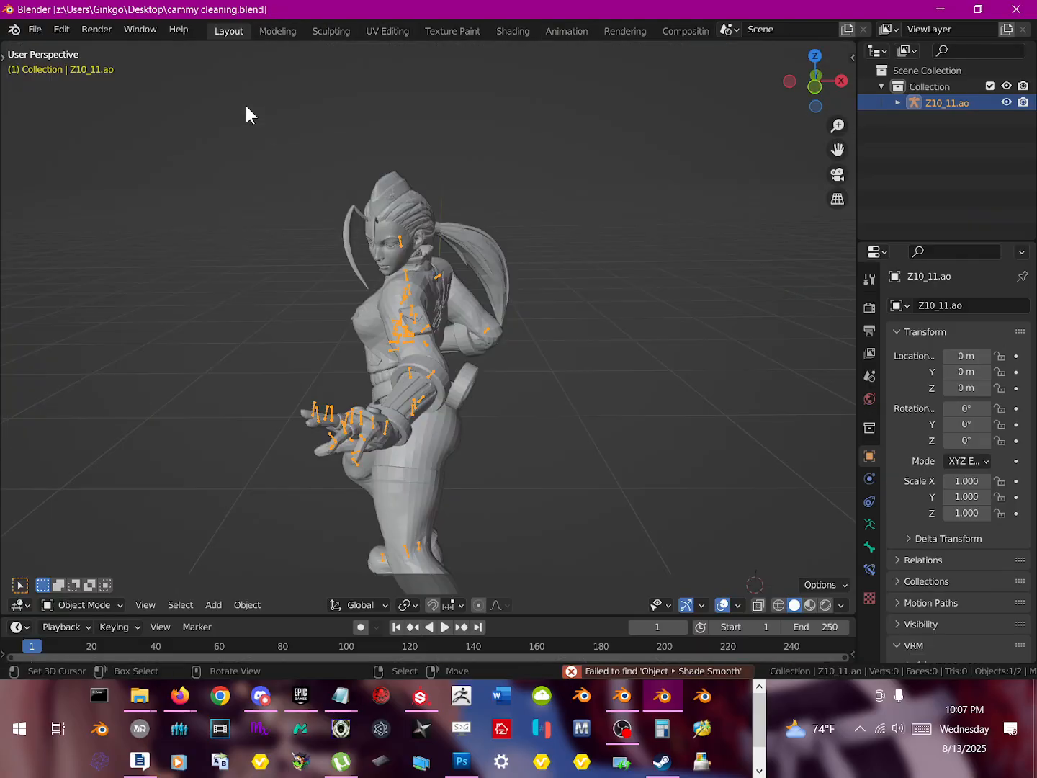
left_click_drag(548, 617, 547, 532)
Step: Select the Z10_11.ao armature of the character and put it in Pose Mode
left_click(403, 291)
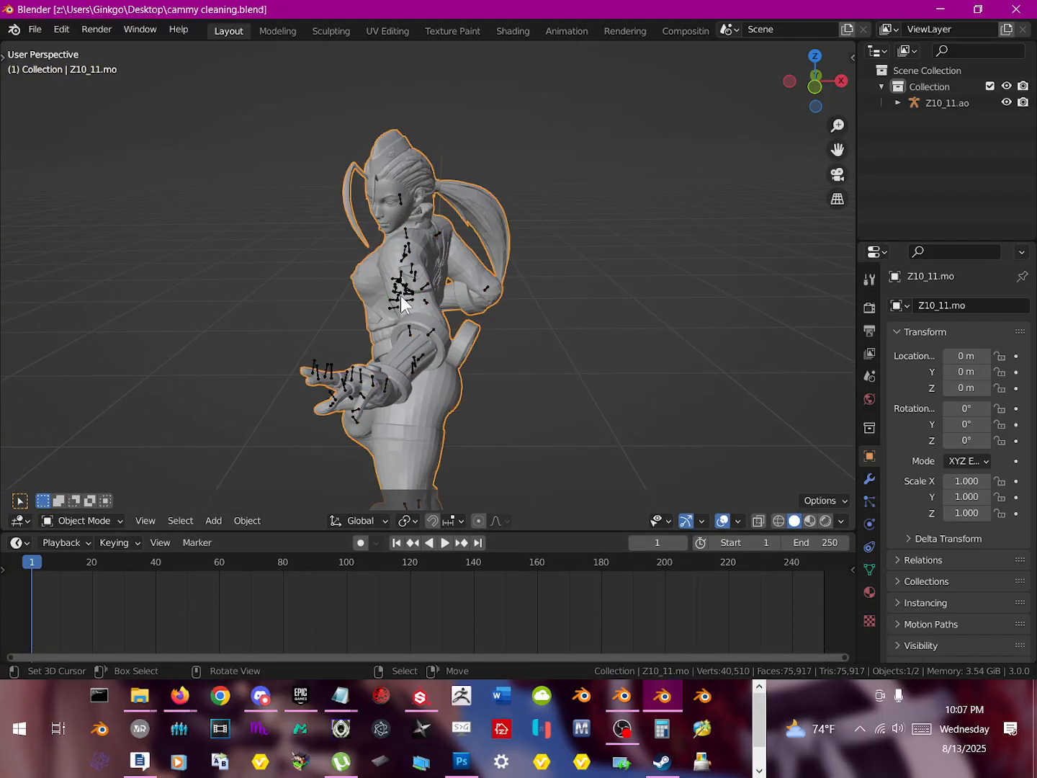
left_click(101, 520)
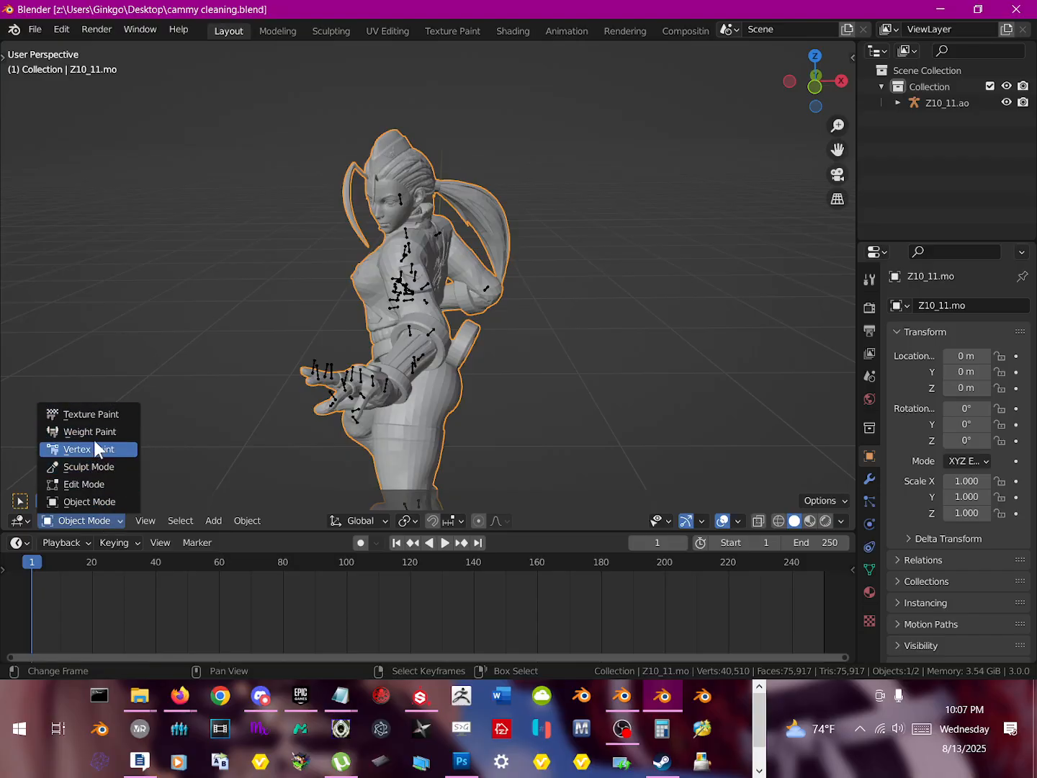
left_click(422, 360)
left_click(75, 522)
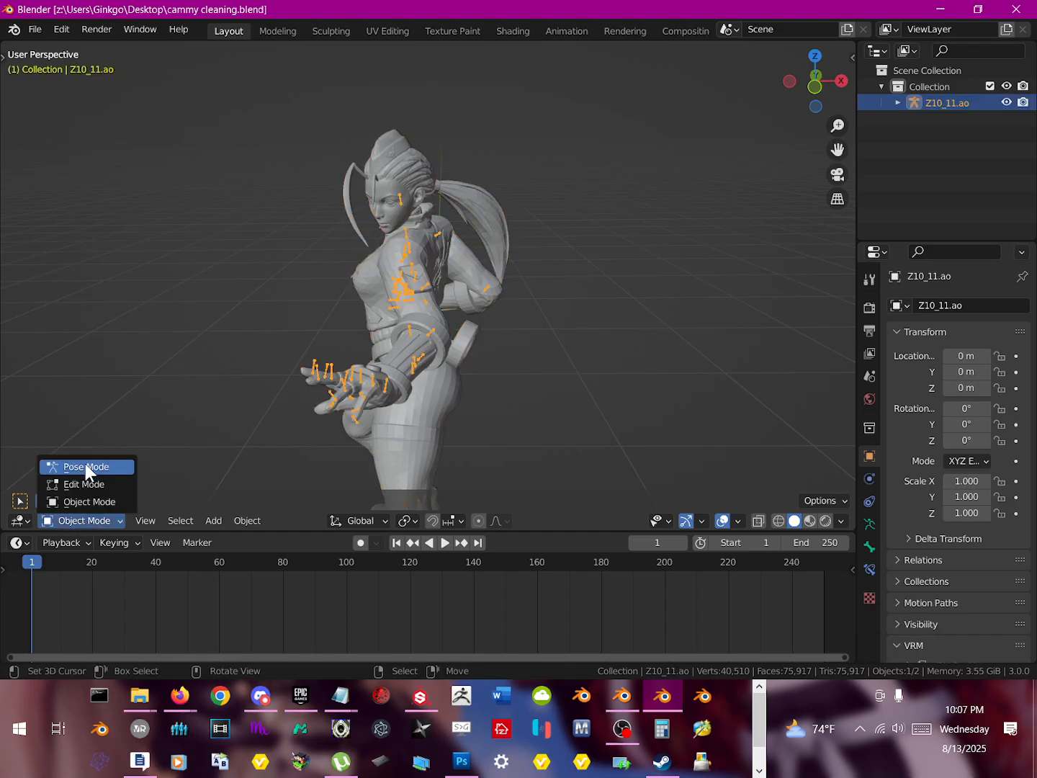
left_click(85, 466)
Step: Play back the stand animation, set the current frame to 0, and inspect the pose from several sides
key("space")
left_click_drag(79, 566, 26, 565)
key("space")
middle_click_drag(541, 379, 676, 375)
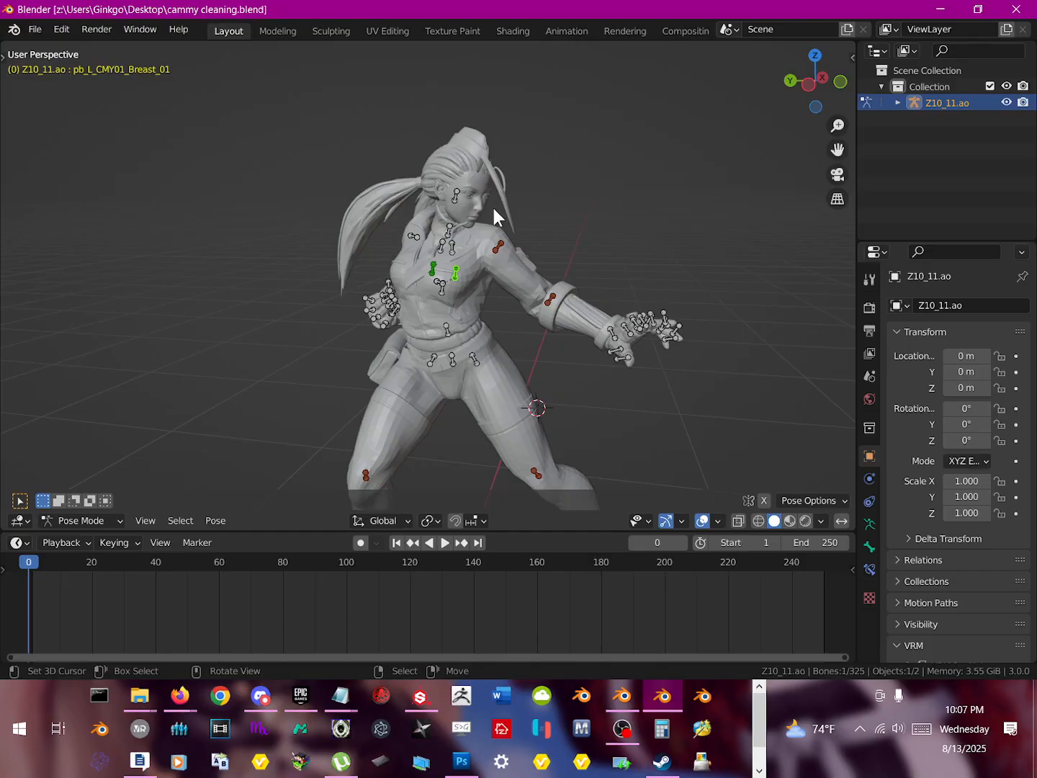
middle_click_drag(494, 210, 534, 297)
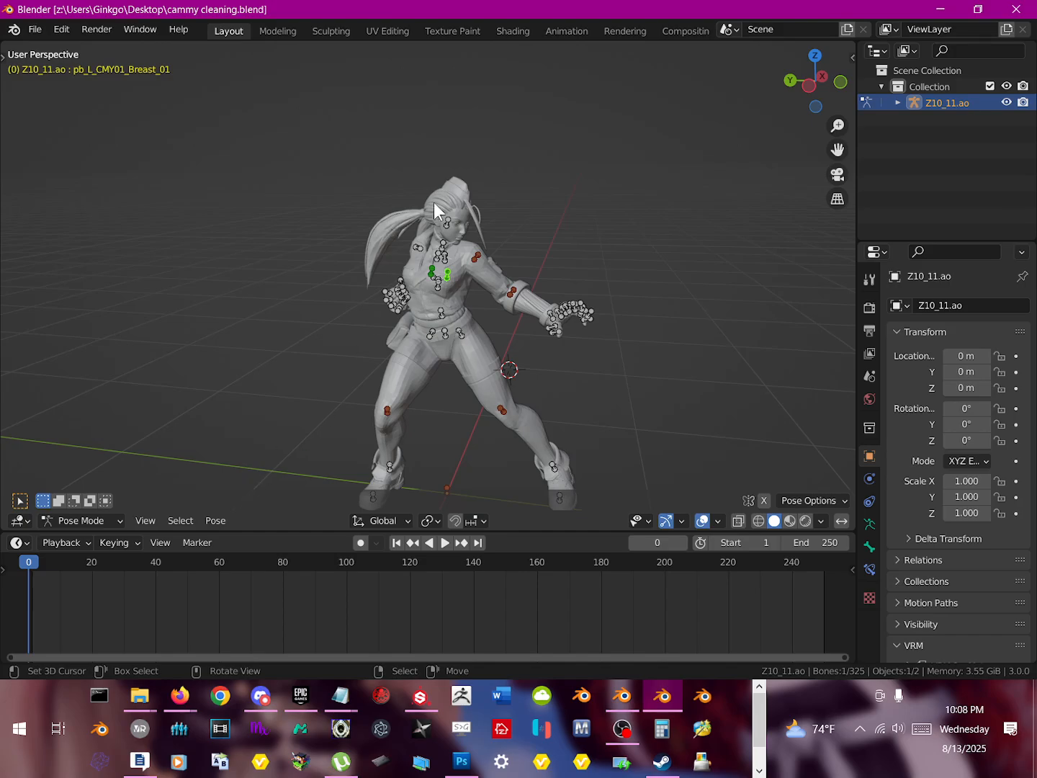
middle_click_drag(434, 204, 419, 249)
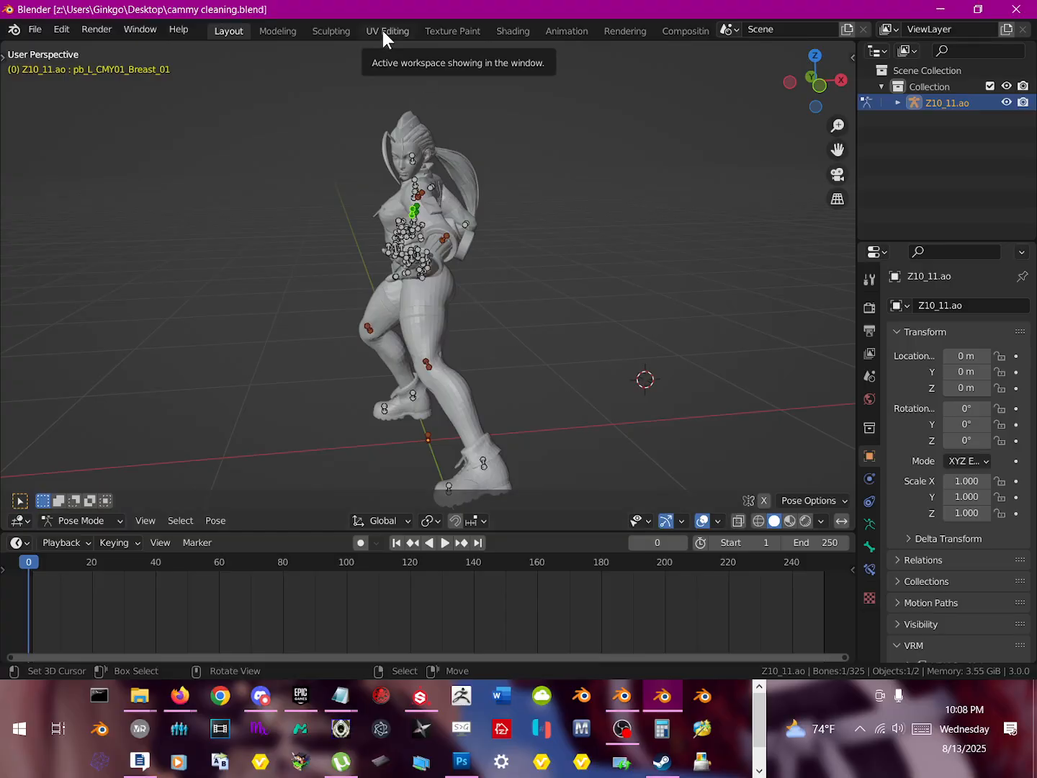
Step: Return to the Animation workspace and enlarge the Action Editor area below the 3D viewport
left_click(564, 29)
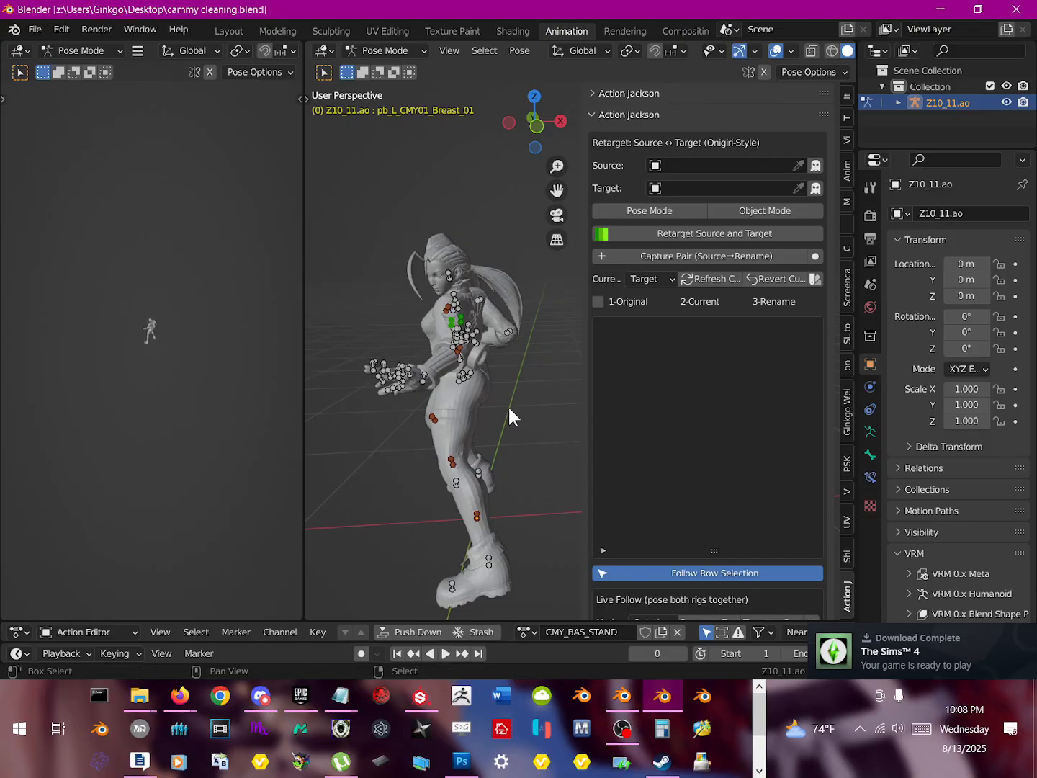
middle_click_drag(508, 418, 532, 364, "shift")
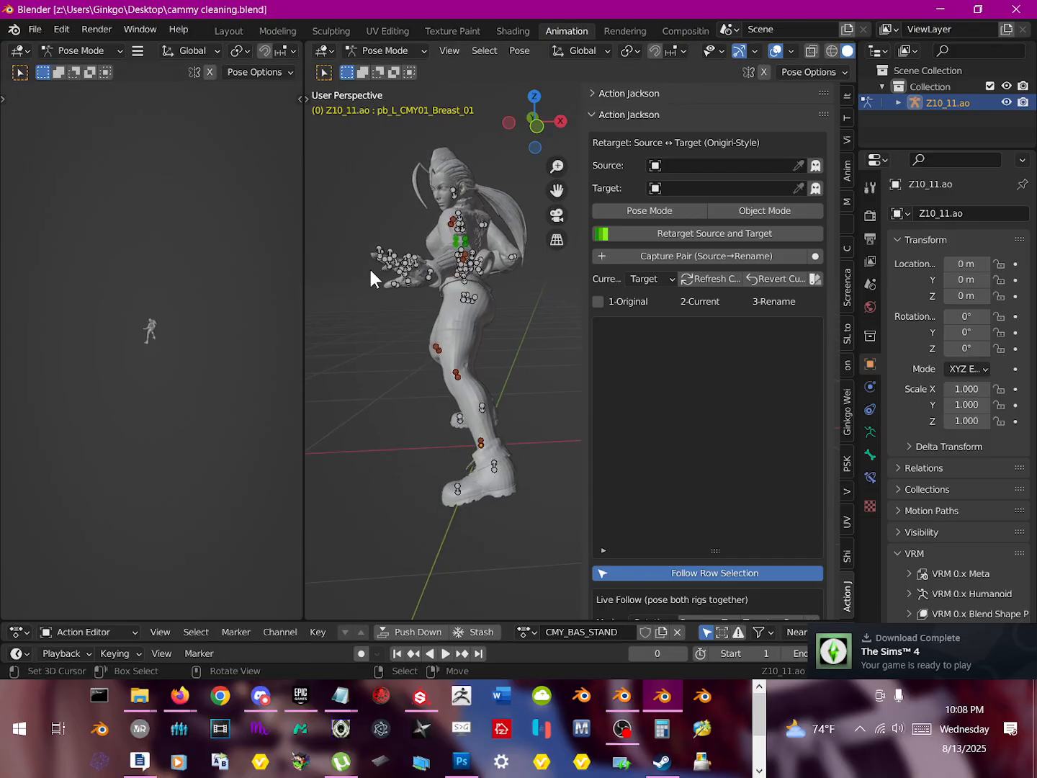
left_click(153, 31)
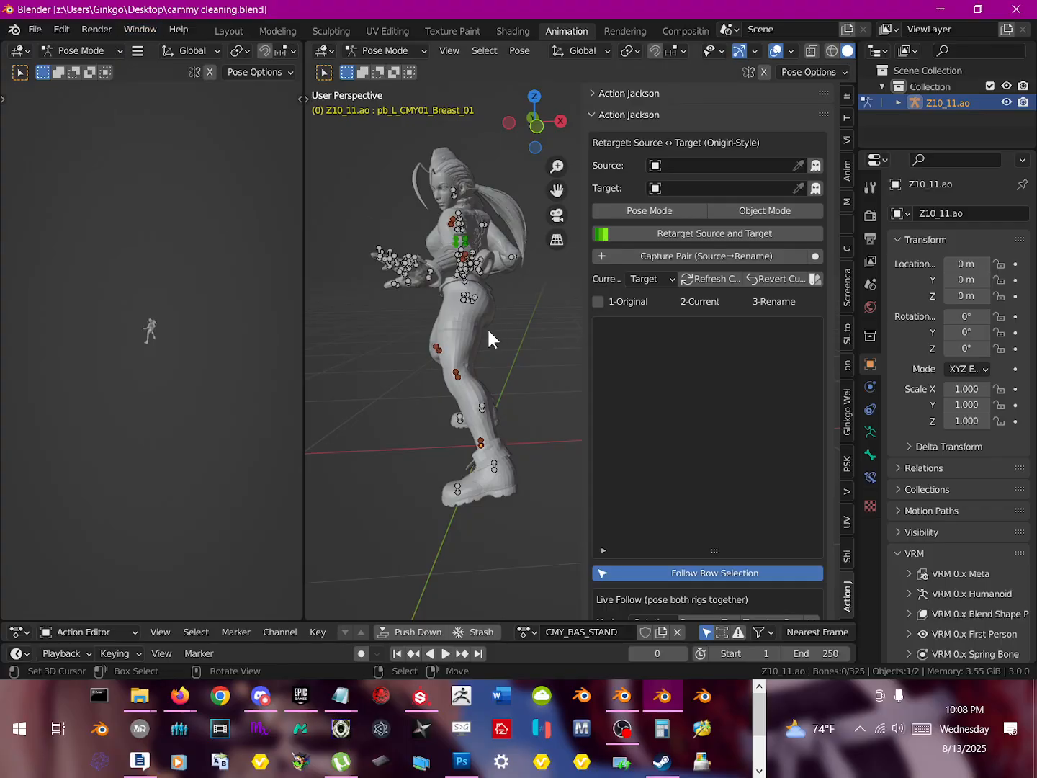
middle_click_drag(486, 327, 509, 330)
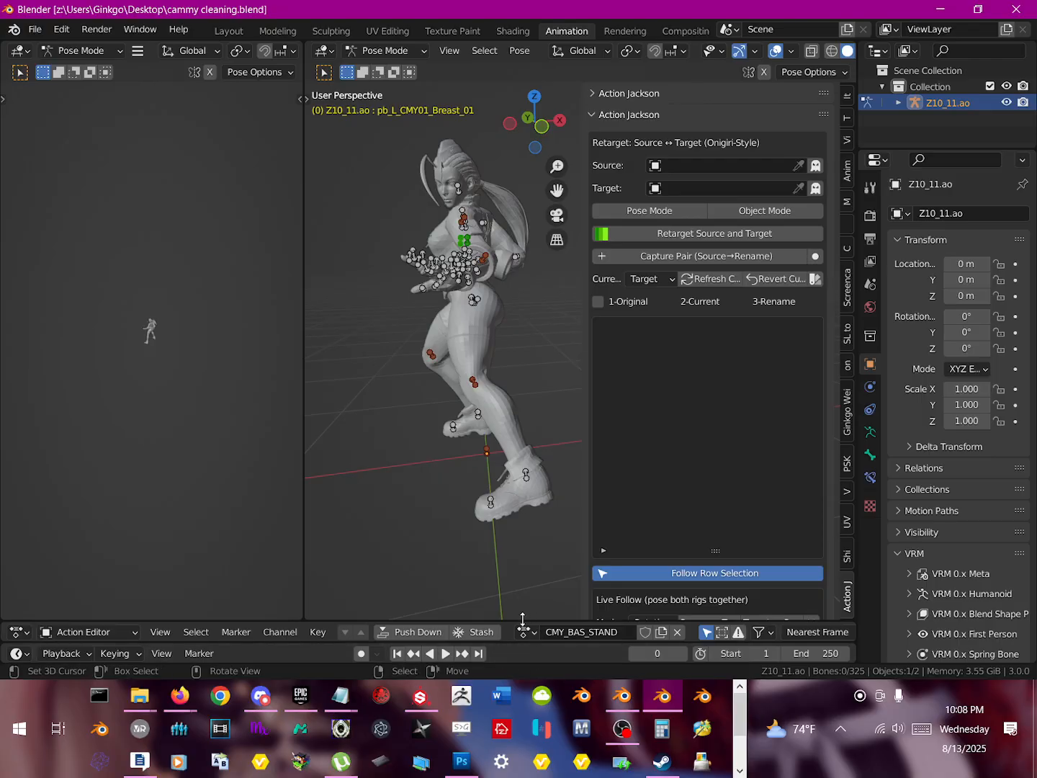
left_click_drag(533, 622, 528, 536)
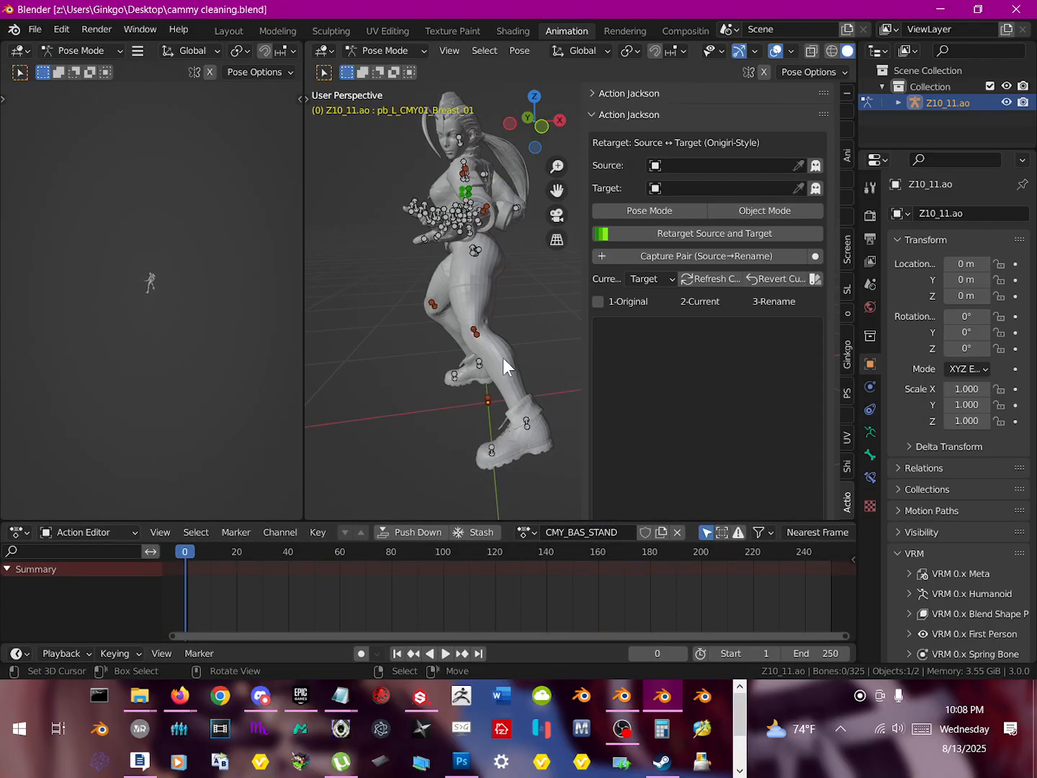
left_click(36, 28)
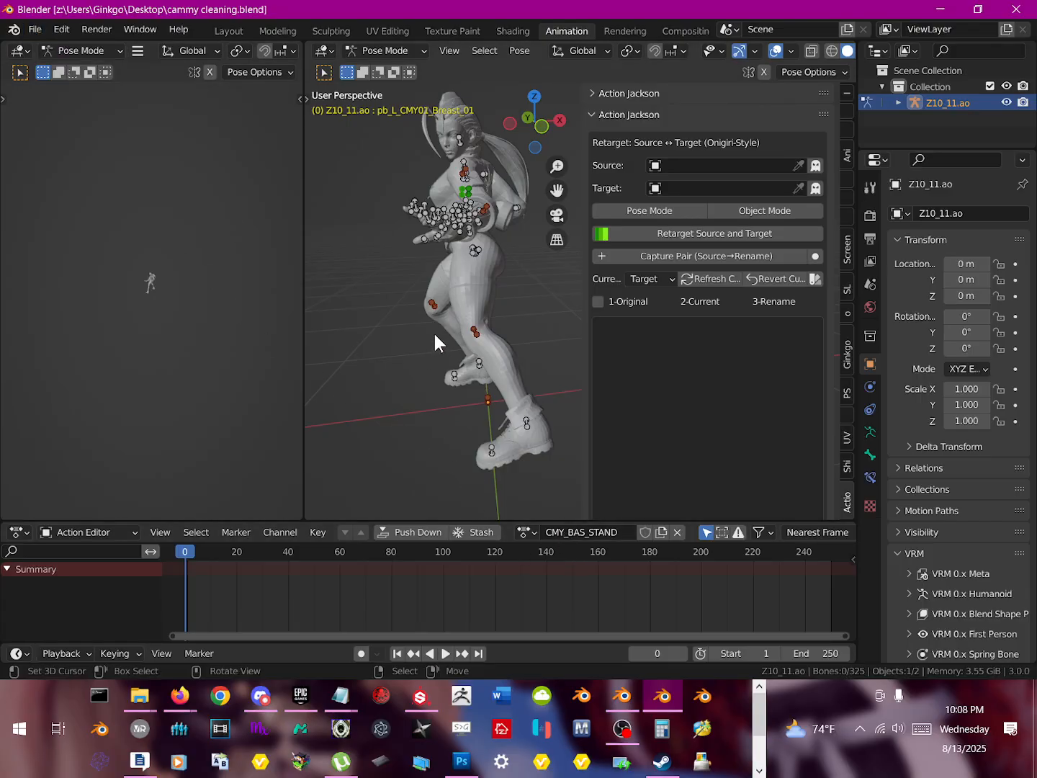
middle_click_drag(435, 335, 464, 341)
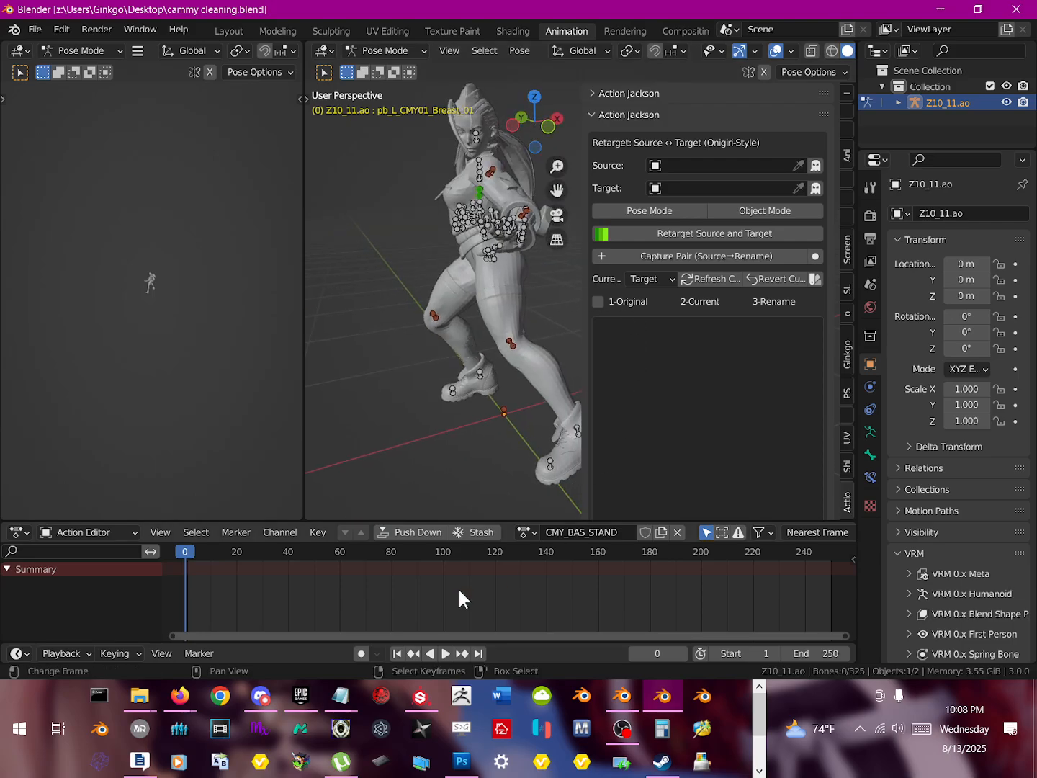
Step: Preview the CMY_BAS_STAND action in the viewport, then stop playback and view the pose
key("space")
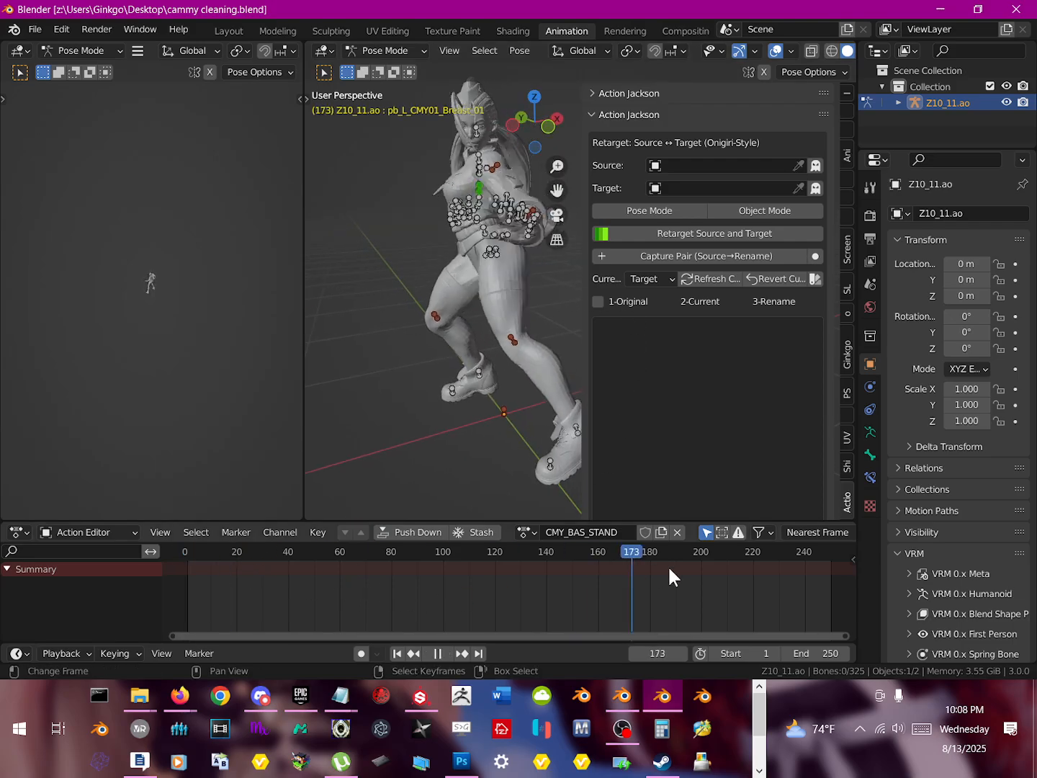
key("Escape")
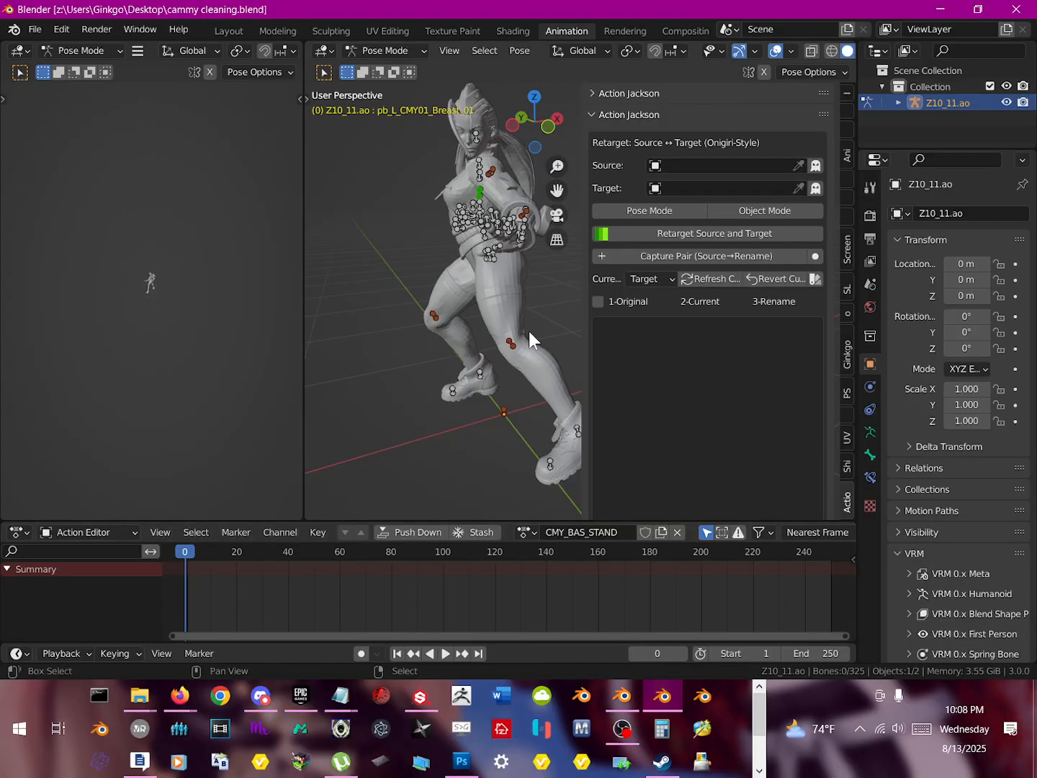
middle_click_drag(529, 330, 488, 337)
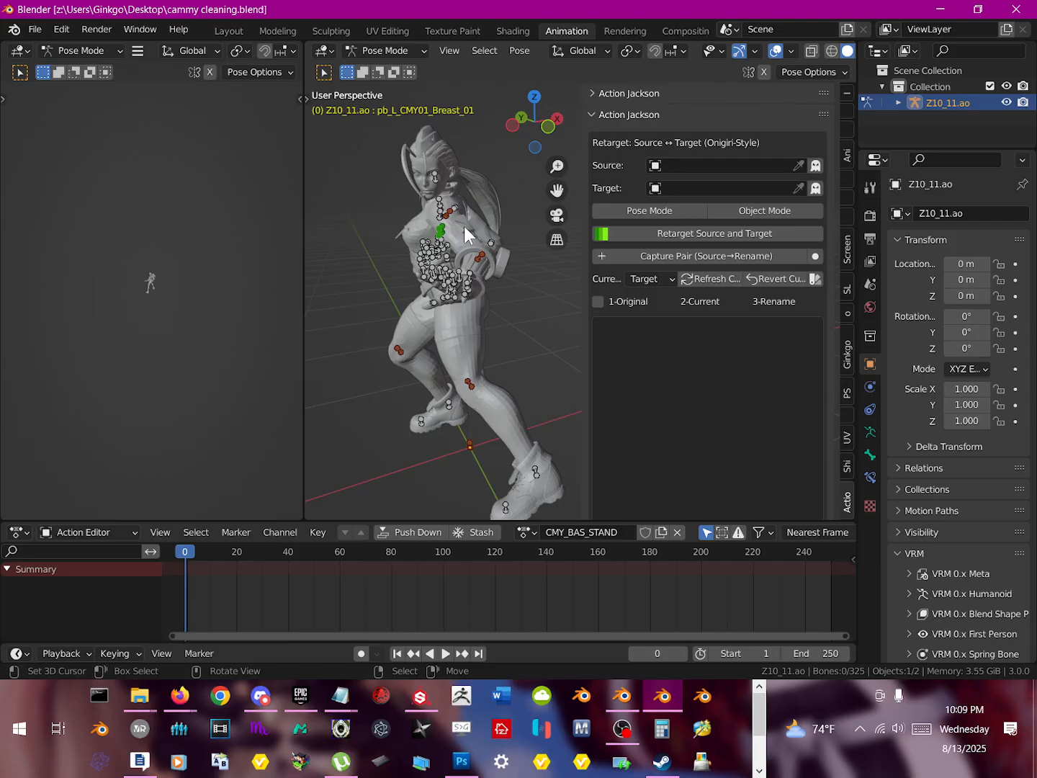
Step: Set Z10_11.ao as the retarget source and widen the Action Jackson panel to show the bone mapping list beside the character
middle_click_drag(517, 281, 492, 301)
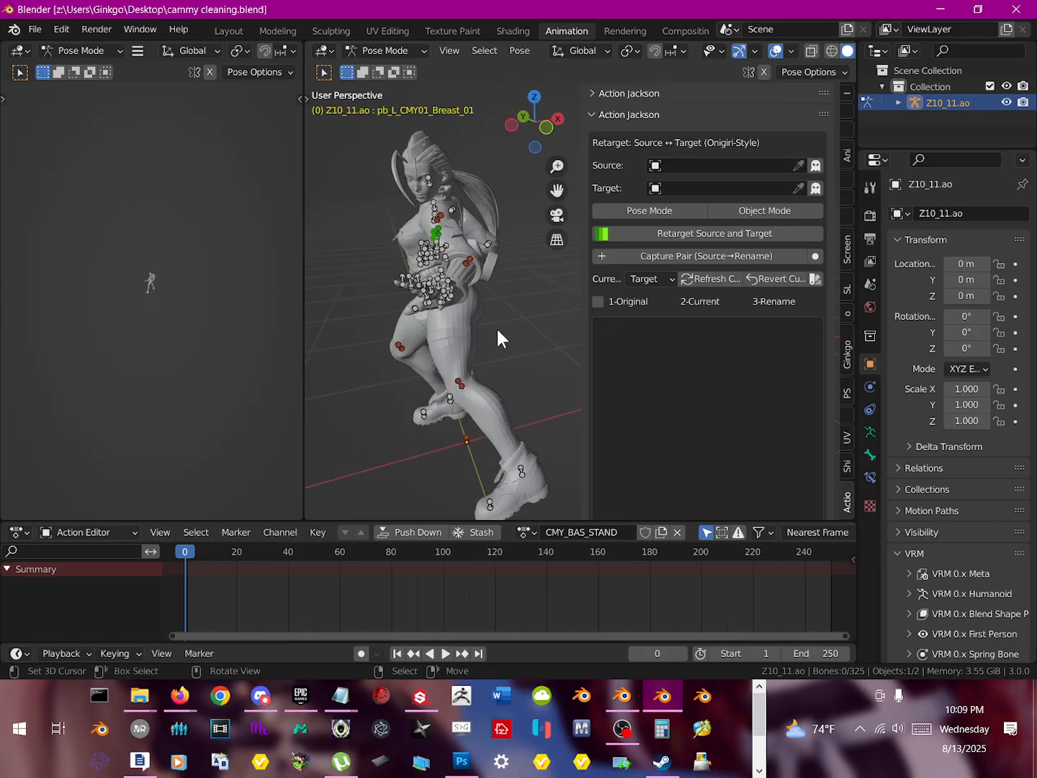
left_click(658, 165)
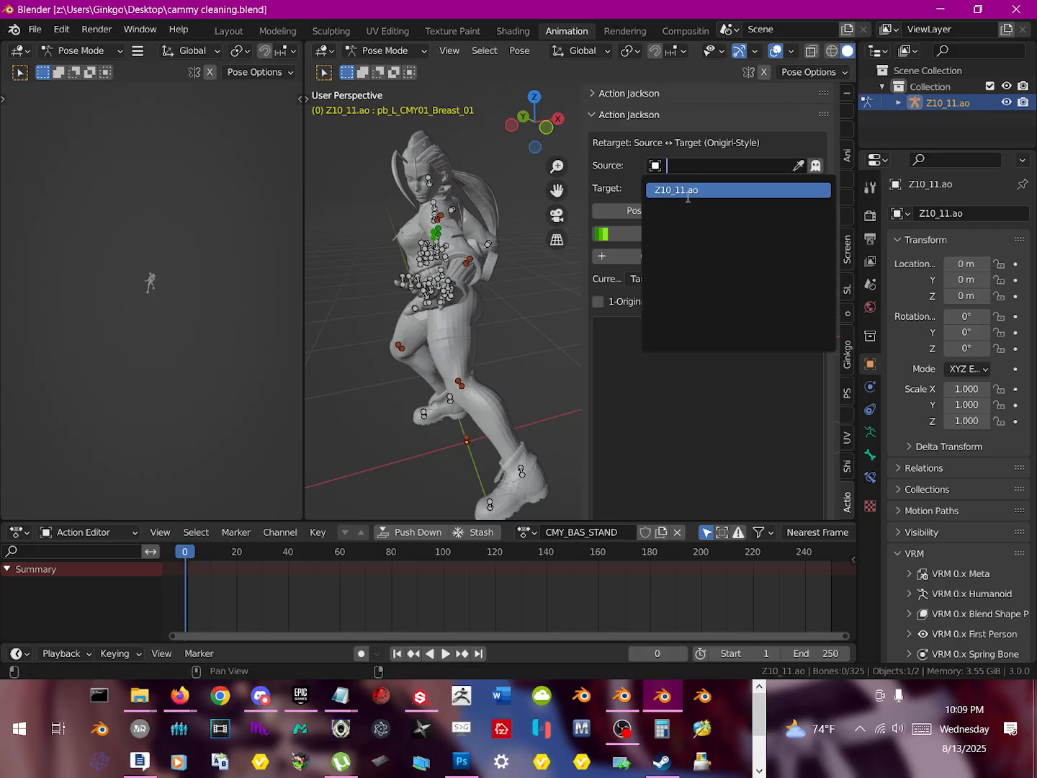
left_click(706, 189)
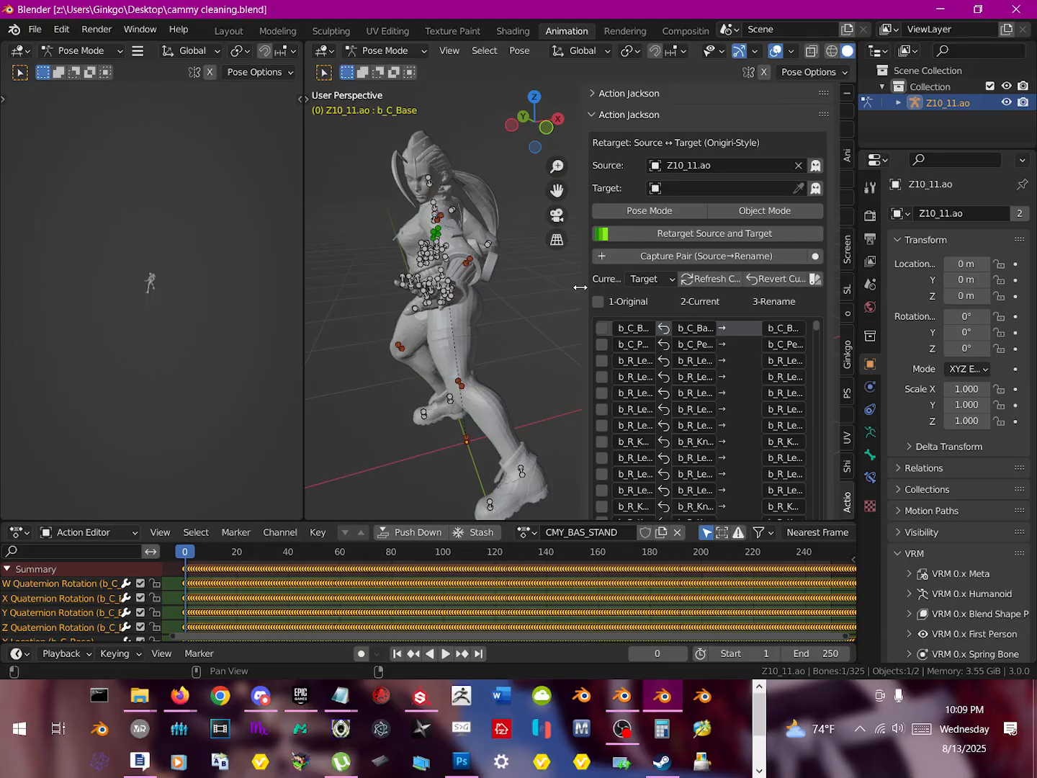
left_click_drag(582, 286, 470, 277)
scroll(707, 387, "down", 1)
scroll(707, 389, "up", 1)
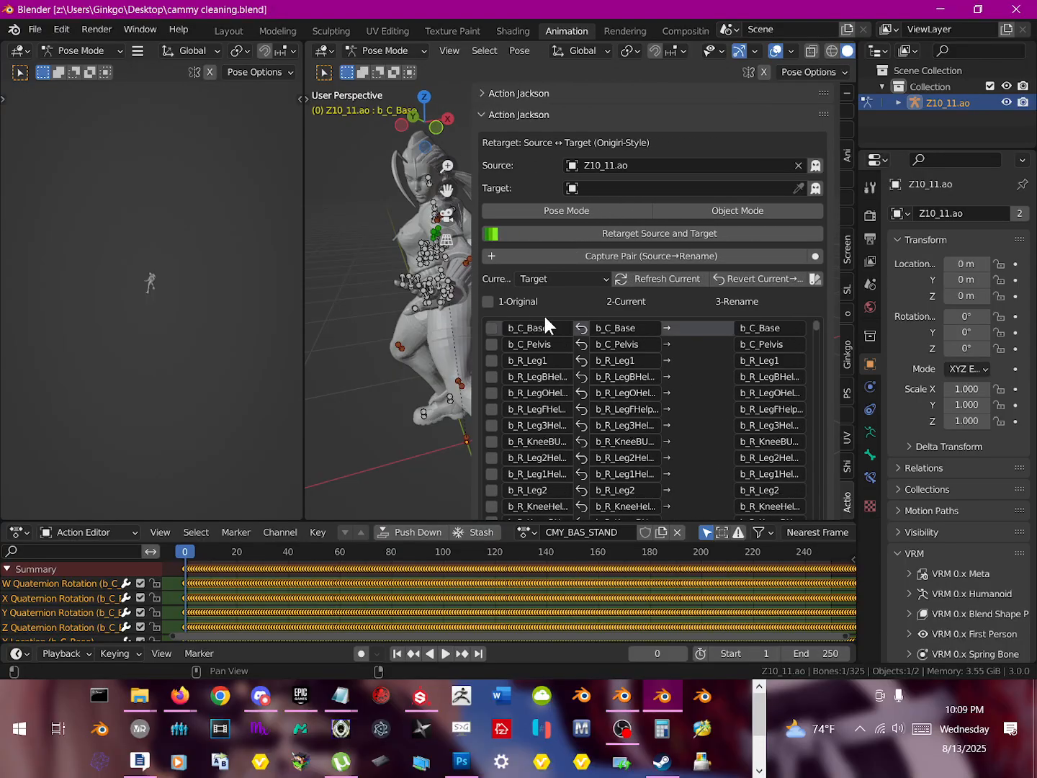
left_click_drag(836, 254, 832, 308)
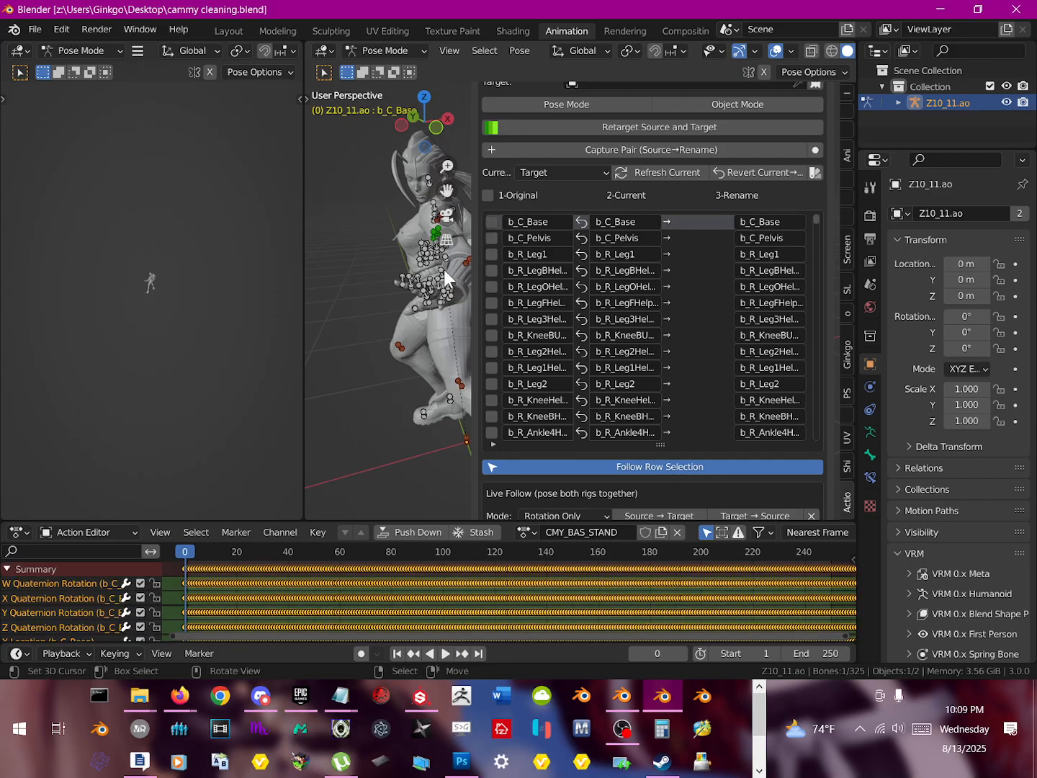
middle_click_drag(440, 281, 408, 281, "shift")
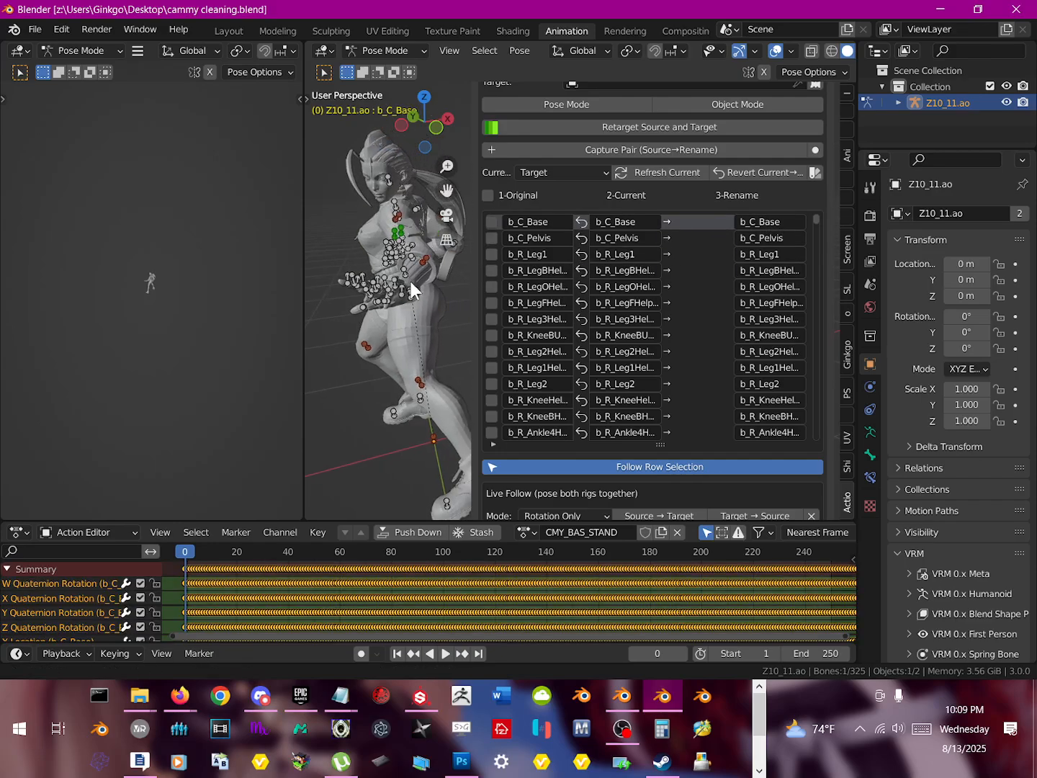
Step: Turn on auto-sync for the bone mapping, and select the b_R_Leg1, b_C_Base and b_R_LegFHelper rows in turn
left_click(816, 149)
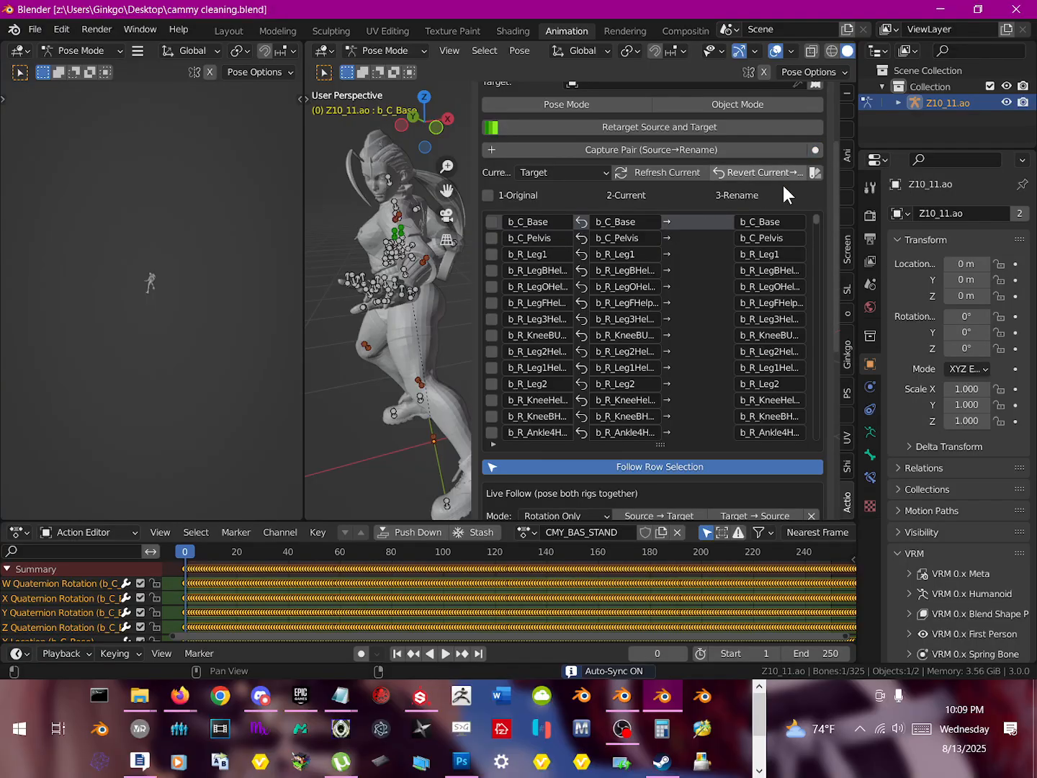
left_click(696, 297)
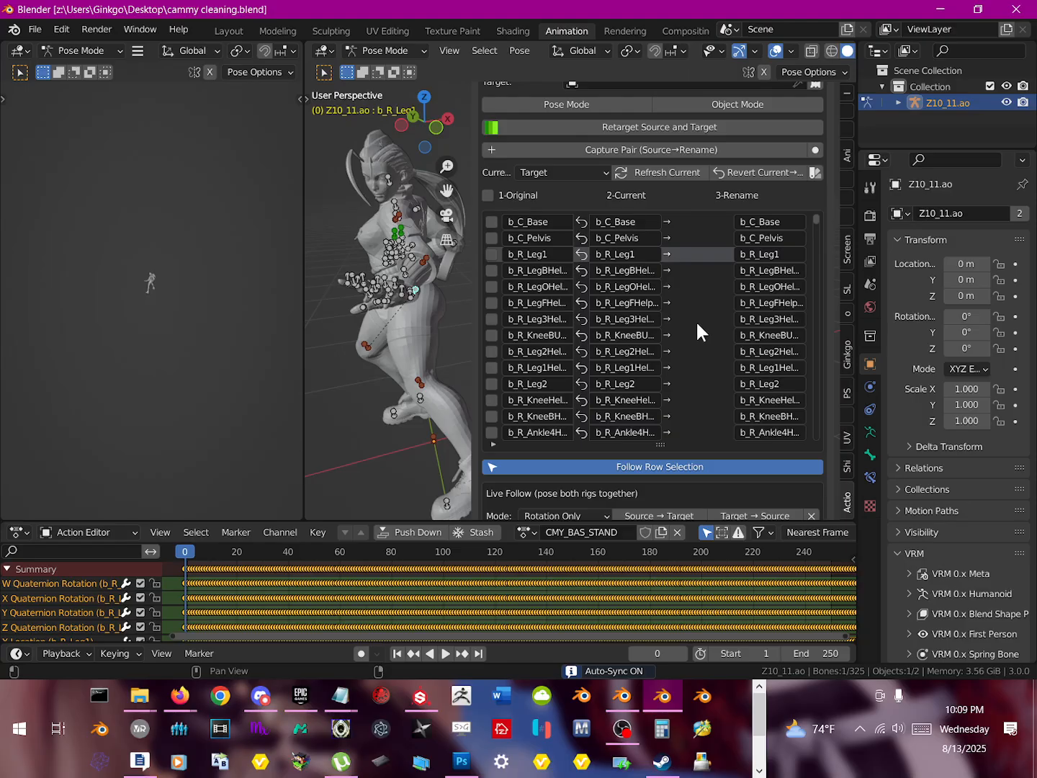
left_click(706, 251)
left_click(698, 224)
left_click(710, 303)
mouse_move(425, 281)
middle_mouse_down()
mouse_move(434, 276)
mouse_move(425, 280)
middle_mouse_up()
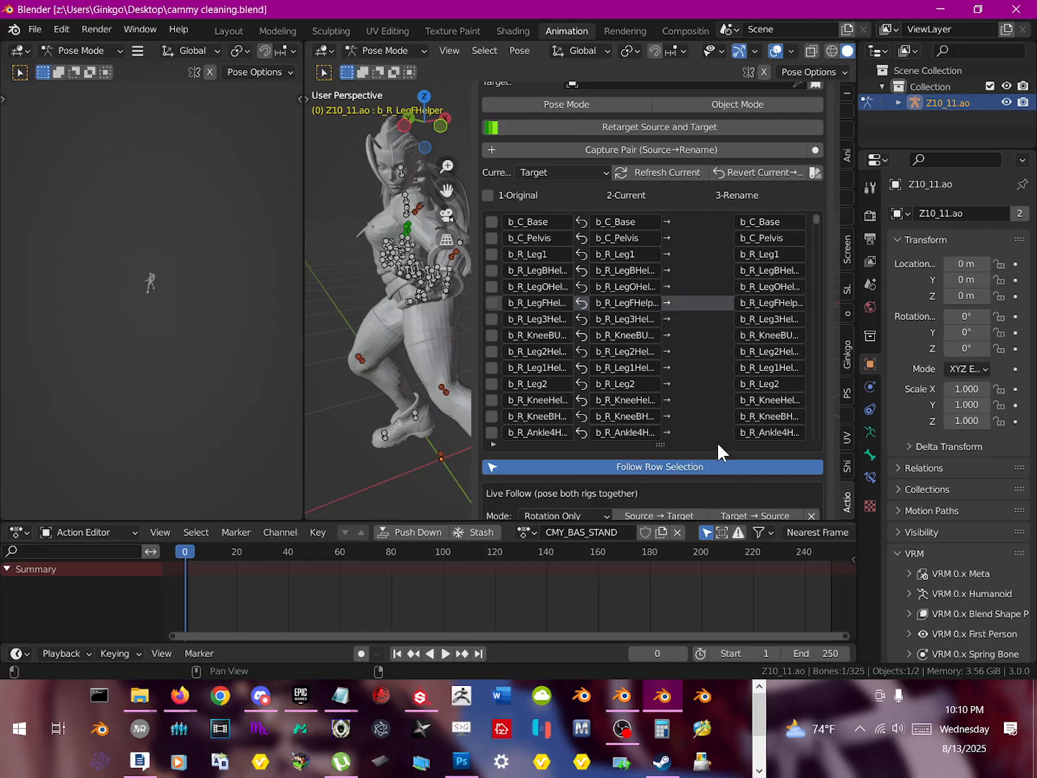
Step: Select the b_R_KneeHelper, b_C_Pelvis and b_R_Leg1 rows in turn and inspect the matching bones on the character
left_click(687, 403)
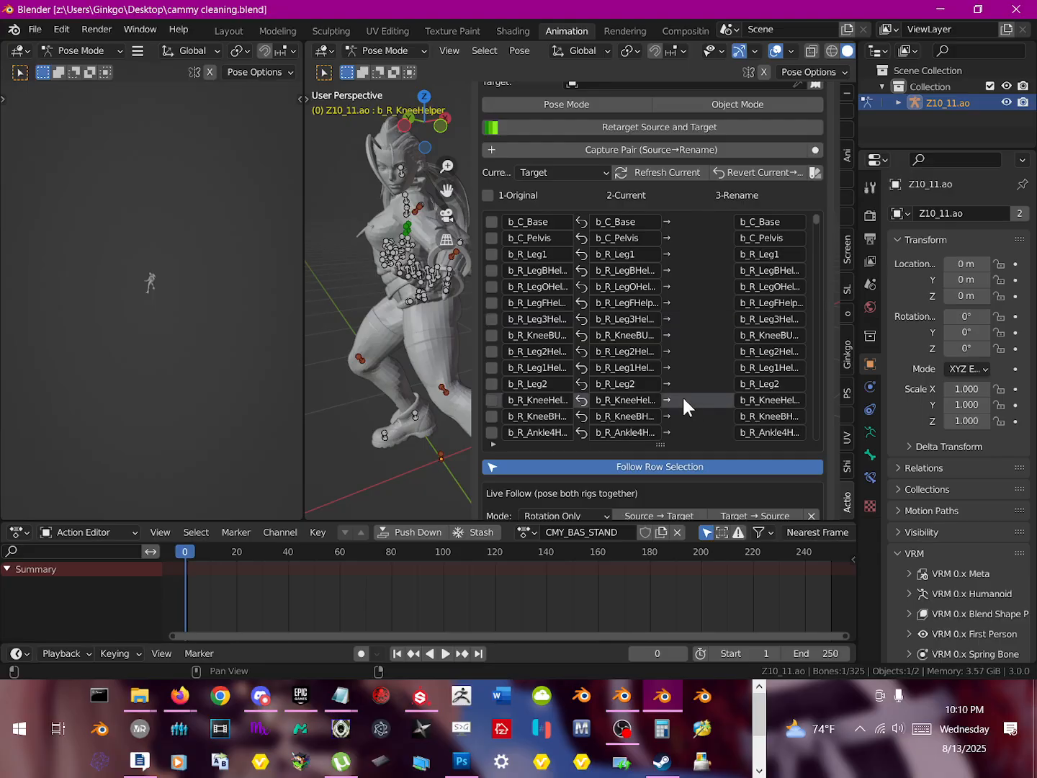
mouse_move(389, 328)
middle_mouse_down()
mouse_move(360, 328)
mouse_move(398, 335)
middle_mouse_up()
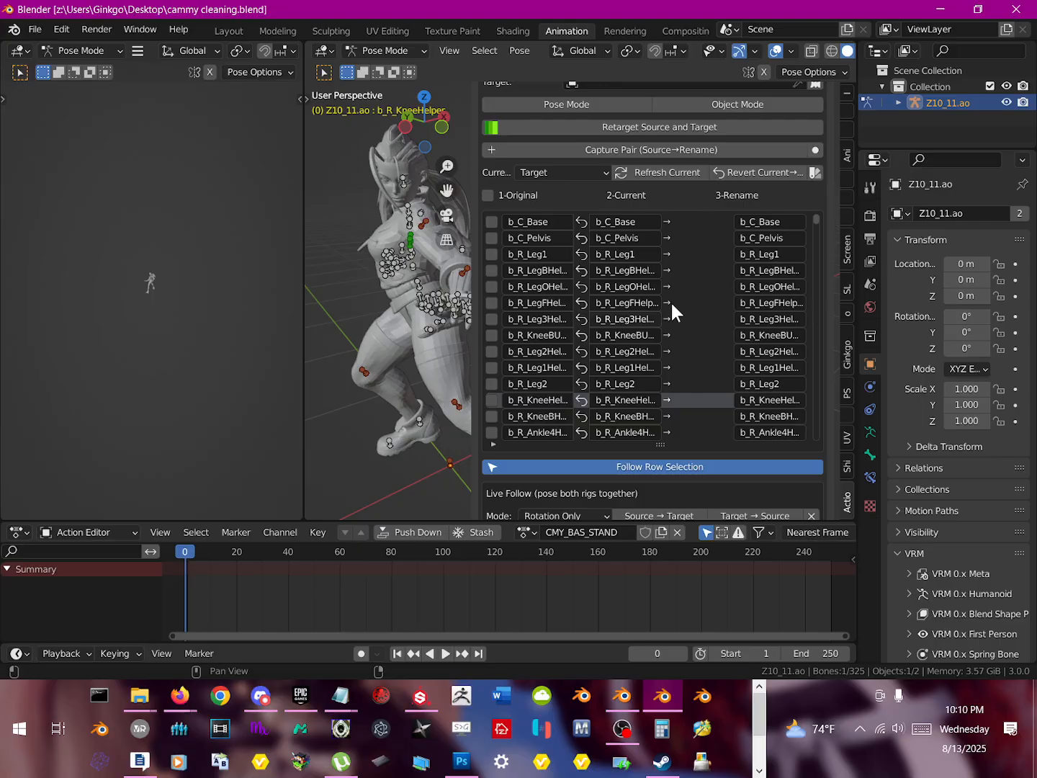
left_click(700, 234)
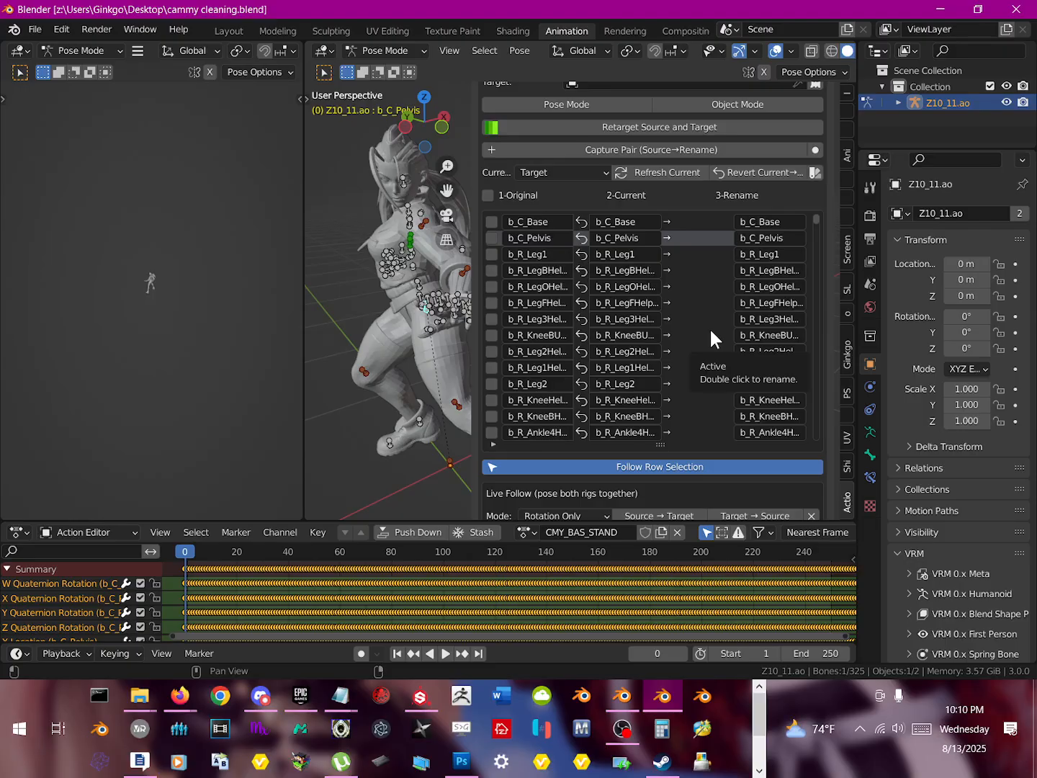
left_click(704, 258)
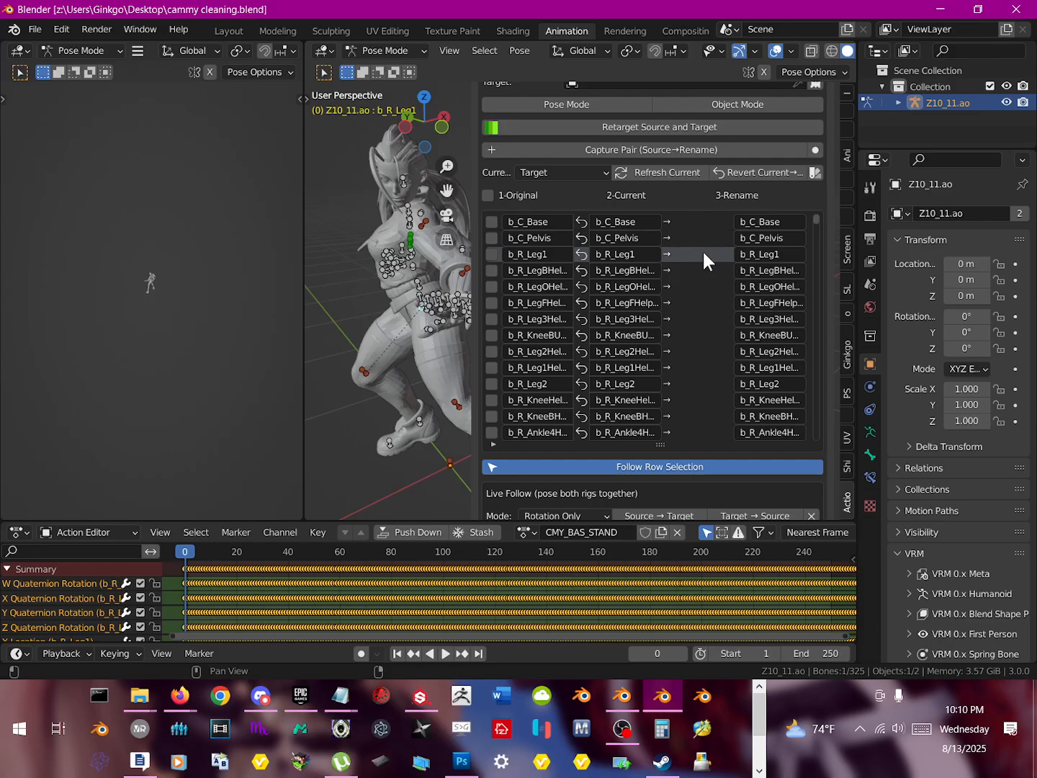
mouse_move(441, 321)
middle_mouse_down()
mouse_move(457, 329)
mouse_move(392, 333)
mouse_move(421, 322)
middle_mouse_up()
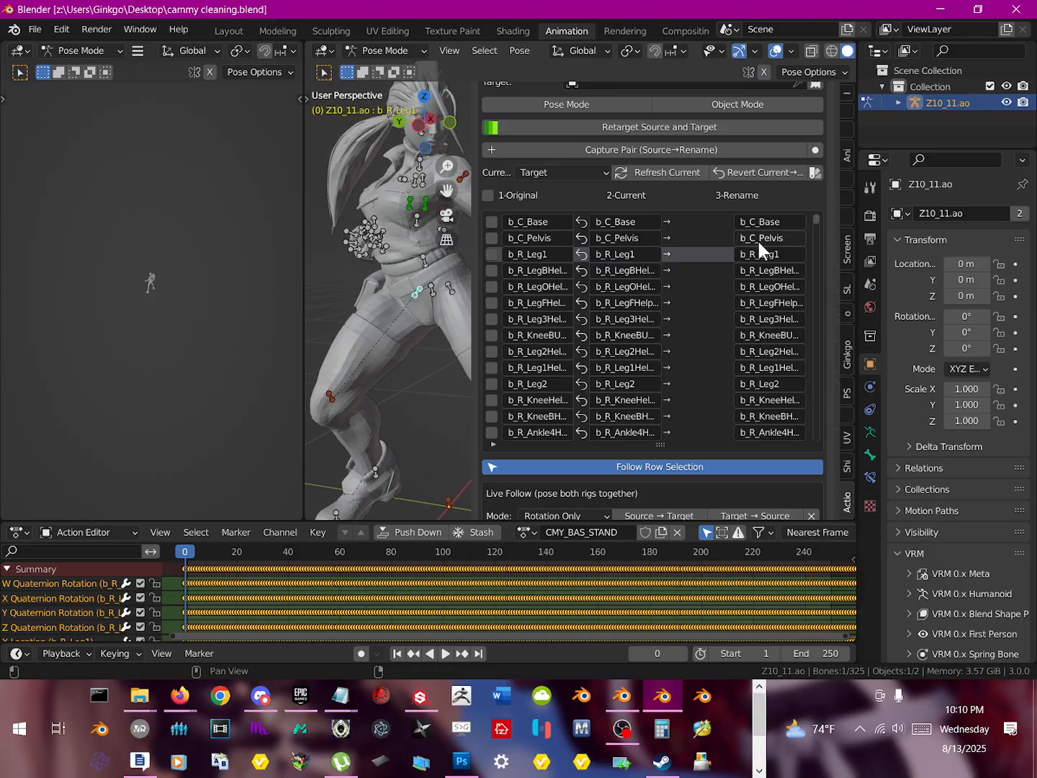
Step: Enter the rename values 1, 2, 3, 4 and 5 for the five consecutive bone rows starting at b_R_Leg1
left_click(778, 256)
type("1")
key("Tab")
type("2")
key("Tab")
type("3")
key("Tab")
type("4")
key("Tab")
type("5")
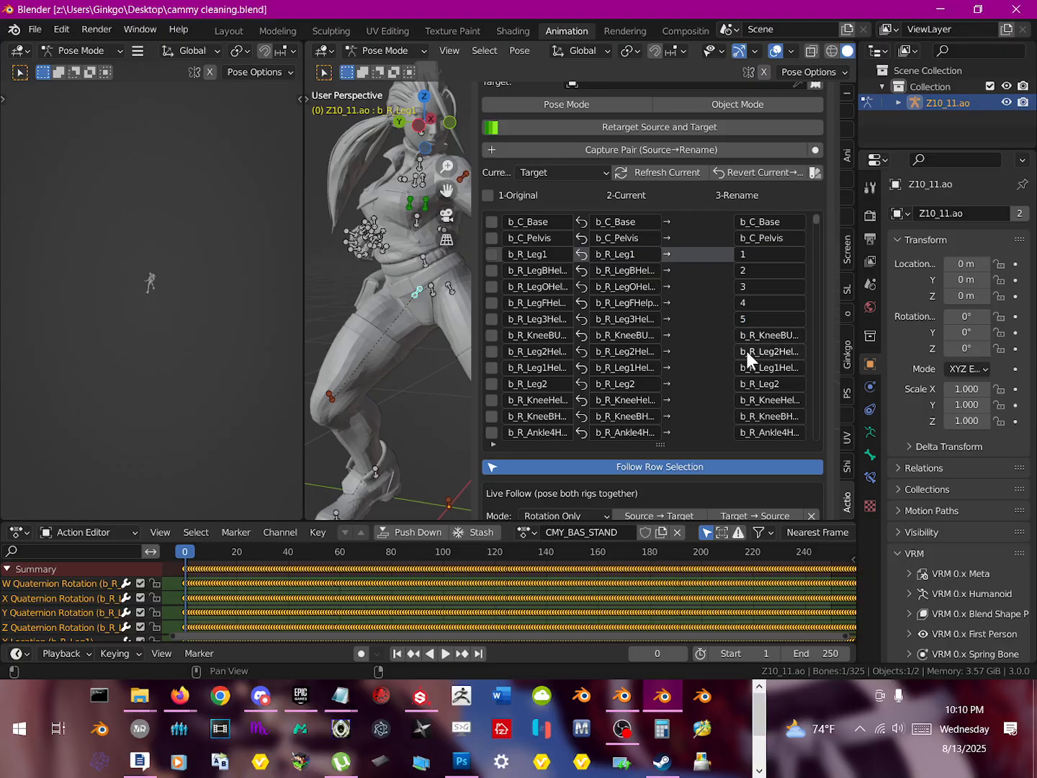
Step: Check how the bone list follows row selection by picking several leg and knee helper rows and toggling auto-sync off and on
left_click(697, 320)
left_click(681, 291)
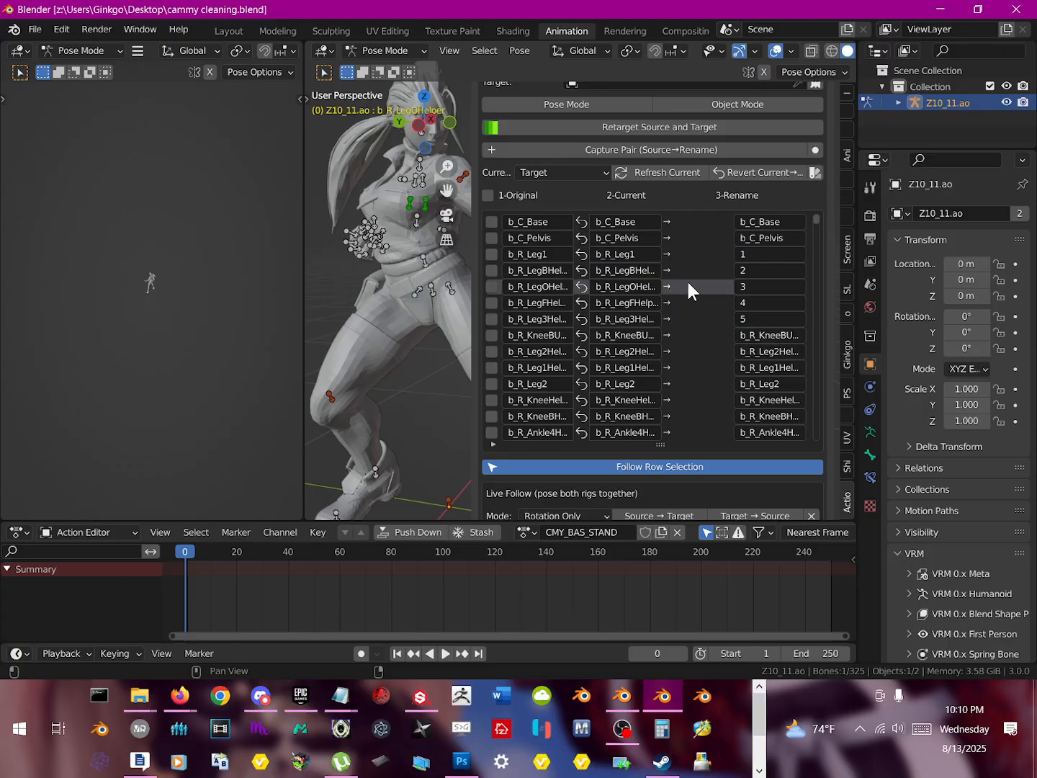
left_click(711, 335)
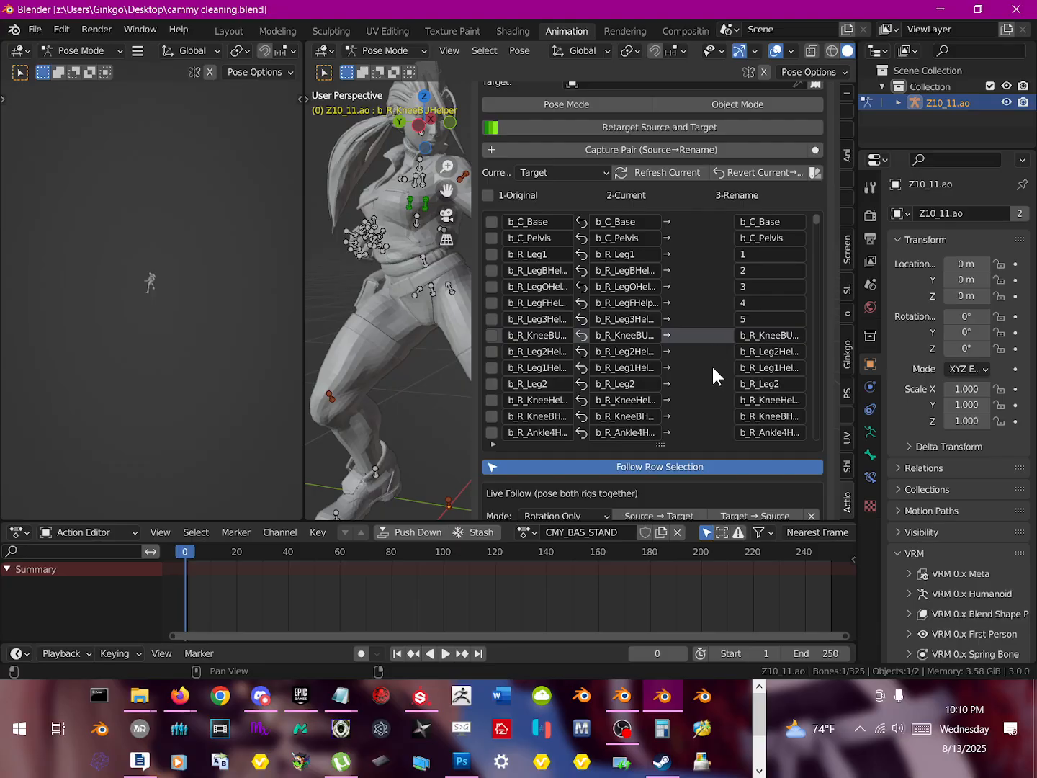
left_click(698, 285)
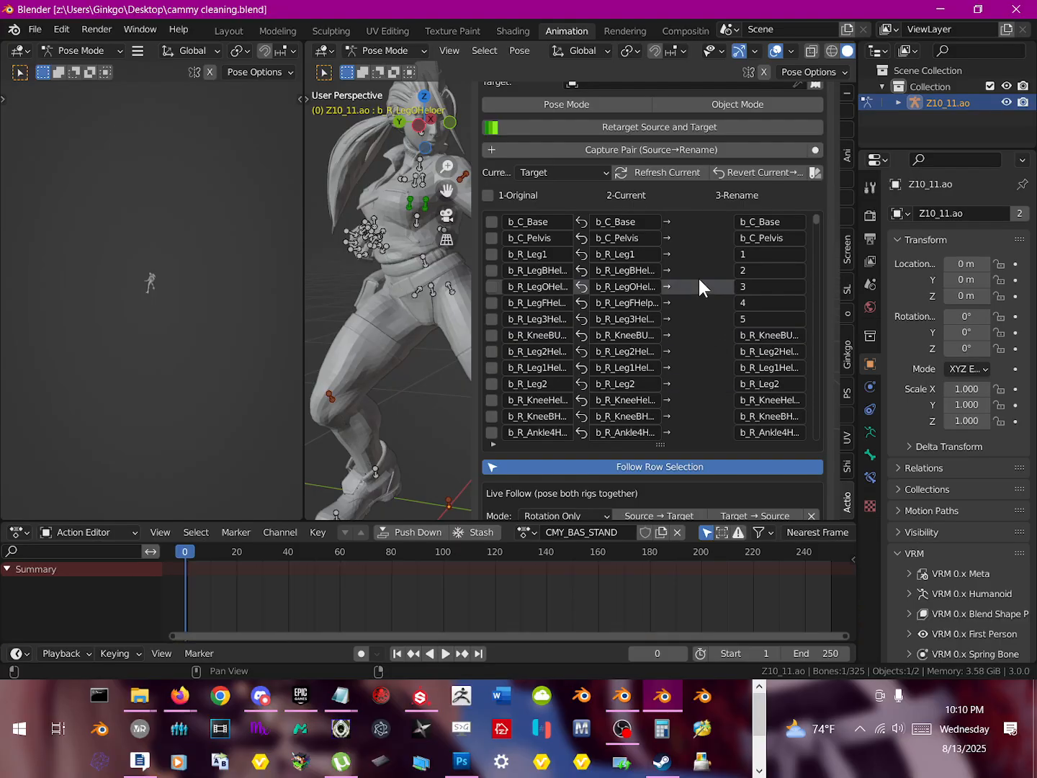
left_click(816, 149)
left_click(816, 149)
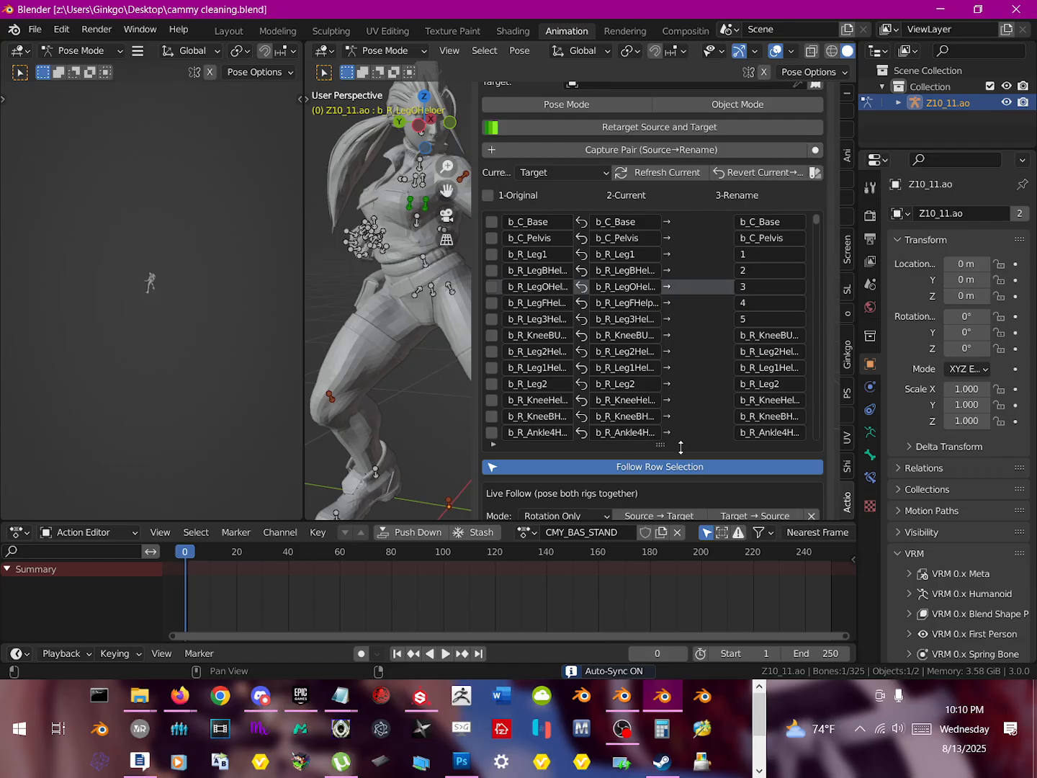
left_click(680, 467)
left_click(687, 330)
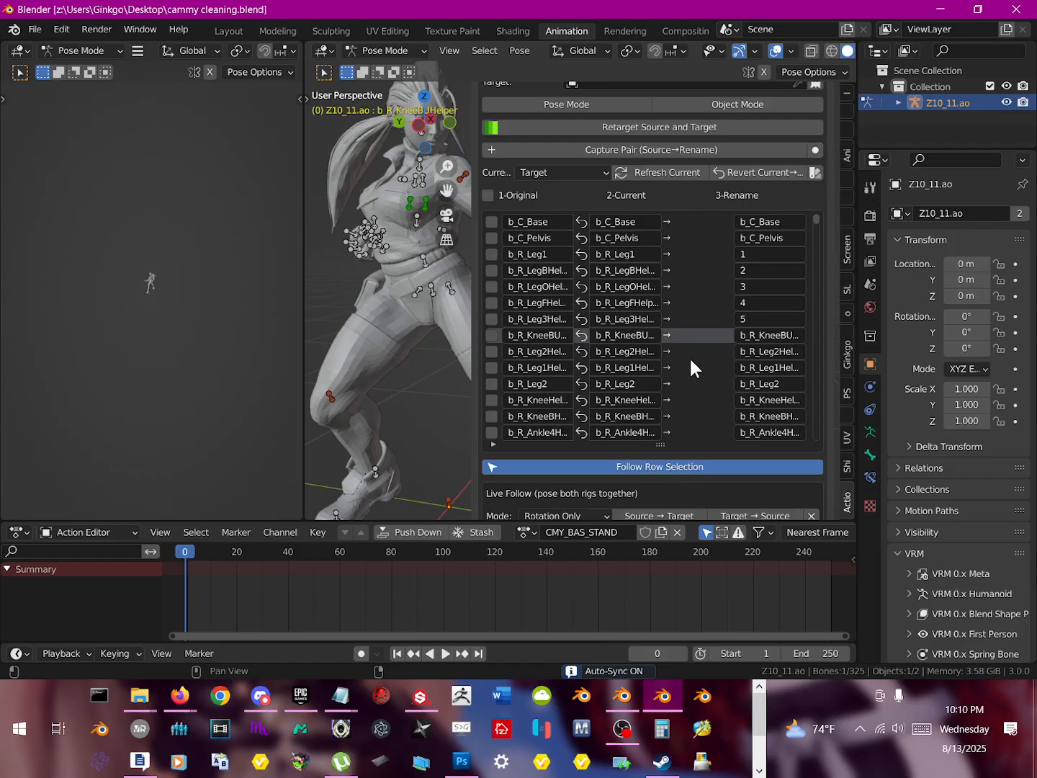
left_click(694, 369)
left_click(688, 291)
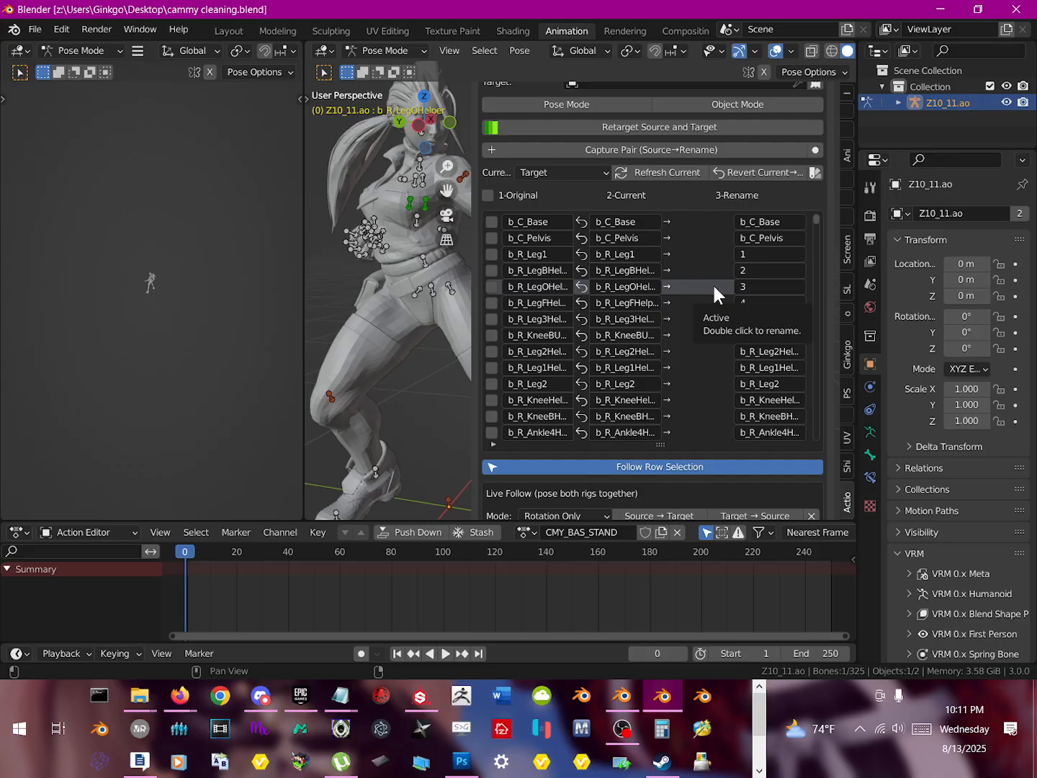
Step: Step through the bone rows from b_R_LegOHelper down to b_R_Leg1Helper and browse the rest of the mapping list
double_click(689, 293)
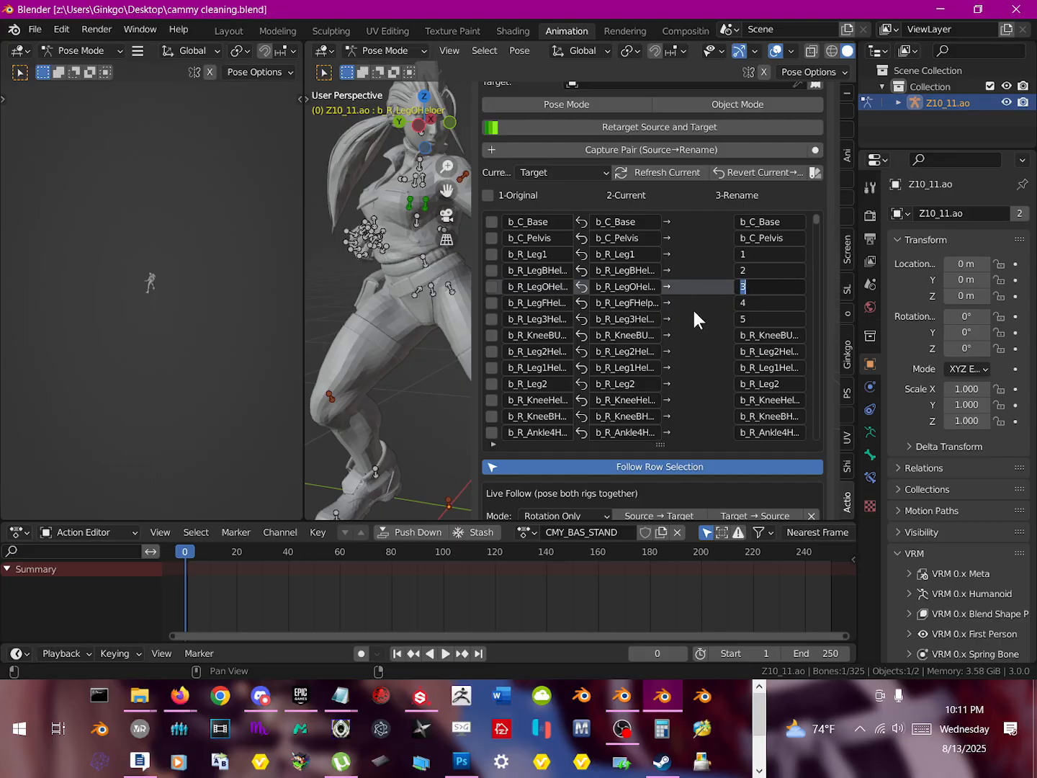
left_click(694, 311)
left_click(694, 321)
left_click(692, 341)
left_click(699, 365)
scroll(699, 365, "down", 2)
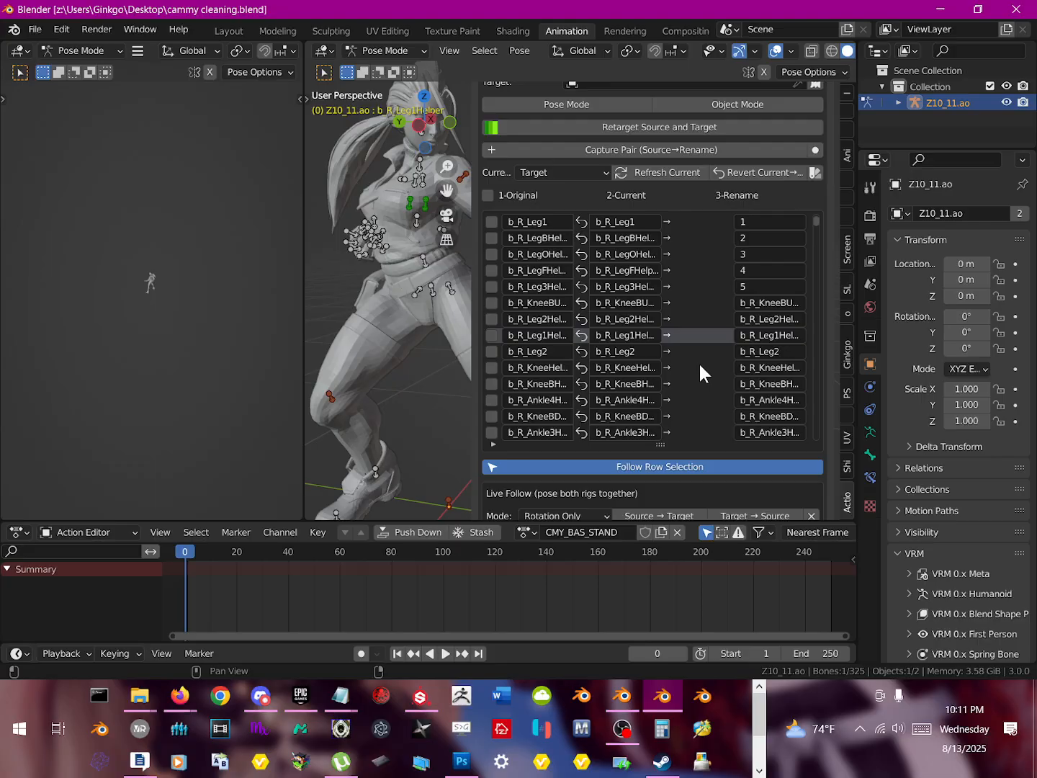
scroll(699, 365, "down", 2)
scroll(818, 330, "up", 4)
scroll(809, 339, "down", 6)
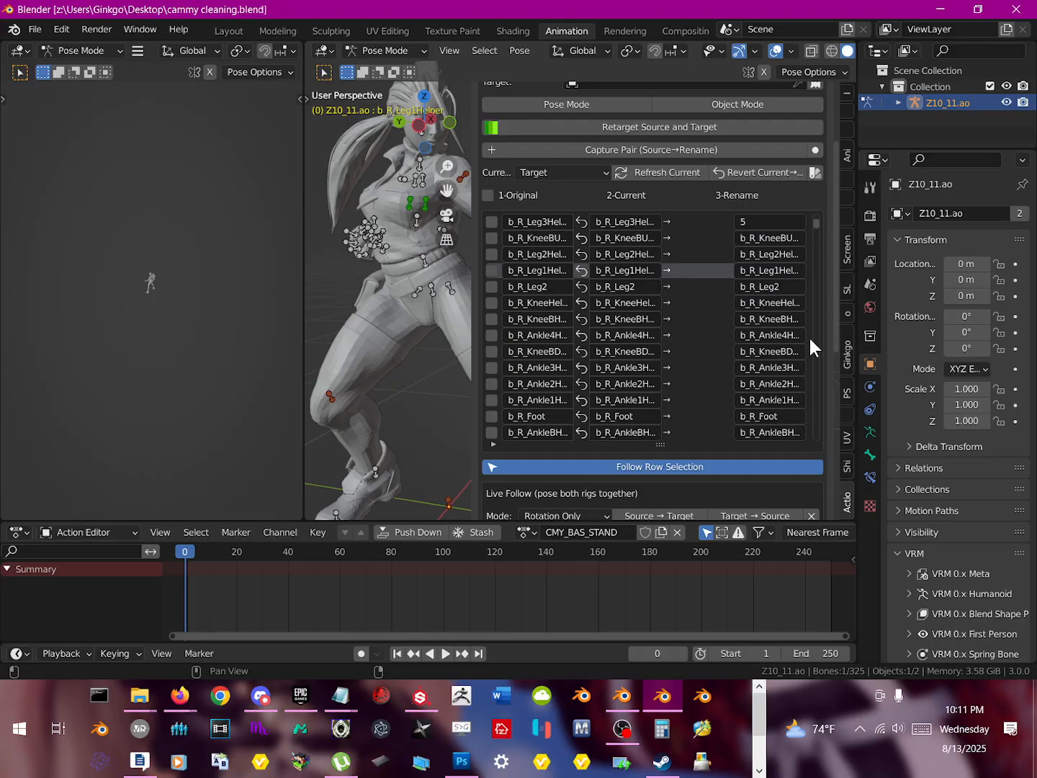
scroll(674, 353, "up", 3)
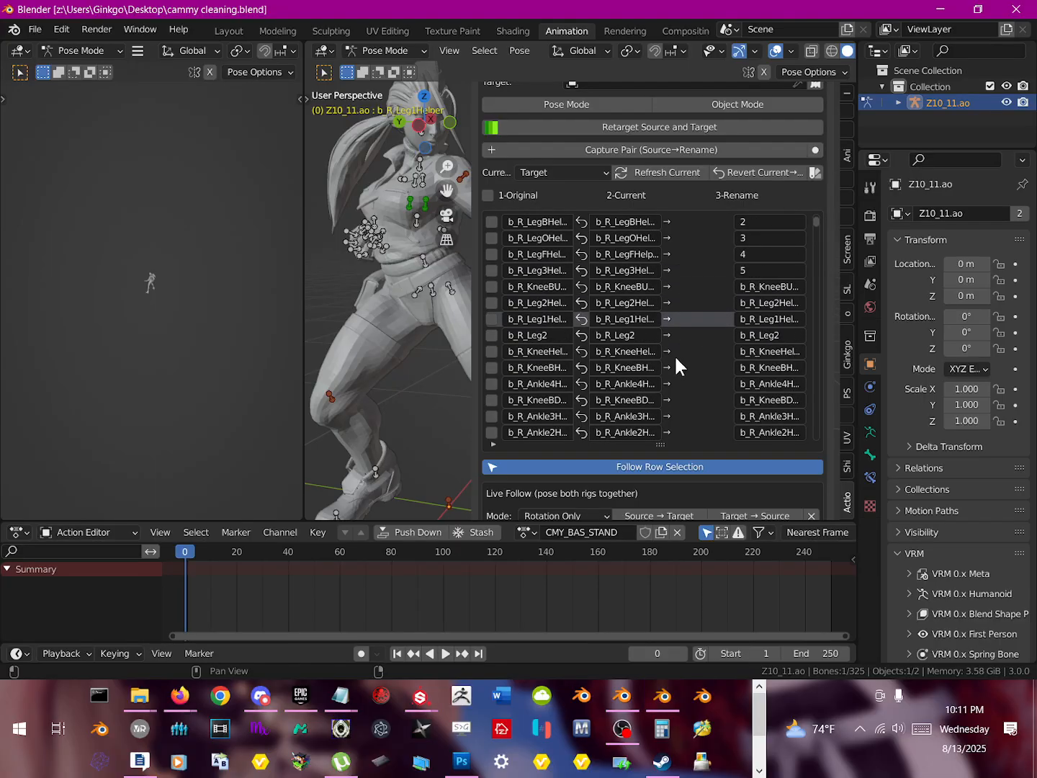
Step: Set the Current column to use Source, and select the b_R_Leg3Helper row with the whole character in view
left_click(570, 180)
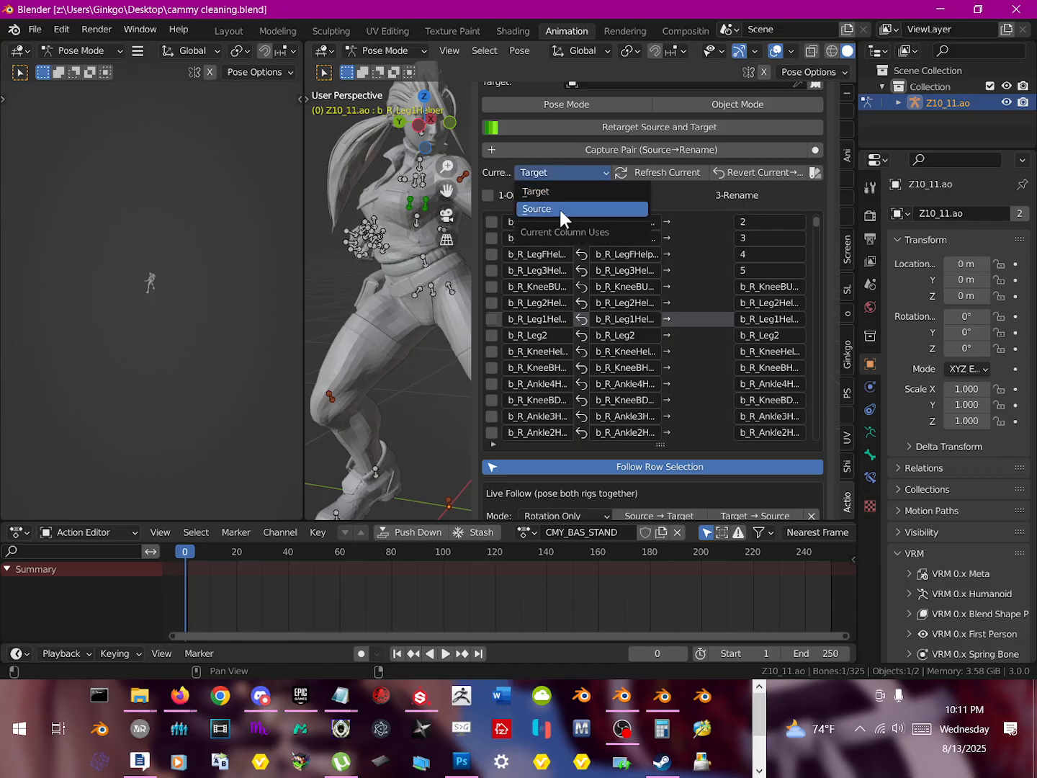
left_click(559, 208)
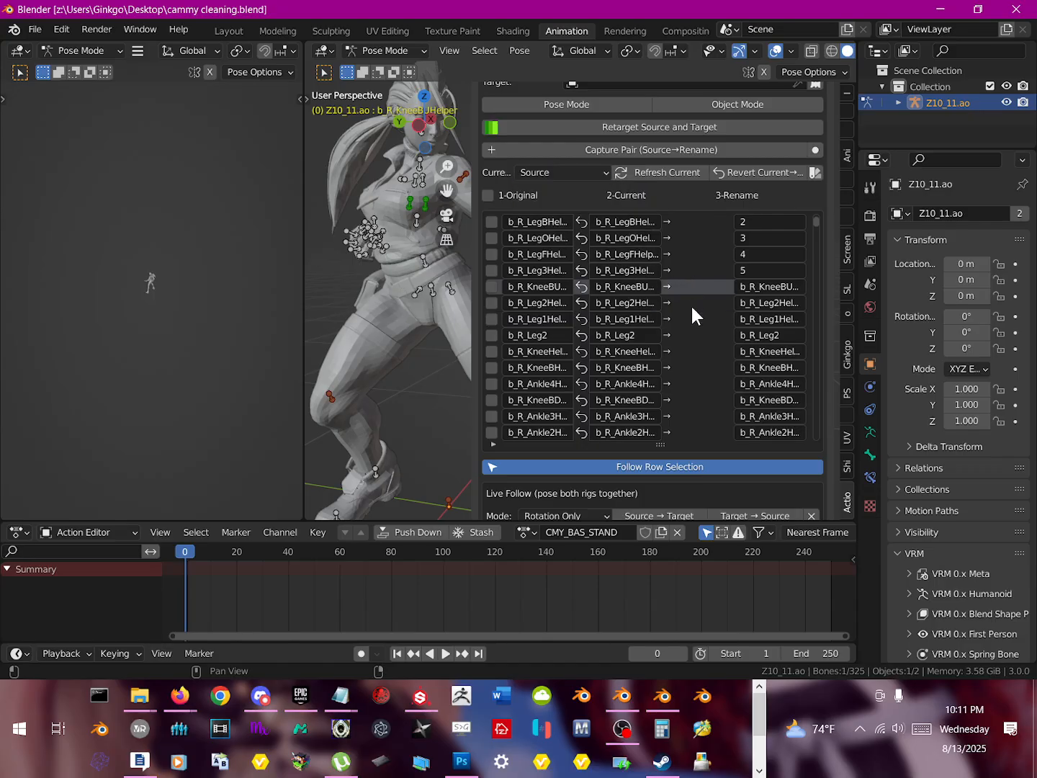
left_click(712, 326)
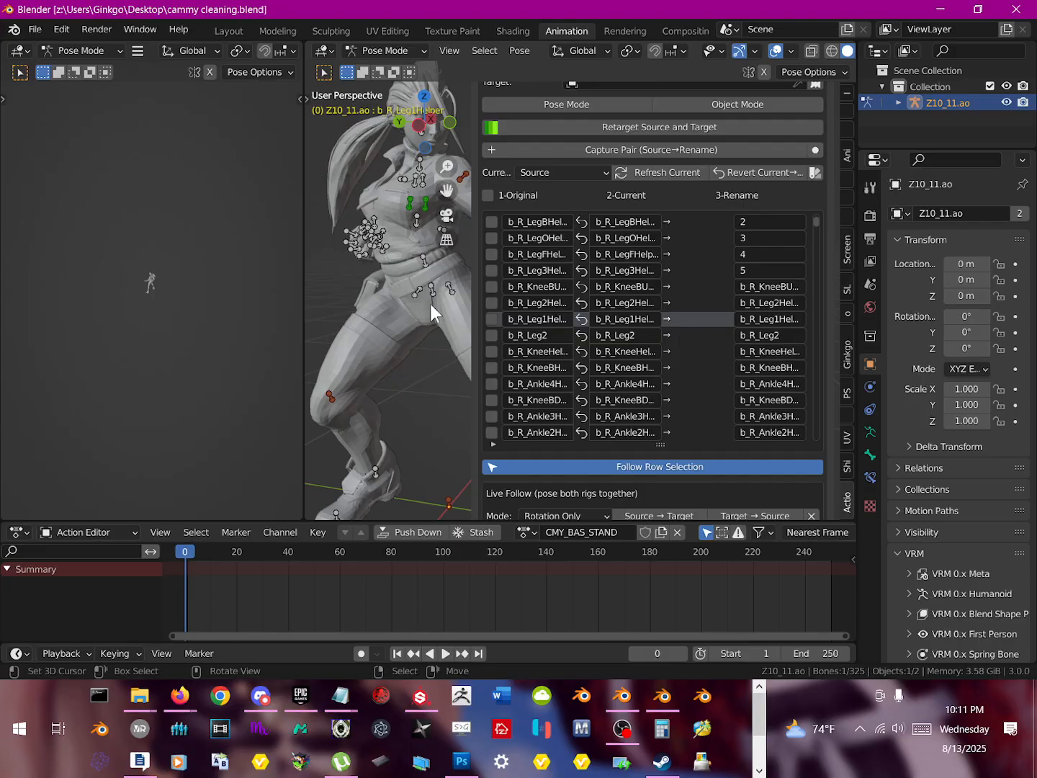
scroll(425, 300, "down", 2)
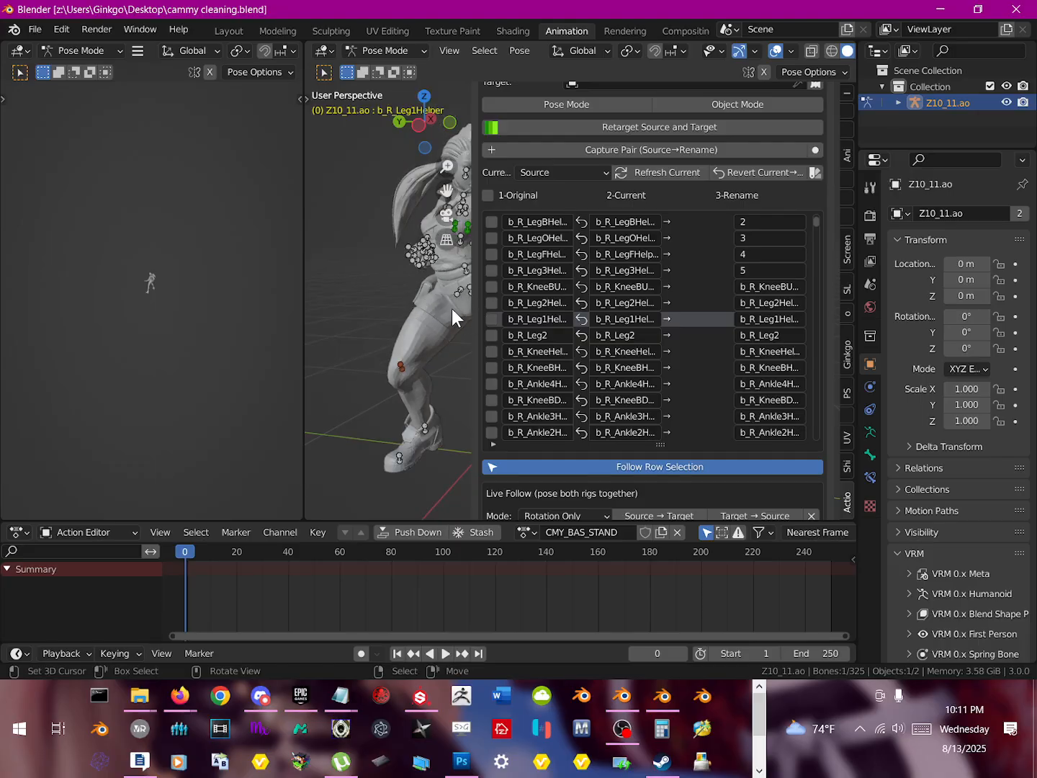
middle_click_drag(451, 308, 406, 319, "shift")
left_click(660, 272)
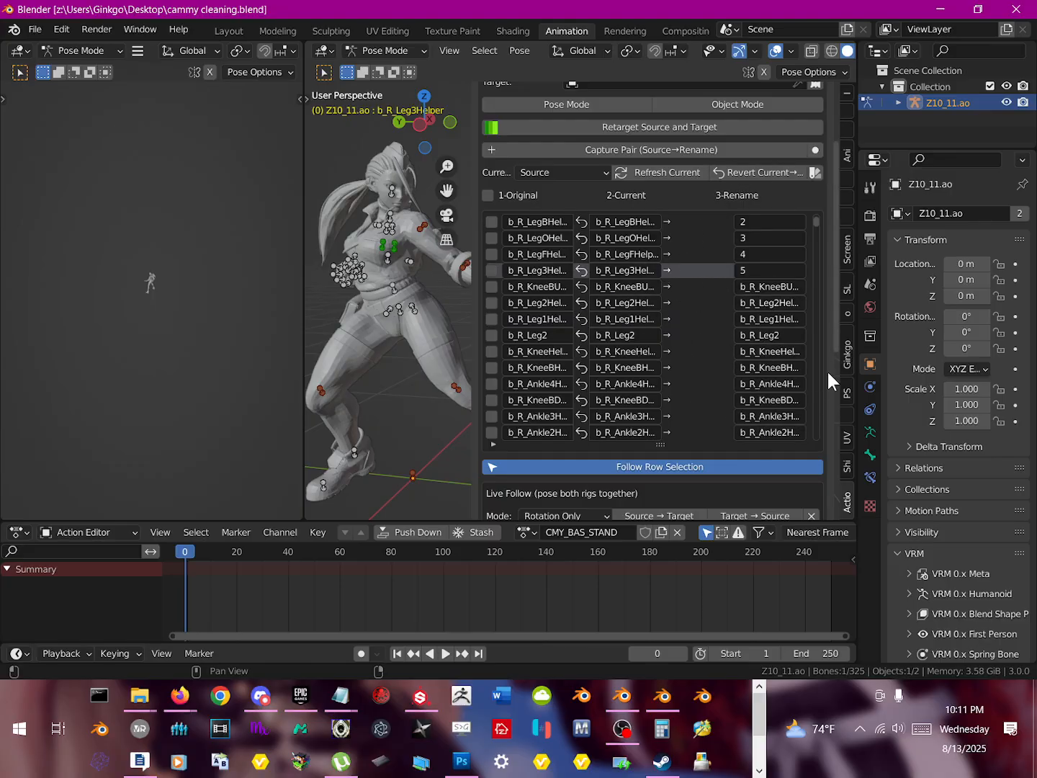
Step: Apply the Original→Rename mapping to the source armature and review the Current names in the bone list
scroll(827, 381, "down", 3)
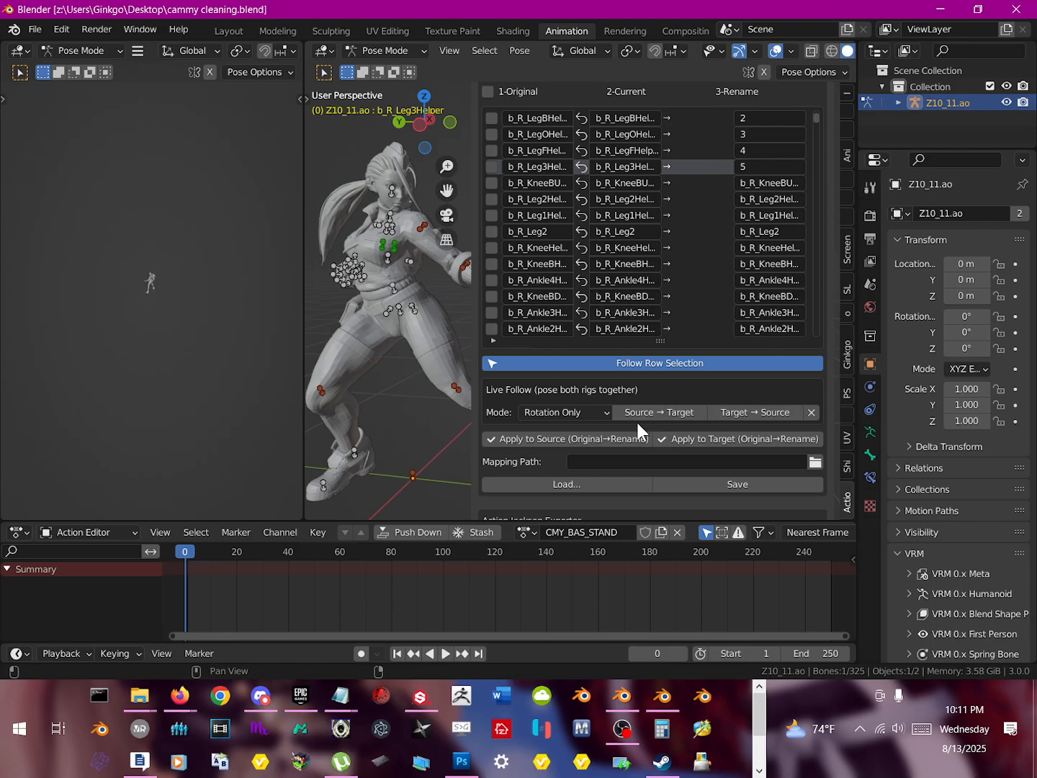
scroll(591, 414, "down", 1)
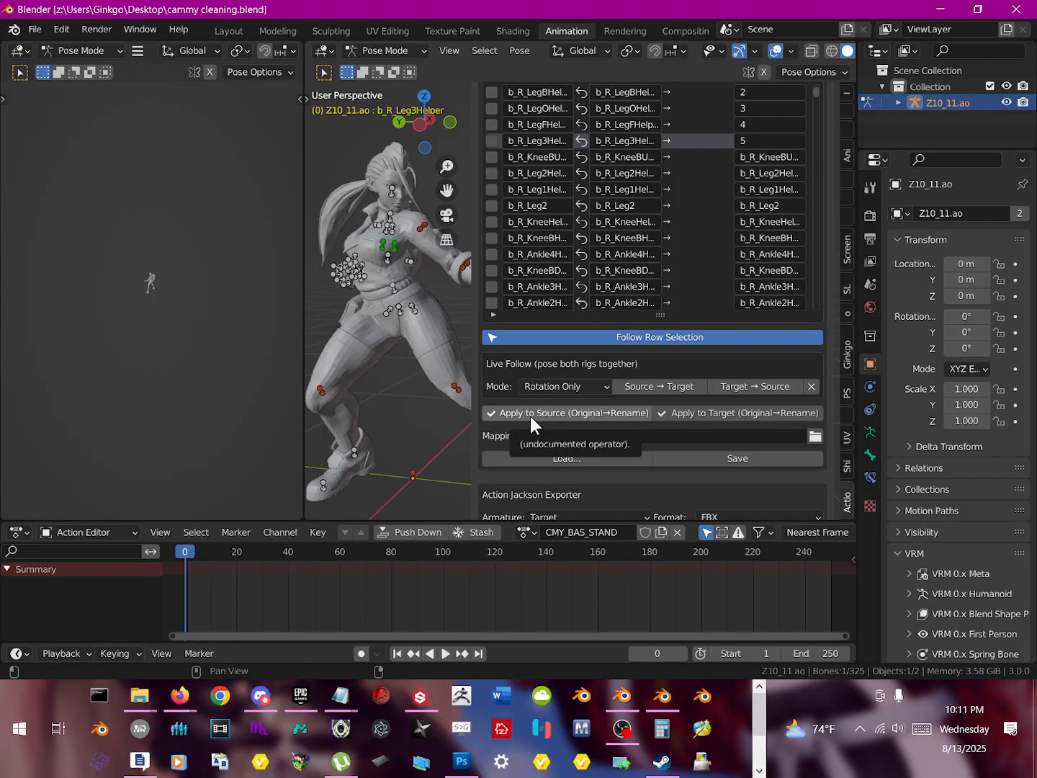
left_click(561, 414)
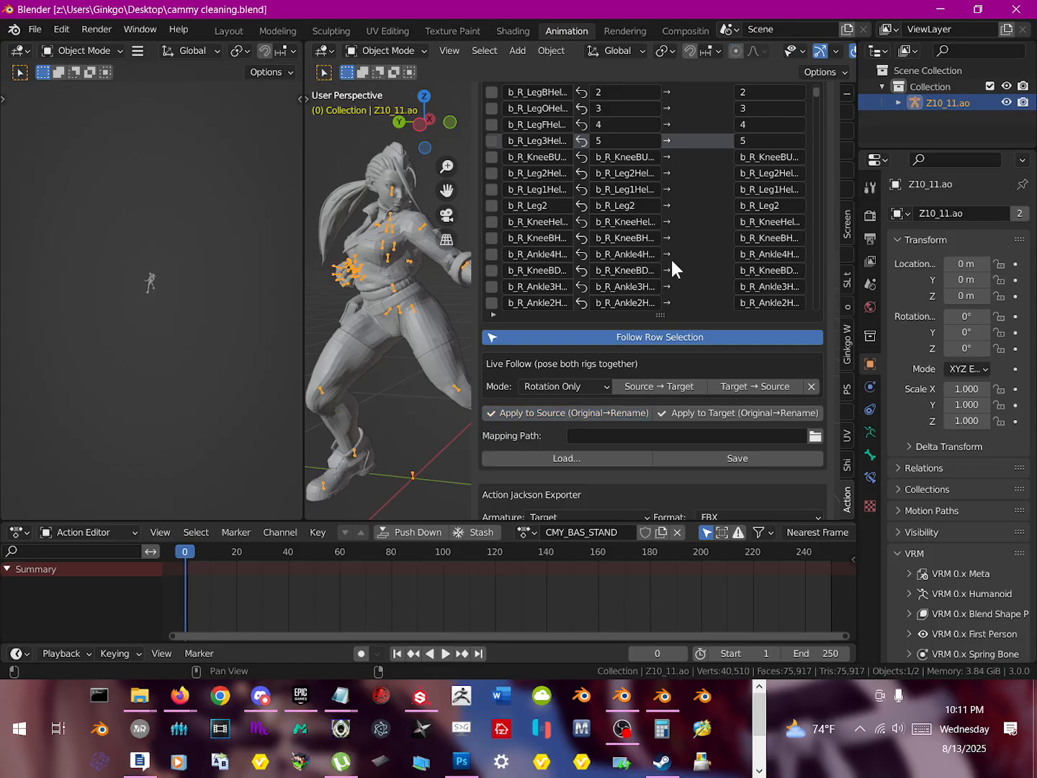
scroll(671, 256, "up", 3)
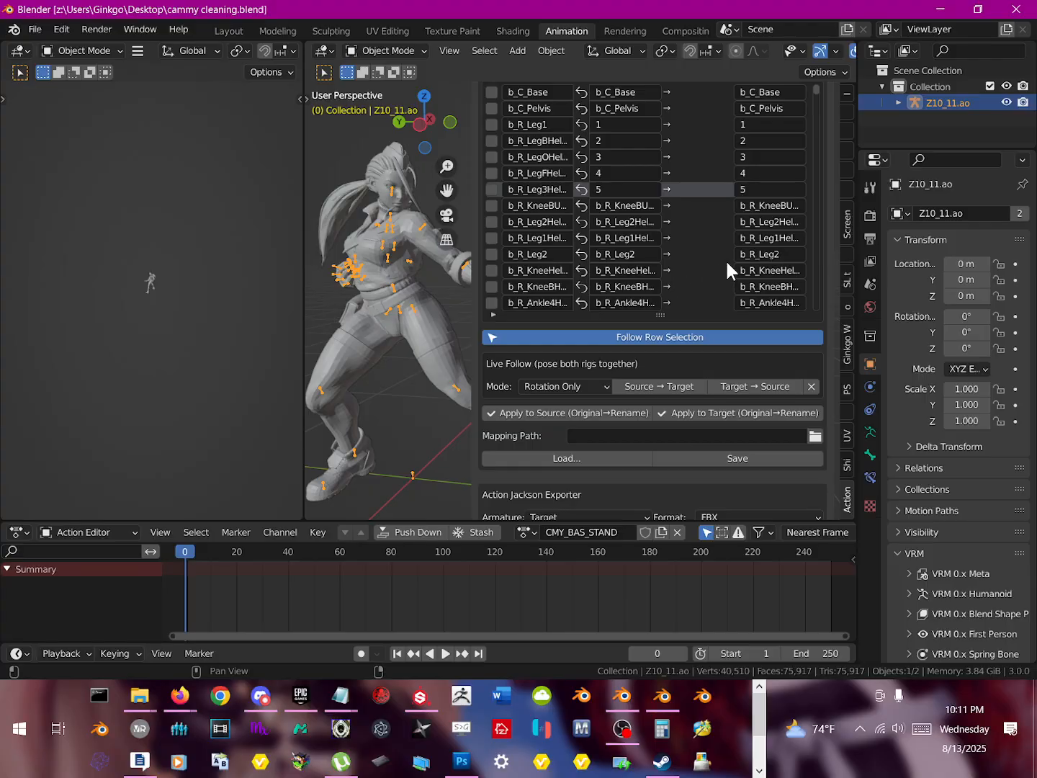
left_click_drag(837, 328, 837, 264)
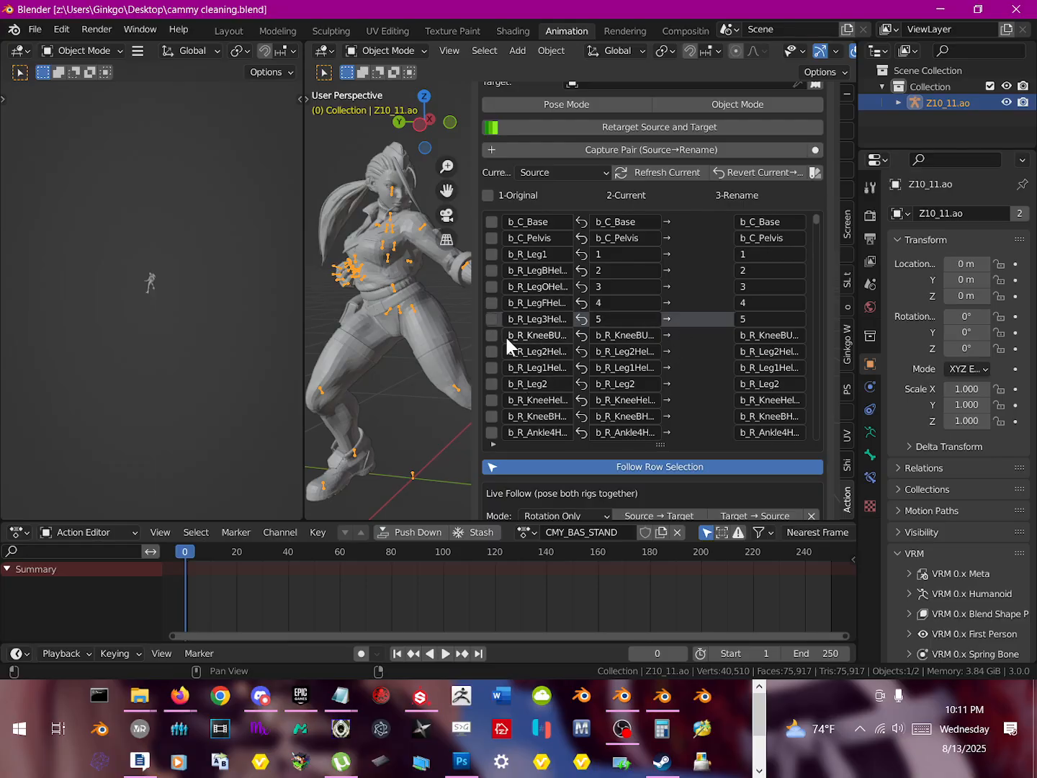
Step: Mark the b_R_Leg3Helper row and revert its current bone name to the original
left_click(493, 319)
left_click(733, 172)
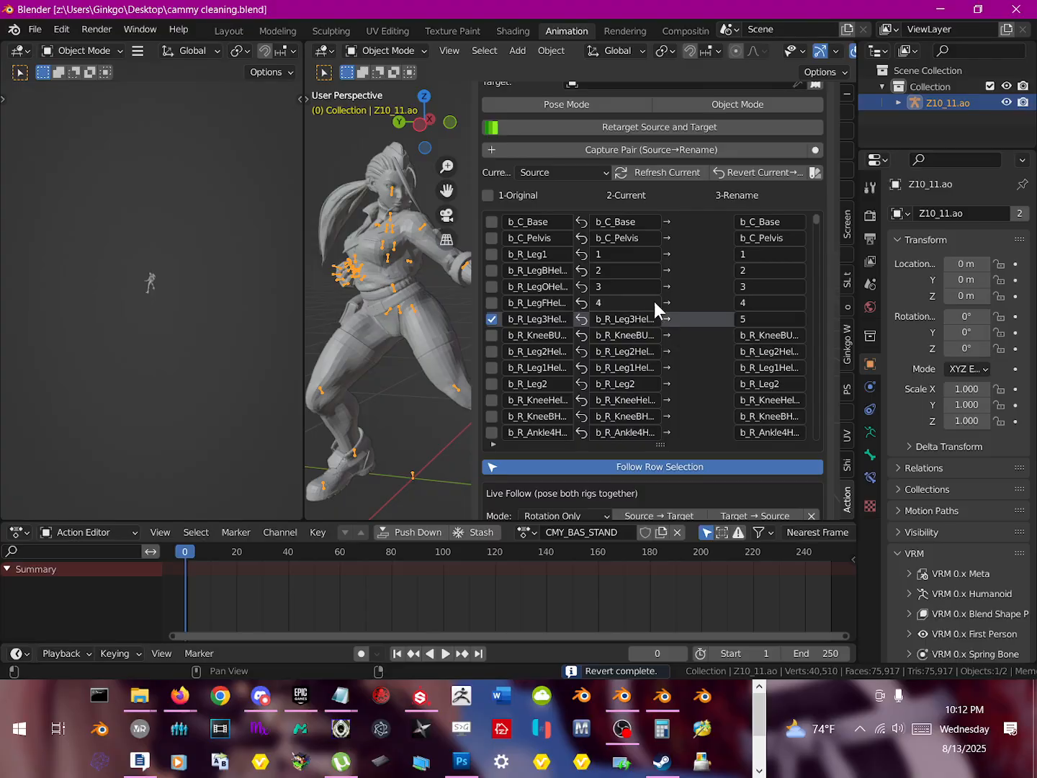
scroll(698, 322, "down", 1)
scroll(698, 331, "up", 1)
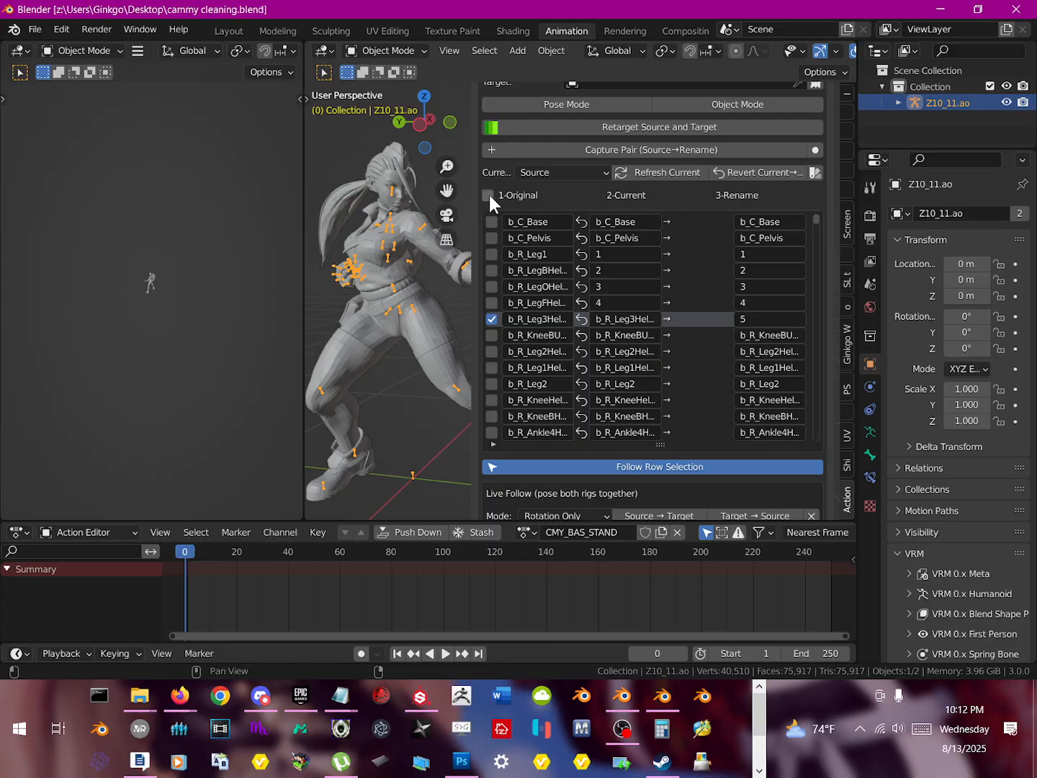
Step: Mark all bone rows in the mapping list and revert their current names to the originals
scroll(489, 192, "up", 1)
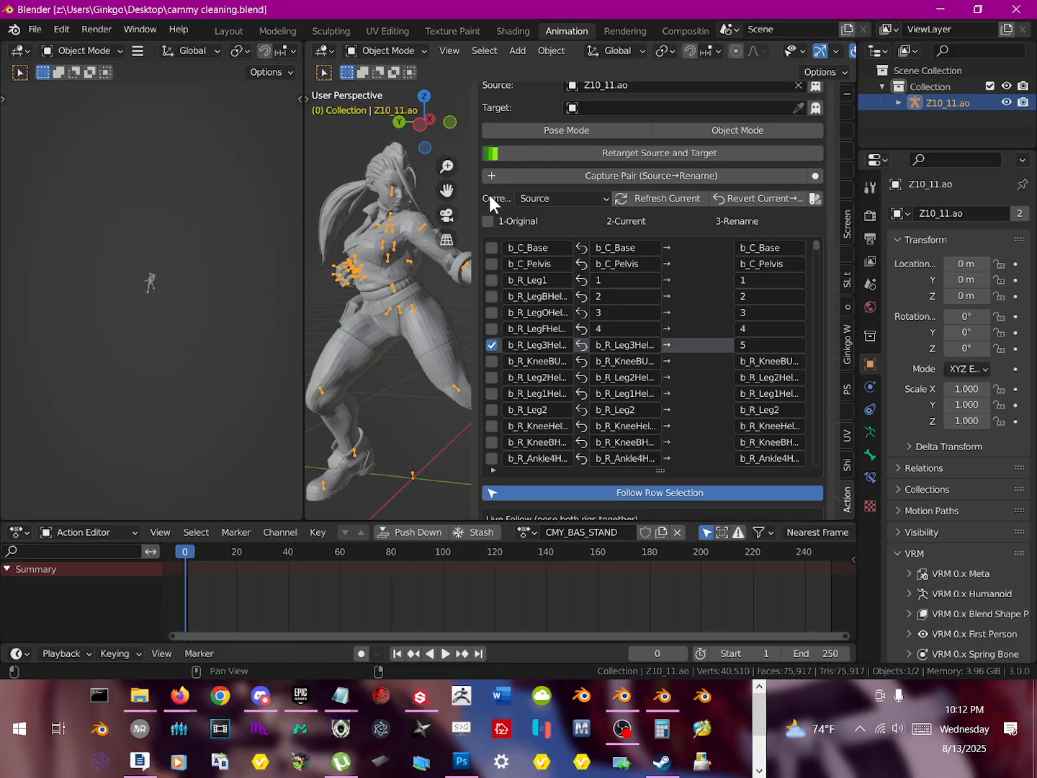
left_click(488, 221)
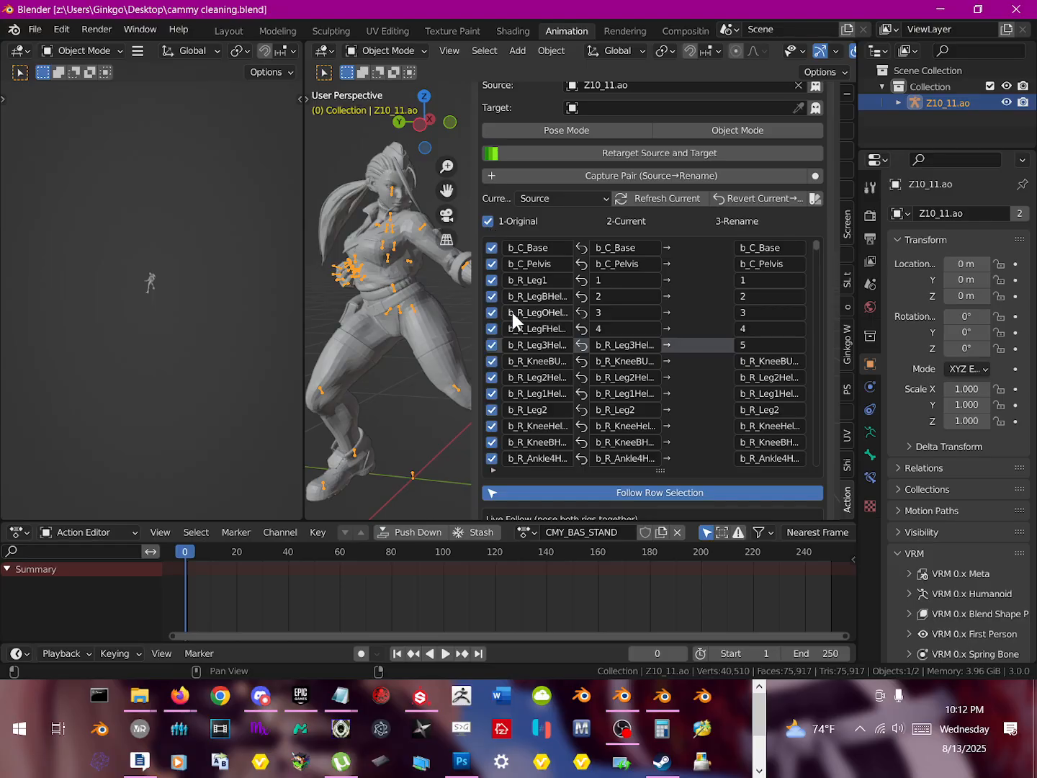
left_click(757, 200)
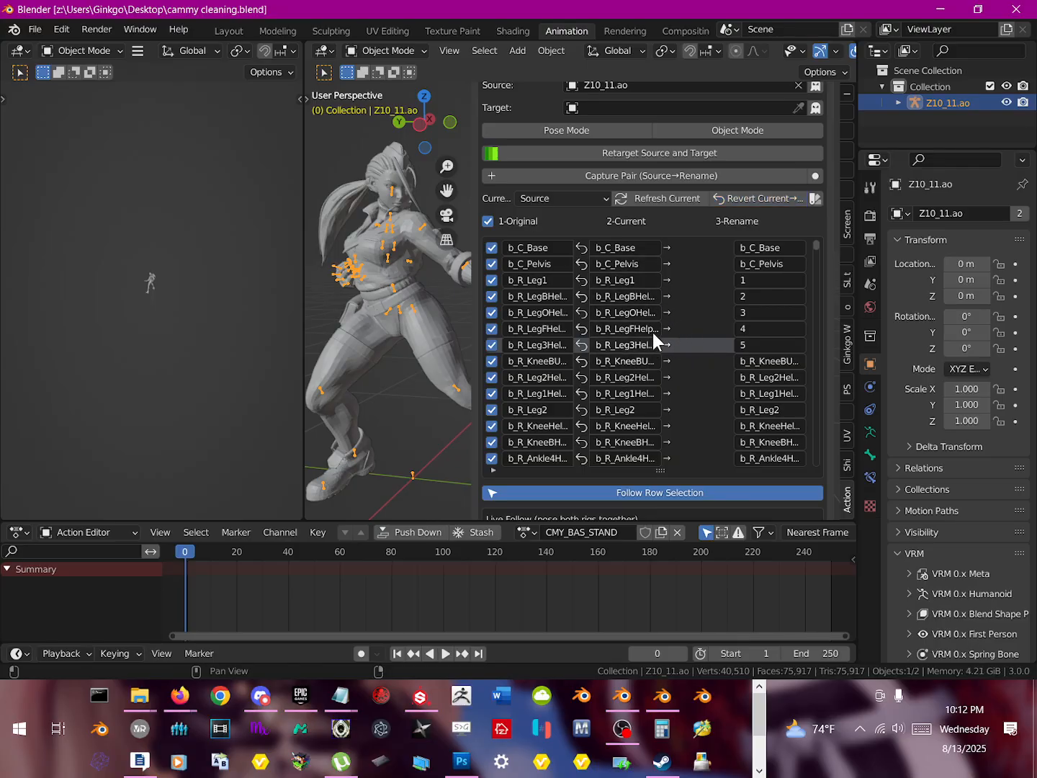
scroll(671, 346, "down", 2)
scroll(633, 332, "up", 2)
left_click(536, 333)
type("aa")
left_click(575, 353)
scroll(719, 309, "down", 4)
scroll(723, 332, "up", 4)
Step: Unmark all bone rows and apply the Original→Rename mapping to the source armature
left_click(489, 221)
scroll(622, 333, "down", 4)
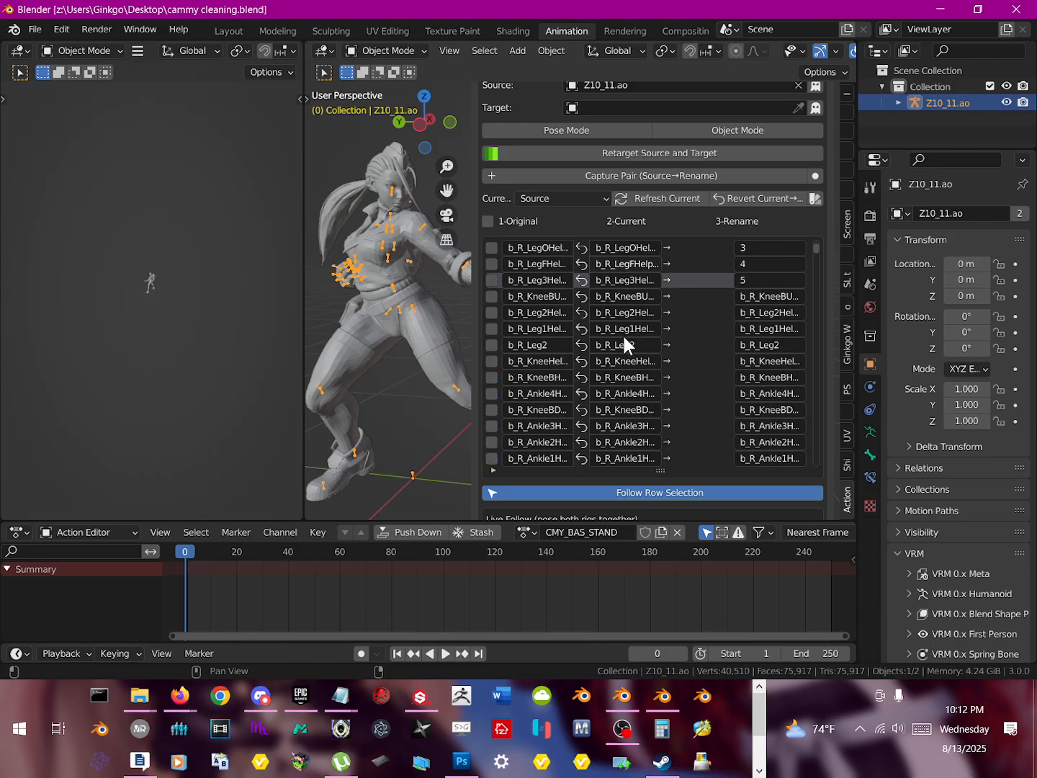
scroll(748, 348, "down", 4)
scroll(749, 347, "up", 5)
scroll(822, 358, "down", 2)
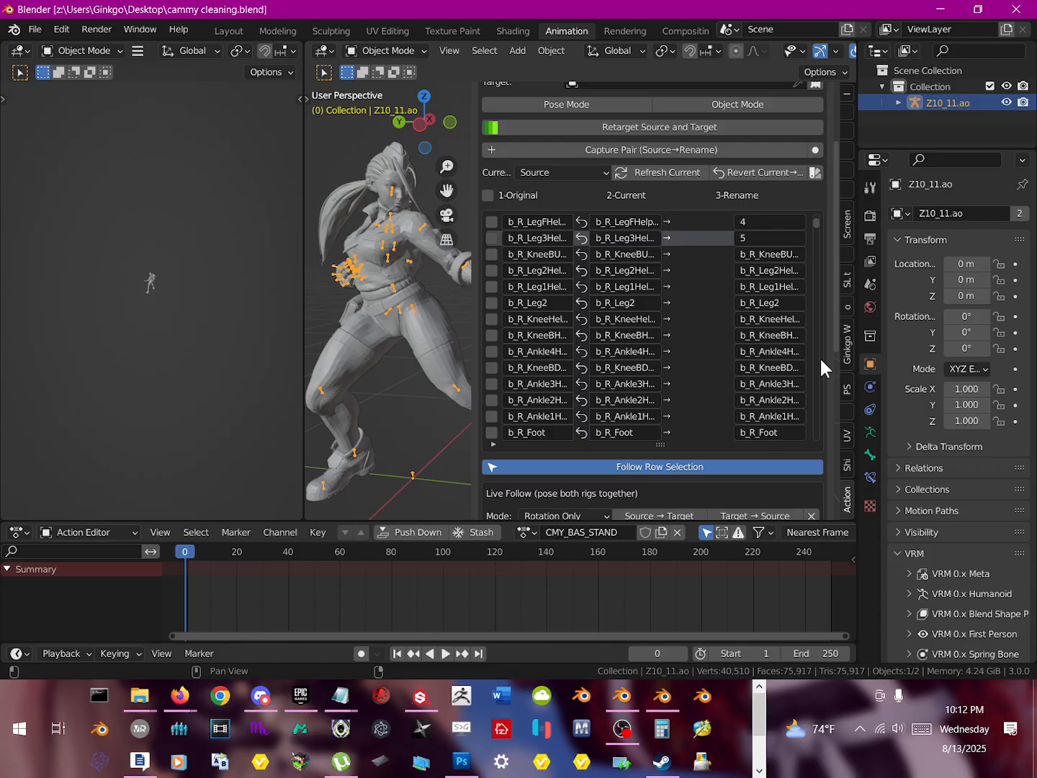
scroll(801, 331, "up", 4)
scroll(481, 208, "down", 1)
scroll(558, 319, "down", 7)
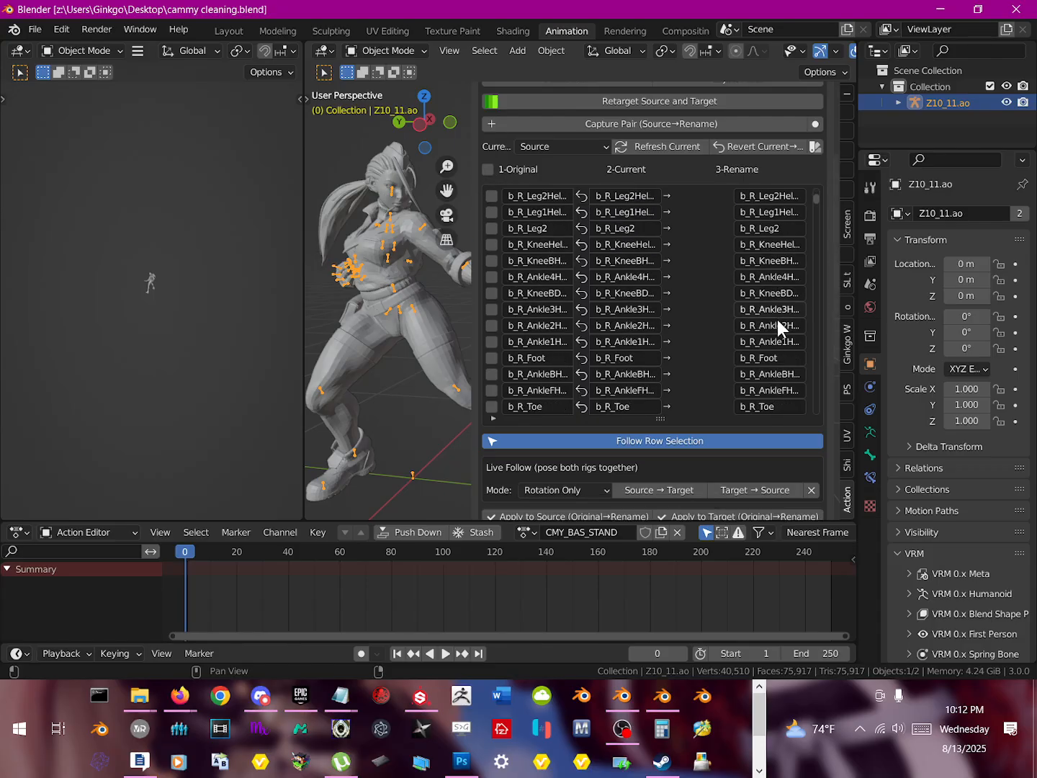
scroll(776, 320, "up", 8)
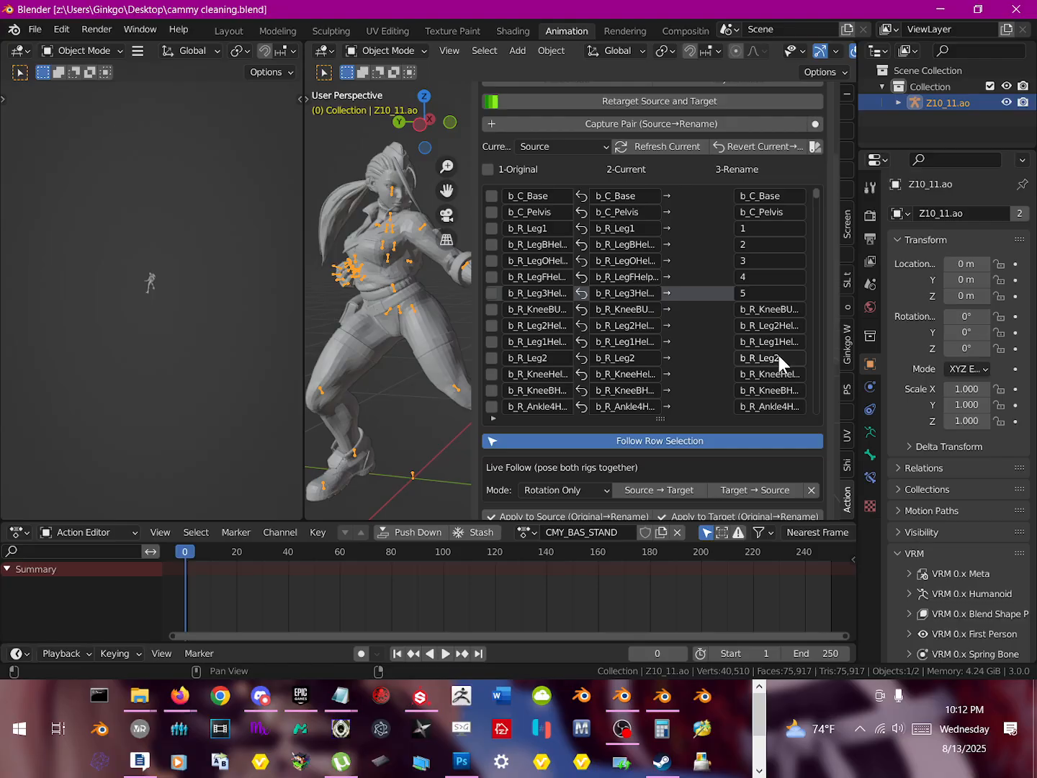
scroll(820, 359, "down", 3)
left_click(585, 439)
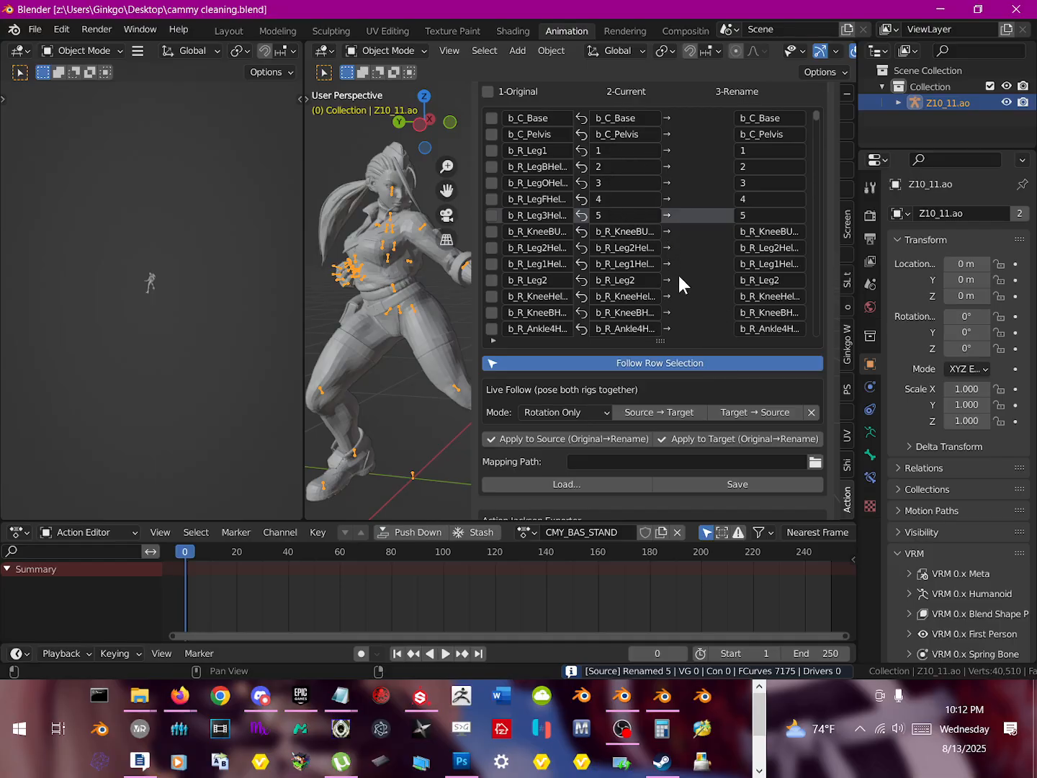
Step: Save the bone mapping to the Desktop under the file name tutorialcamy
scroll(822, 356, "down", 2)
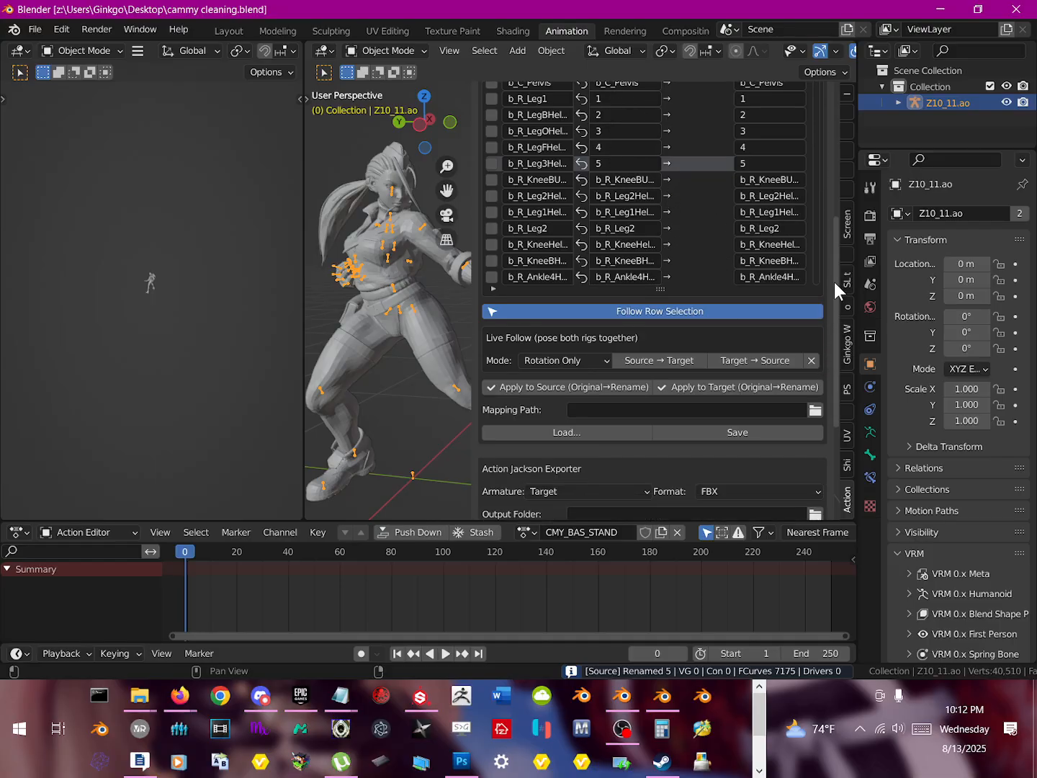
scroll(834, 279, "down", 2)
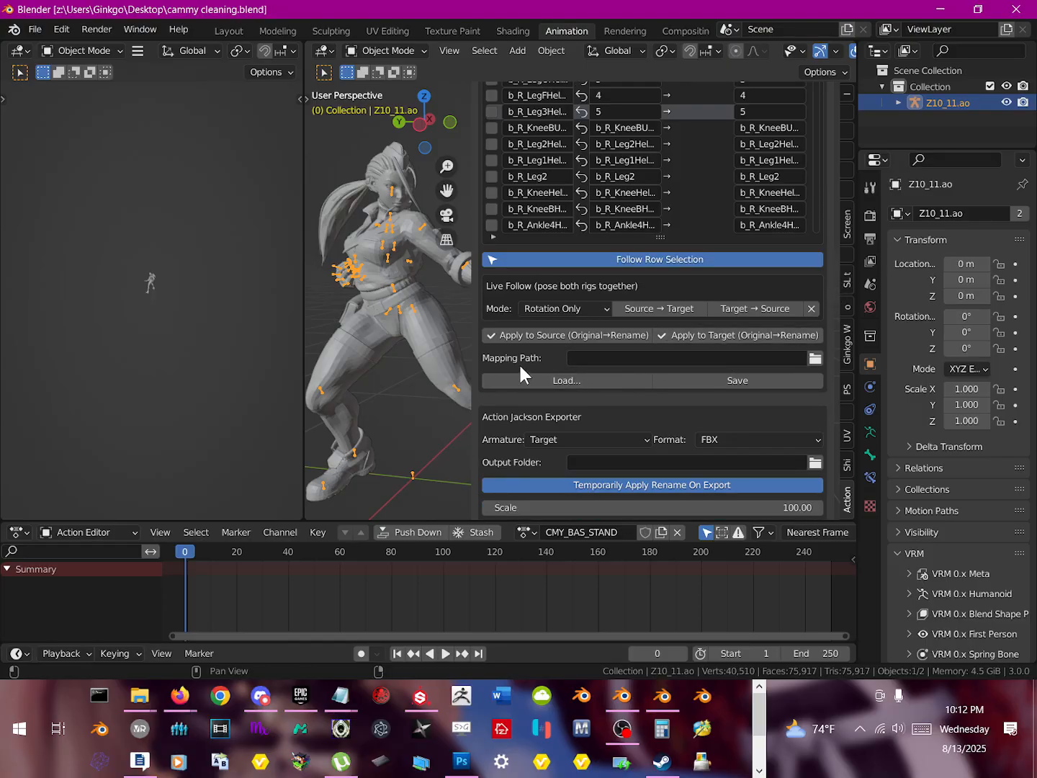
left_click(816, 359)
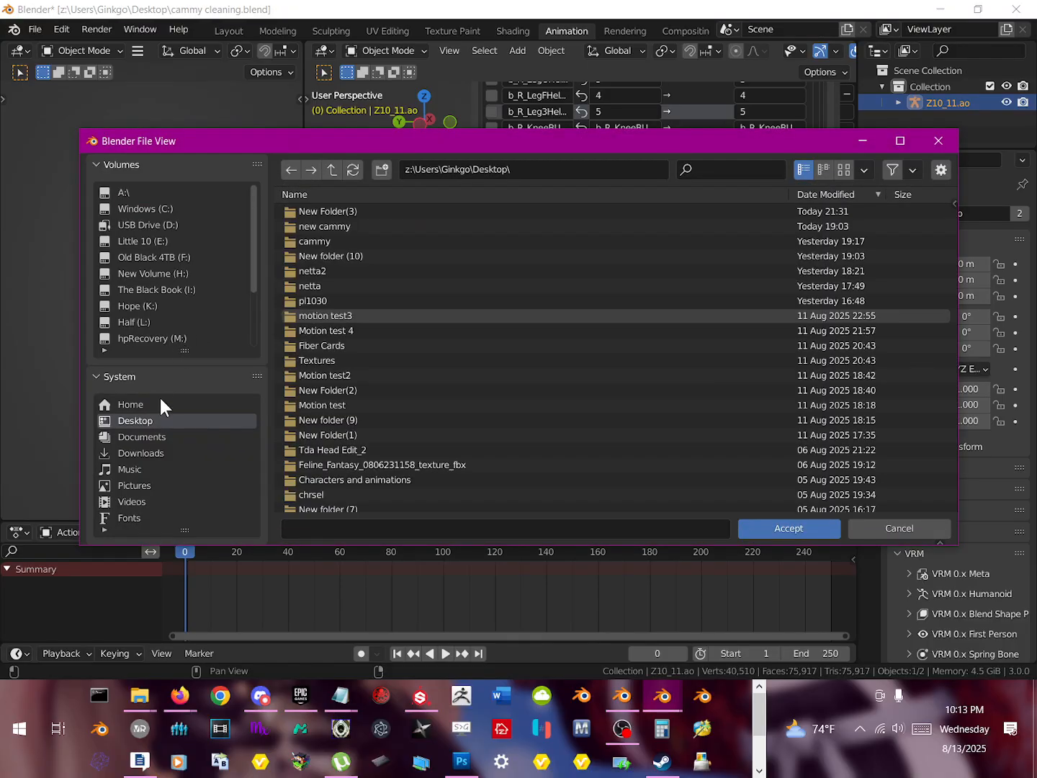
left_click(333, 525)
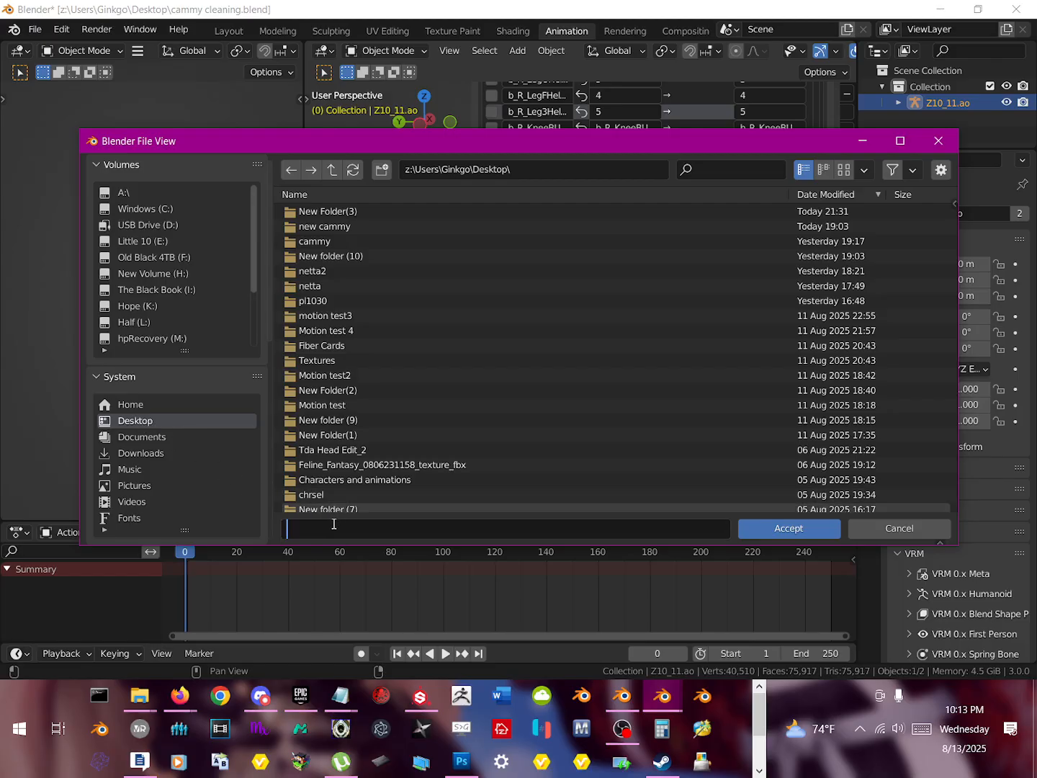
type("tutorialca")
type("mmy")
left_click(825, 529)
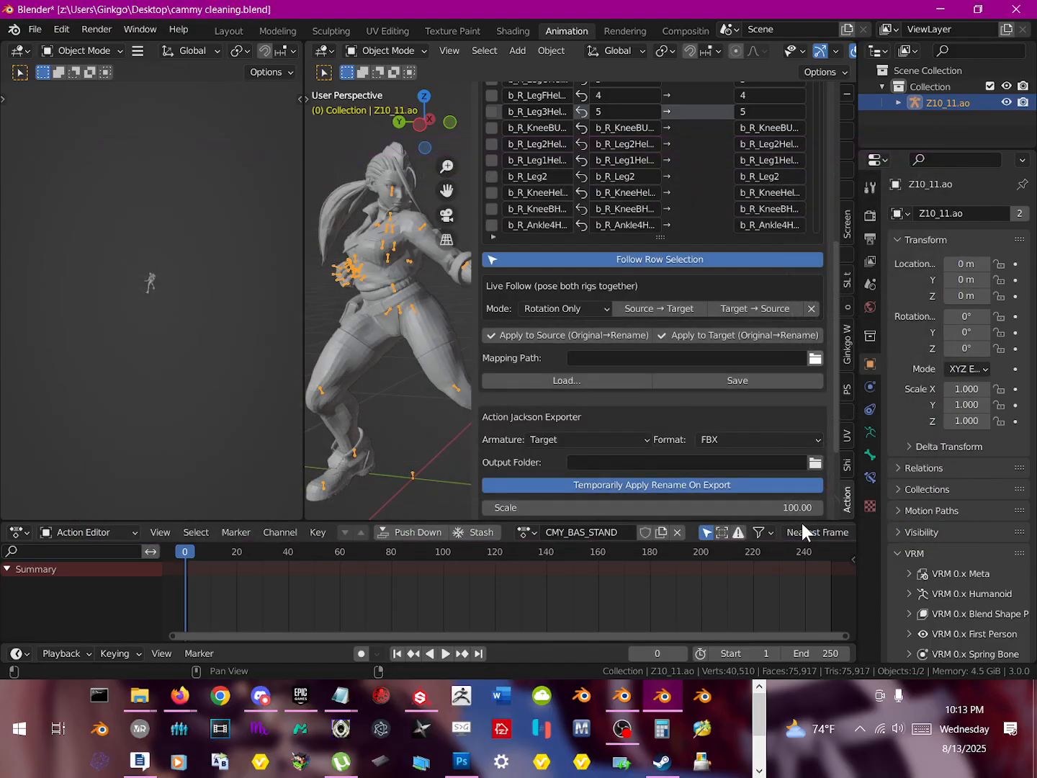
left_click(734, 380)
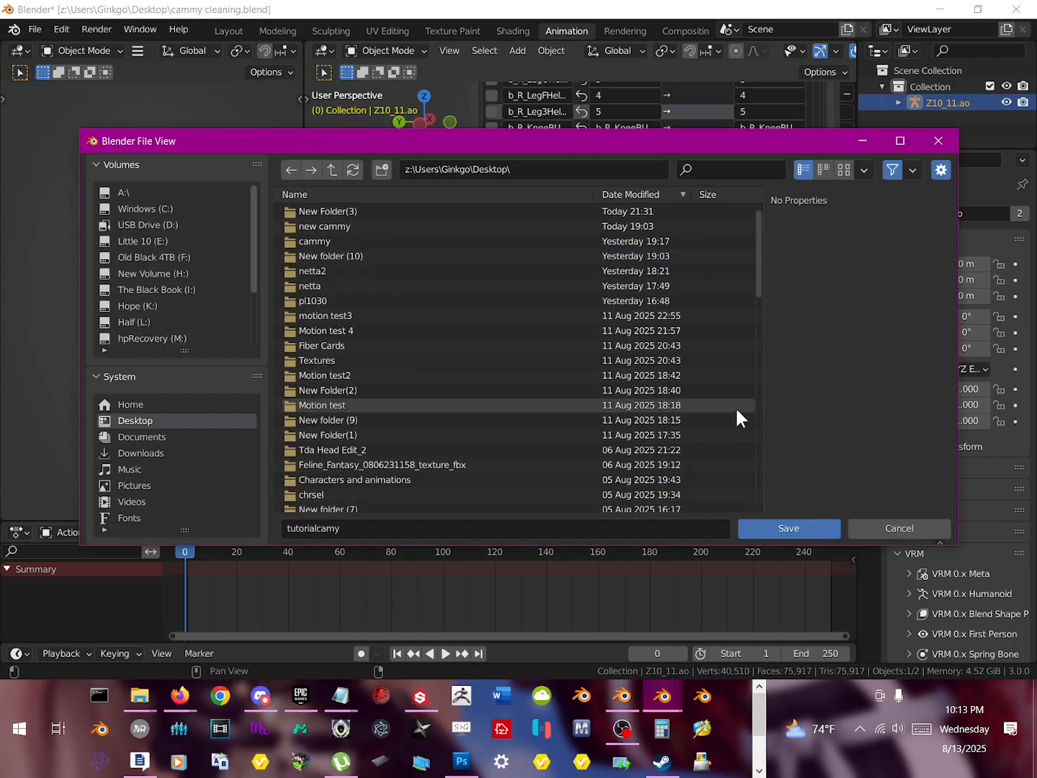
left_click(788, 527)
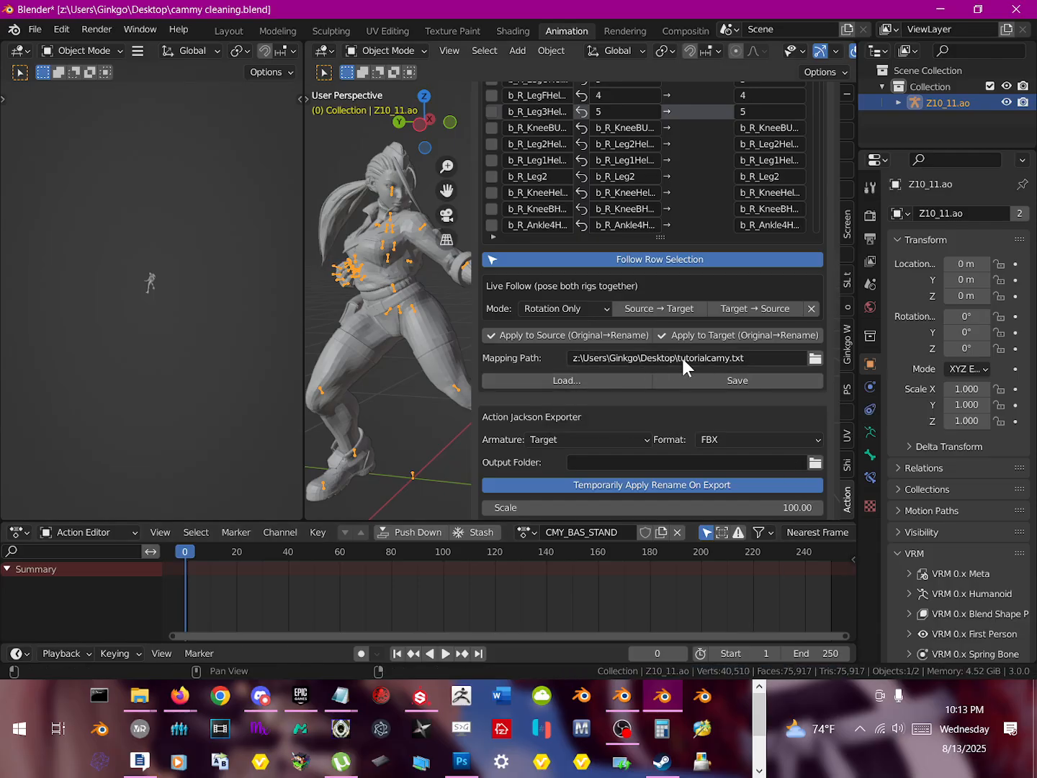
scroll(536, 418, "up", 2)
scroll(476, 444, "down", 1)
scroll(467, 435, "down", 2)
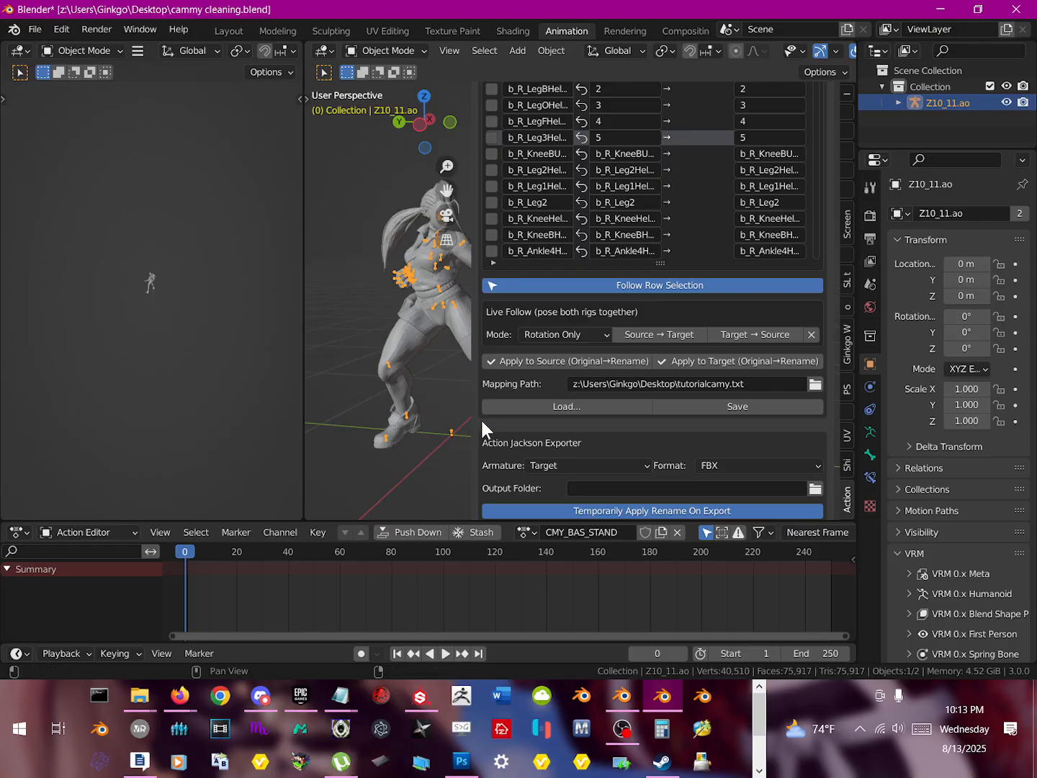
scroll(442, 392, "up", 3)
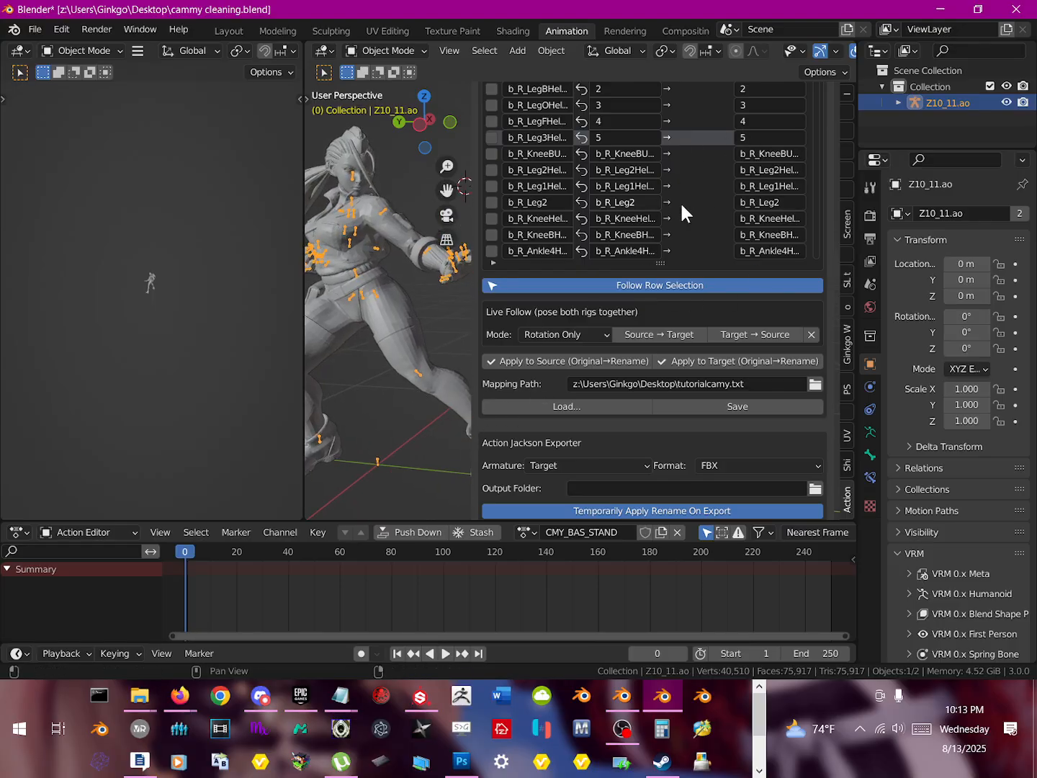
left_click(592, 401)
scroll(598, 447, "down", 4)
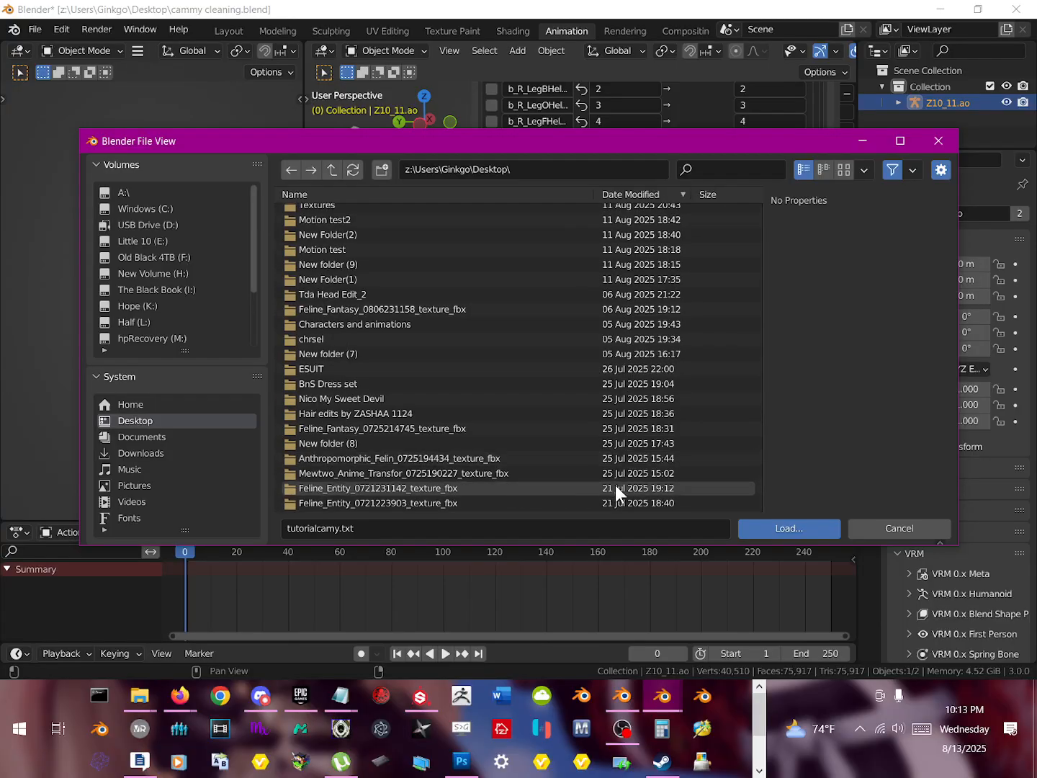
left_click(891, 525)
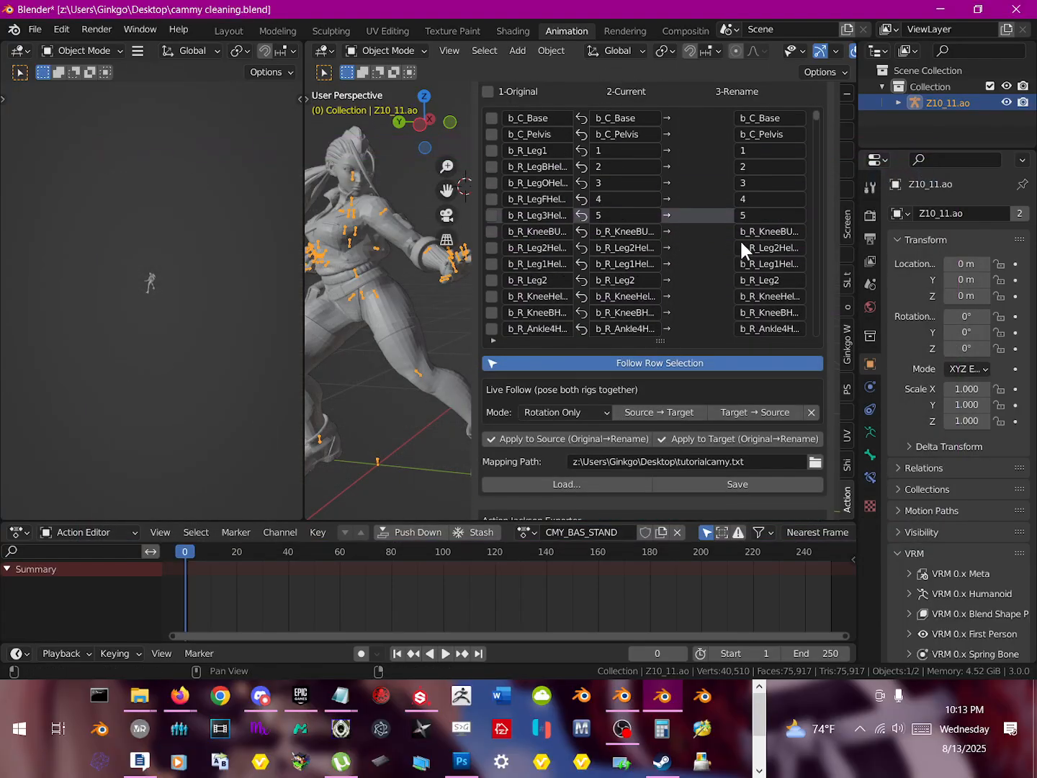
Step: Mark every bone row and revert the source armature's current names to the originals
scroll(833, 216, "up", 5)
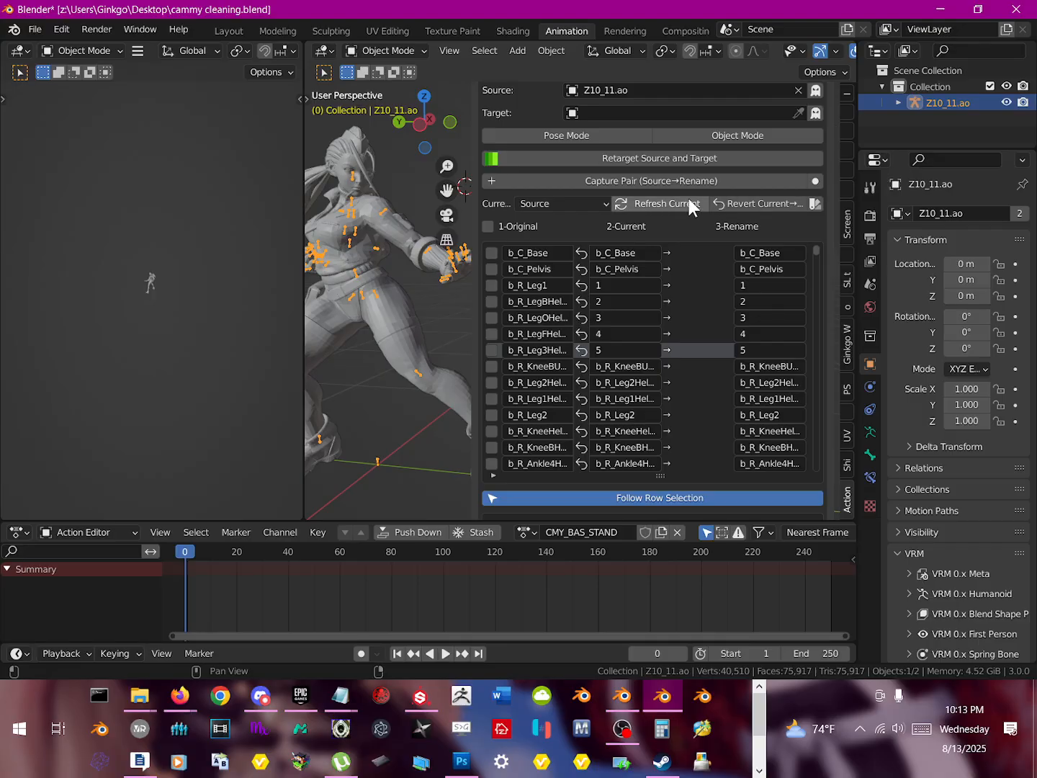
left_click(745, 206)
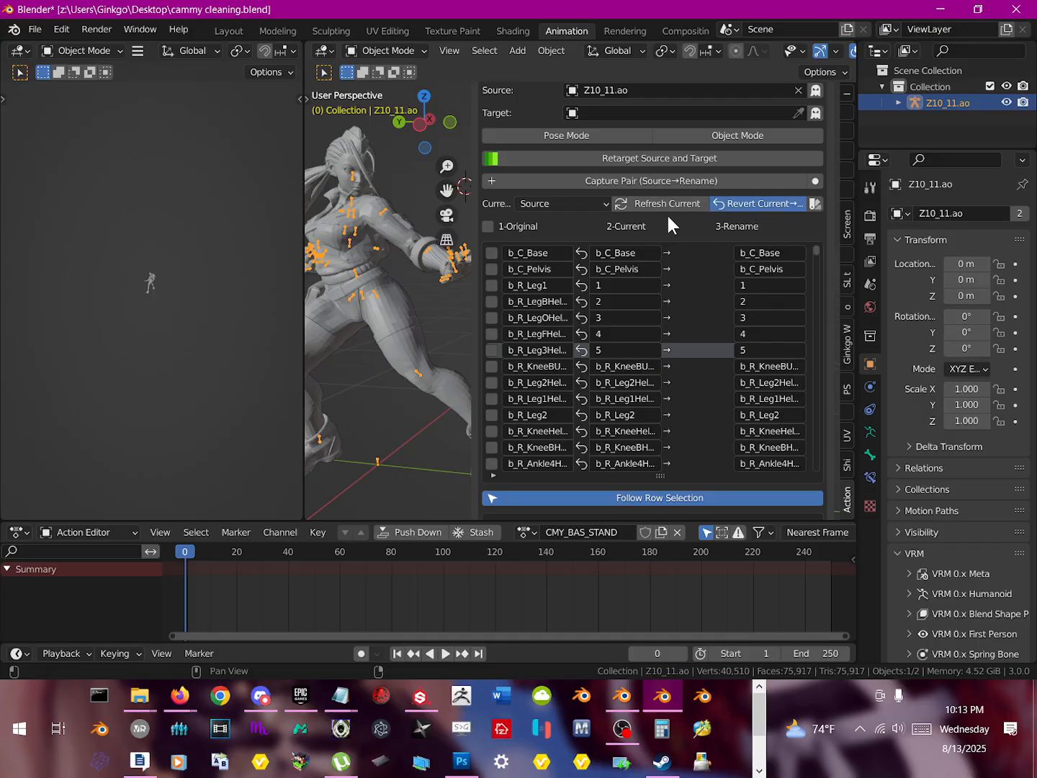
left_click(489, 227)
left_click(749, 204)
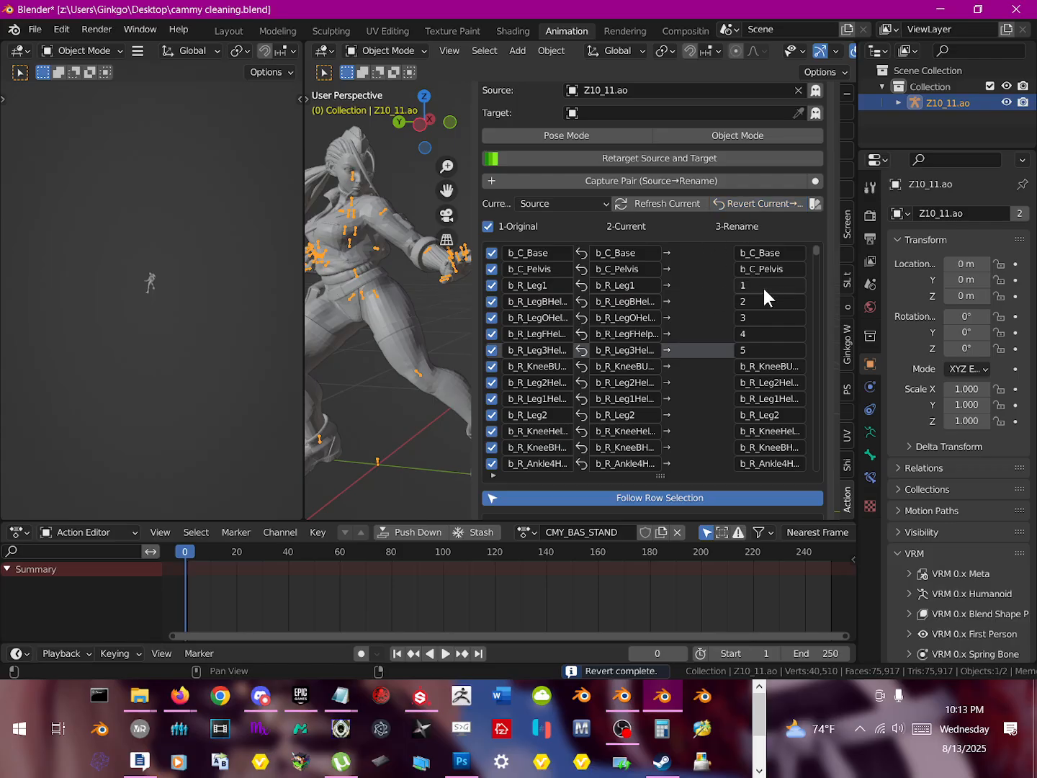
Step: Load the bone mapping file cammy mapping hope.txt from the Desktop
scroll(808, 272, "down", 5)
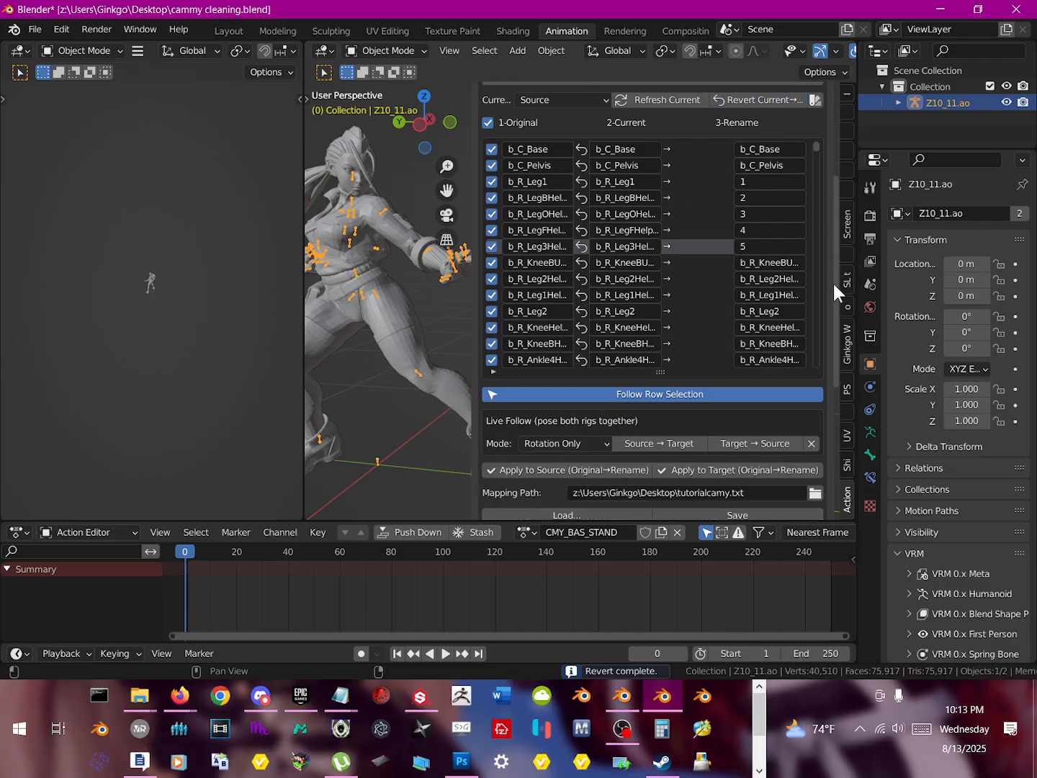
left_click(609, 464)
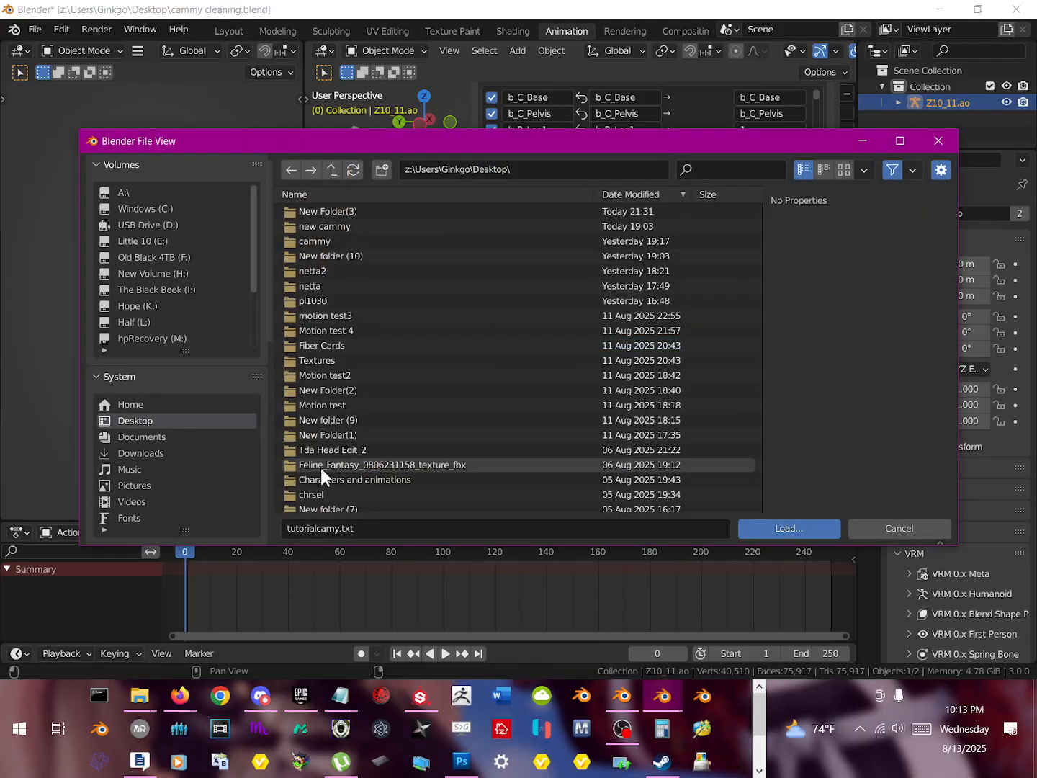
scroll(399, 436, "down", 10)
scroll(399, 446, "down", 5)
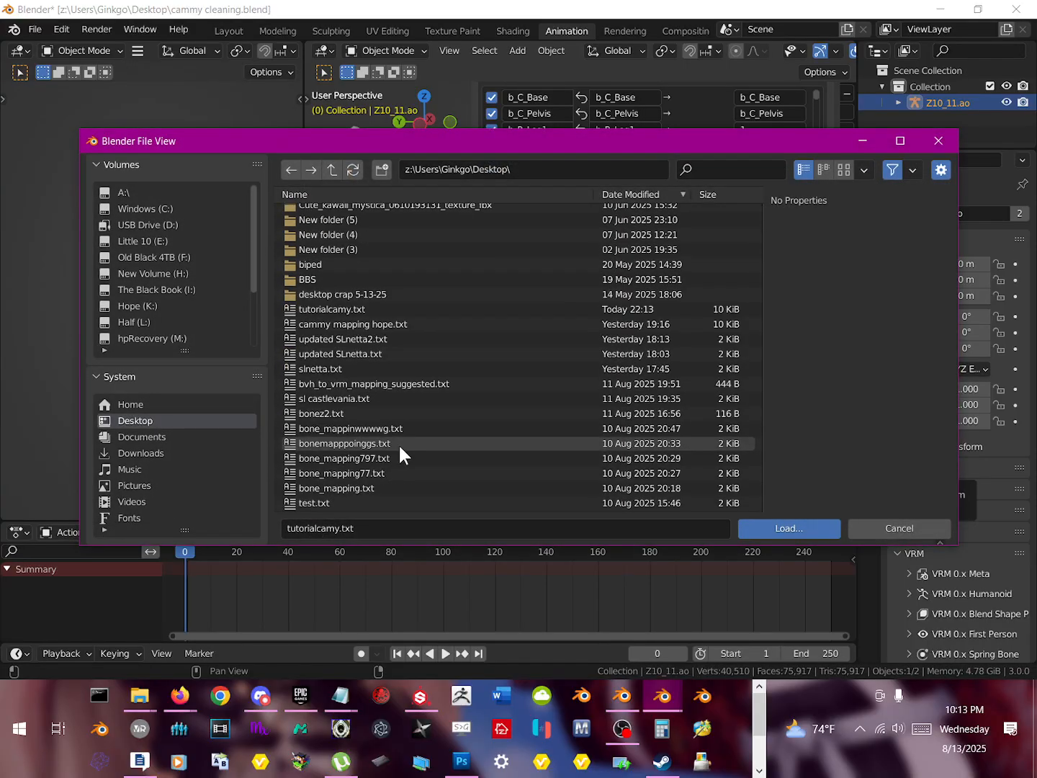
left_click(377, 309)
left_click(376, 326)
double_click(378, 327)
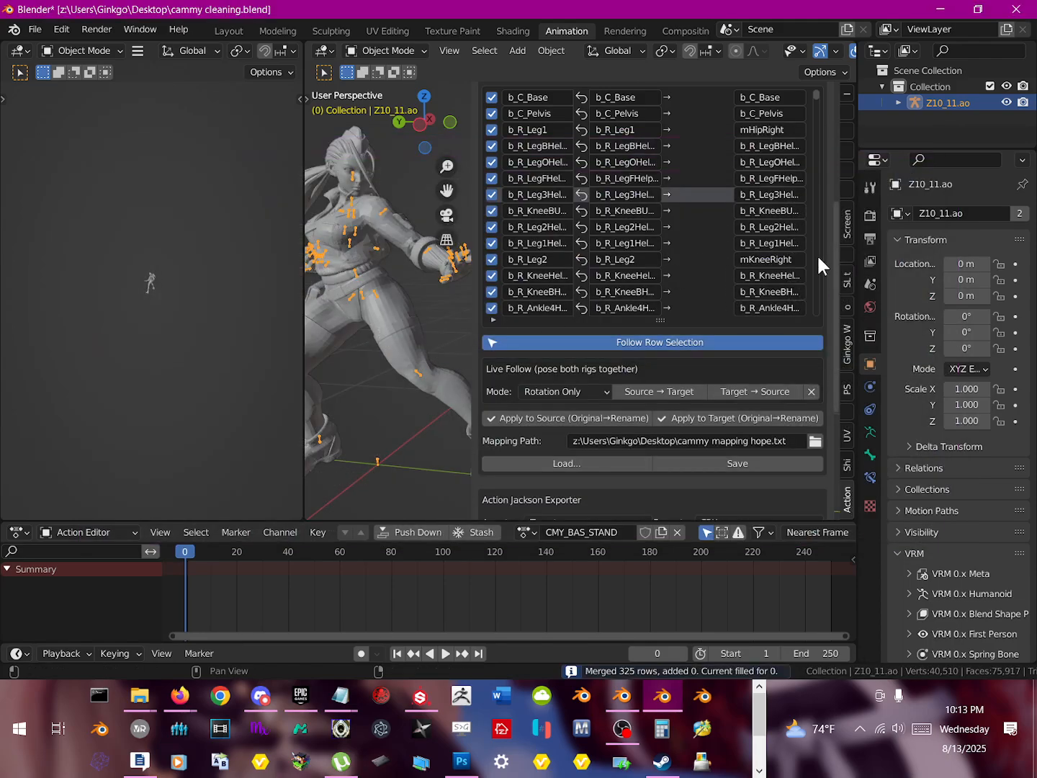
Step: Apply the loaded Original→Rename mapping to the source armature and check the b_R_Leg1 row's current name
left_click_drag(836, 276, 837, 245)
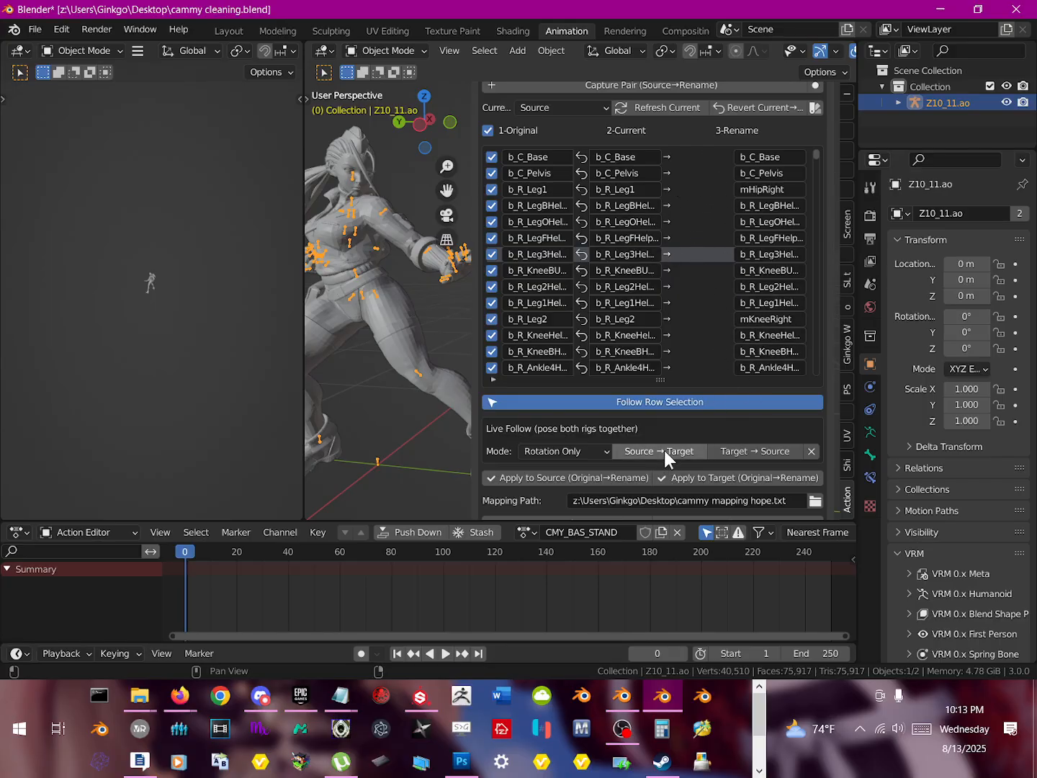
left_click(587, 478)
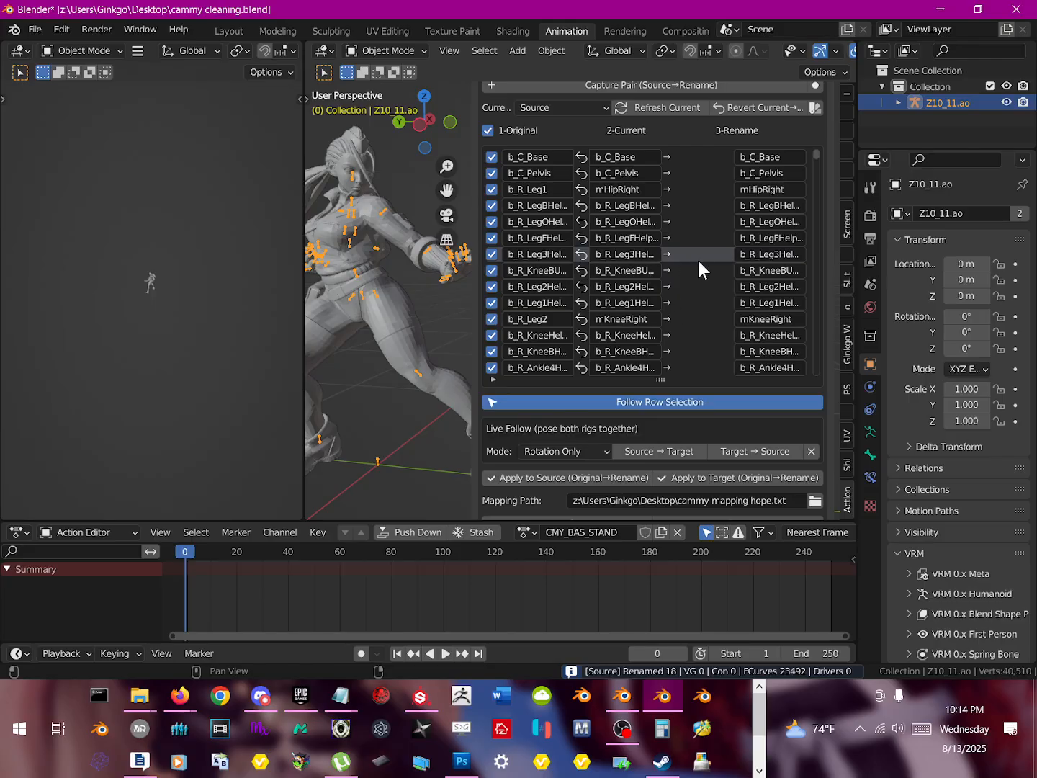
left_click(621, 190)
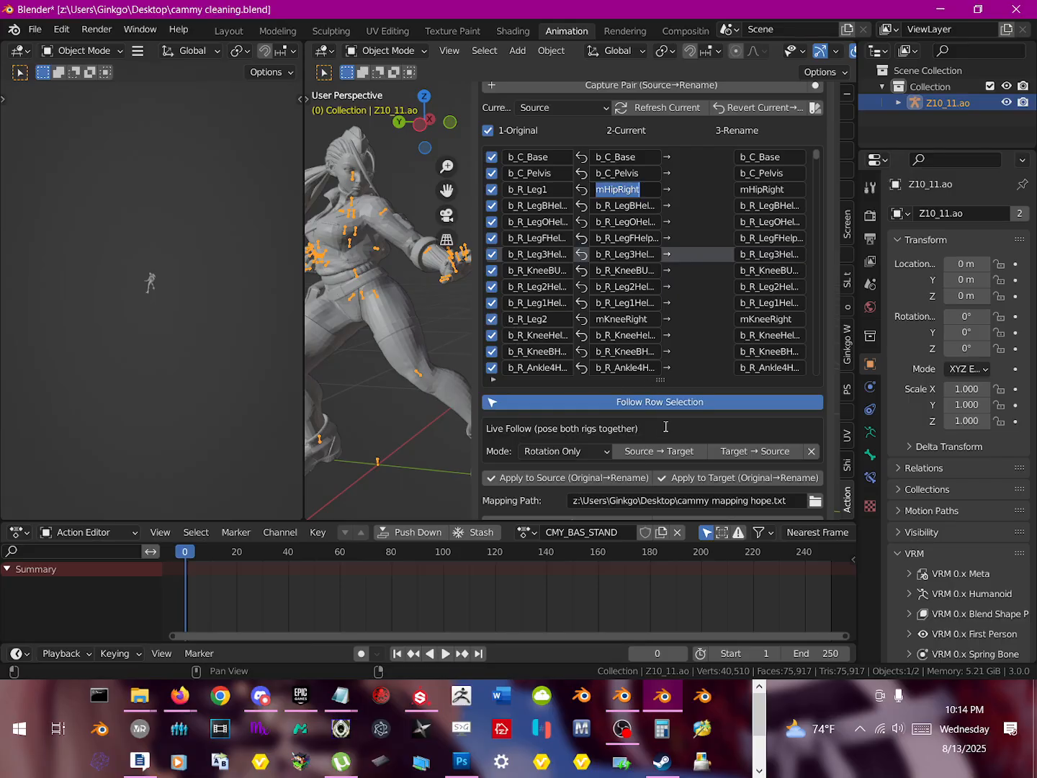
Step: Review the Action Jackson Exporter options and the retarget source and target settings, narrowing the sidebar to show more of the character
scroll(583, 427, "down", 4)
scroll(632, 425, "down", 4)
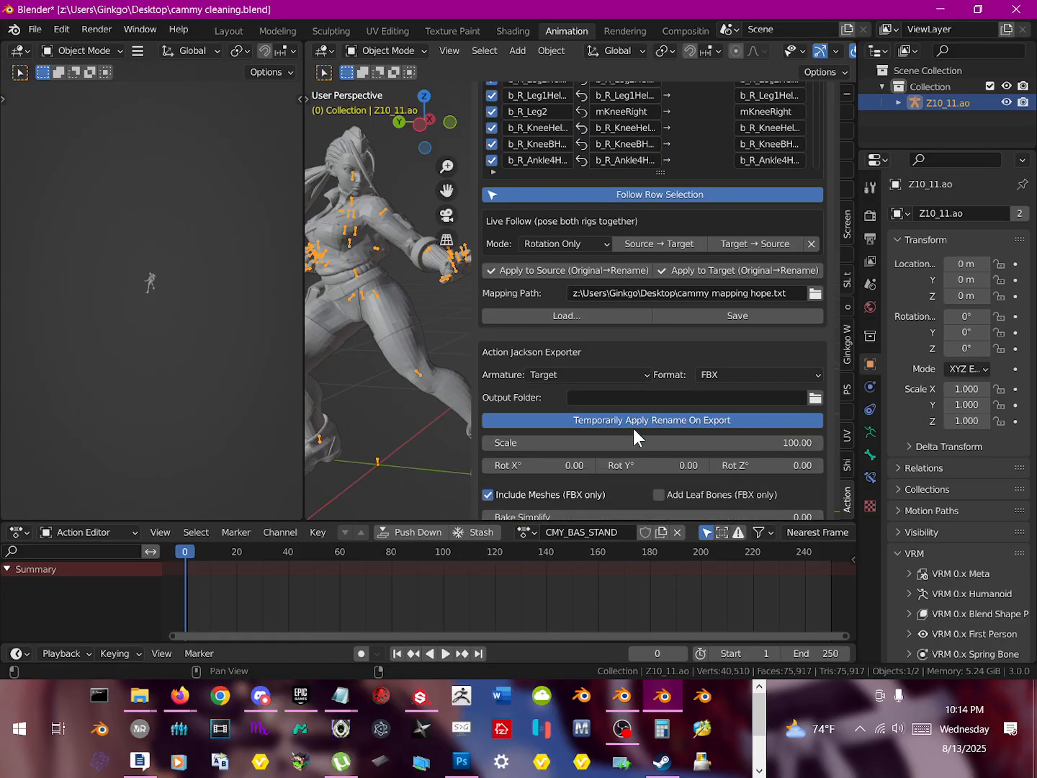
middle_click_drag(415, 380, 426, 331)
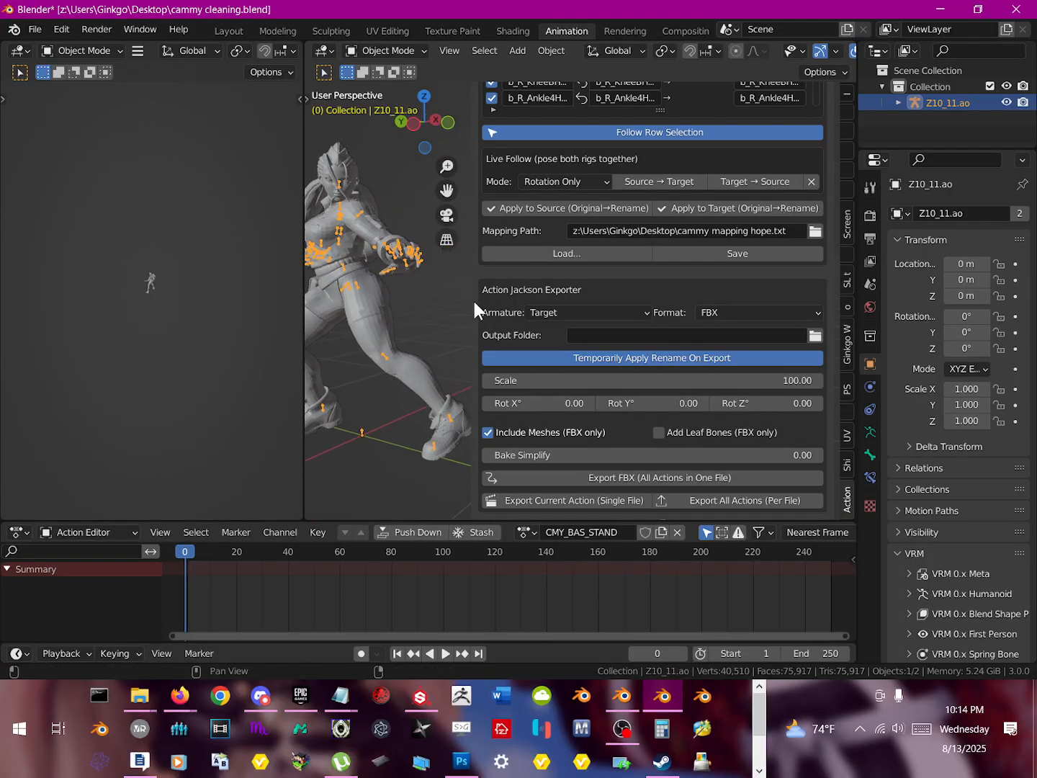
left_click_drag(476, 309, 528, 312)
scroll(605, 329, "up", 7)
scroll(567, 339, "up", 1)
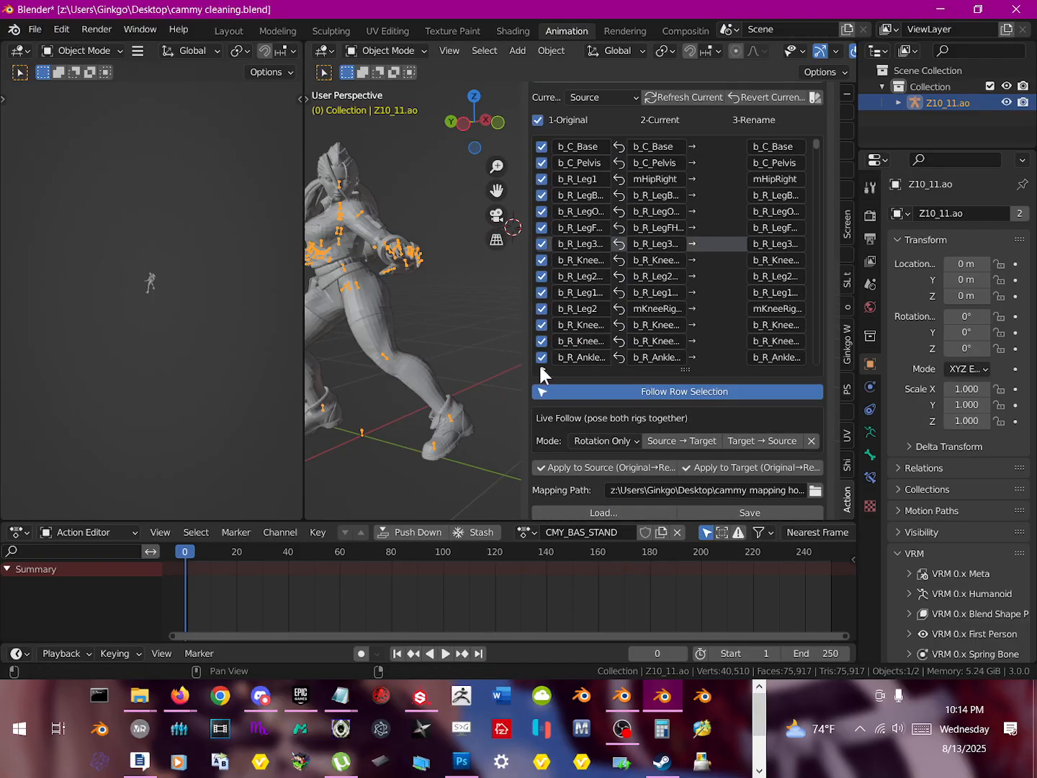
scroll(700, 396, "up", 3)
scroll(622, 252, "up", 4)
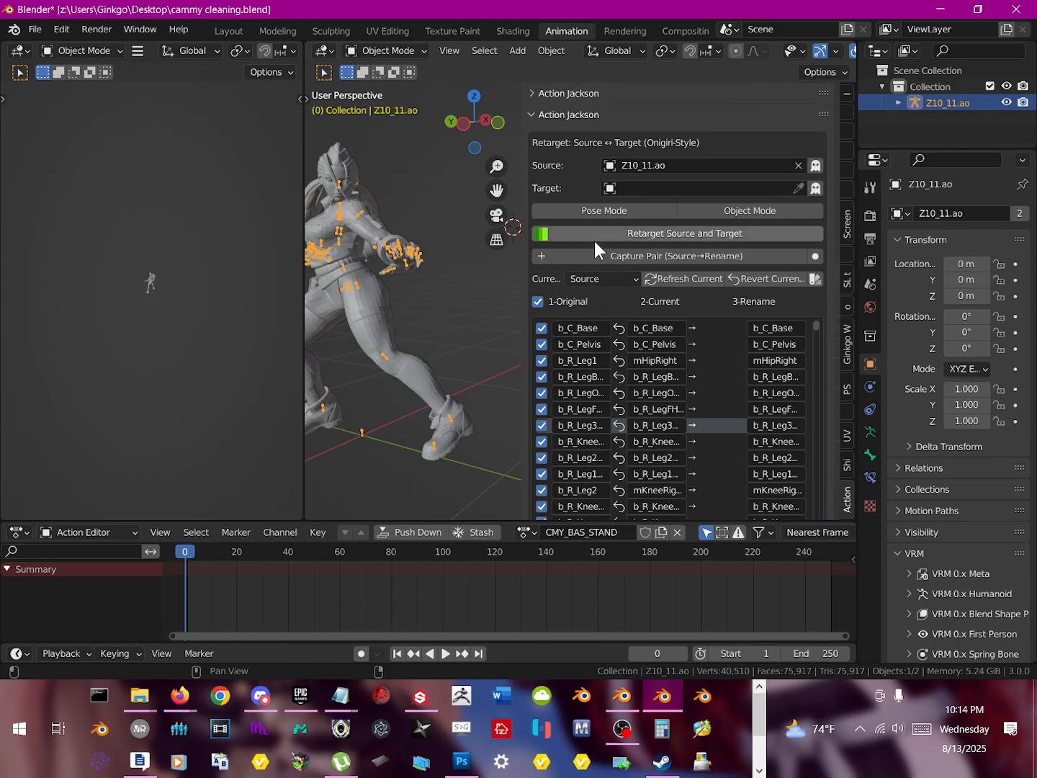
Step: Widen the main 3D viewport to give the whole Cammy model more room
middle_click_drag(399, 259, 439, 281)
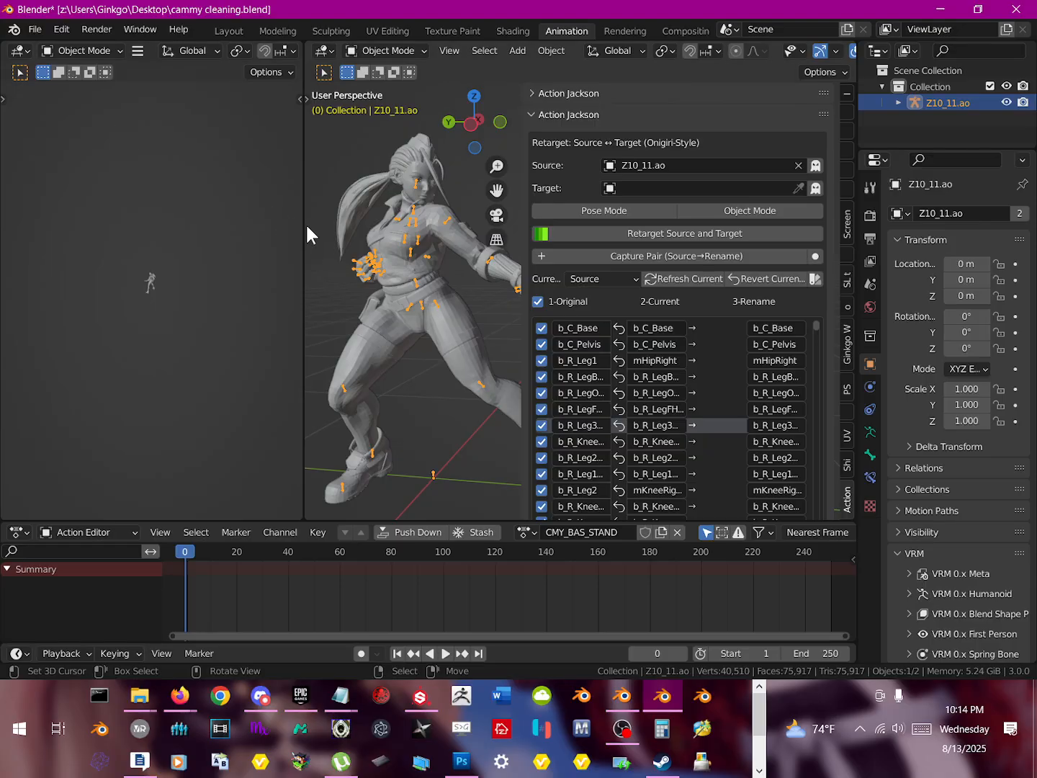
left_click_drag(304, 229, 205, 229)
scroll(367, 276, "down", 5)
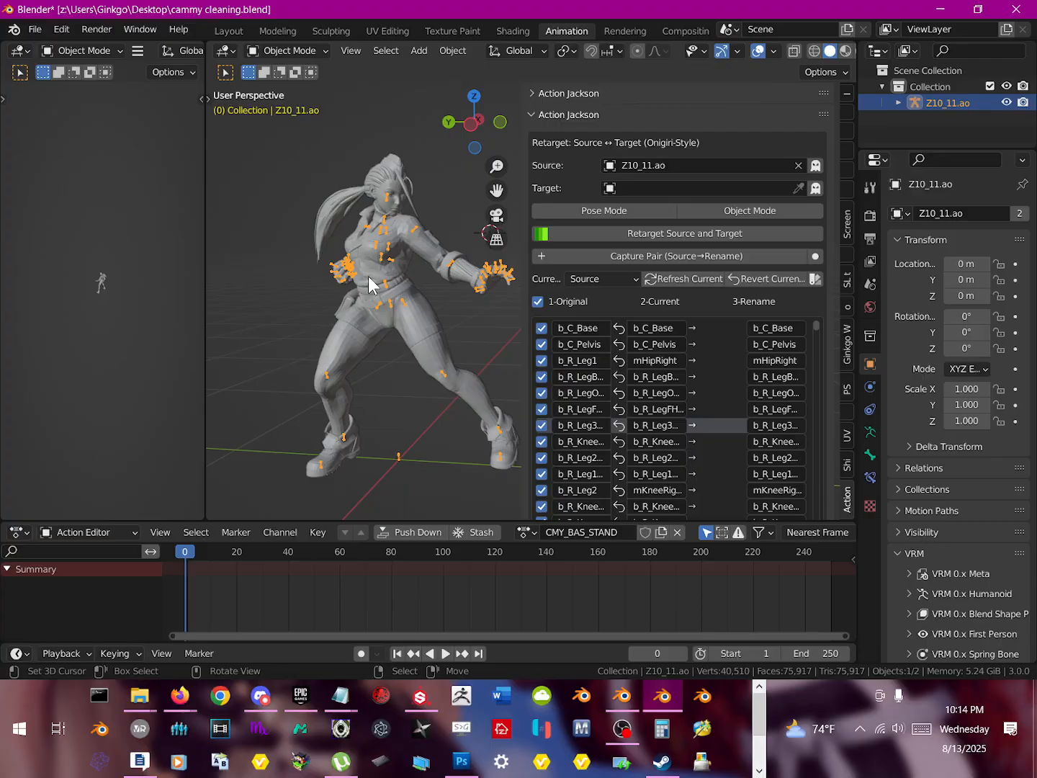
middle_click_drag(425, 282, 406, 302)
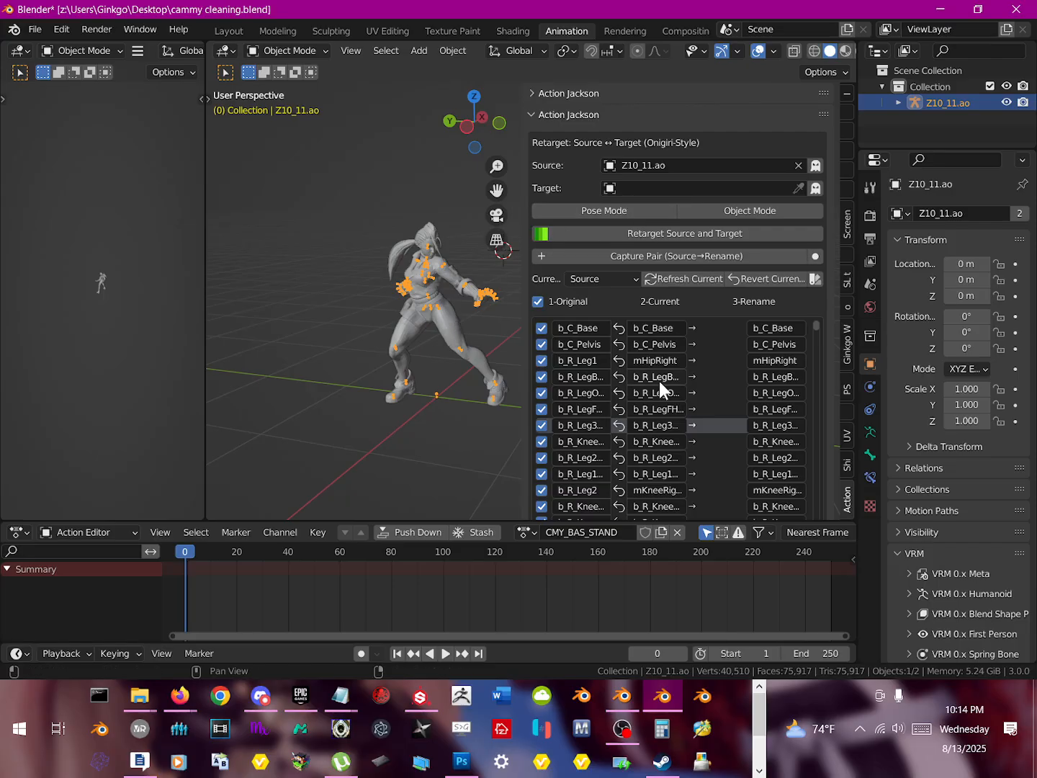
left_click(435, 287)
left_click(437, 287)
Step: Set the Rename value of the b_C_Base bone row to mhip and leave the b_C_Pelvis row as it is
left_click(761, 330)
type("mhip")
key("Tab")
type("m")
key("Escape")
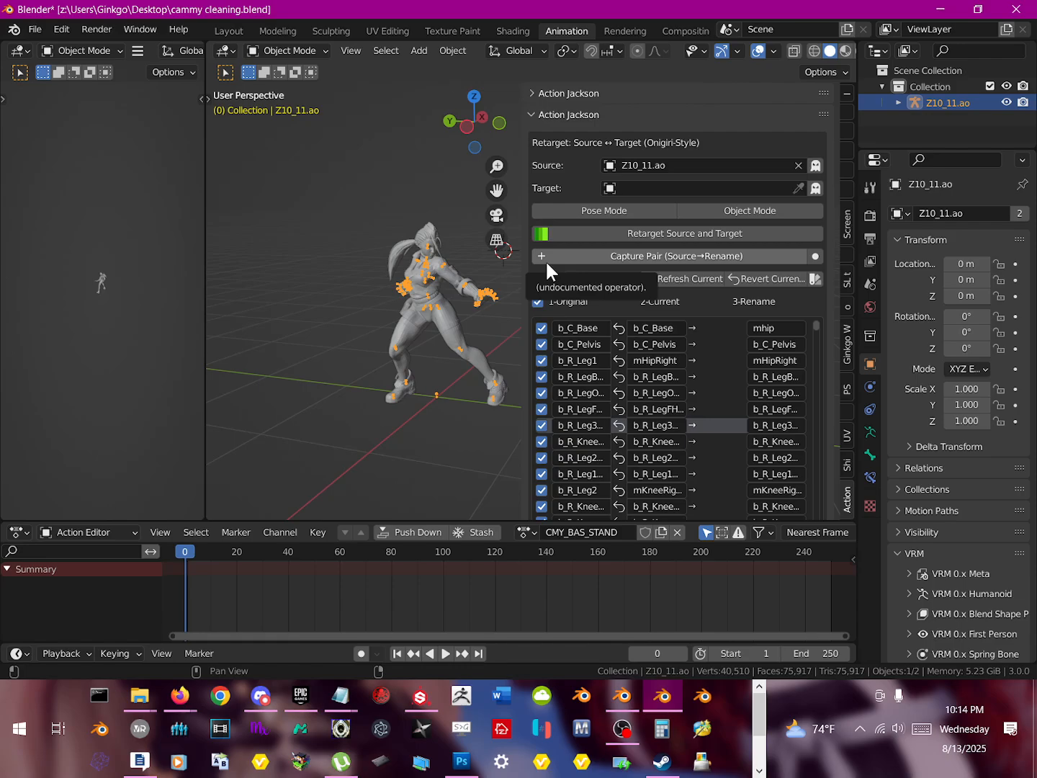
middle_click_drag(449, 285, 432, 289)
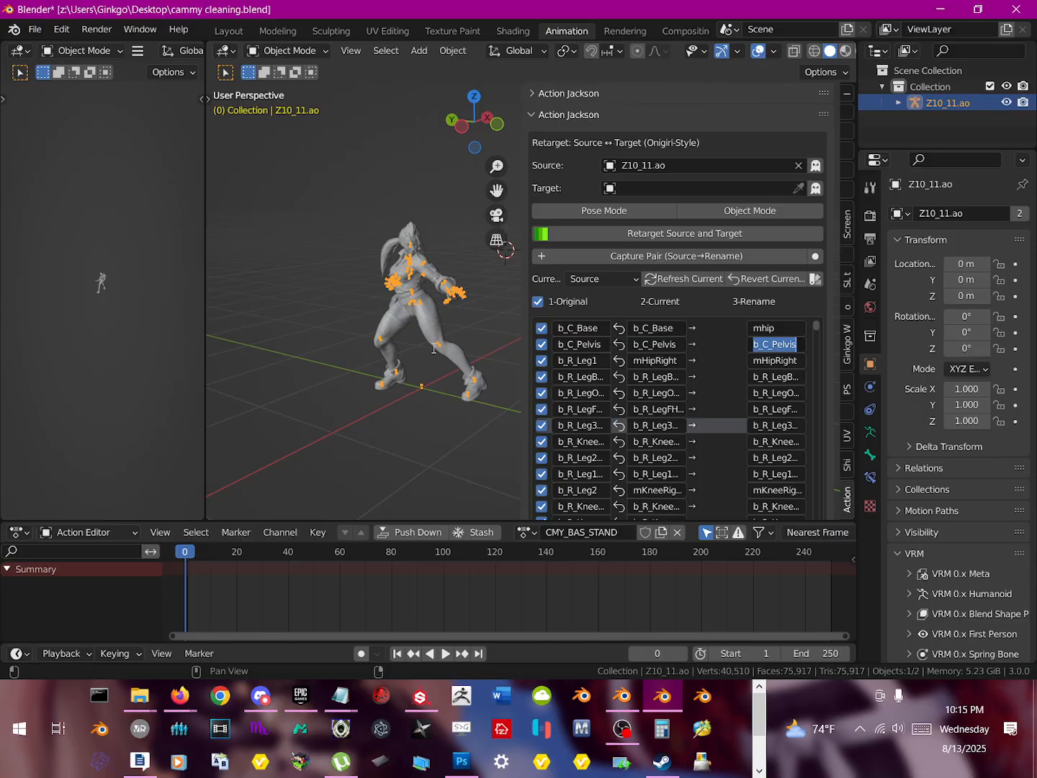
left_click(505, 399)
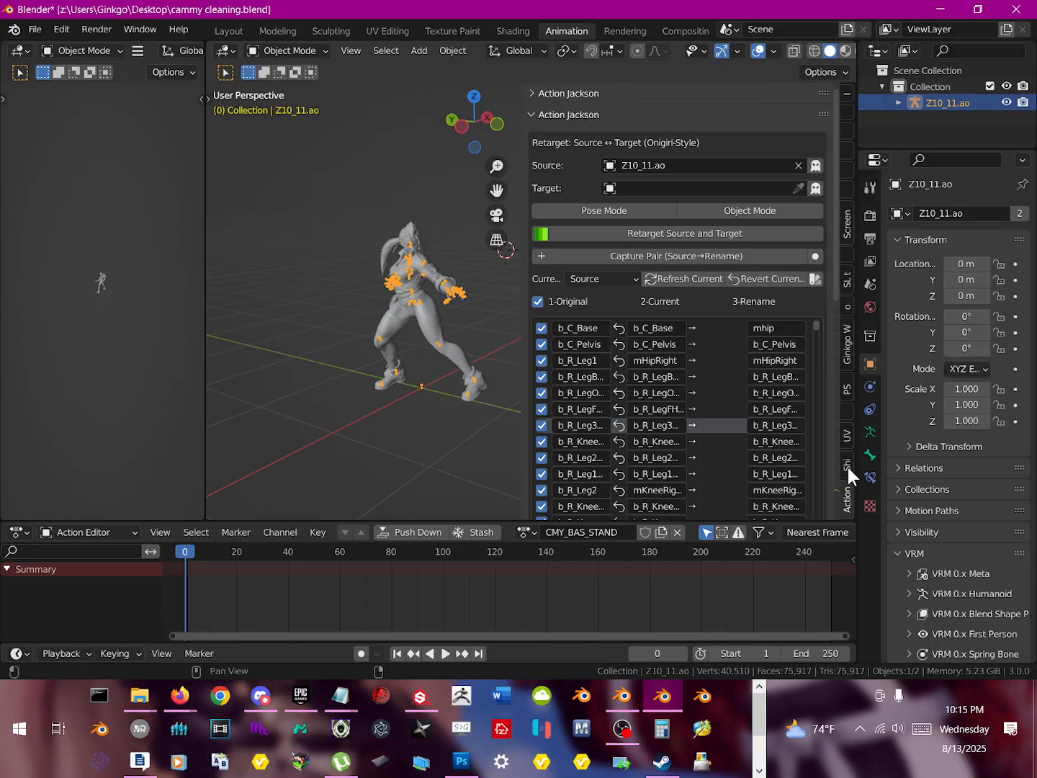
Step: Load the Bento skeleton from the SL tools and move it beside the Cammy model, to about X -0.200, Y 1.051, Z 0.096
left_click(844, 283)
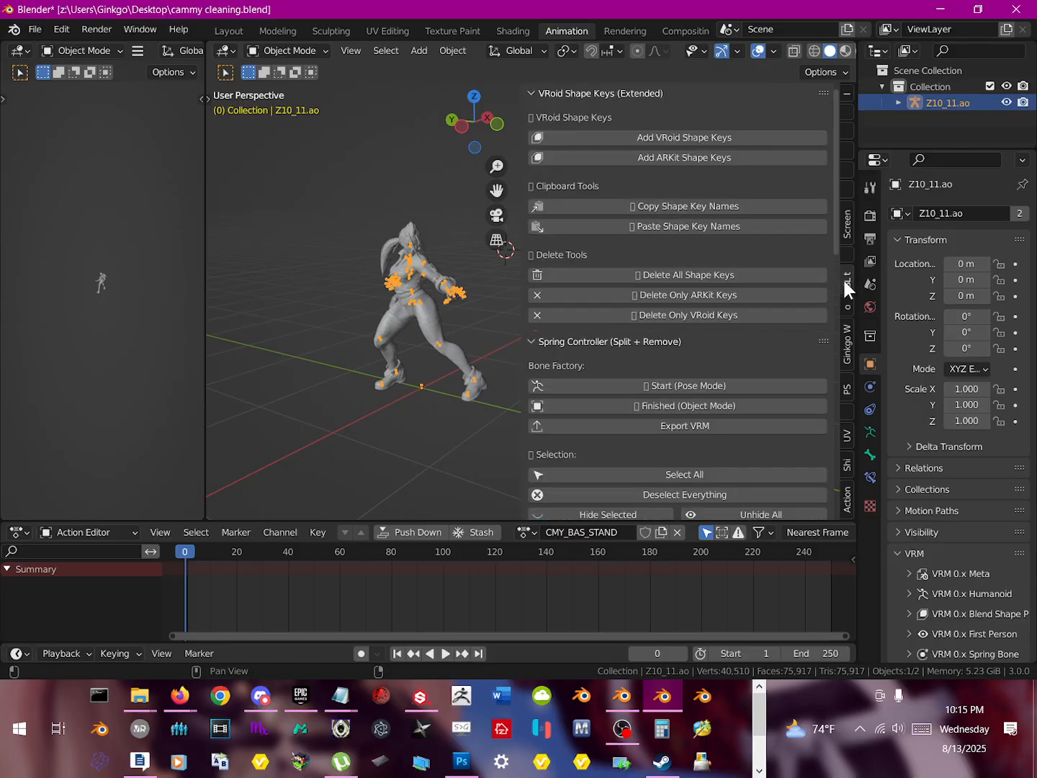
scroll(677, 342, "down", 15)
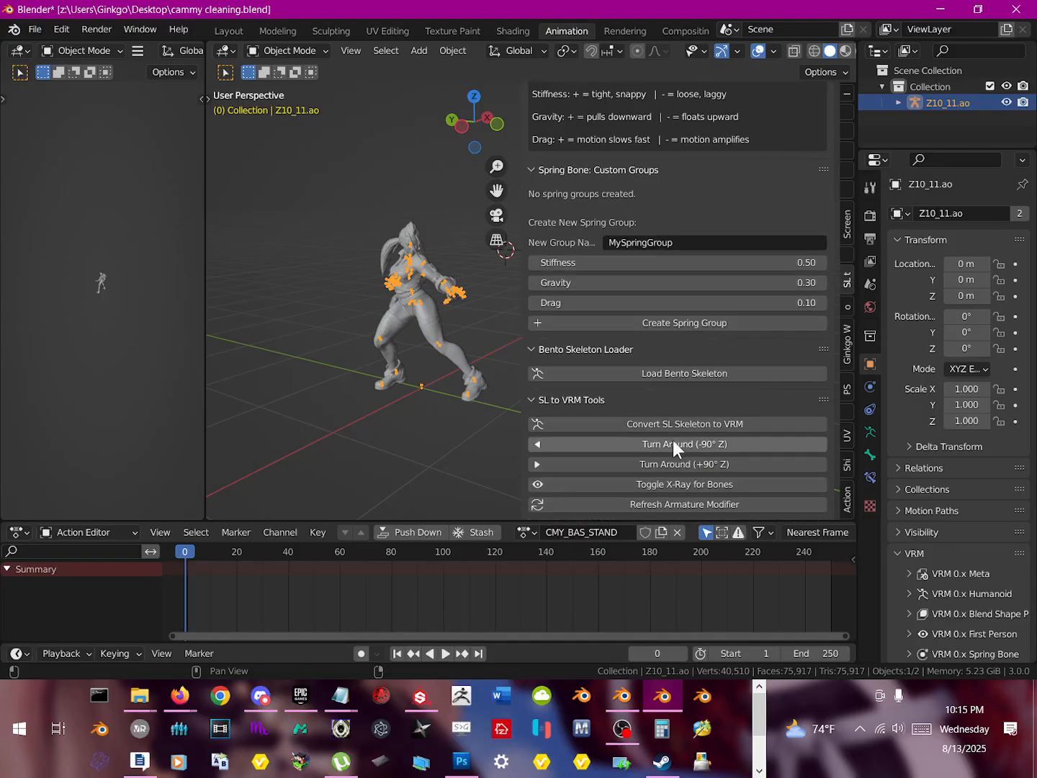
left_click(674, 373)
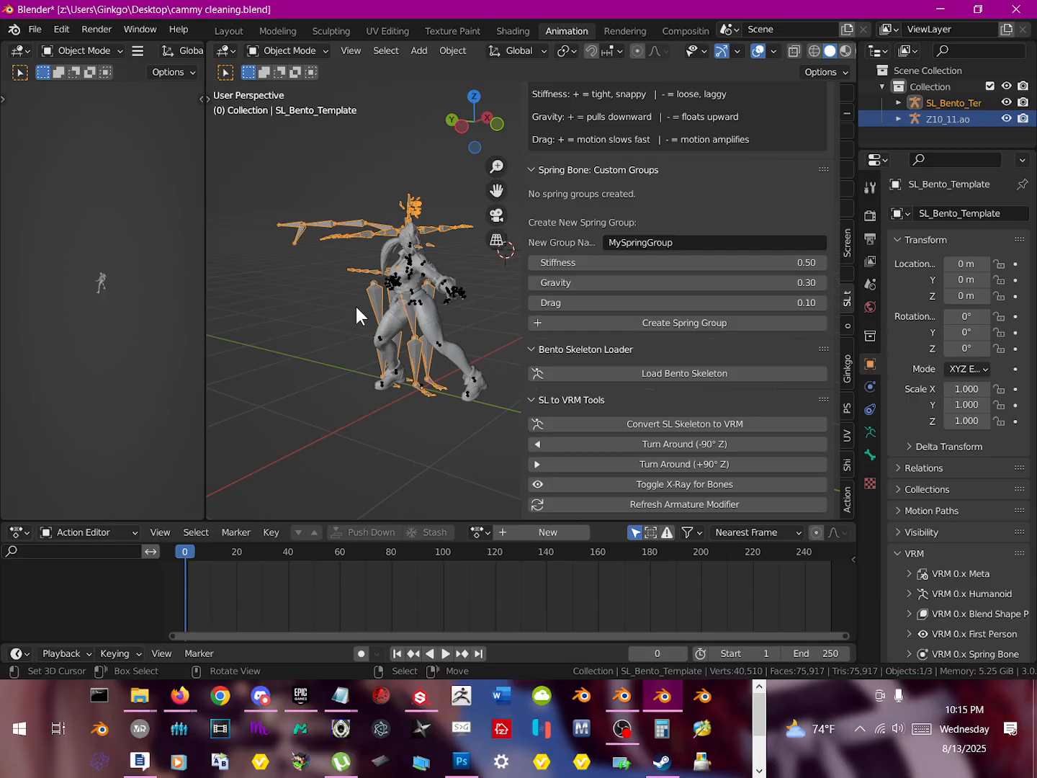
middle_click_drag(356, 308, 406, 259)
left_click(409, 260)
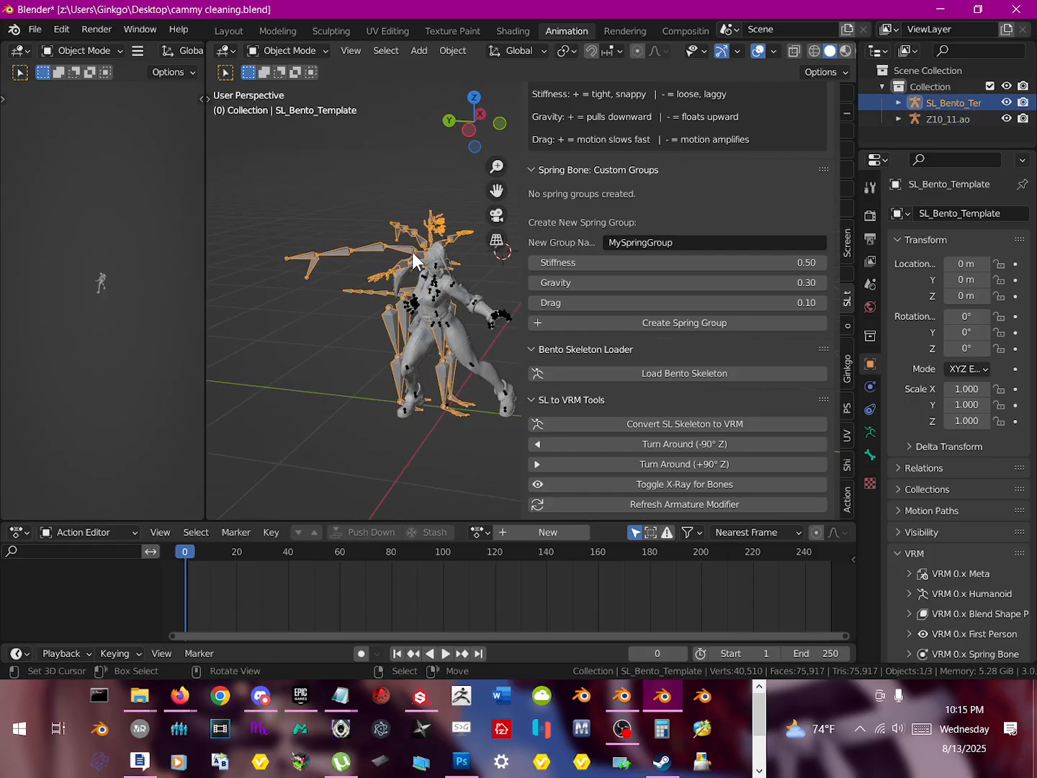
key("g")
left_click(397, 282)
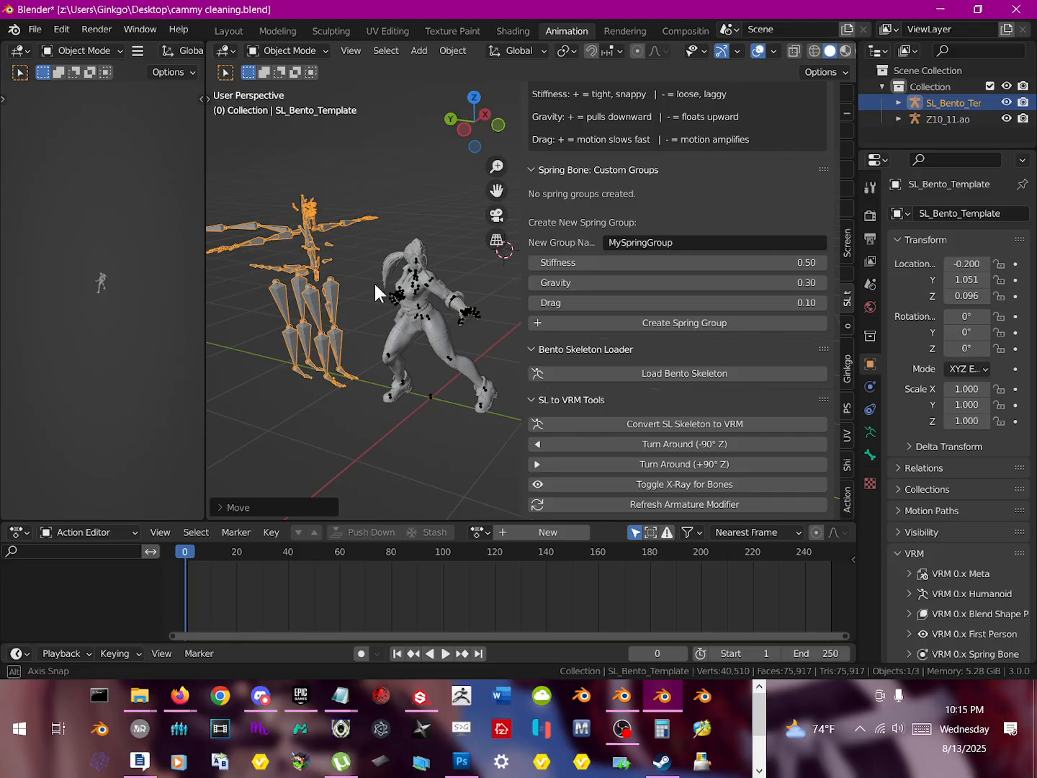
Step: Put the Z10_11.ao armature in Pose Mode and clear the rotation of all its bones
left_click(420, 295)
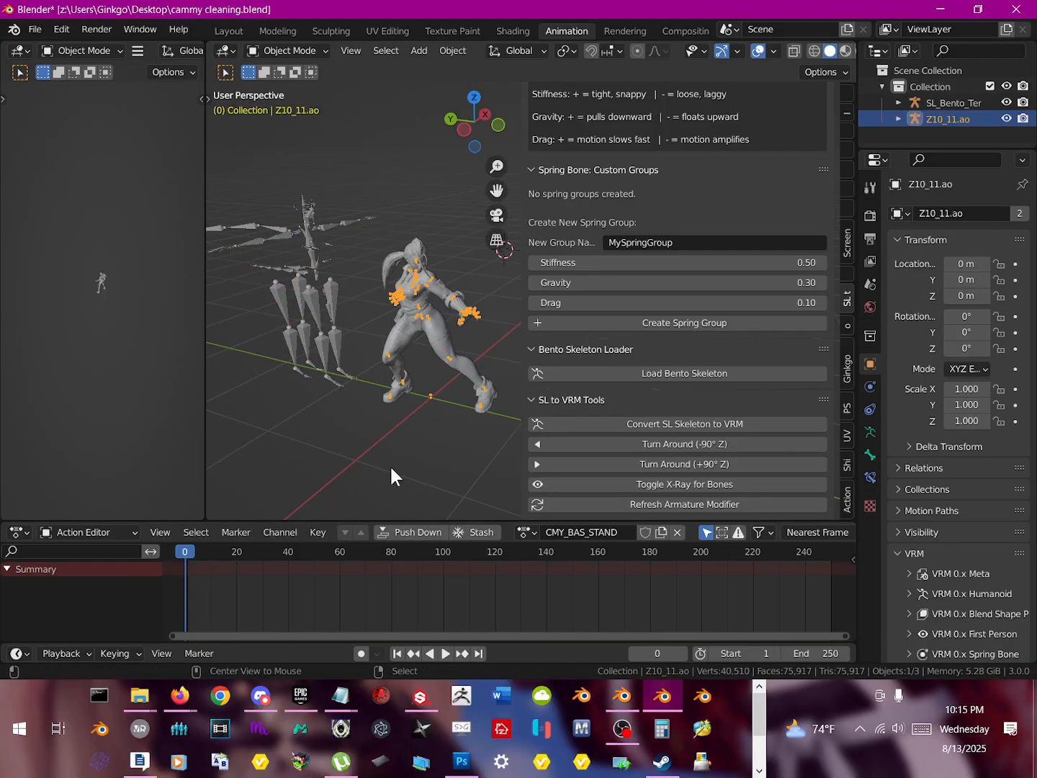
left_click(282, 57)
left_click(280, 101)
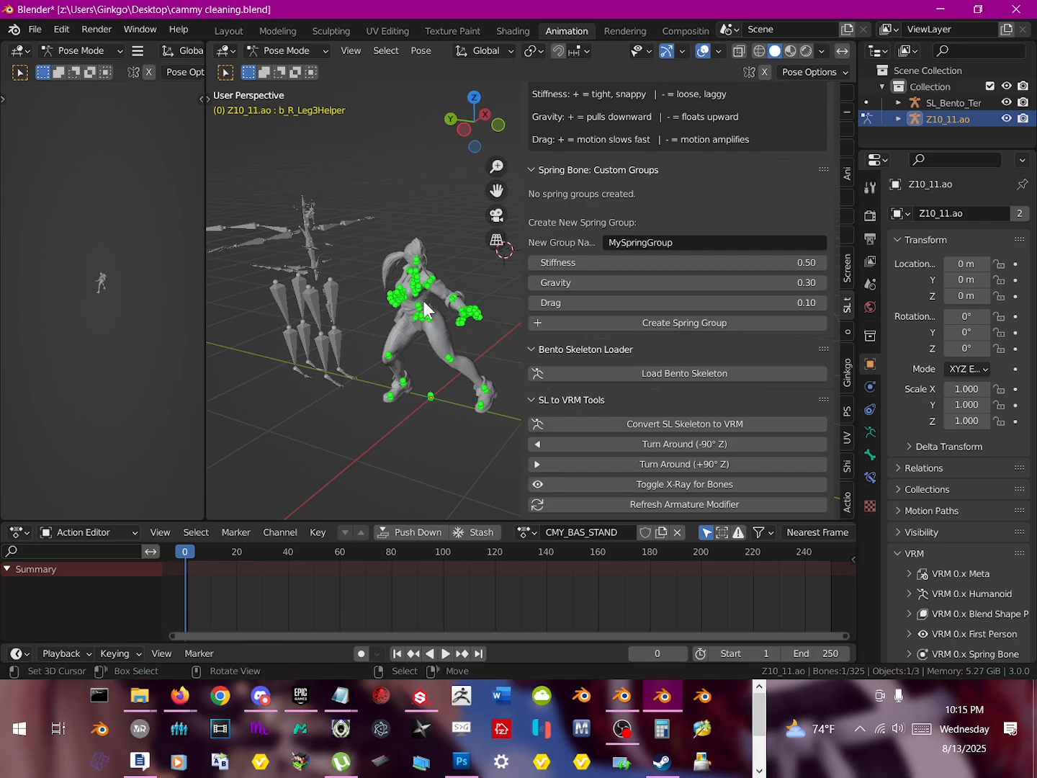
key("a")
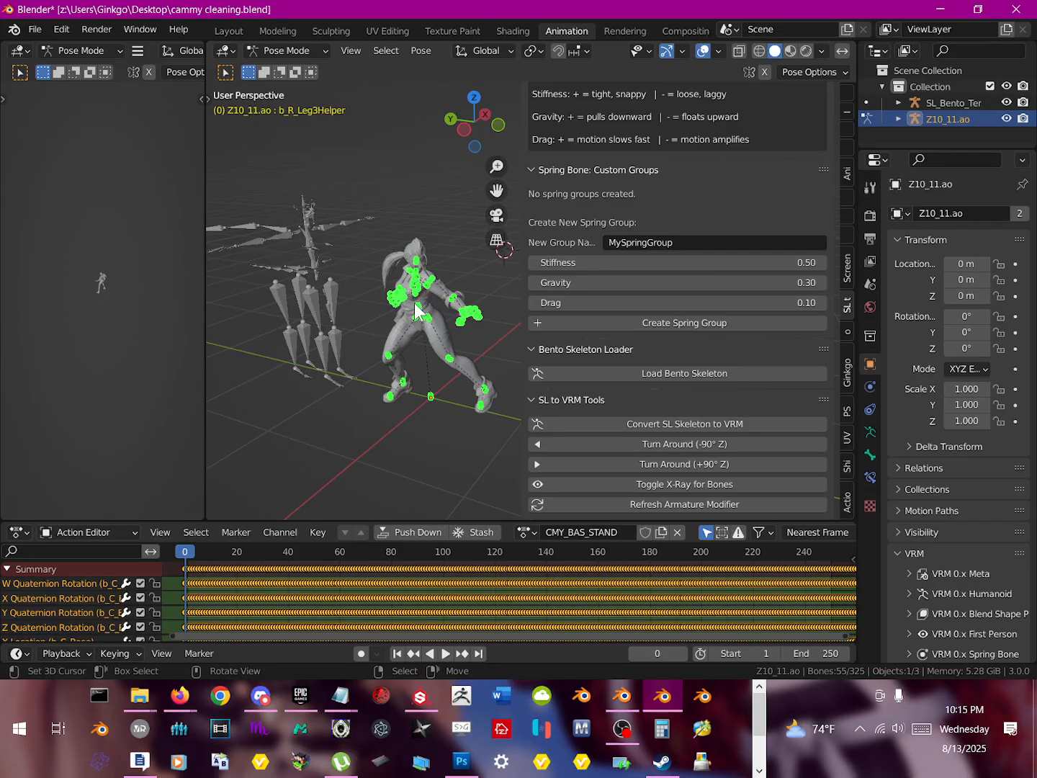
key("alt+r")
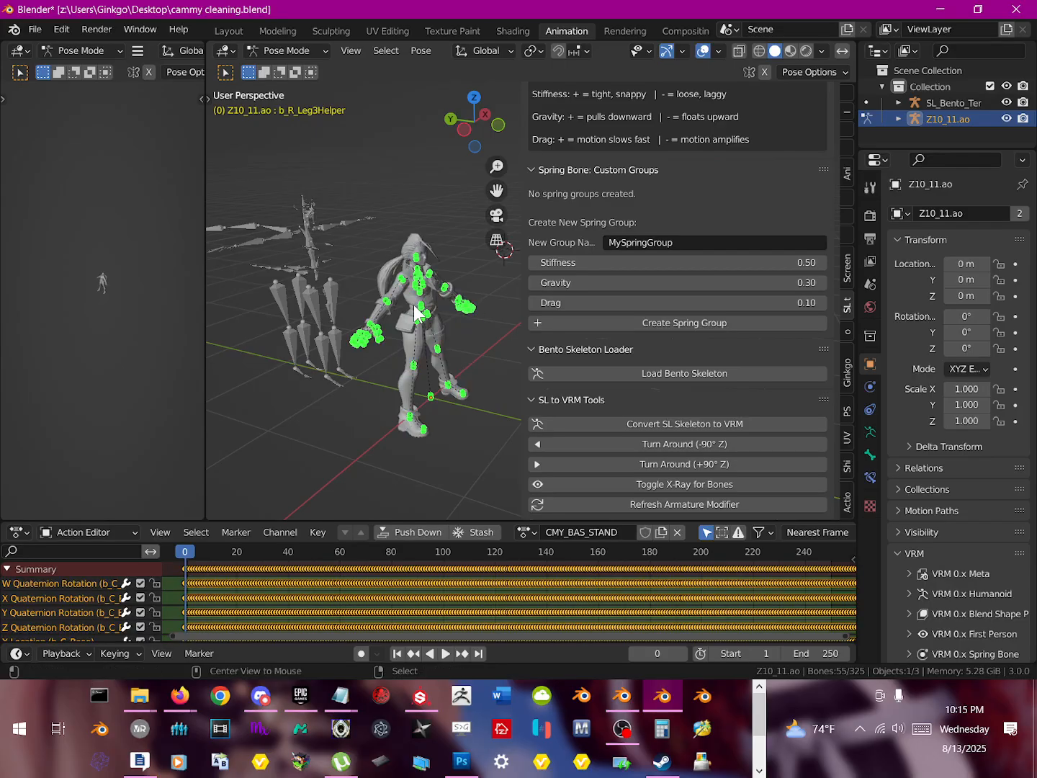
middle_click_drag(416, 314, 451, 315)
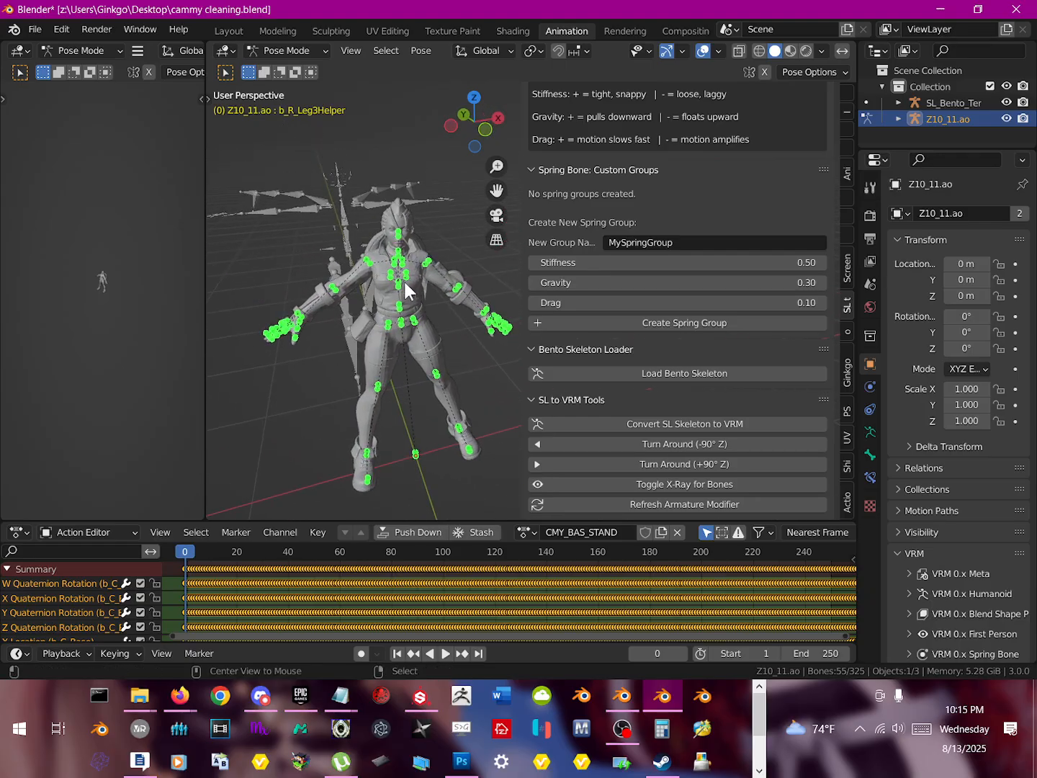
Step: Select the mShoulderLeft bone, compare the armature's Edit Mode rest pose with its animated pose, and return to Object Mode
left_click(425, 270)
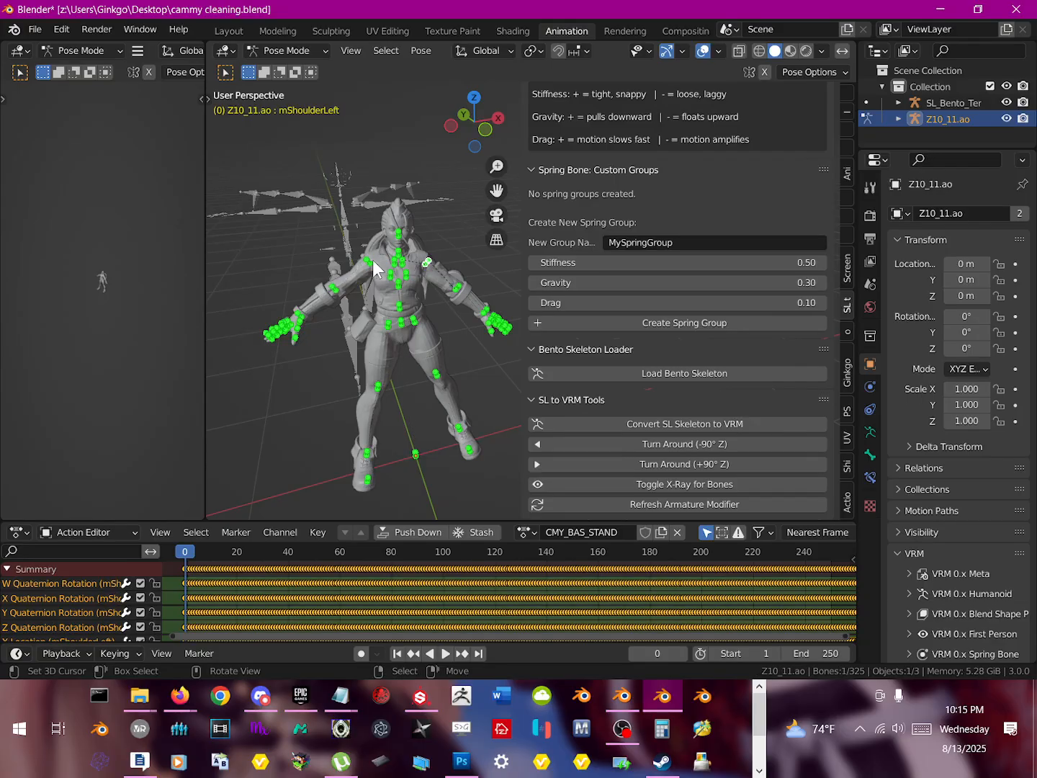
mouse_move(376, 269)
middle_mouse_down()
mouse_move(422, 271)
mouse_move(382, 272)
middle_mouse_up()
key("Tab")
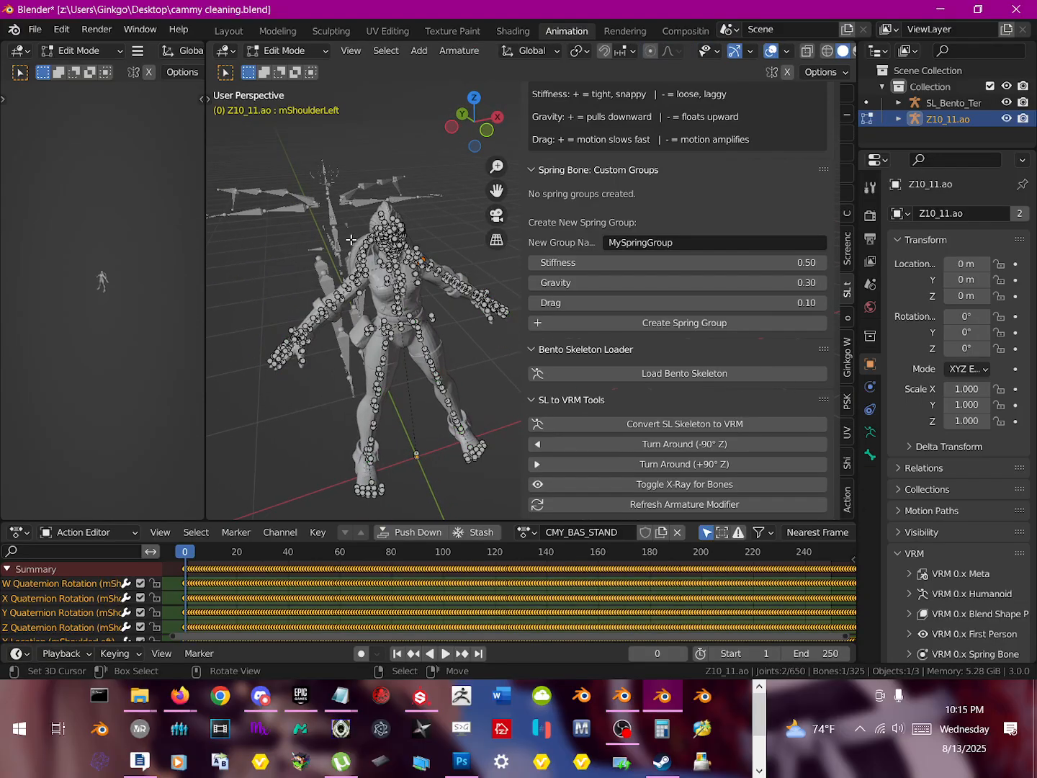
key("Tab")
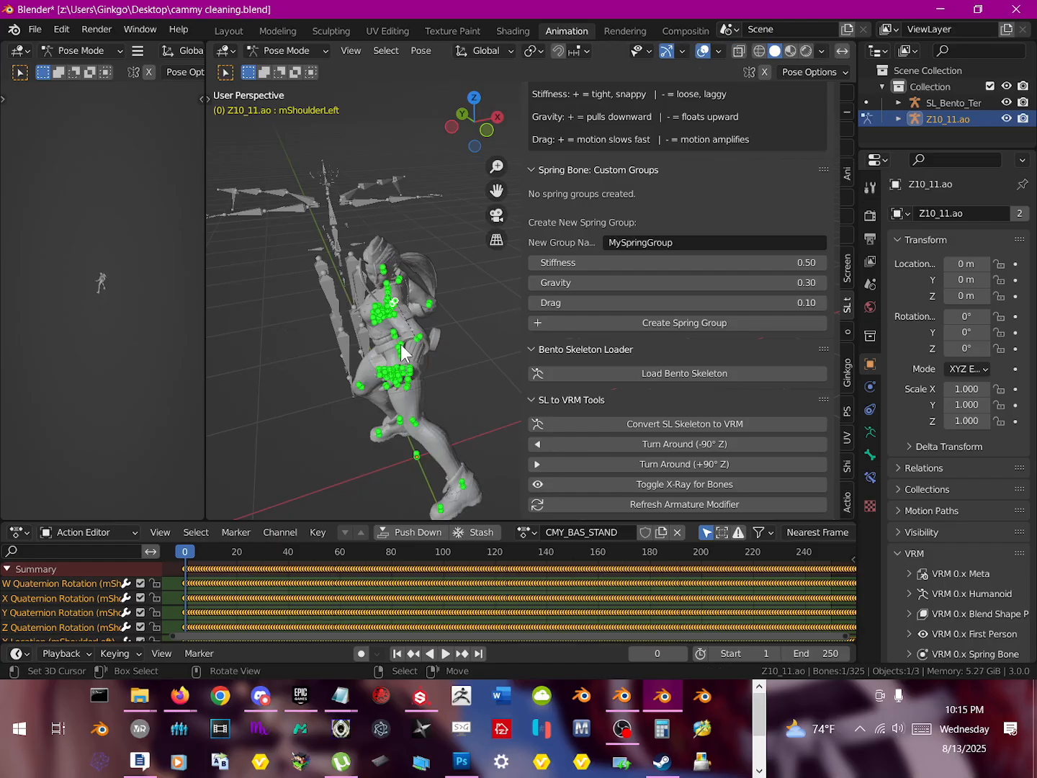
key("Tab")
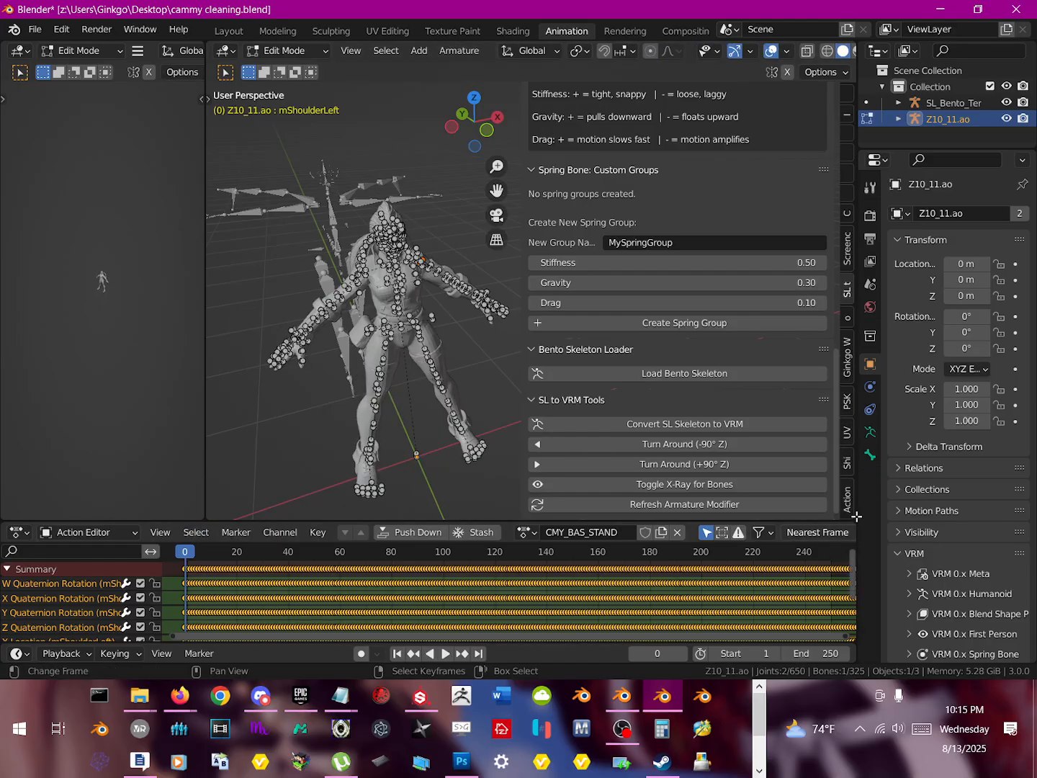
middle_click_drag(520, 337, 409, 324)
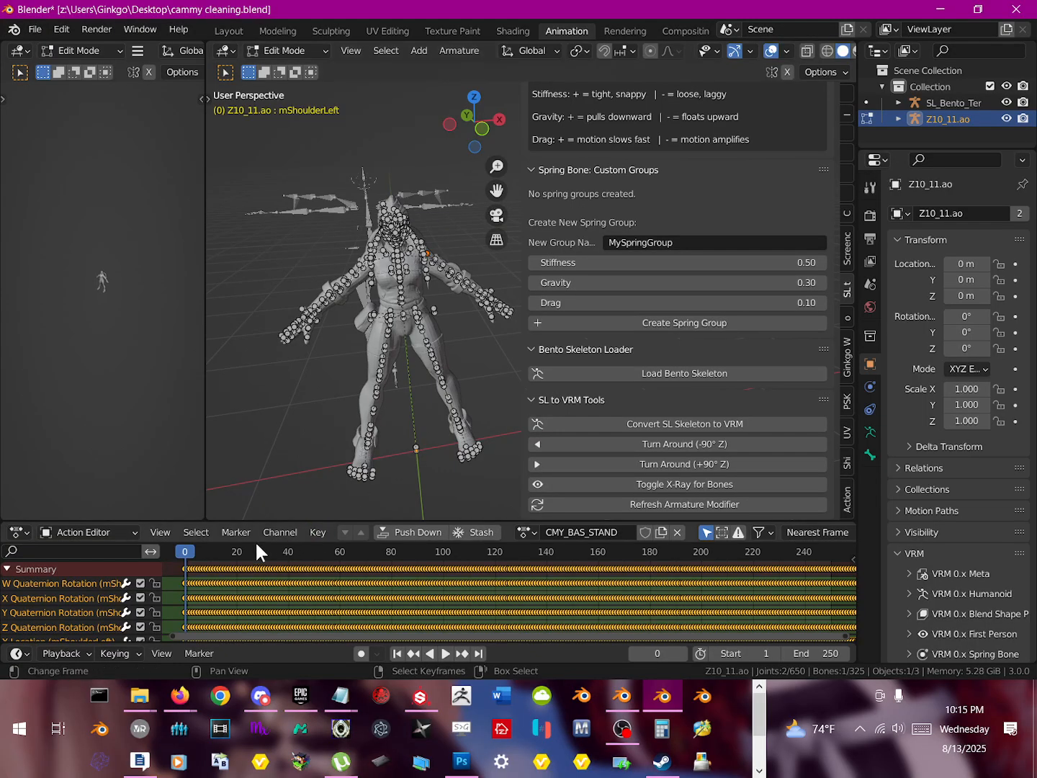
left_click(290, 48)
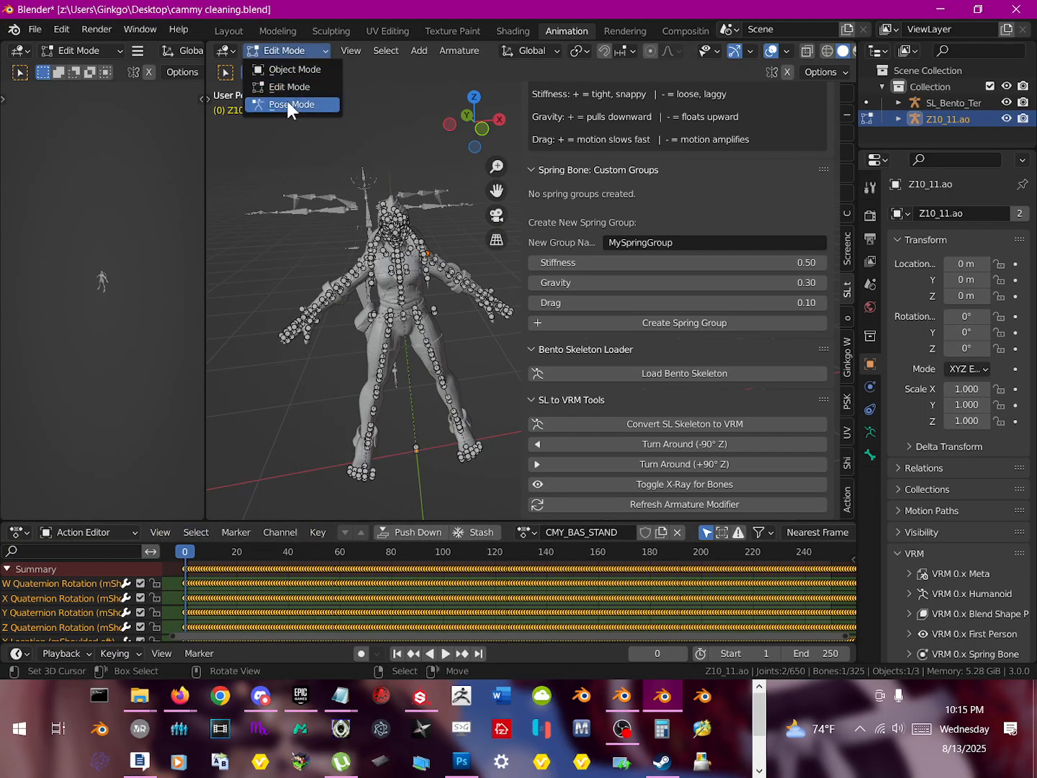
left_click(325, 73)
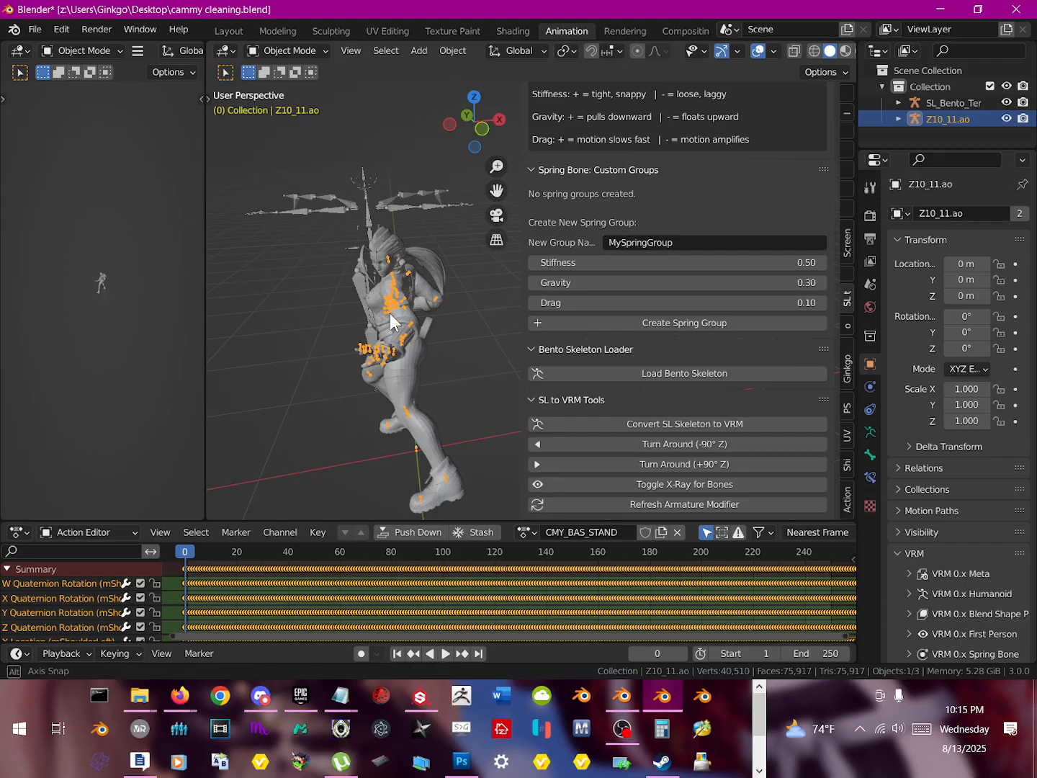
Step: Return Z10_11.ao to Pose Mode and clear all bone rotations again to restore the rest pose
middle_click_drag(392, 322, 429, 381)
left_click(276, 48)
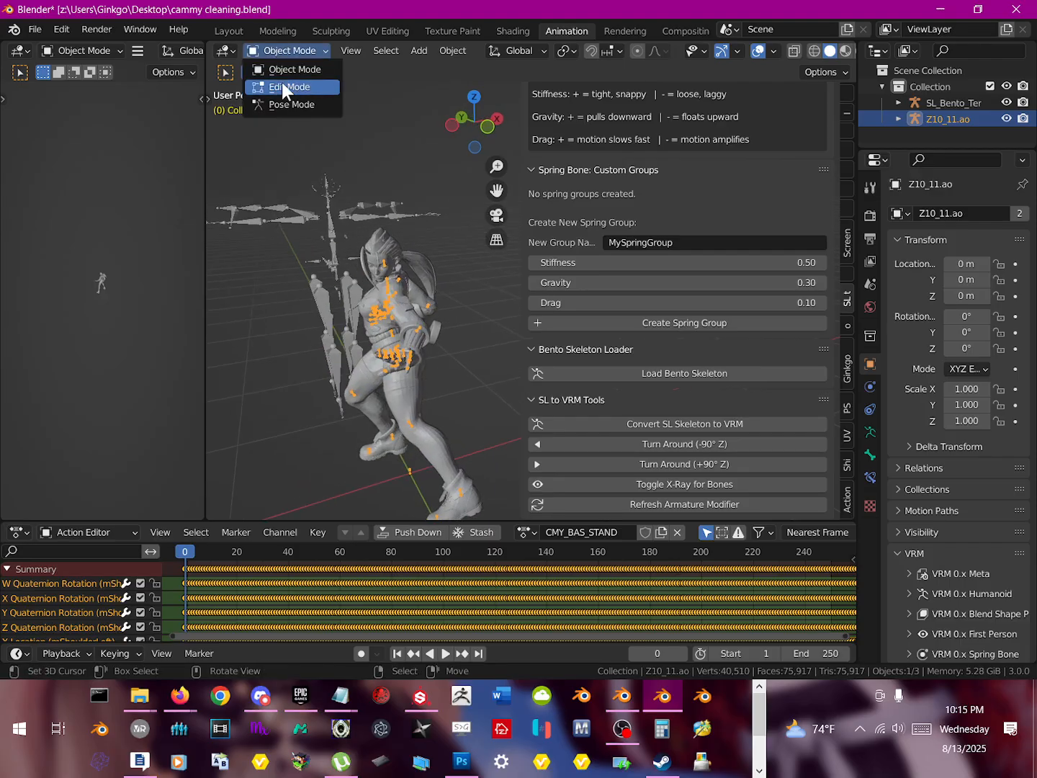
left_click(291, 105)
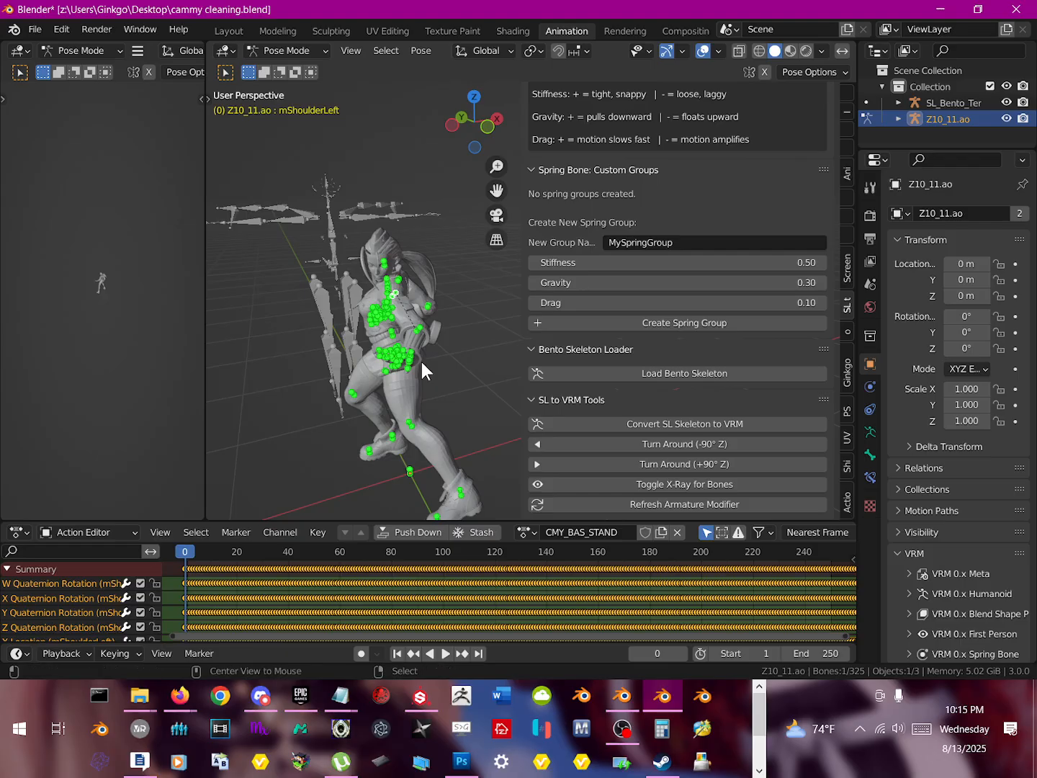
key("alt+r")
key("a")
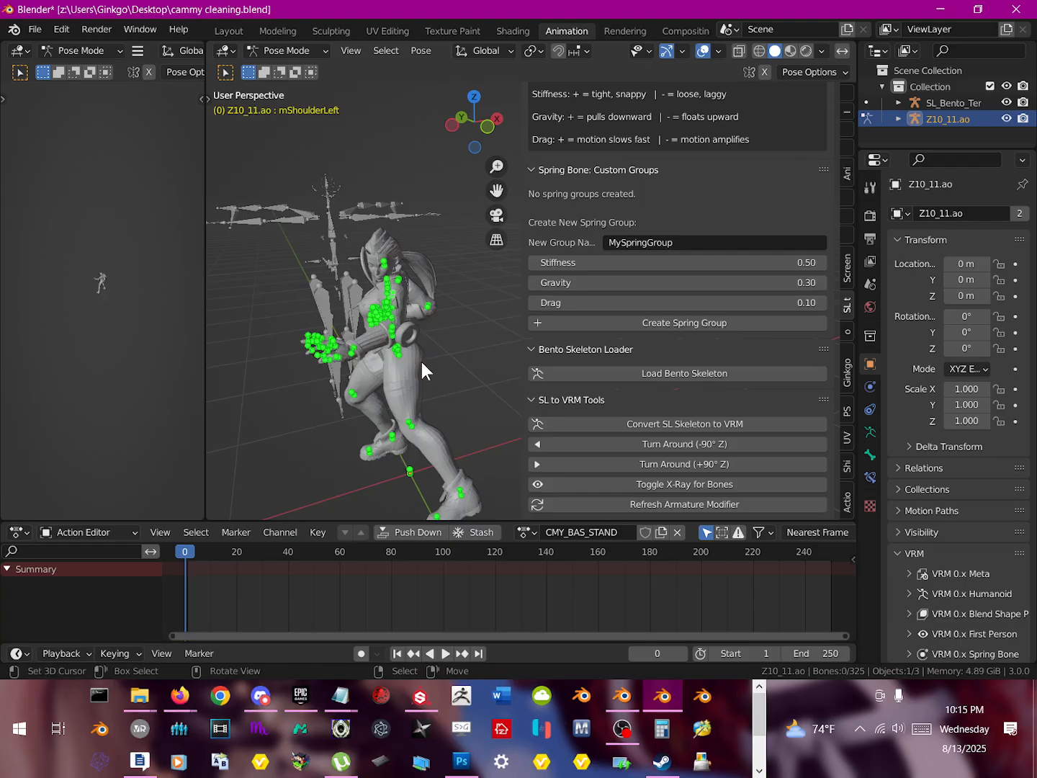
key("alt+r")
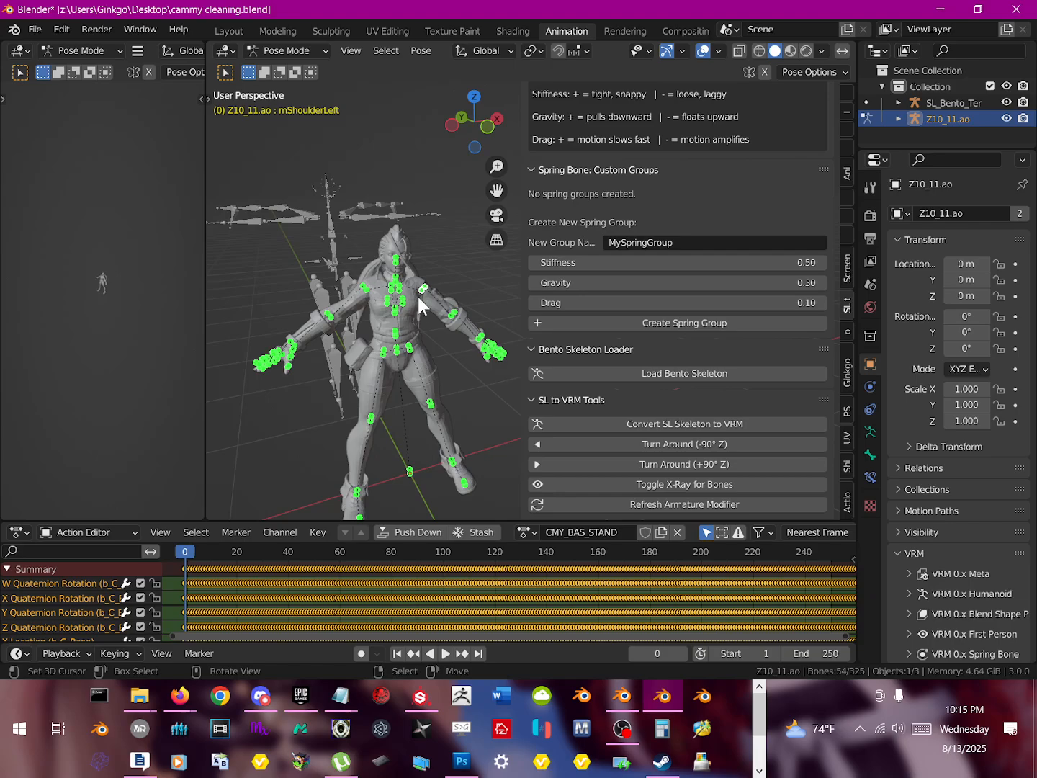
middle_click_drag(417, 301, 399, 294)
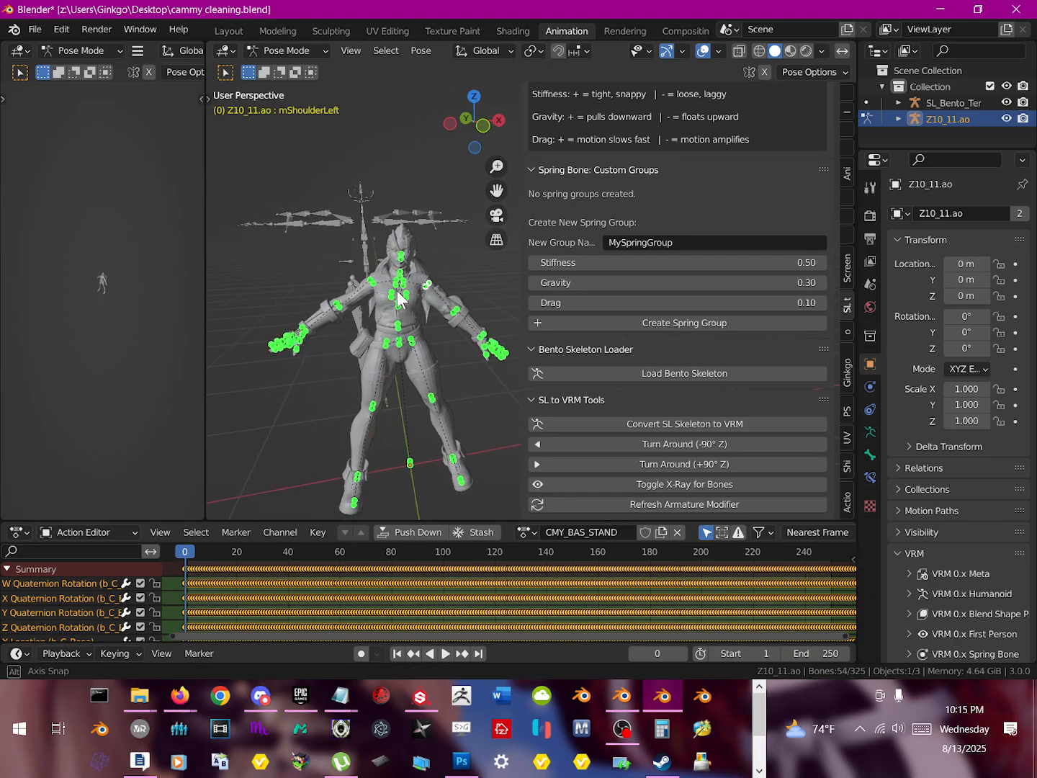
Step: Return to the Action Jackson retarget settings and choose SL_Bento_Template as the retarget target
left_click(846, 502)
middle_click_drag(396, 199, 382, 207)
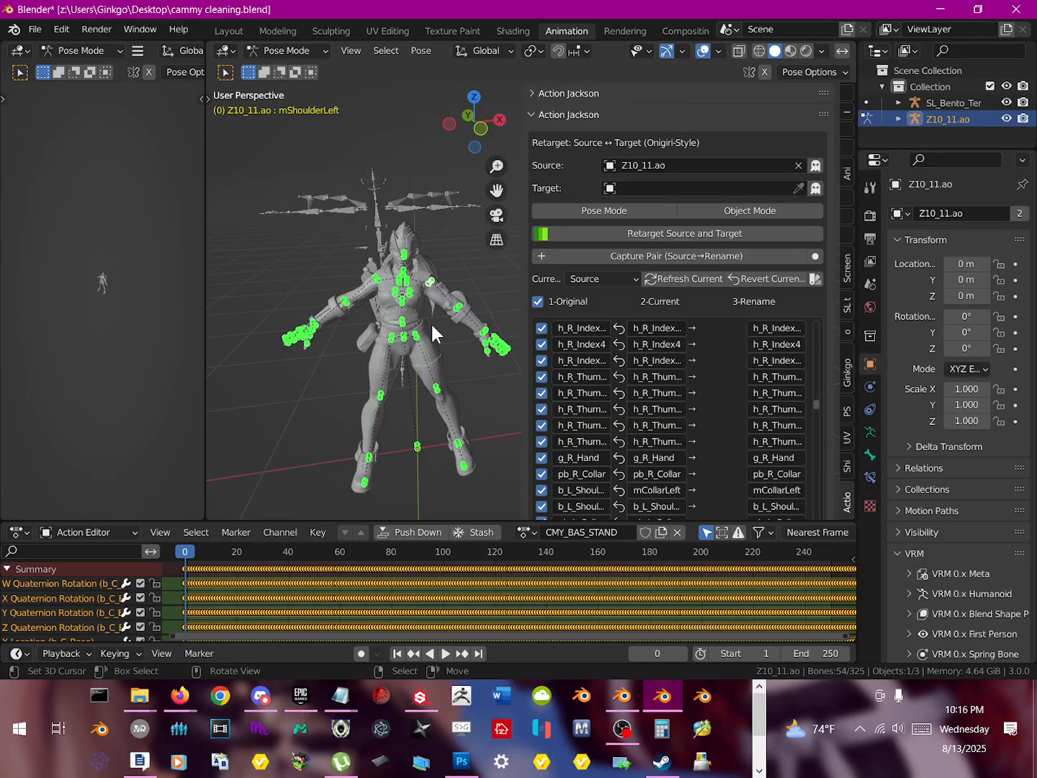
middle_click_drag(427, 327, 399, 250)
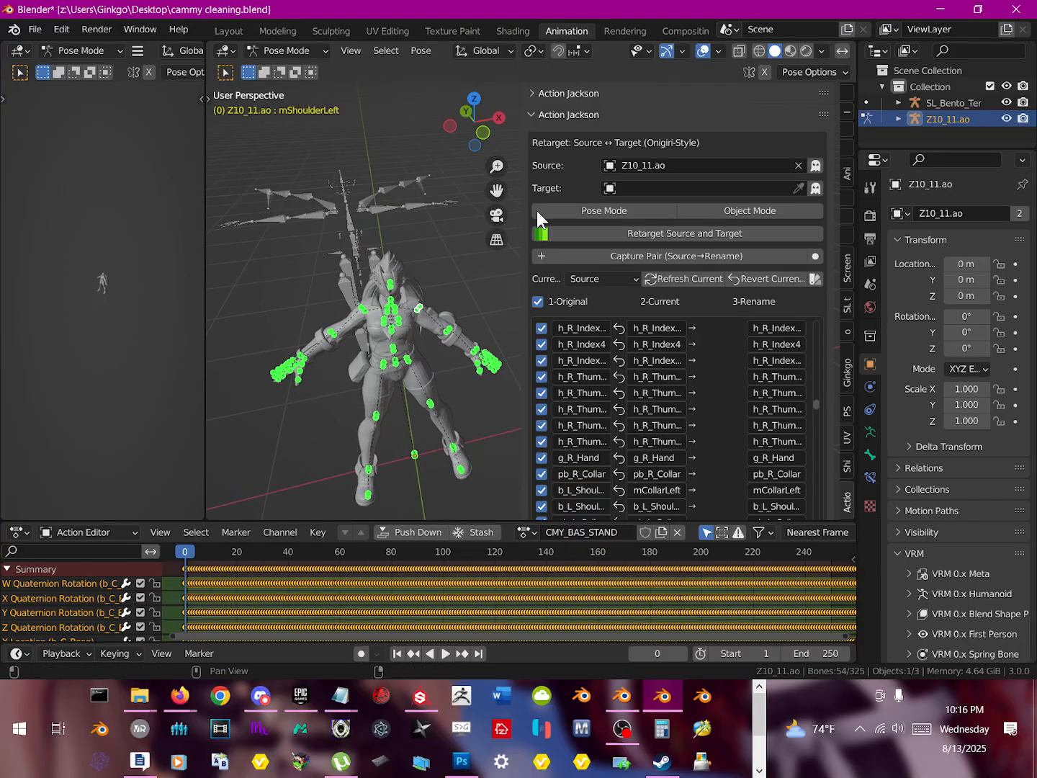
left_click(609, 189)
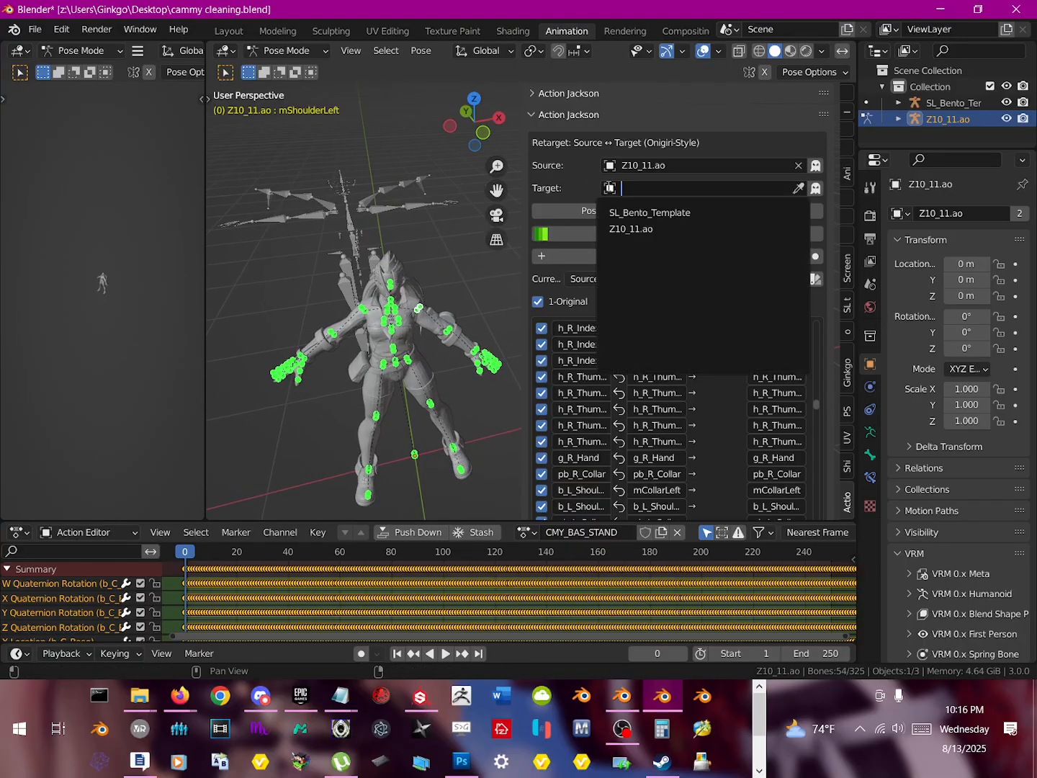
left_click(634, 213)
left_click(711, 188)
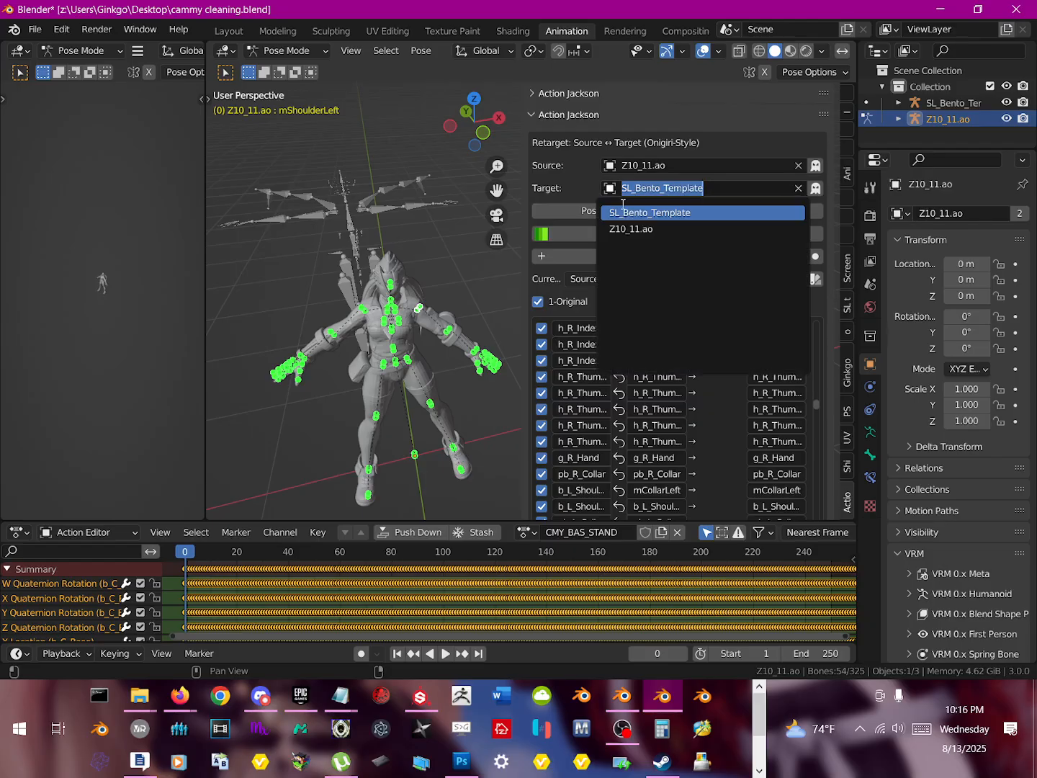
left_click(574, 195)
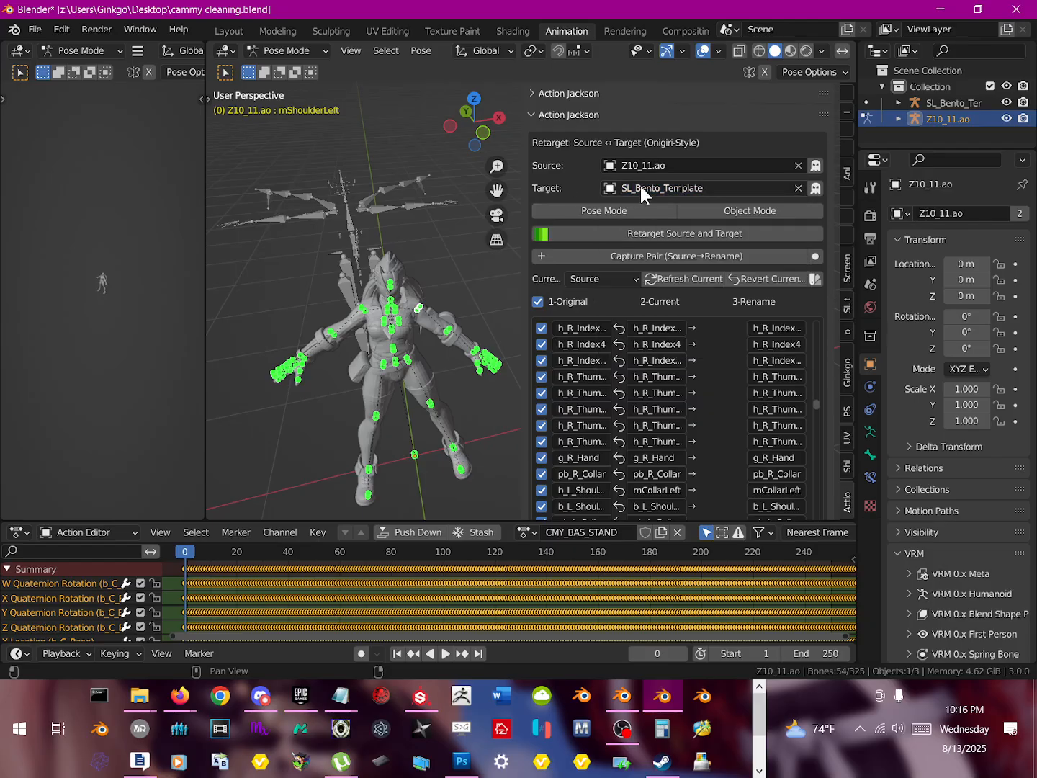
Step: Clear the retarget target and sample SL_Bento_Template with the eyedropper from its skeleton in the viewport
left_click(798, 188)
left_click(800, 189)
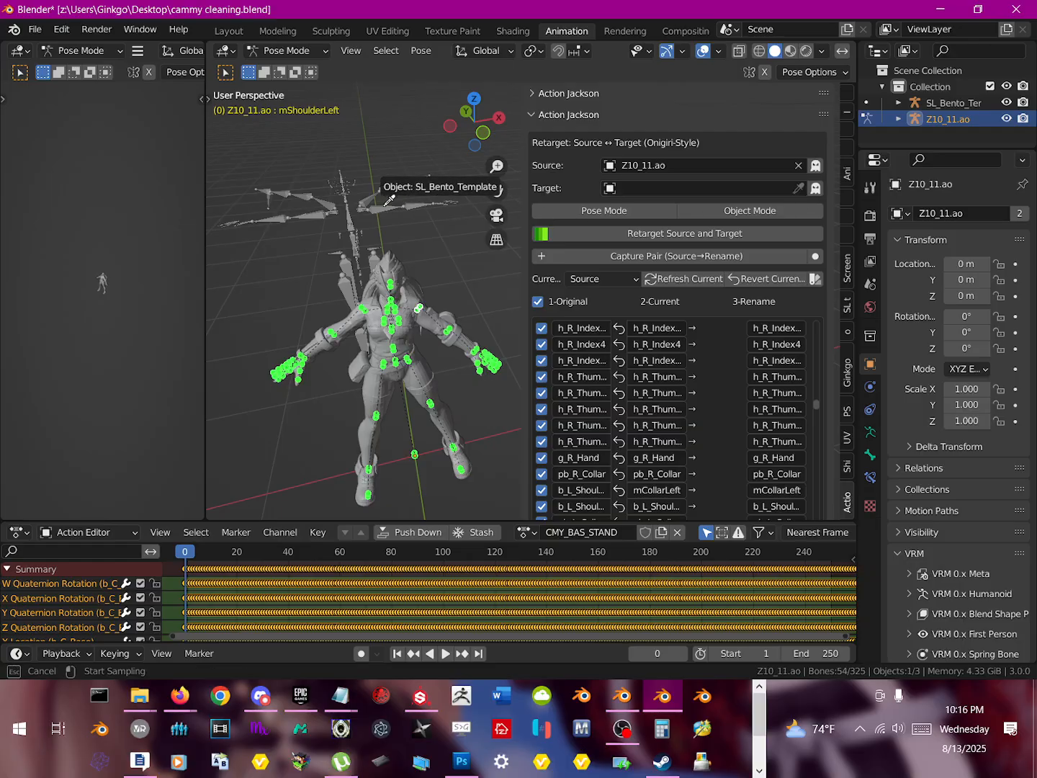
left_click(384, 207)
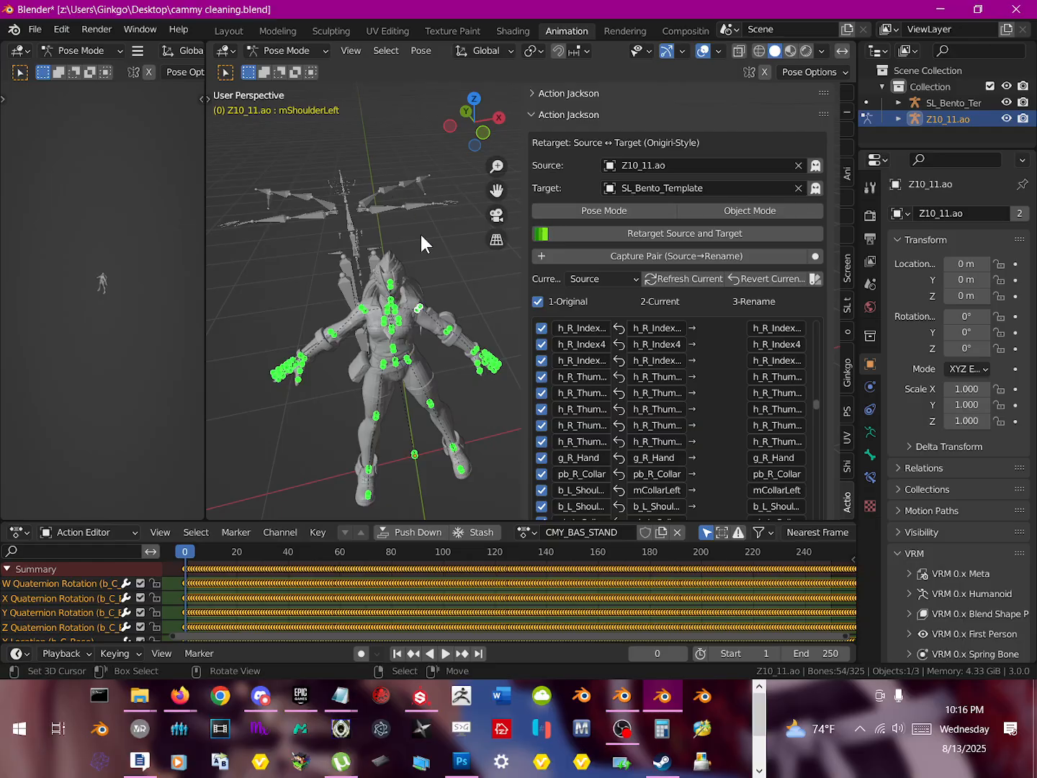
Step: Run Retarget Source and Target to assign color groups to the Z10_11.ao and SL_Bento_Template bones
mouse_move(420, 235)
middle_mouse_down()
mouse_move(419, 214)
mouse_move(416, 224)
middle_mouse_up()
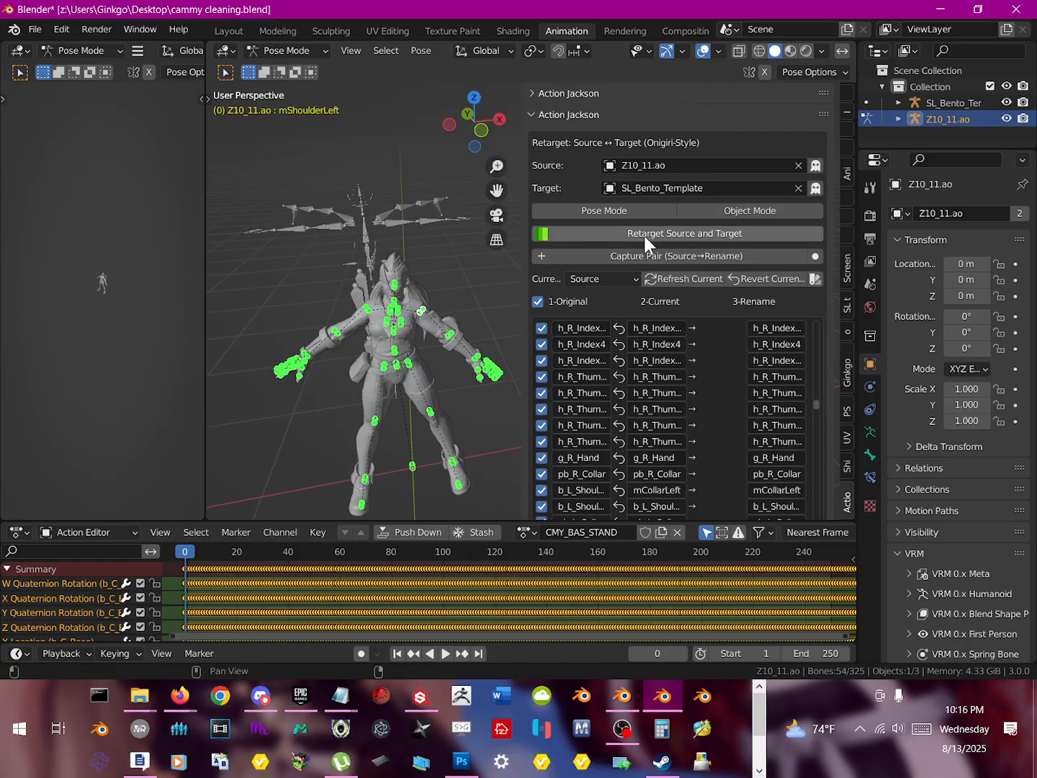
left_click(703, 234)
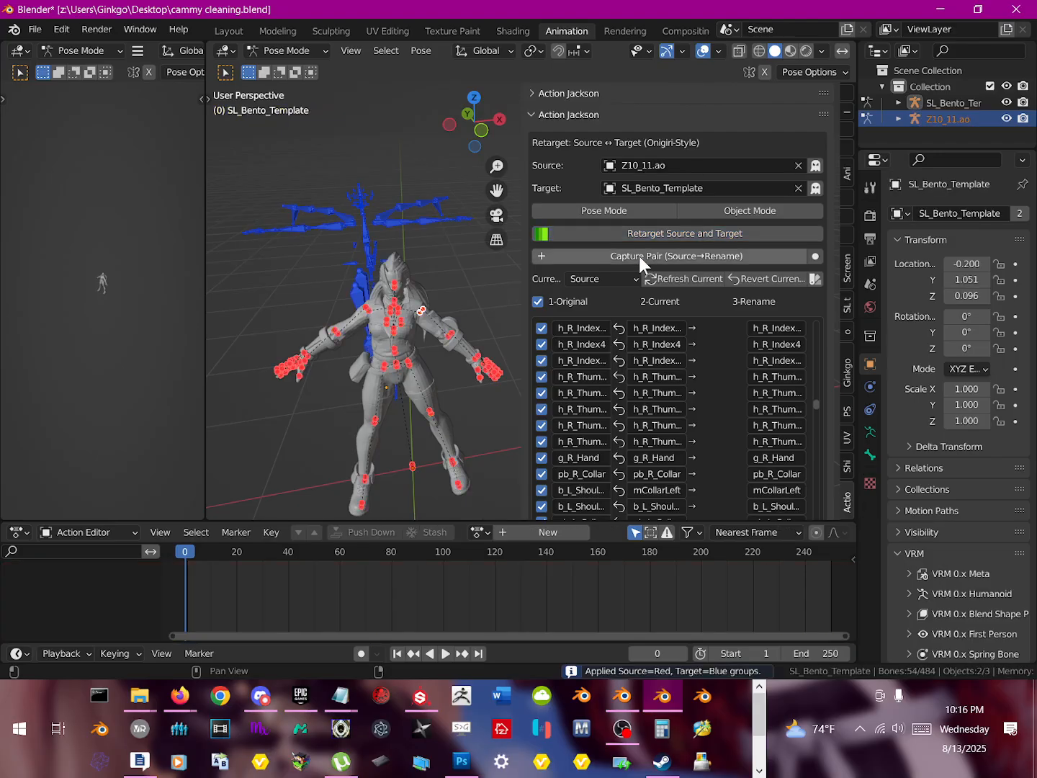
middle_click_drag(392, 322, 451, 361)
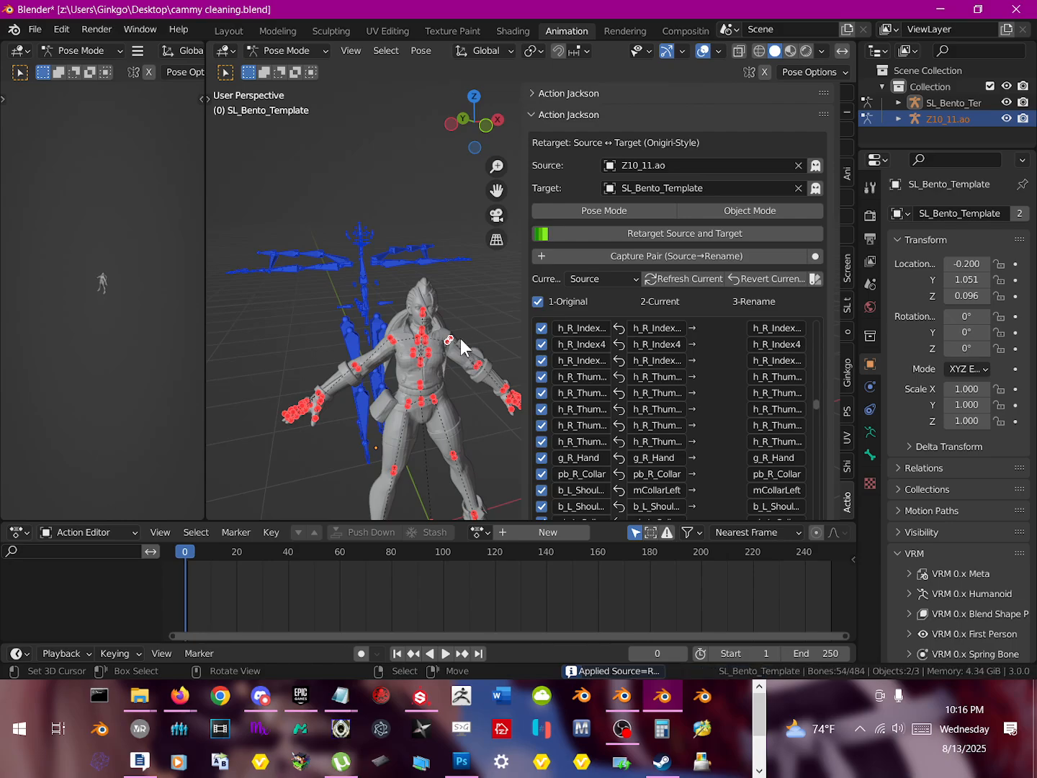
middle_click_drag(362, 263, 341, 295)
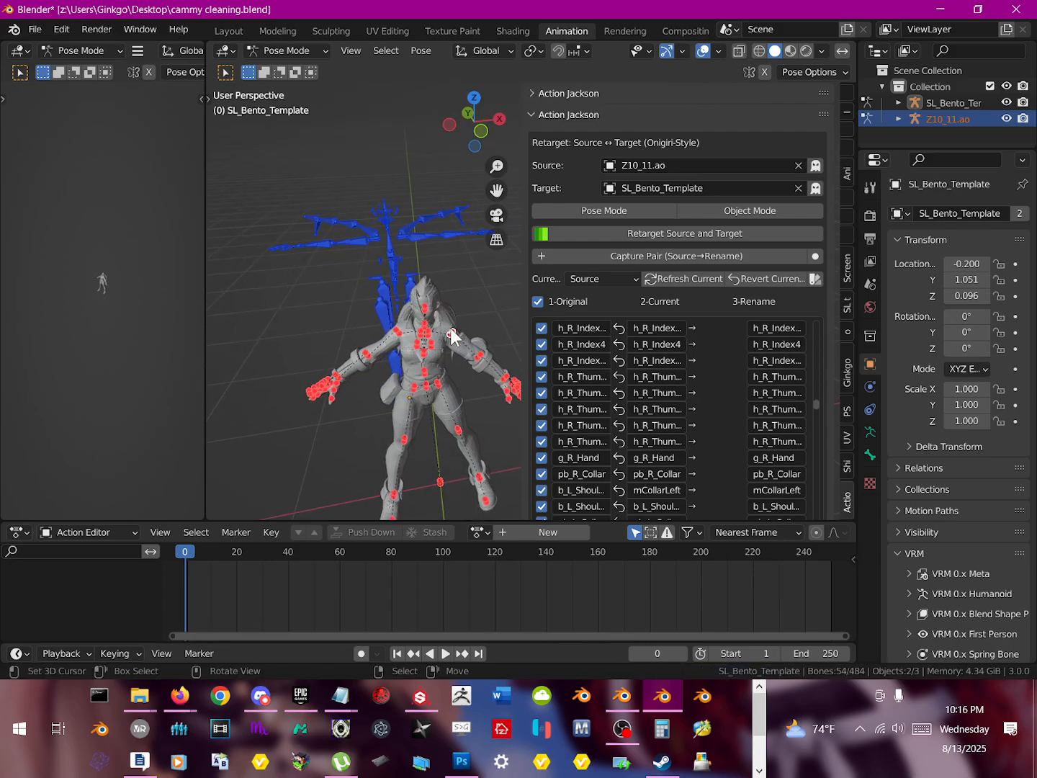
middle_click_drag(448, 350, 415, 377, "shift")
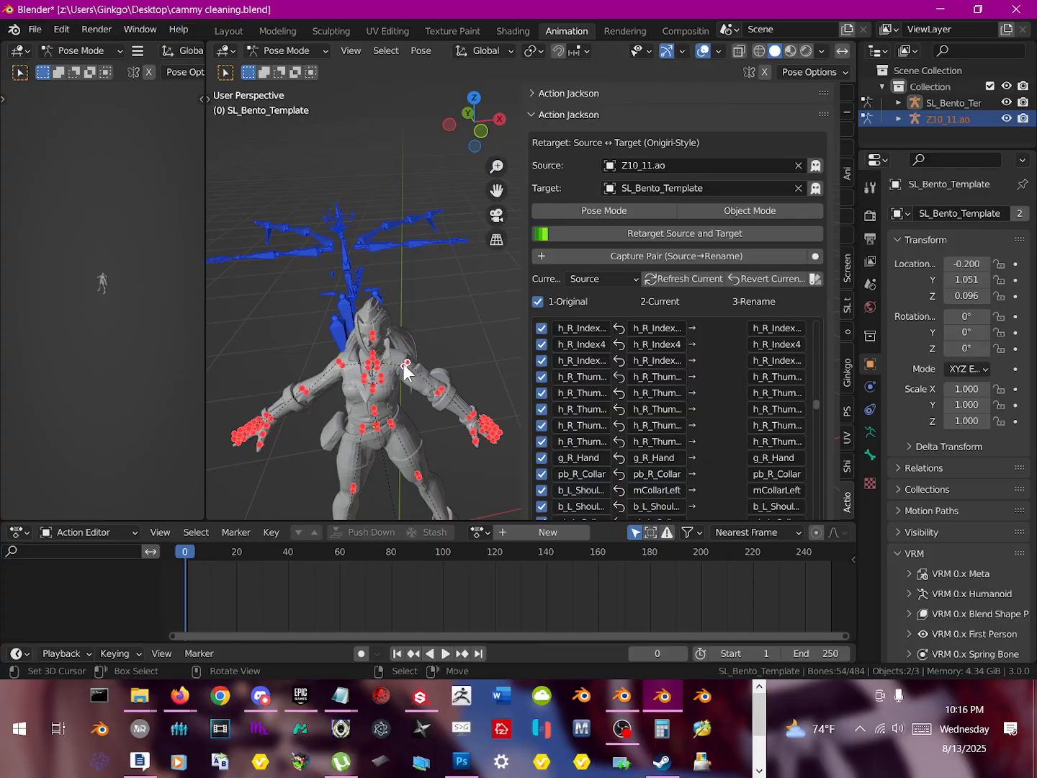
Step: Select the mShoulderLeft bone on the Z10_11.ao armature and try rotating it
left_click(407, 365)
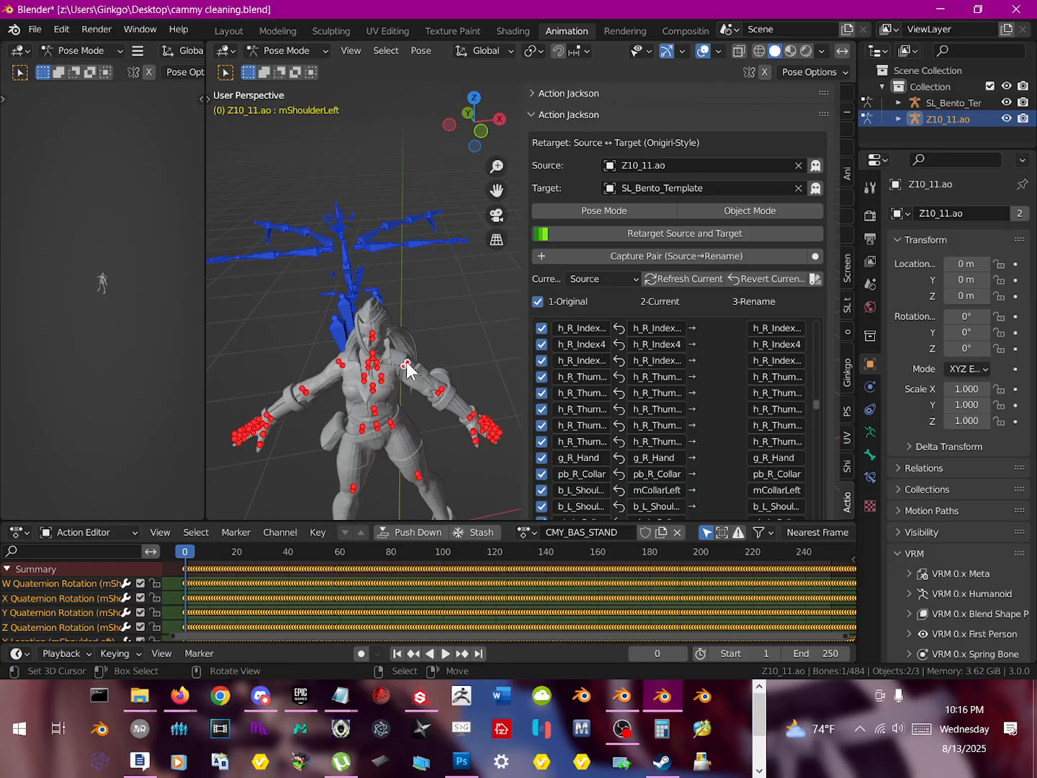
scroll(743, 388, "down", 3)
scroll(743, 387, "up", 15)
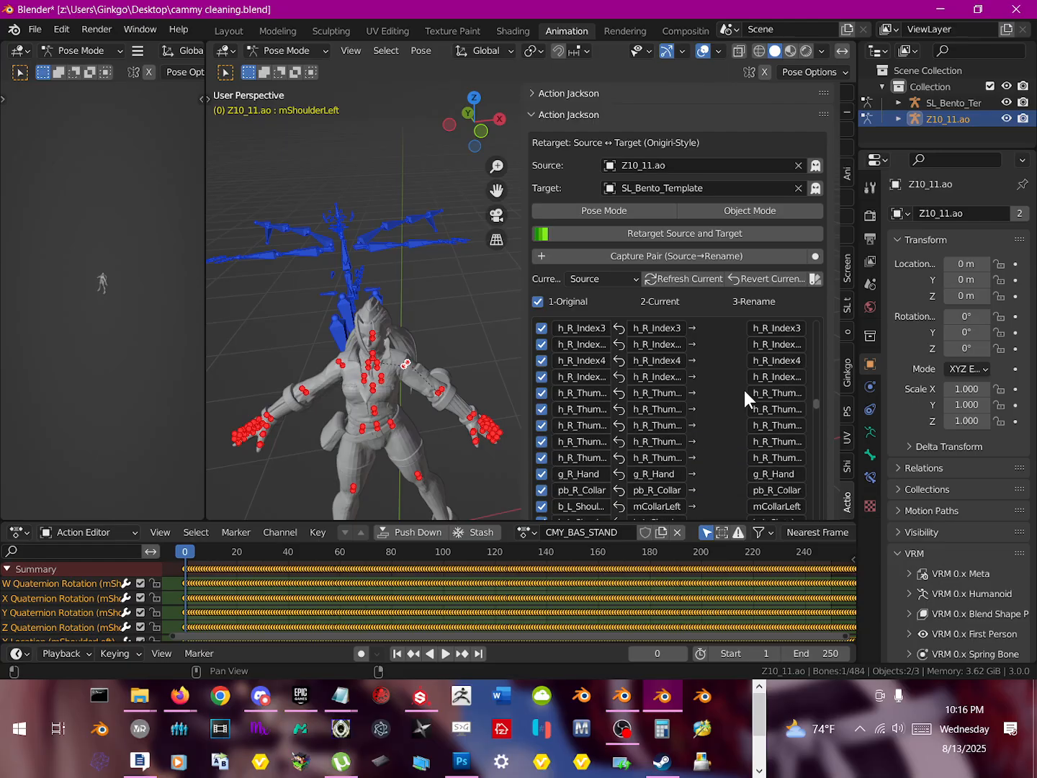
scroll(743, 387, "up", 10)
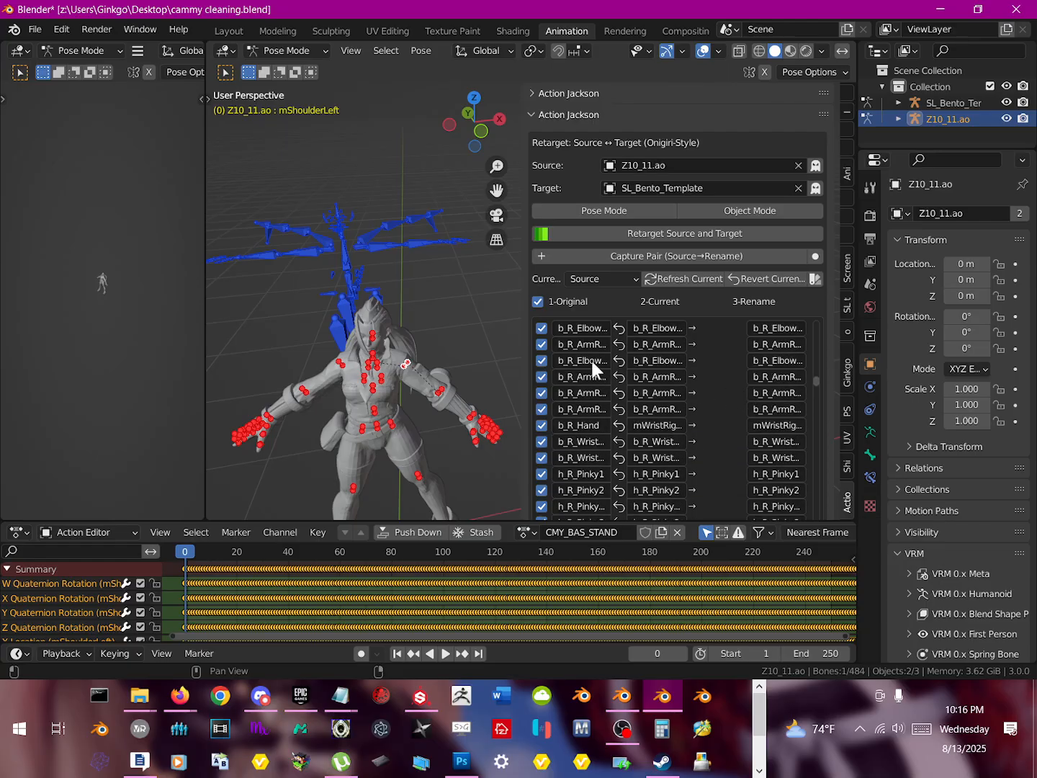
middle_click_drag(496, 331, 423, 366)
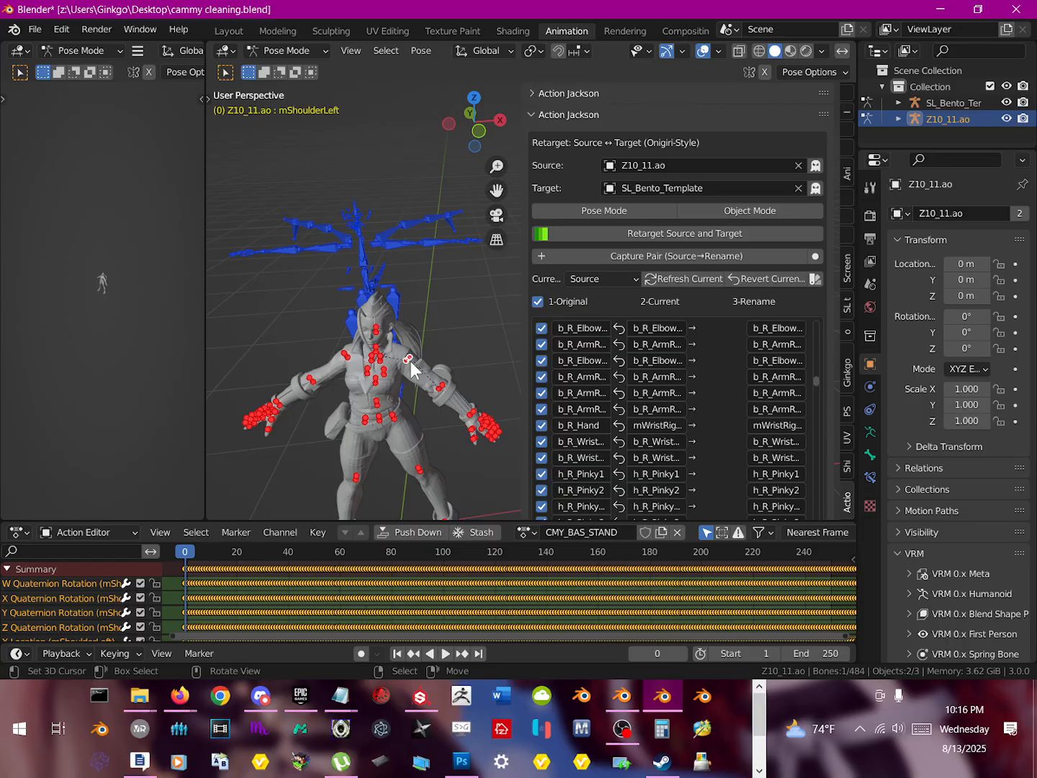
key("r")
right_click(427, 367)
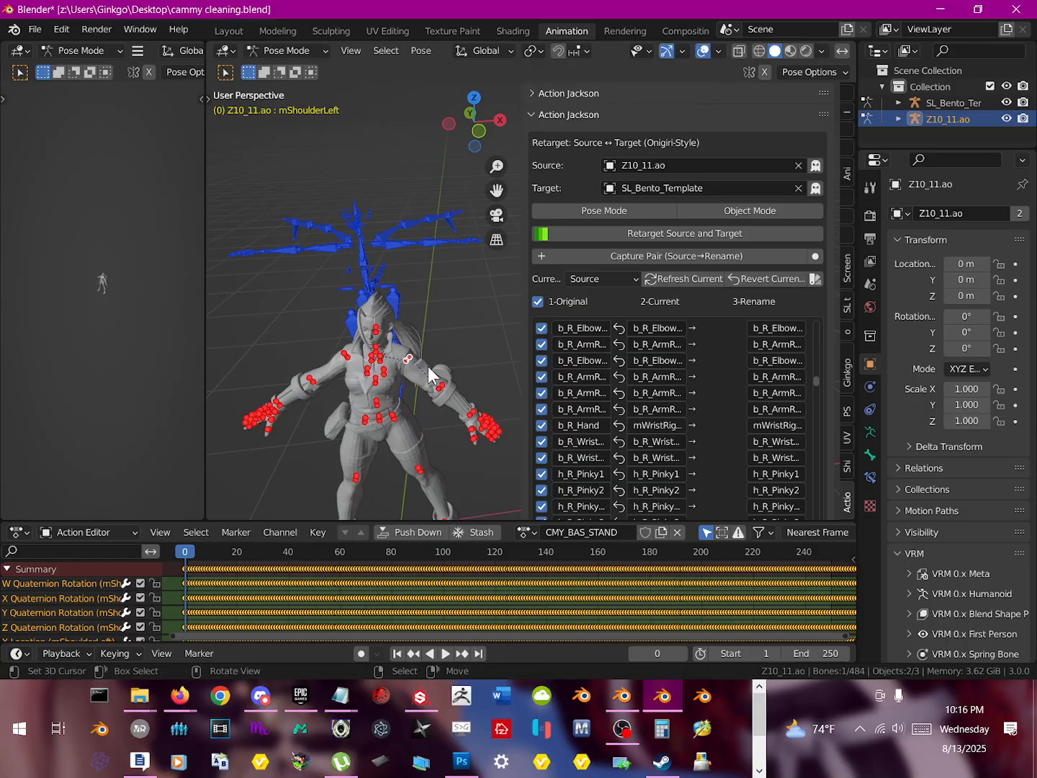
Step: Select SL_Bento_Template's mShoulderLeft bone and capture it with the source shoulder bone as a source-to-rename pair
left_click(392, 244)
key("r")
right_click(433, 292)
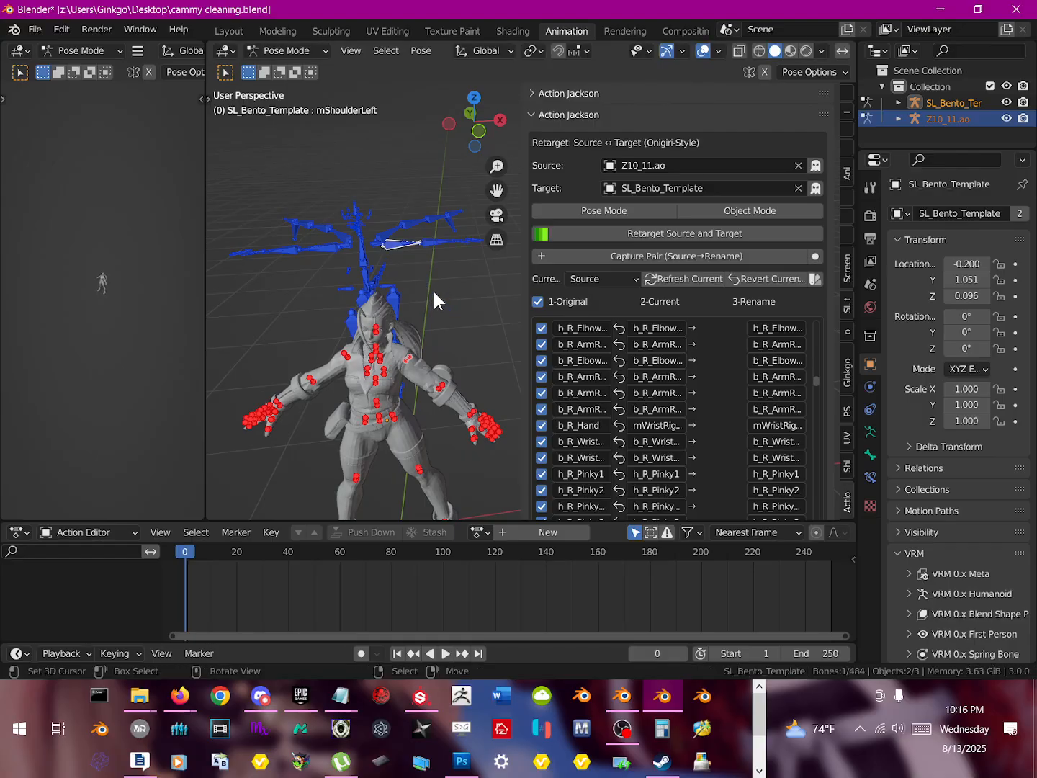
left_click(638, 258)
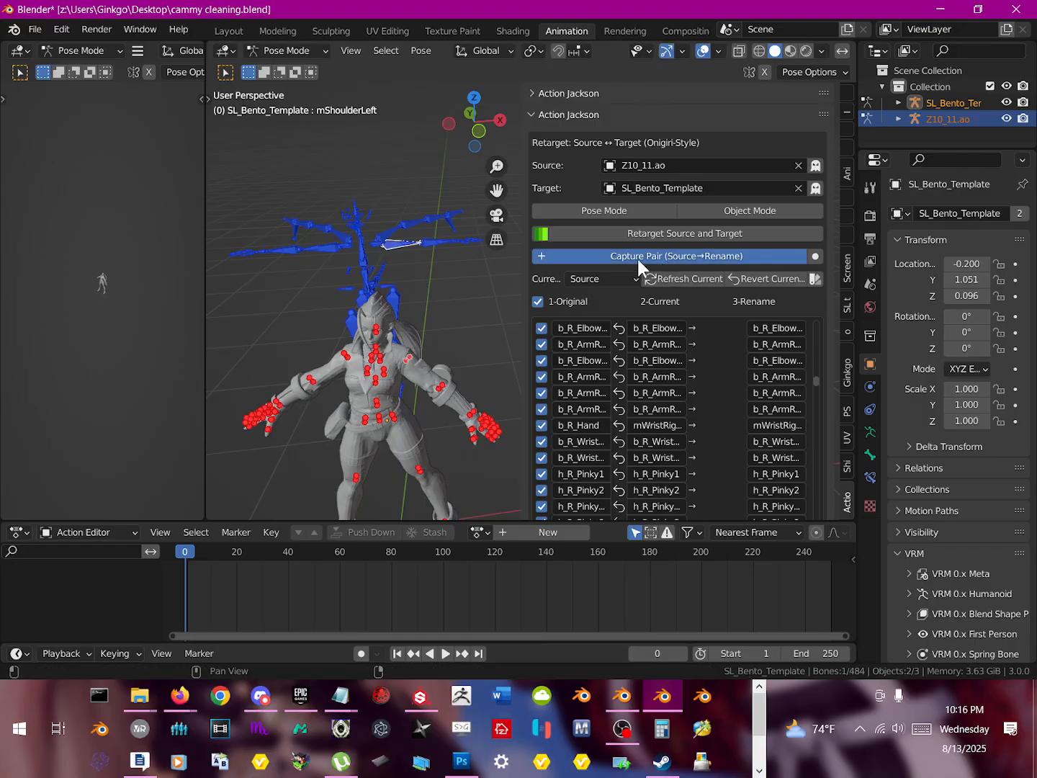
middle_click_drag(726, 399, 729, 369)
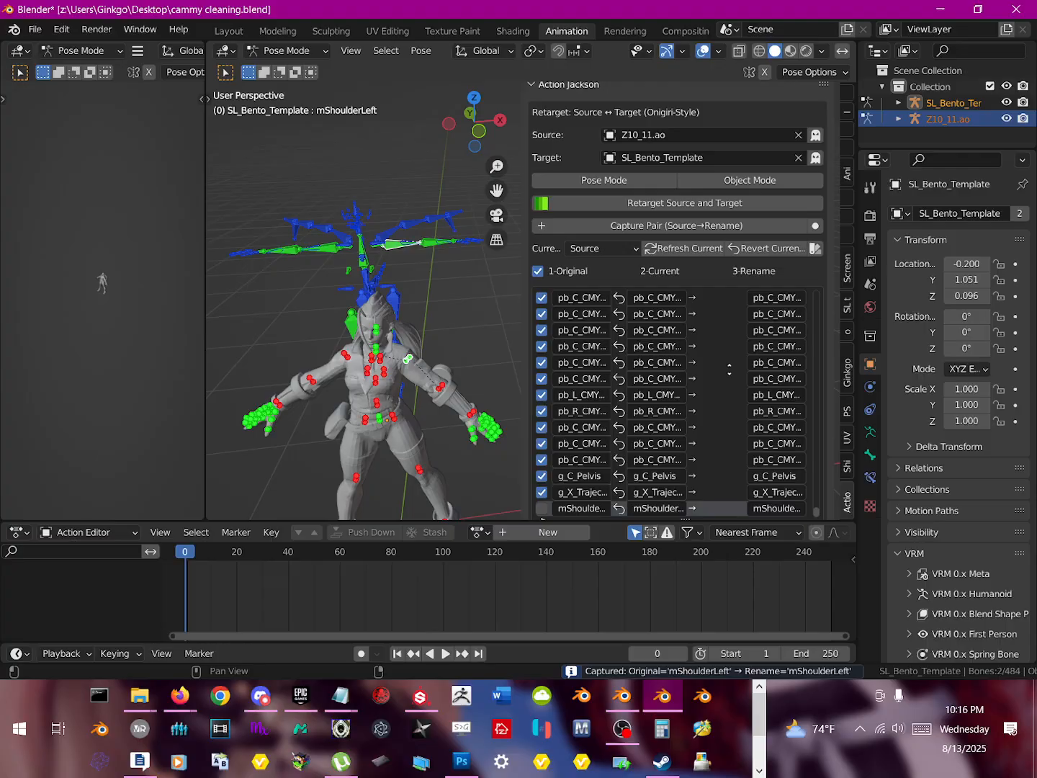
scroll(670, 397, "up", 1)
scroll(435, 379, "up", 1)
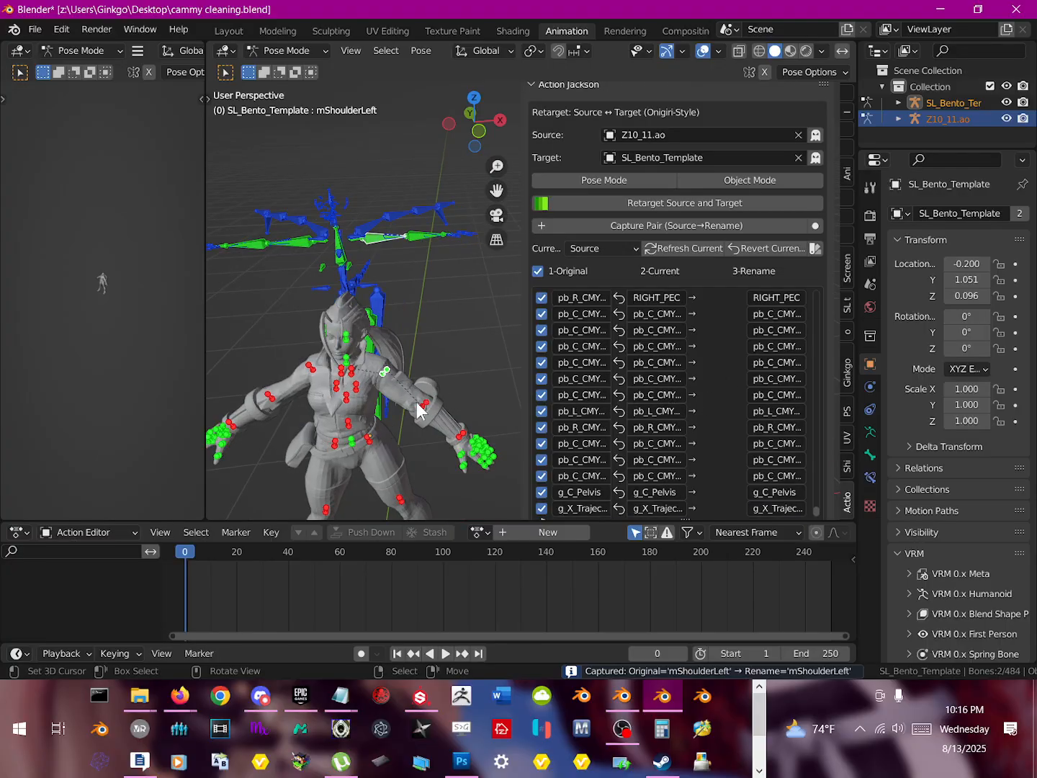
Step: Select the mElbowLeft bone and inspect its row and the neighbouring entries in the bone mapping list
left_click(425, 410)
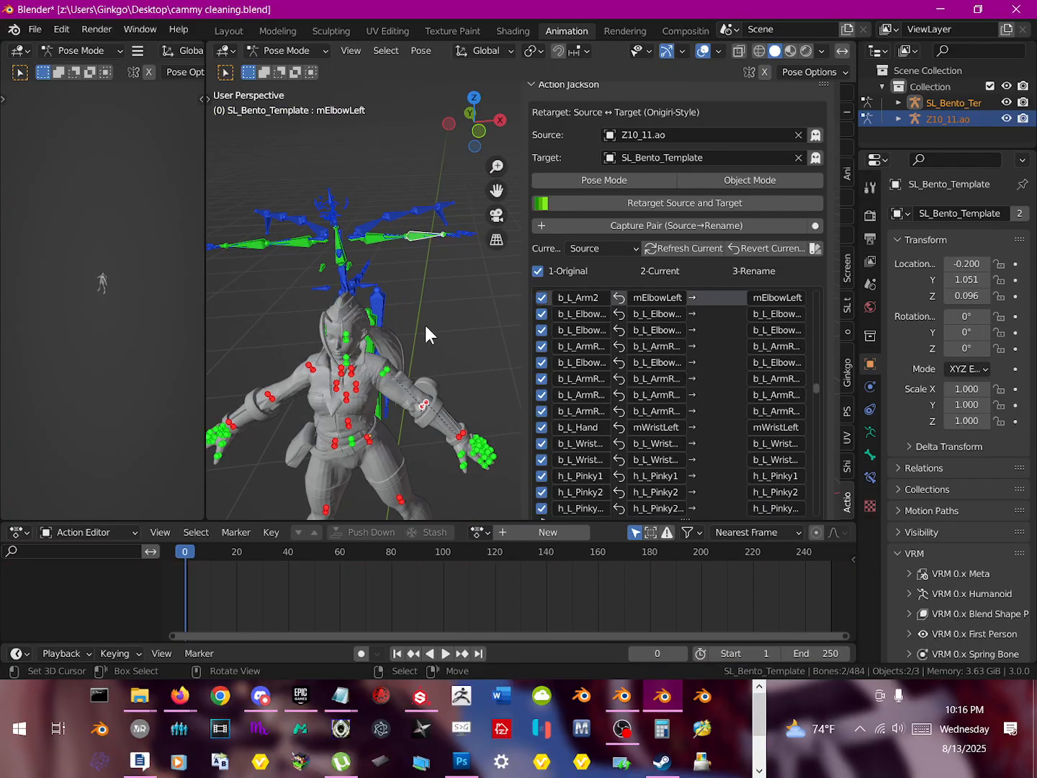
scroll(729, 394, "up", 4)
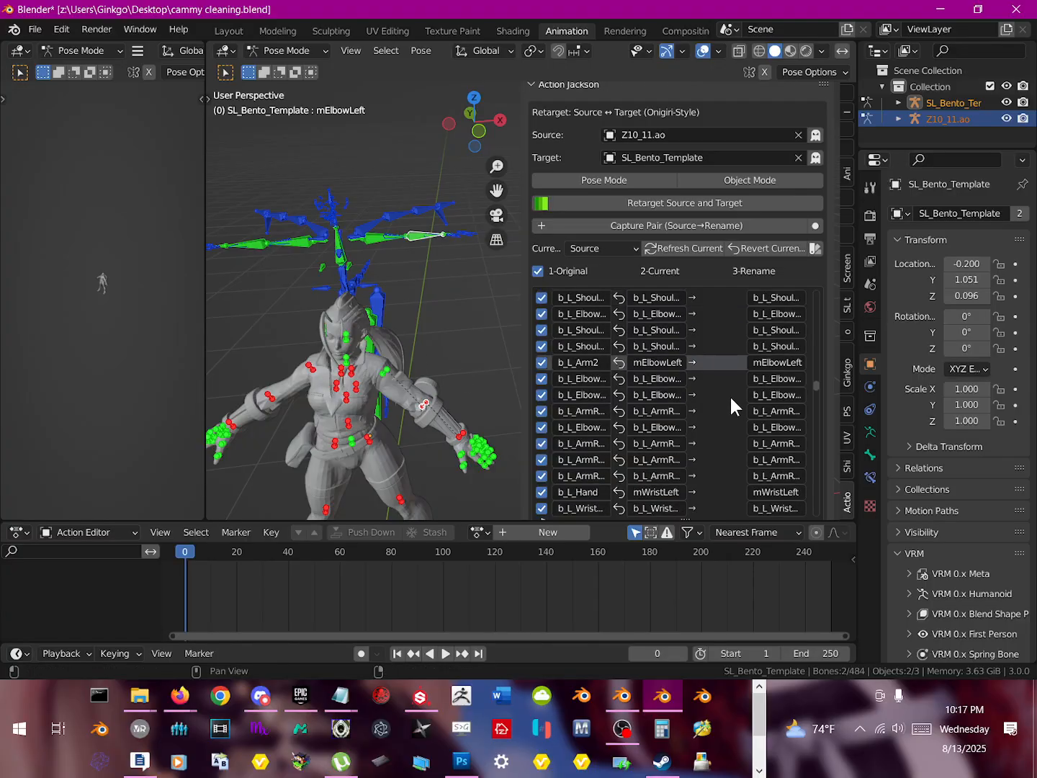
scroll(700, 393, "up", 15)
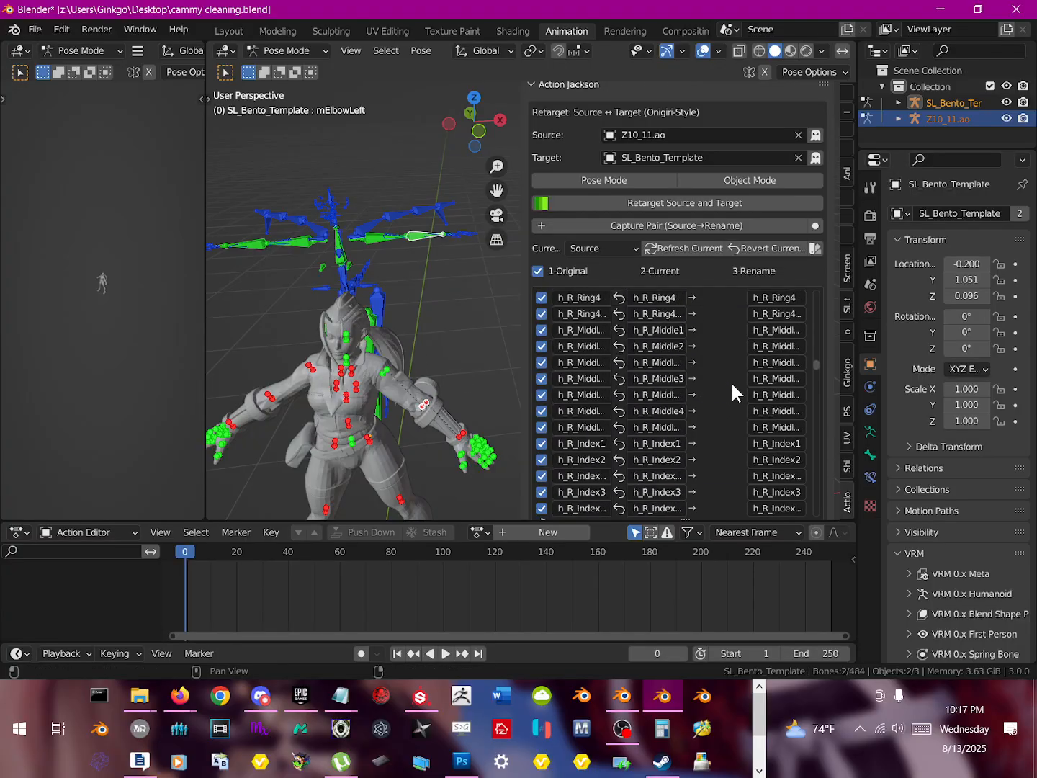
mouse_move(821, 367)
left_mouse_down()
mouse_move(815, 314)
mouse_move(822, 346)
left_mouse_up()
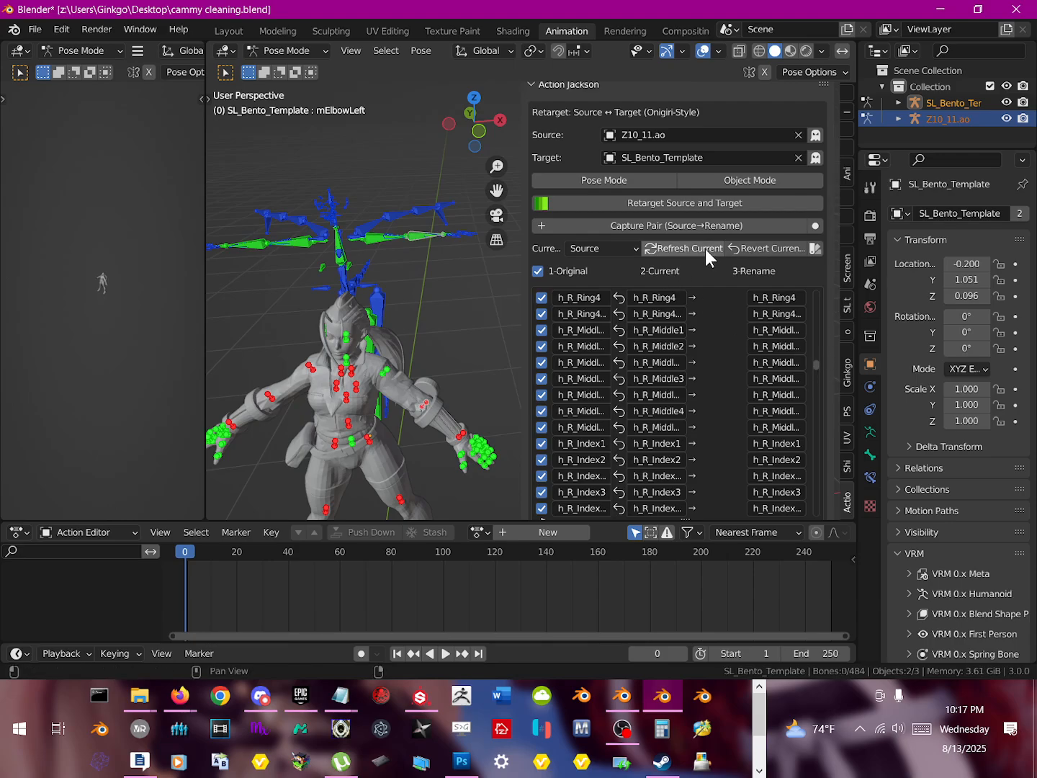
Step: Revert the source armature's current bone names to their originals and check the left arm rows
left_click(773, 247)
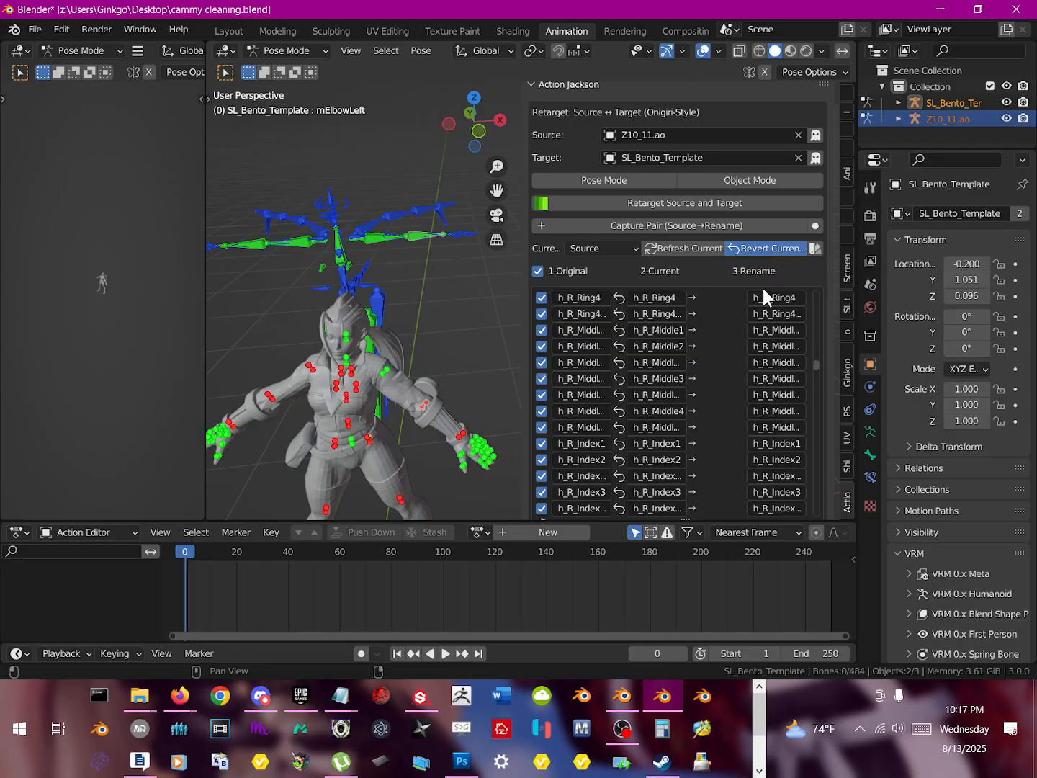
scroll(673, 326, "down", 4)
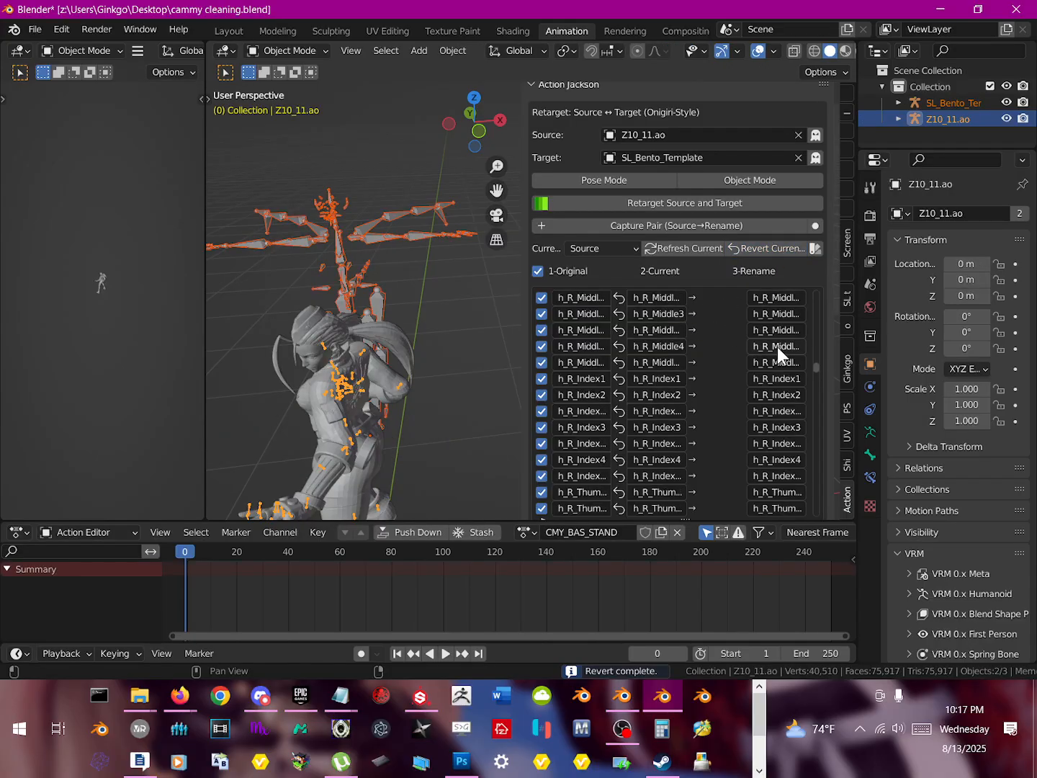
scroll(630, 396, "down", 10)
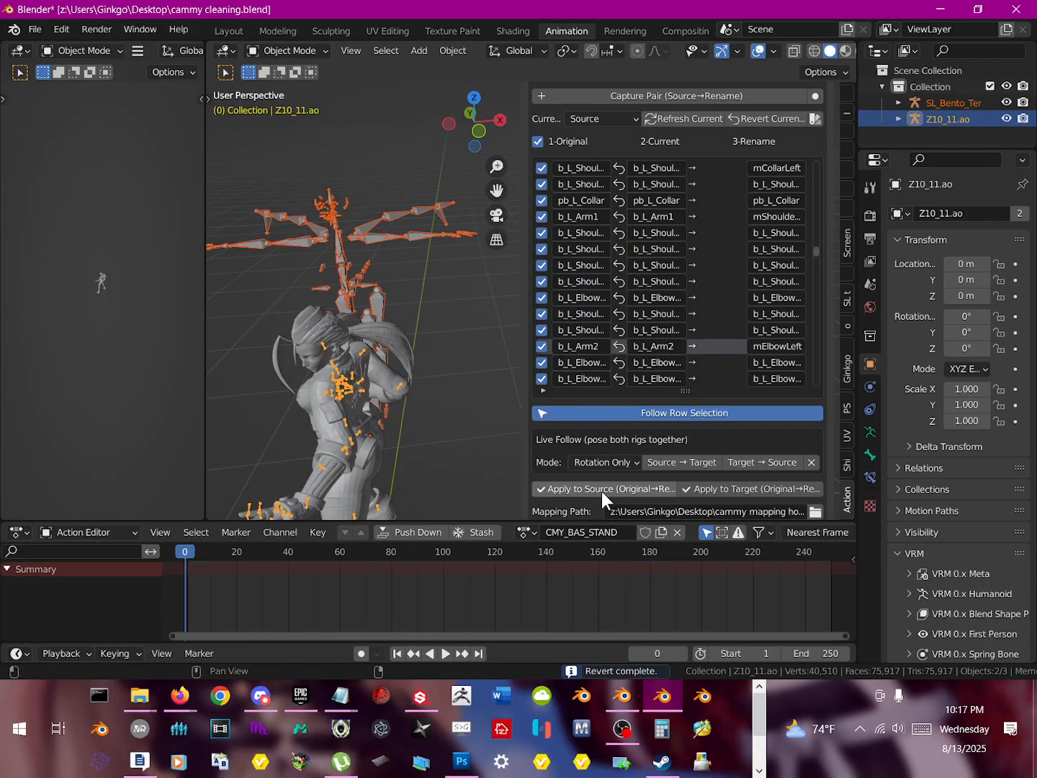
Step: Apply the original-to-rename mapping to the source armature and review the current names in the mapping list
scroll(599, 488, "down", 2)
left_click(609, 435)
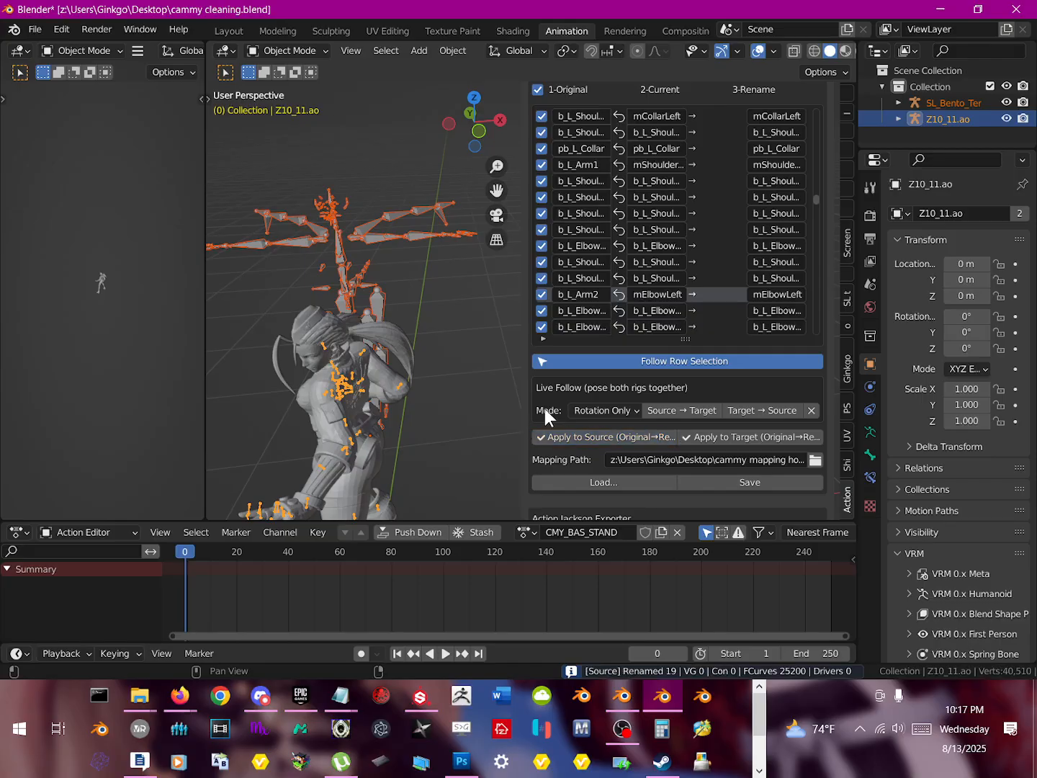
scroll(609, 403, "up", 3)
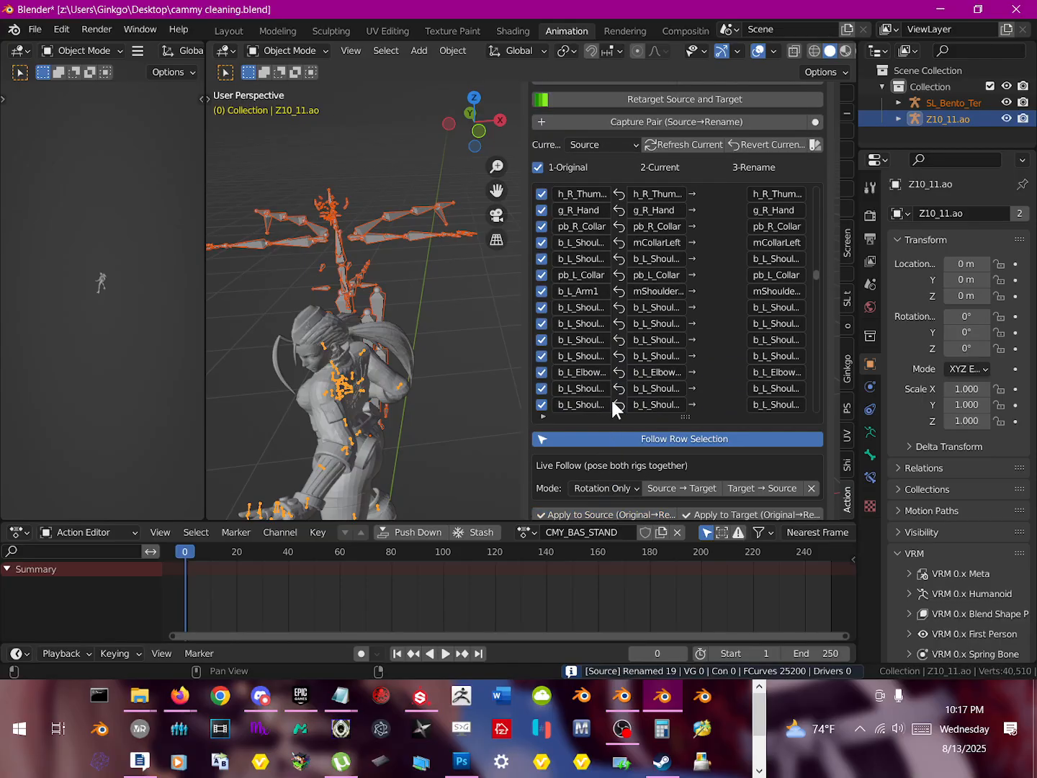
scroll(613, 401, "down", 2)
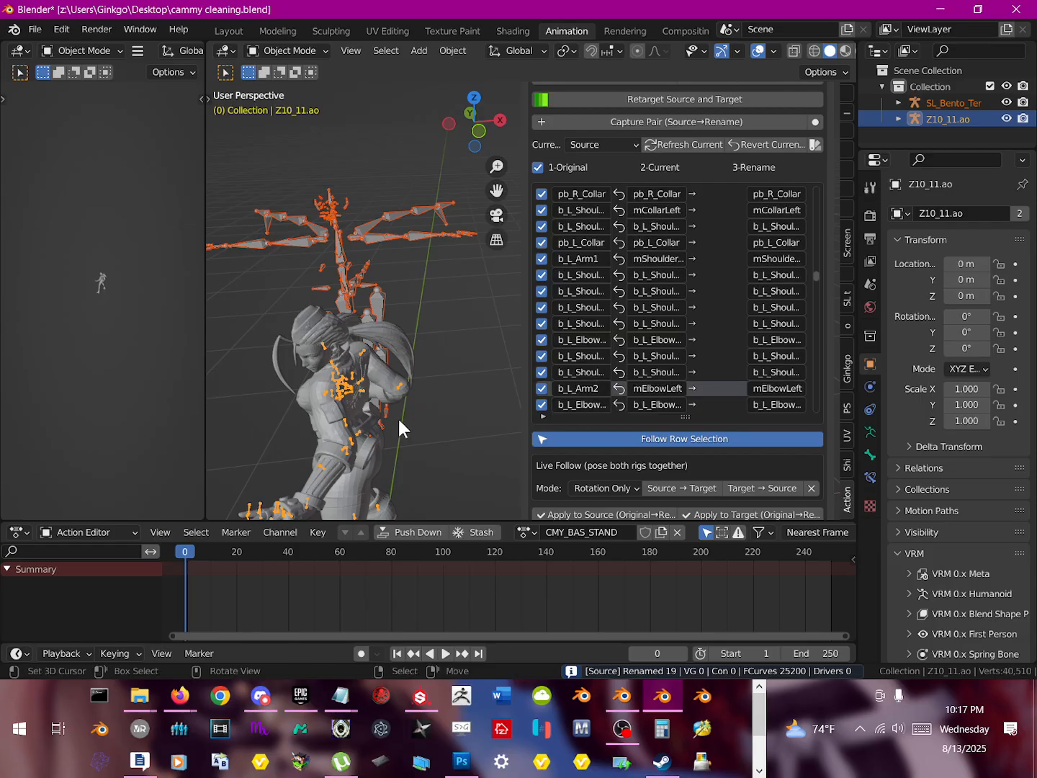
middle_click_drag(398, 418, 427, 407)
scroll(638, 457, "down", 1)
scroll(636, 454, "down", 2)
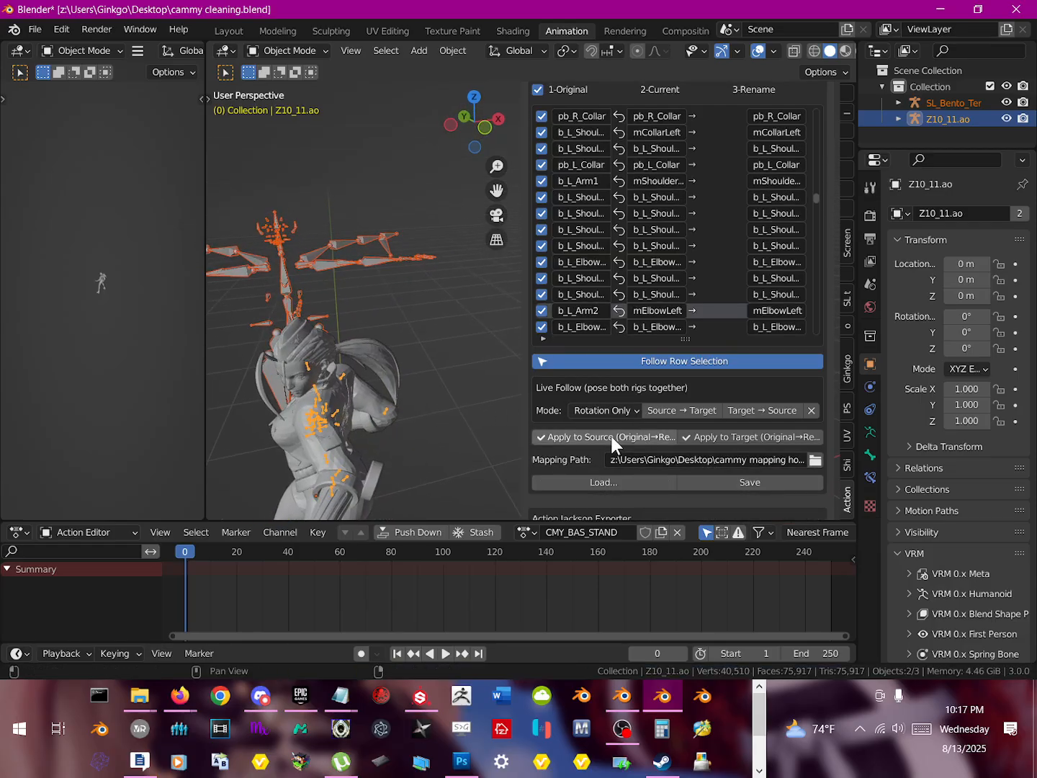
scroll(693, 332, "up", 6)
scroll(694, 332, "up", 2)
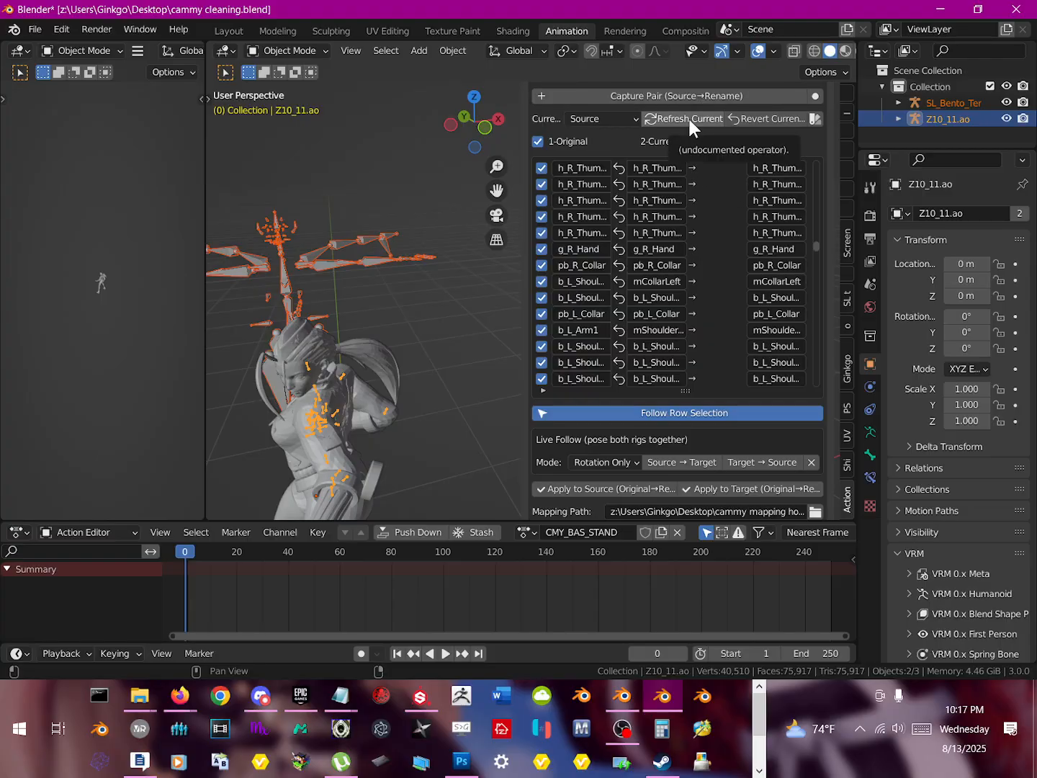
scroll(753, 217, "up", 9)
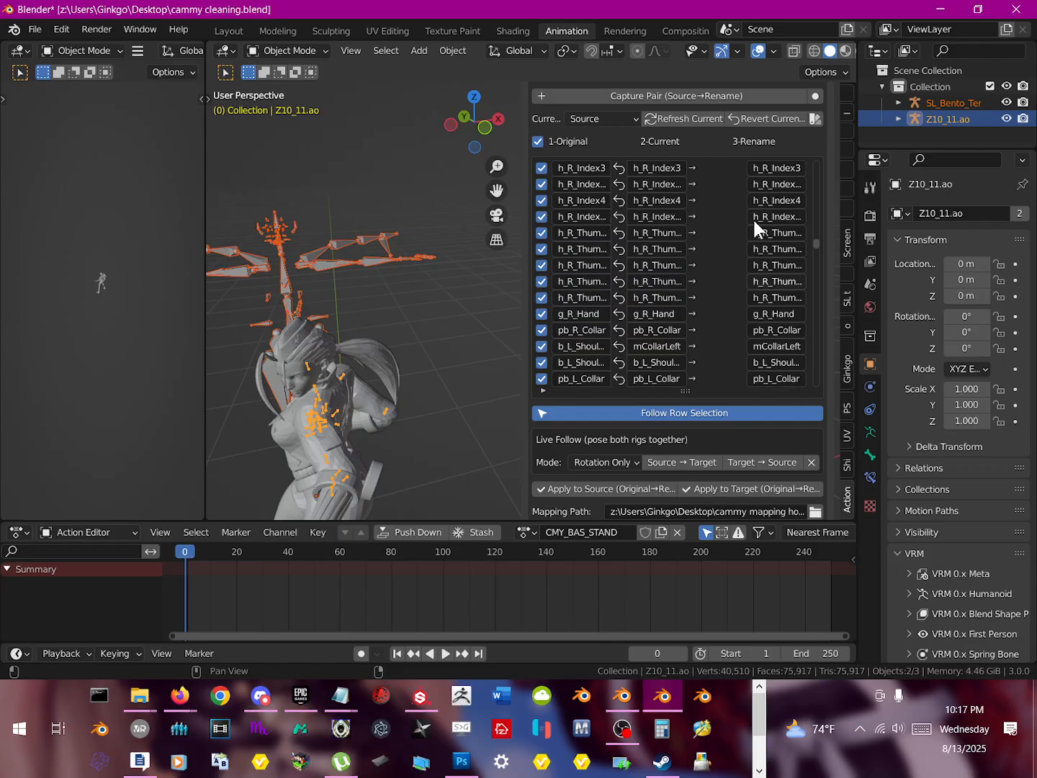
Step: Revert Z10_11.ao's renamed bones to their original names again and inspect the model beside the Bento skeleton
left_click(689, 117)
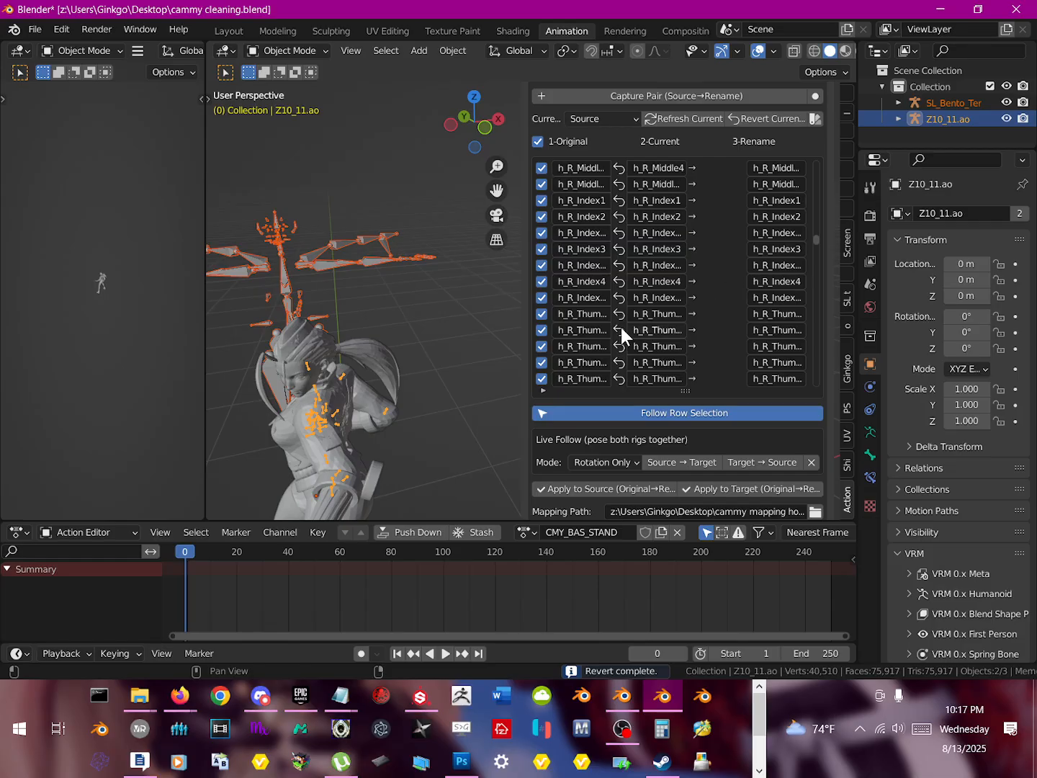
middle_click_drag(437, 445, 396, 428, "shift")
scroll(609, 415, "up", 5)
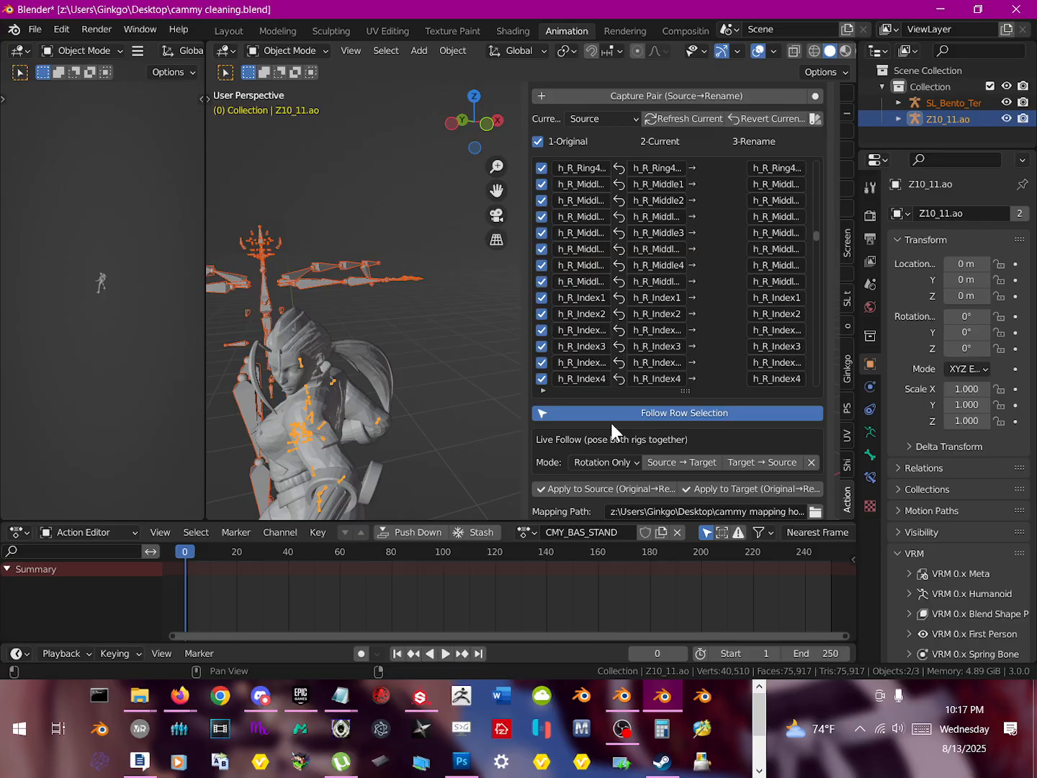
middle_click_drag(491, 427, 377, 393)
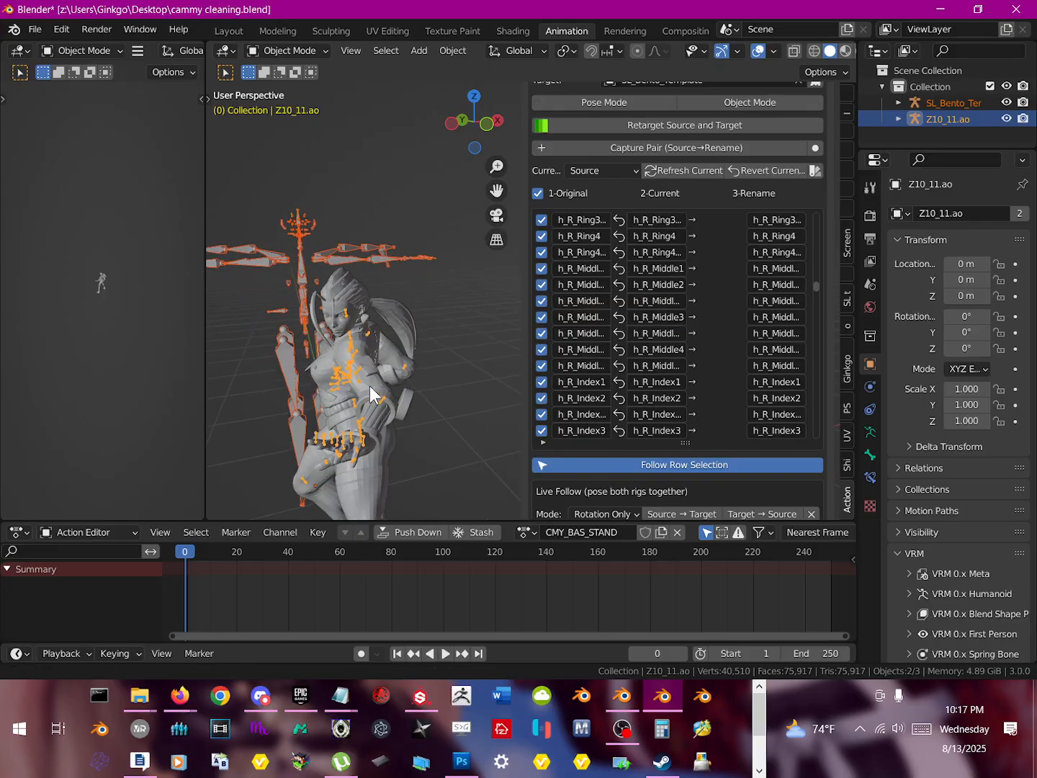
Step: Set both armatures to Pose Mode, select all bones and clear their rotations to restore the rest pose
left_click(618, 100)
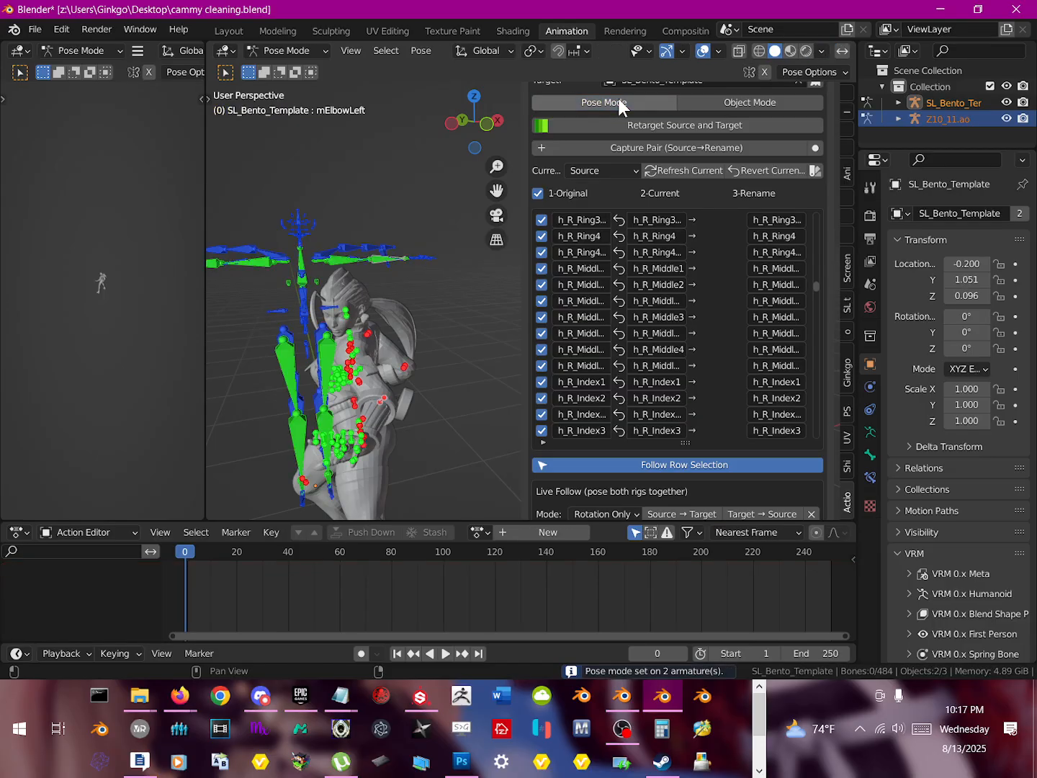
right_click(355, 371)
key("a")
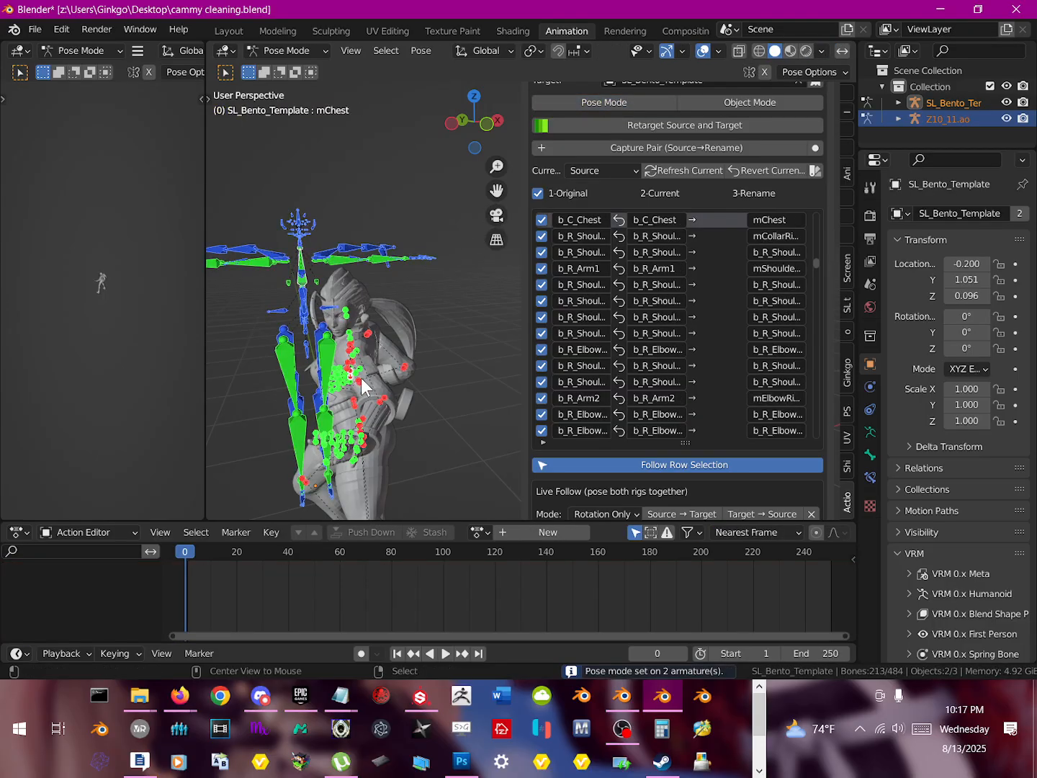
Step: Select the mShoulderLeft bone on the SL_Bento_Template armature to locate its paired b_L_Arm1 mapping row
middle_click_drag(362, 385, 360, 371)
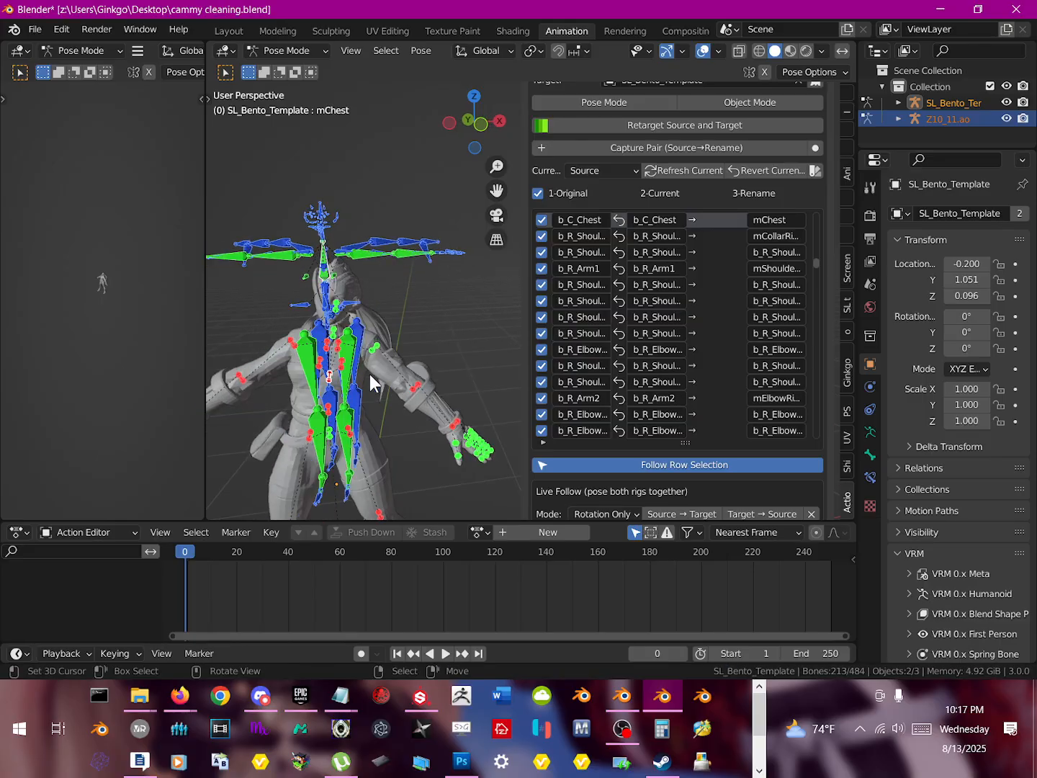
scroll(376, 384, "up", 2)
scroll(358, 382, "up", 2)
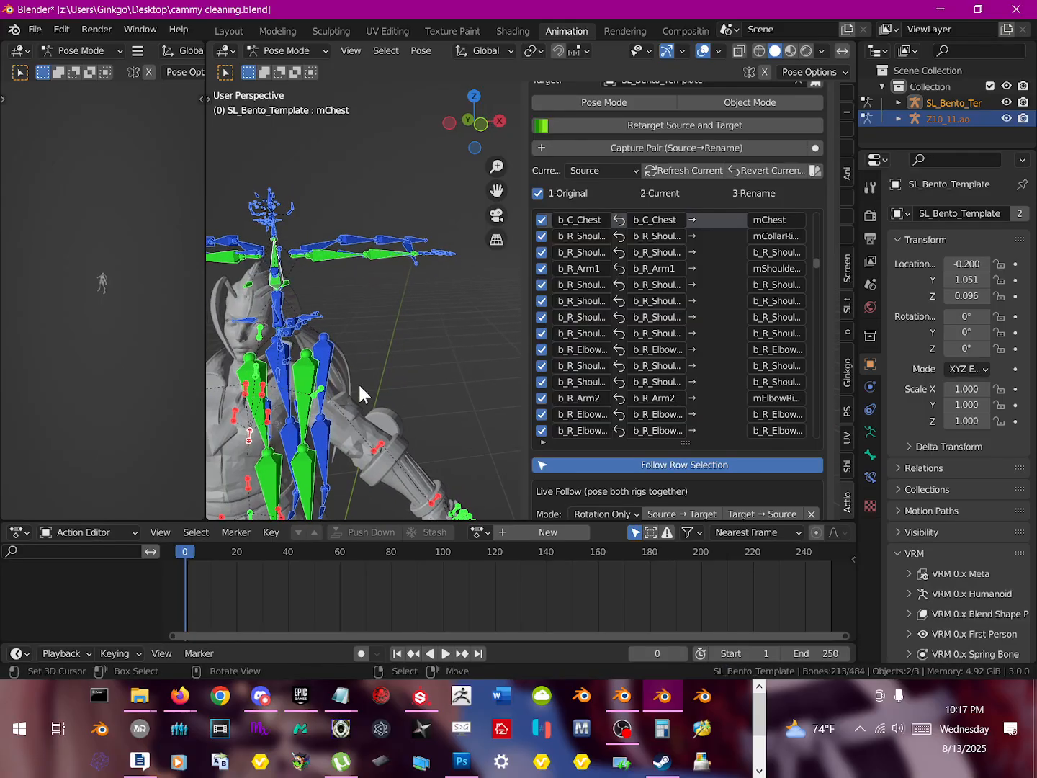
right_click(319, 393)
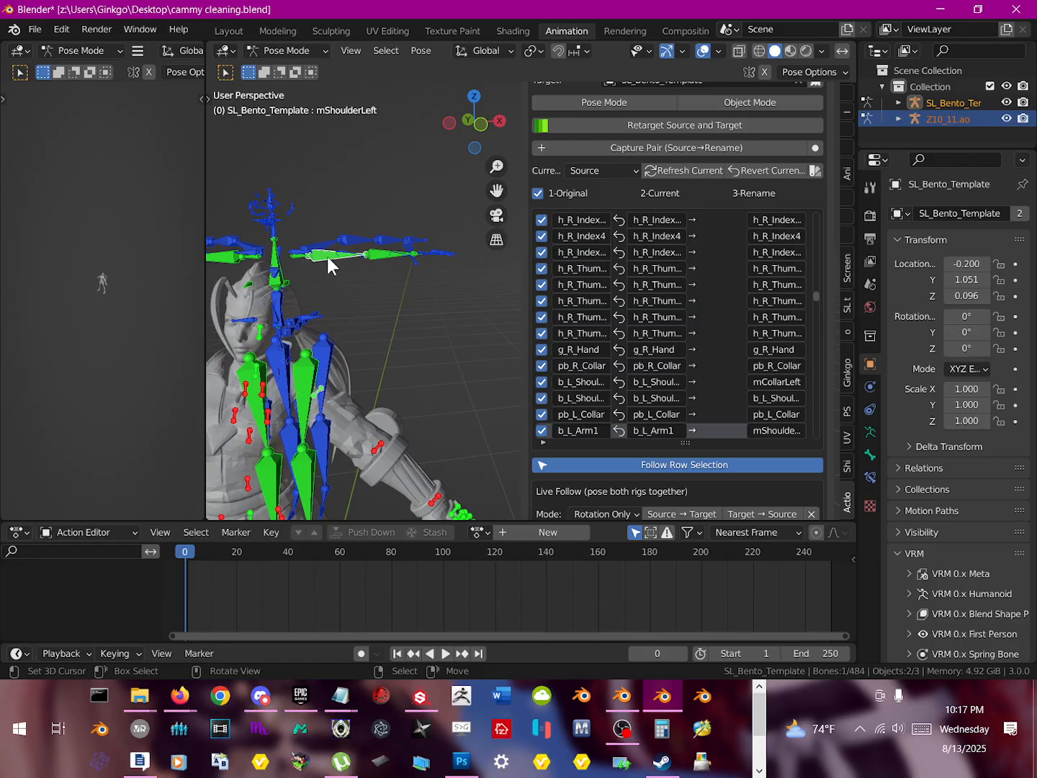
Step: Capture the source-to-rename pairs b_L_Arm1 to mShoulderLeft and b_L_Arm2 to mElbowLeft
scroll(681, 180, "up", 1)
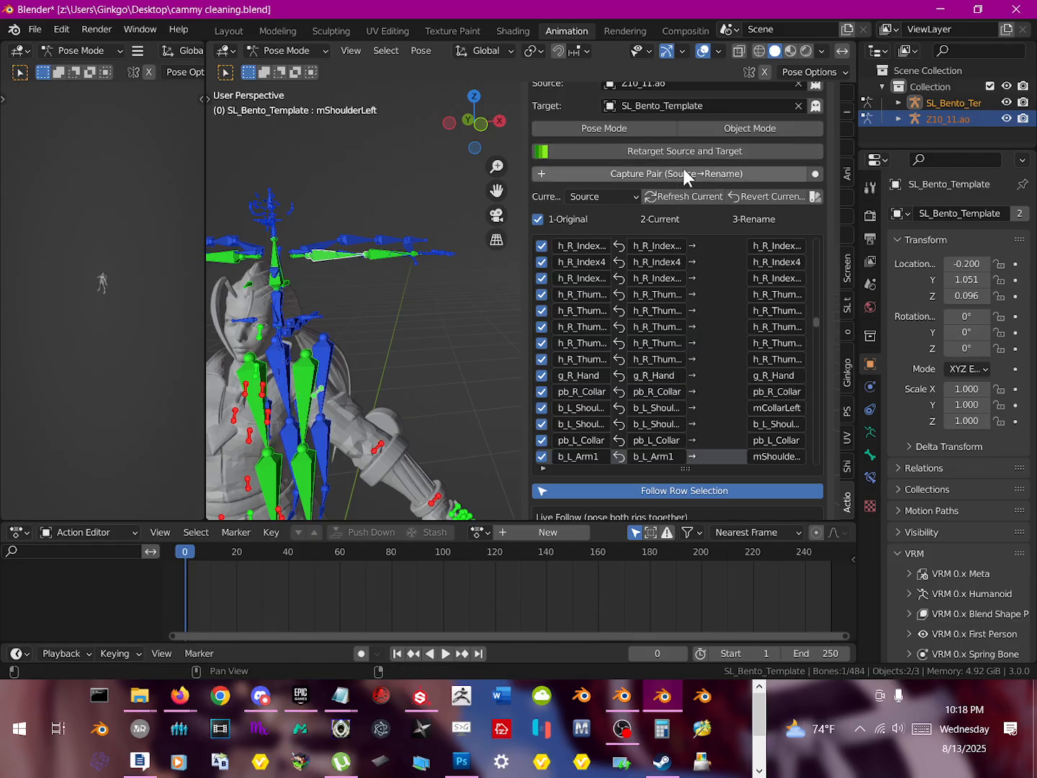
left_click(684, 173)
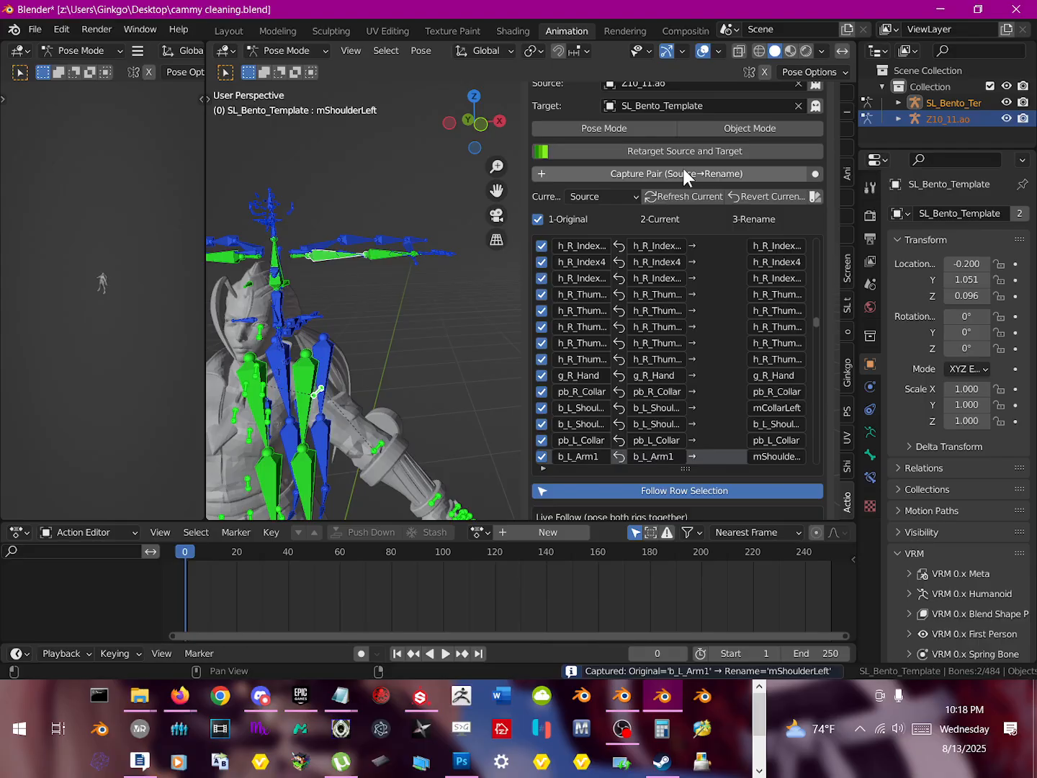
right_click(376, 449)
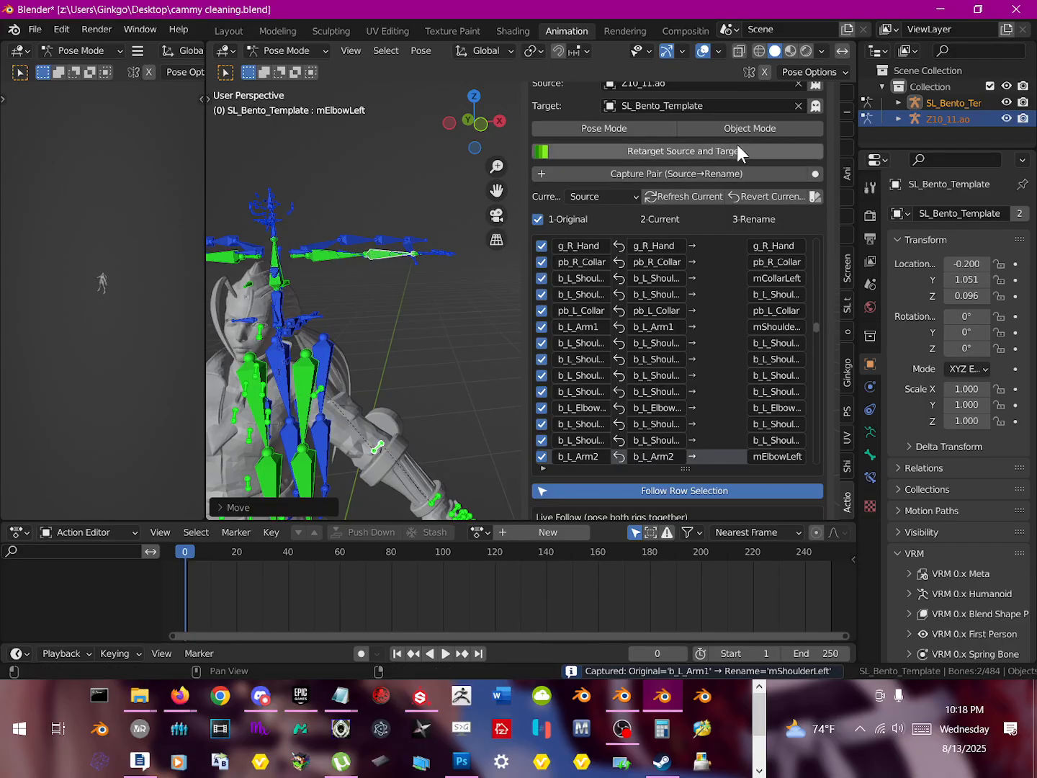
left_click(698, 173)
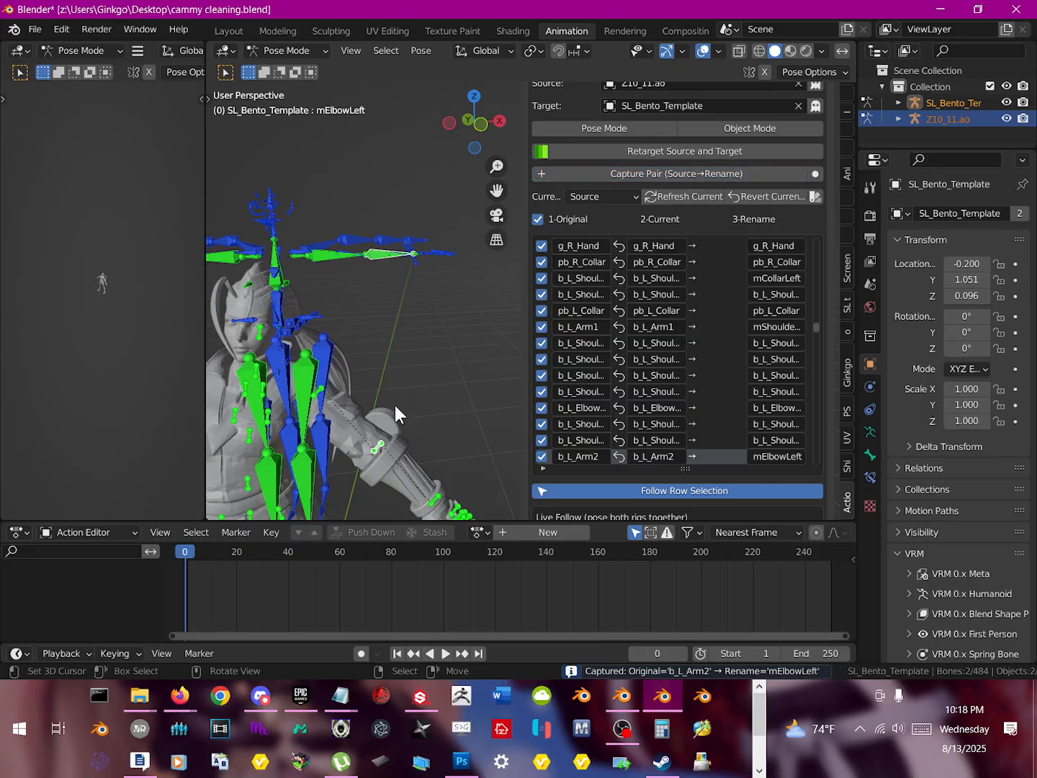
Step: Try out the left wrist pairing by selecting b_L_Hand on Z10_11.ao and the forearm bone on the Bento skeleton
right_click(440, 494)
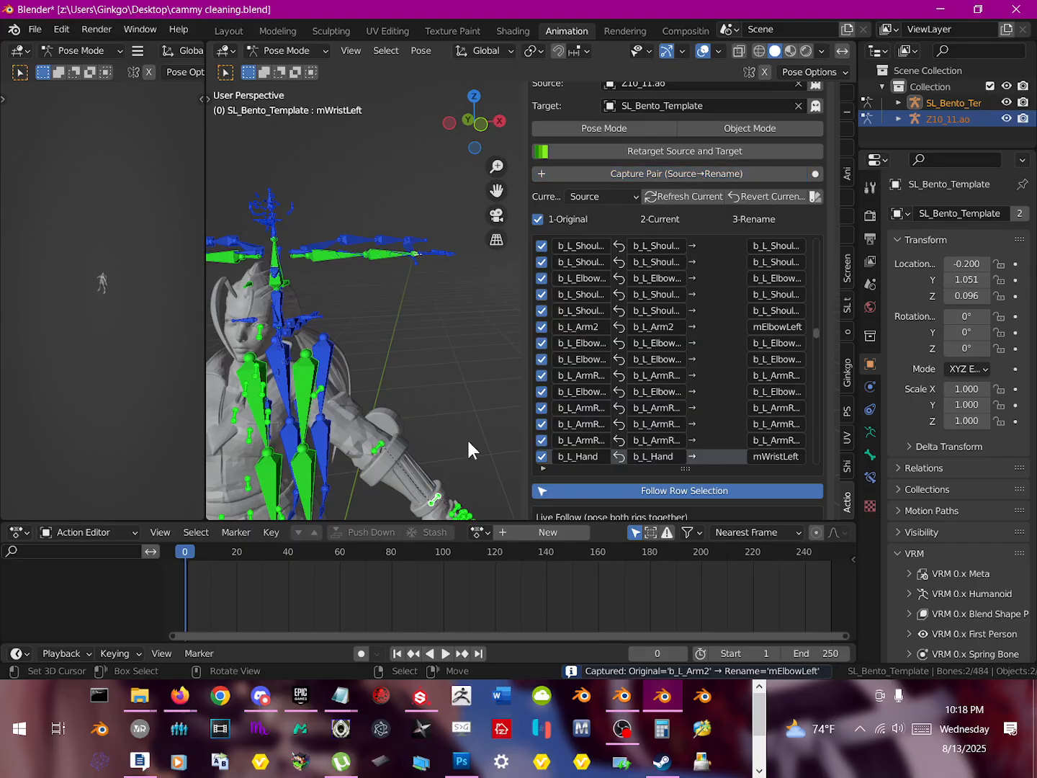
key("r")
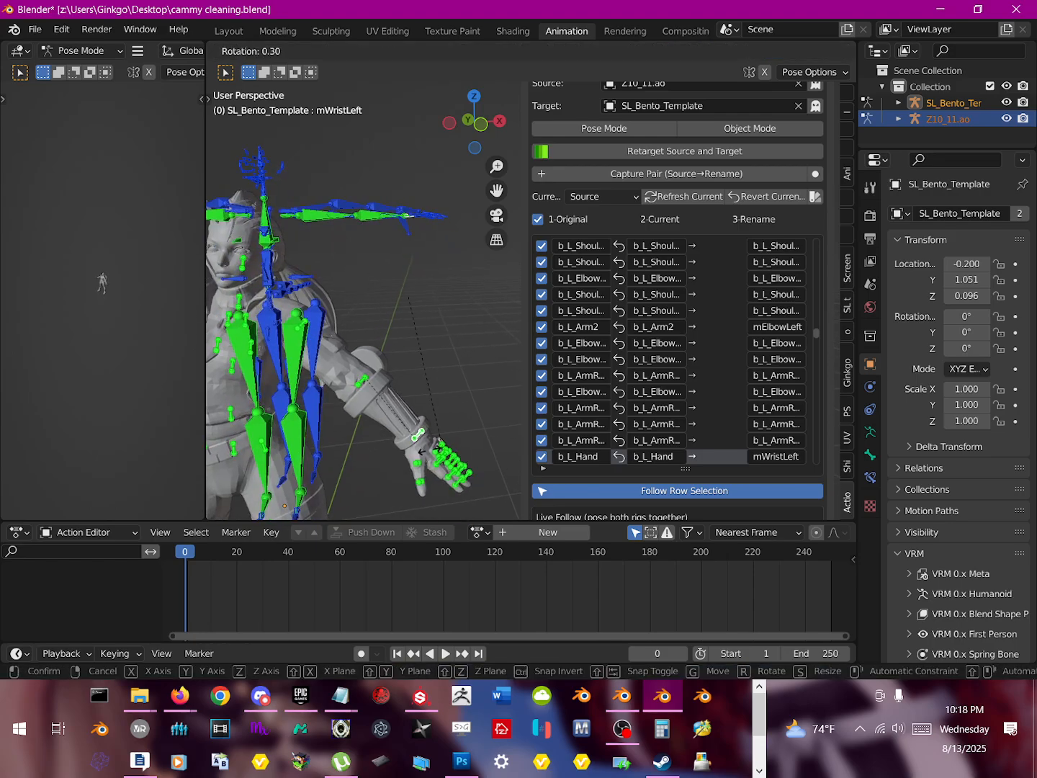
right_click(384, 446)
right_click(414, 438)
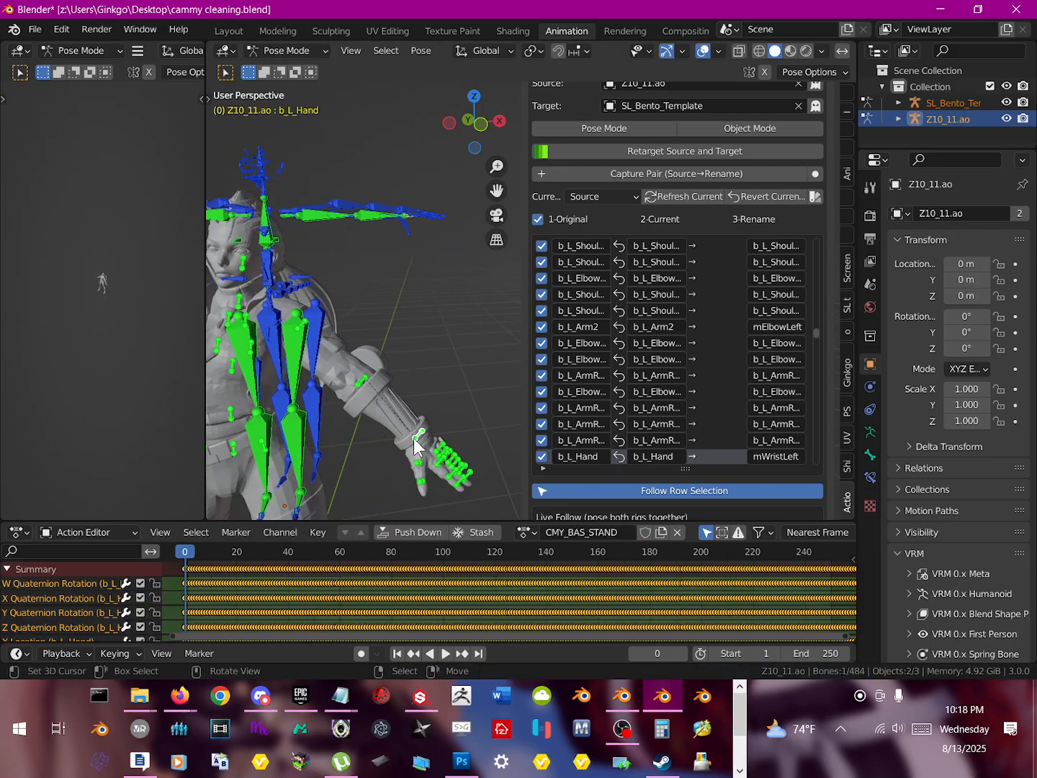
right_click(406, 224)
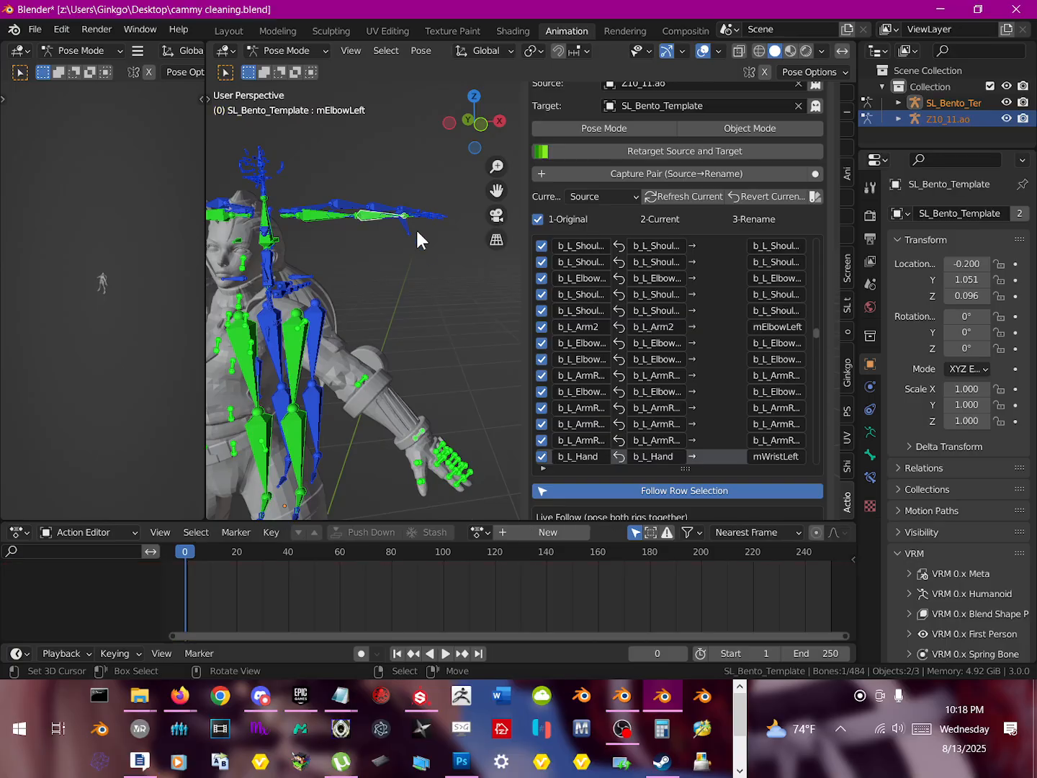
Step: Revert cammy cleaning.blend to its last saved version
middle_click_drag(438, 392, 408, 377)
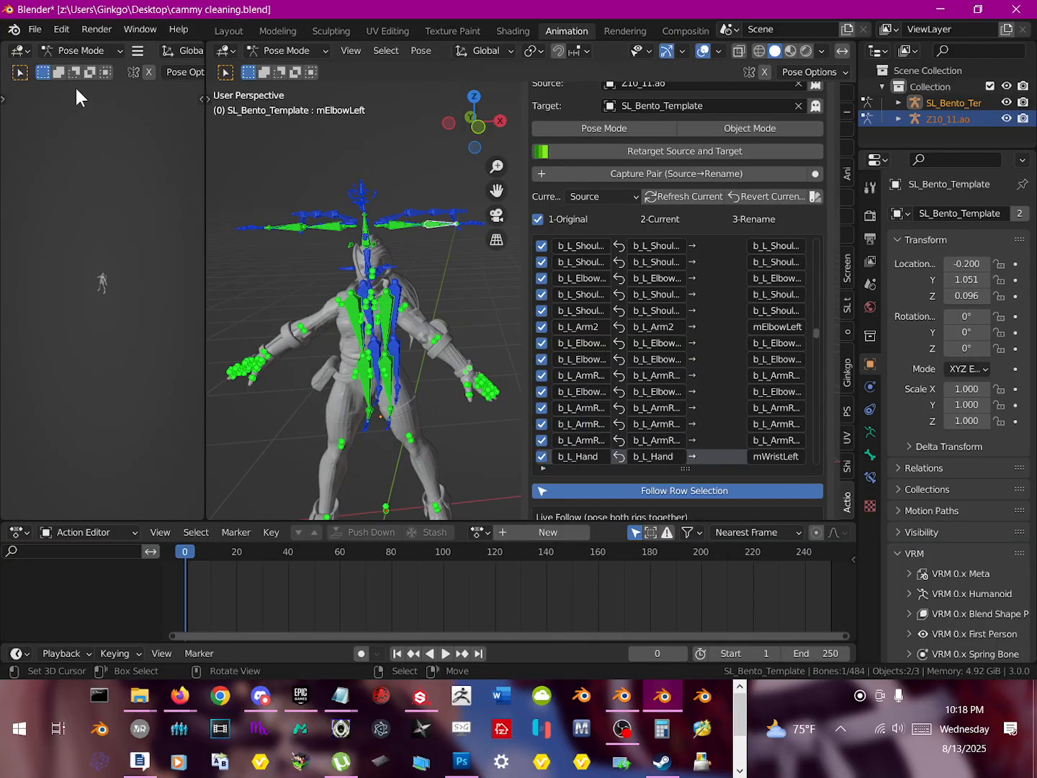
left_click(37, 27)
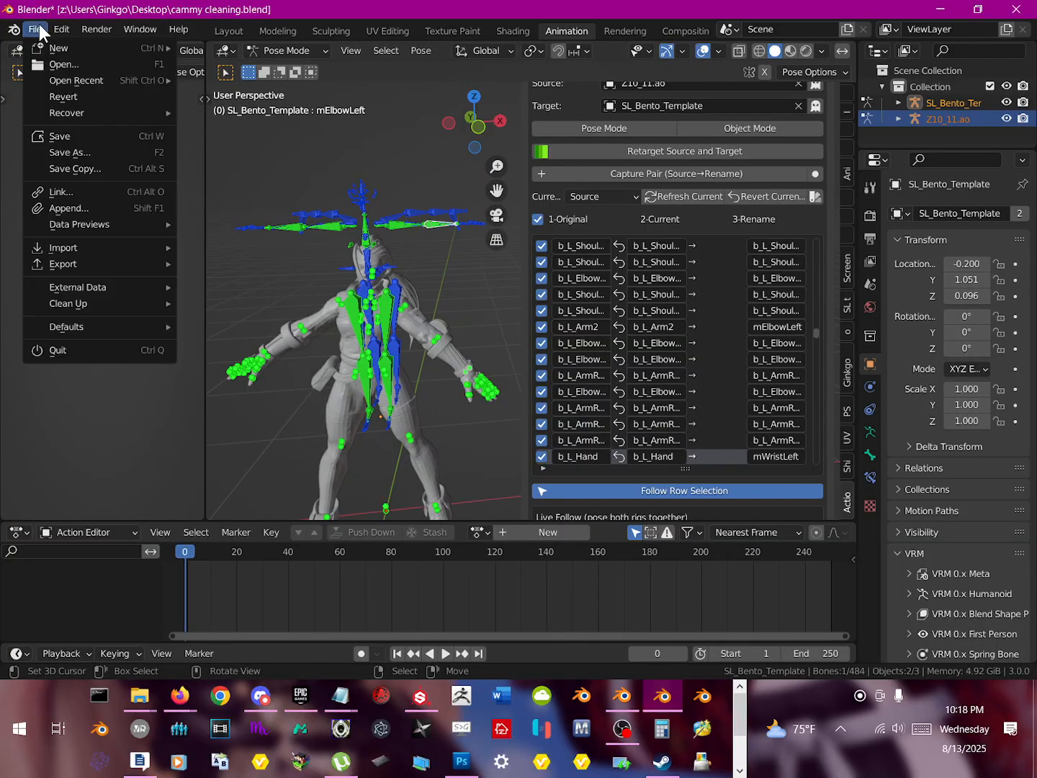
left_click(87, 98)
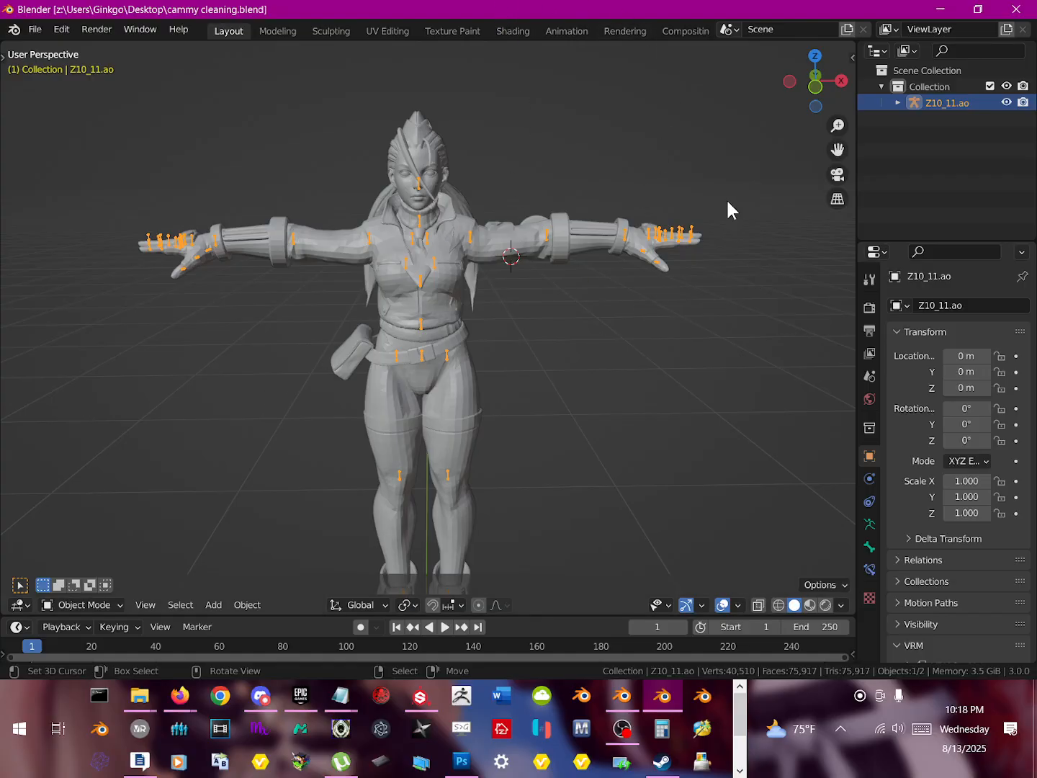
Step: Switch to the Animation workspace and load the Bento skeleton from the SL tools
left_click(279, 33)
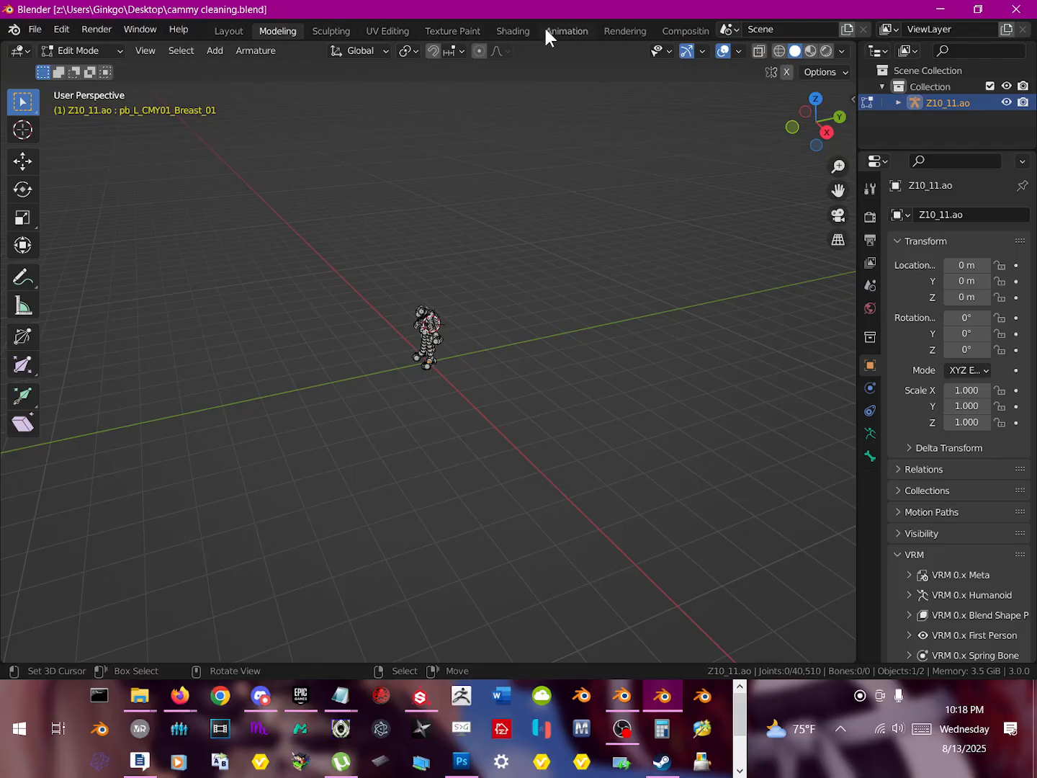
scroll(565, 228, "up", 8)
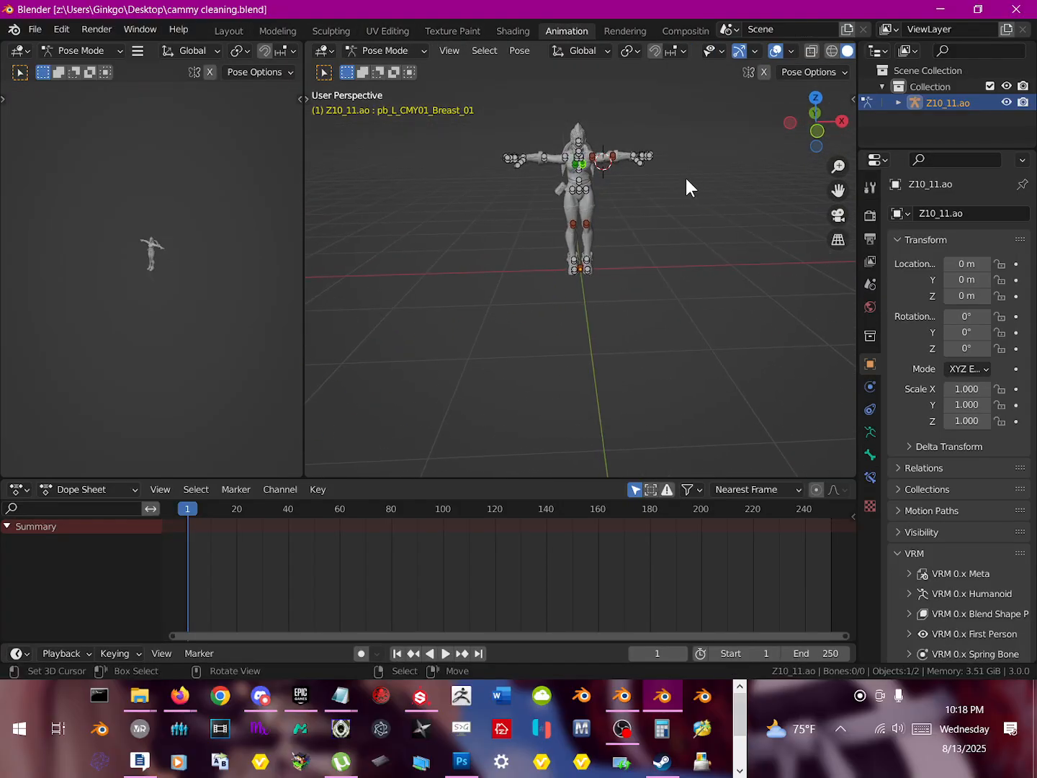
middle_click_drag(625, 124, 630, 299, "shift")
left_click(855, 100)
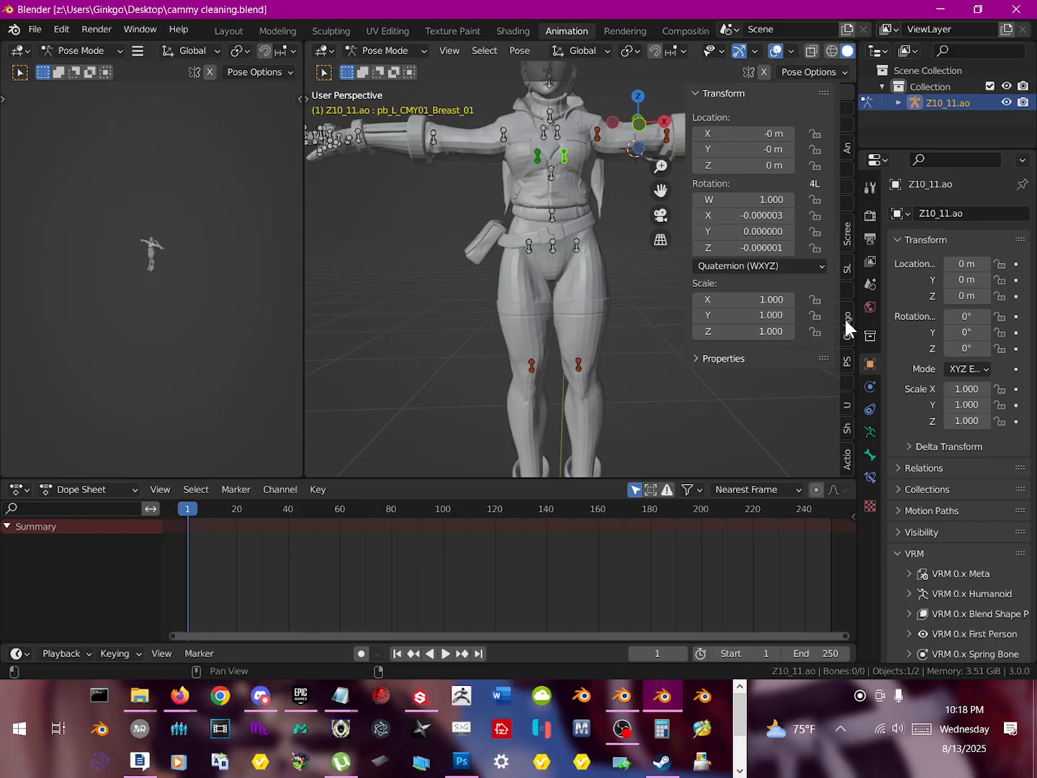
left_click(847, 265)
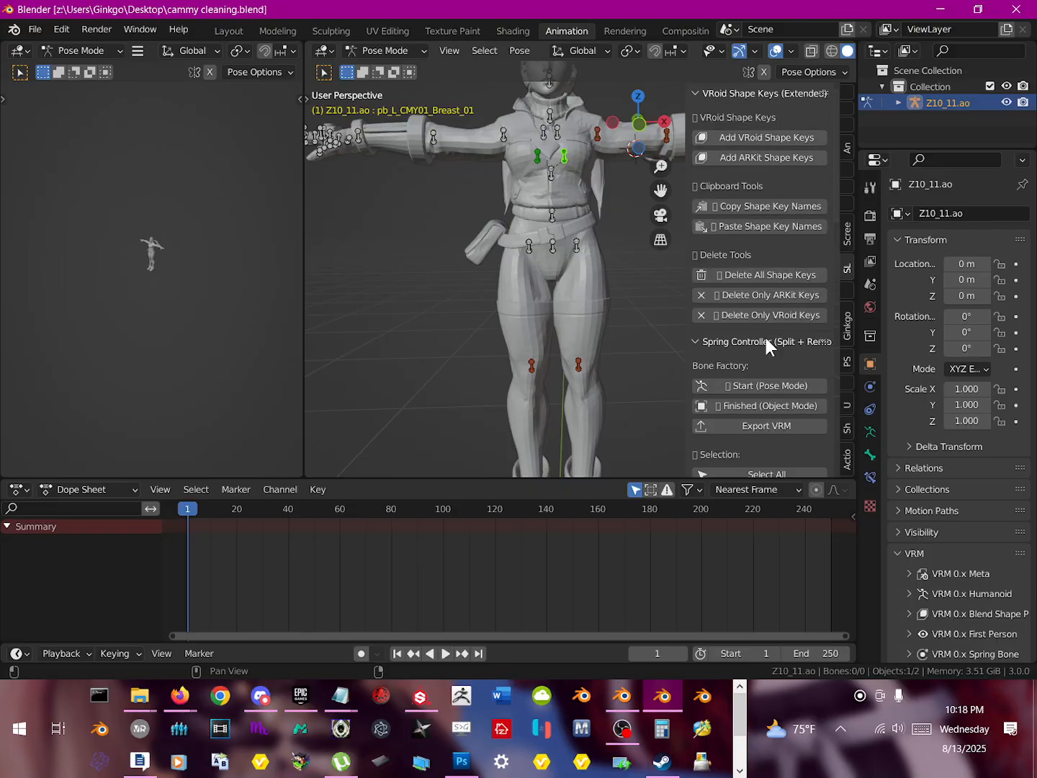
scroll(762, 353, "down", 6)
scroll(757, 360, "down", 12)
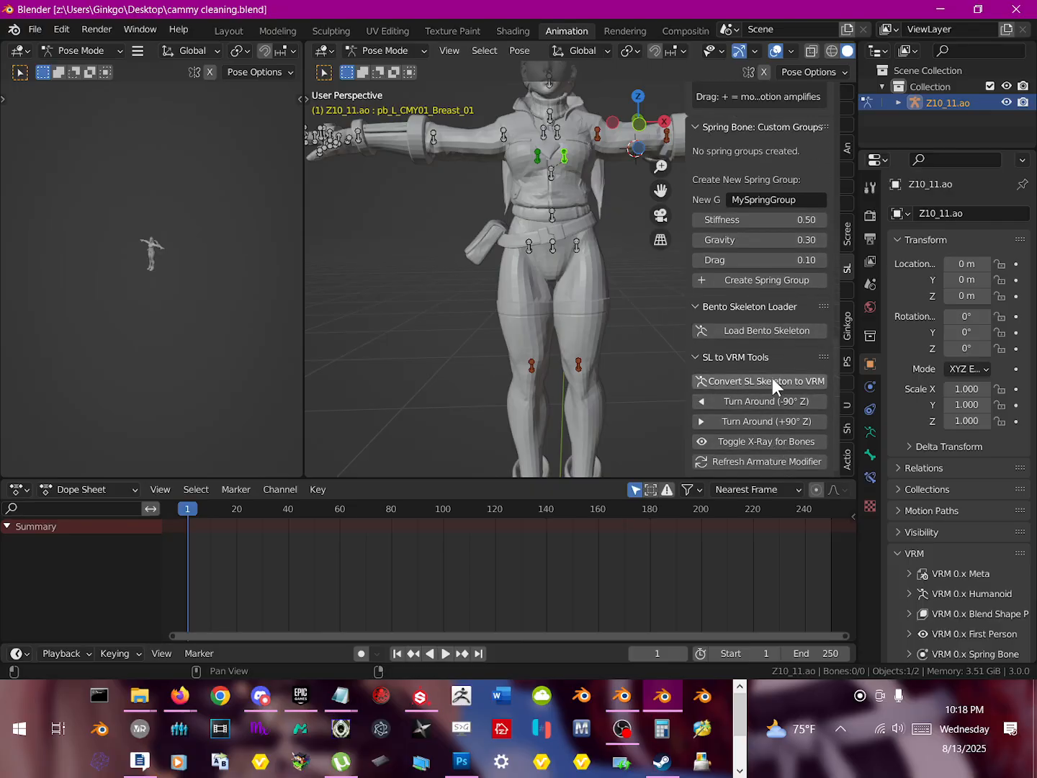
left_click(775, 331)
Step: Move the SL_Bento_Template armature behind the character, to about X -0.496, Y 1.371, Z 0.172
middle_click_drag(580, 319, 552, 333)
key("g")
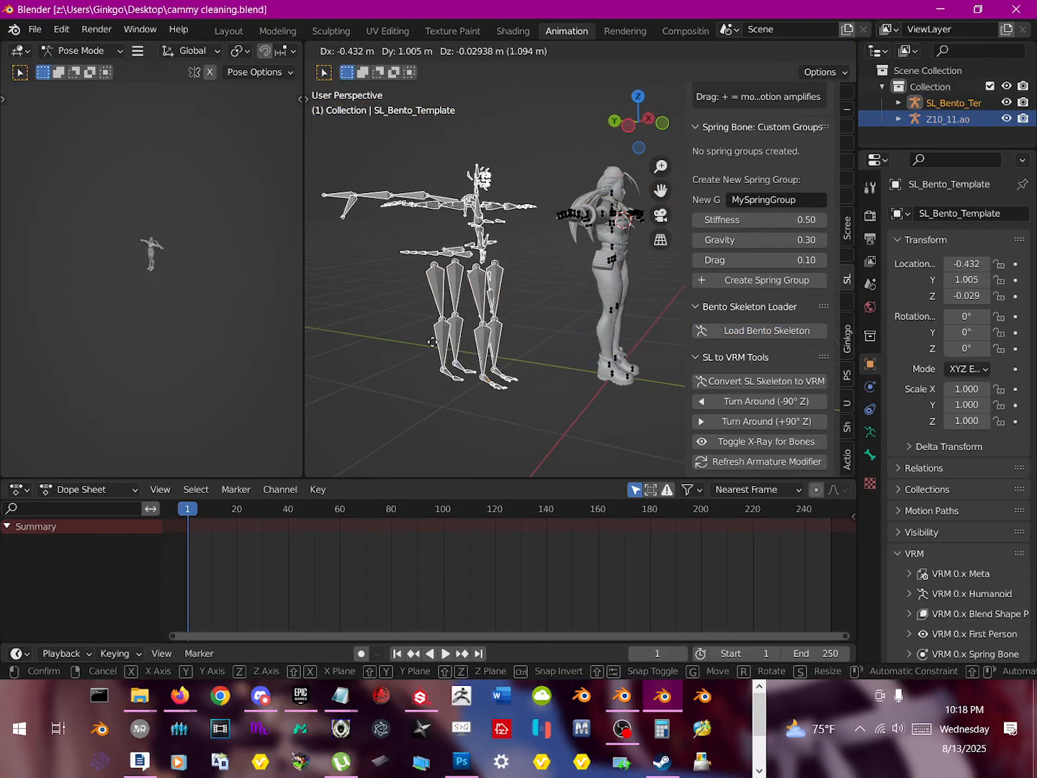
left_click(426, 323)
middle_click_drag(462, 329, 420, 397)
key("g")
left_click(484, 368)
scroll(520, 324, "up", 2)
middle_click_drag(556, 313, 501, 356, "shift")
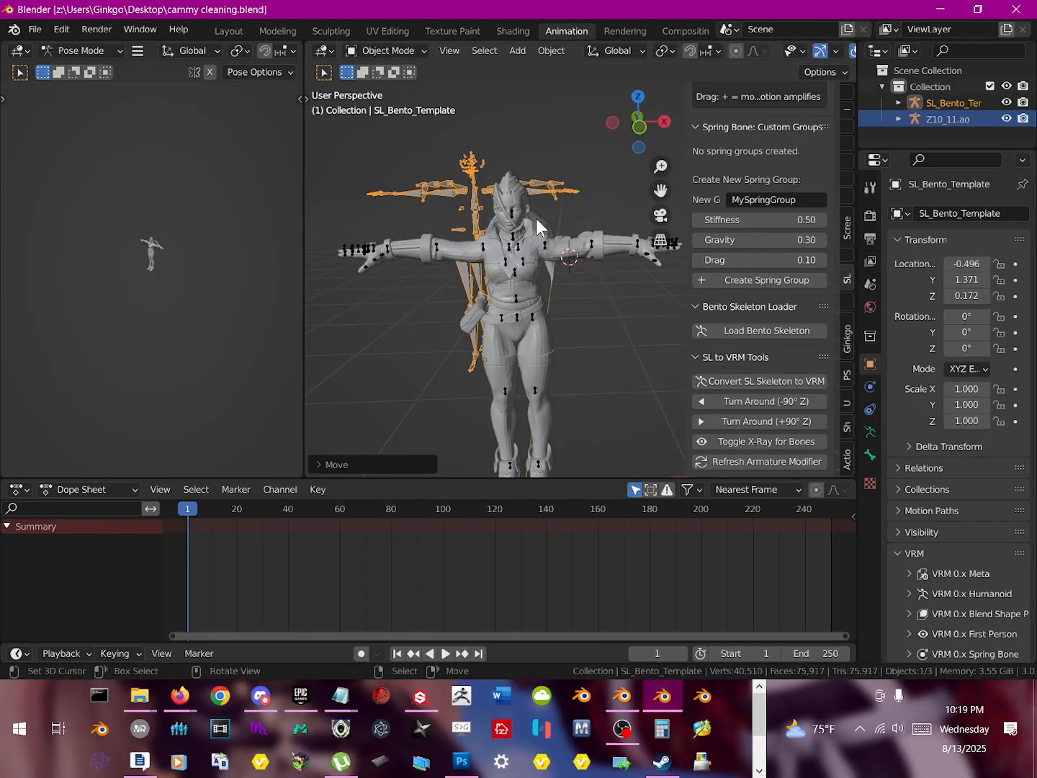
Step: Set Z10_11.ao as the Action Jackson source and SL_Bento_Template as the target, and run Retarget Source and Target
right_click(543, 245)
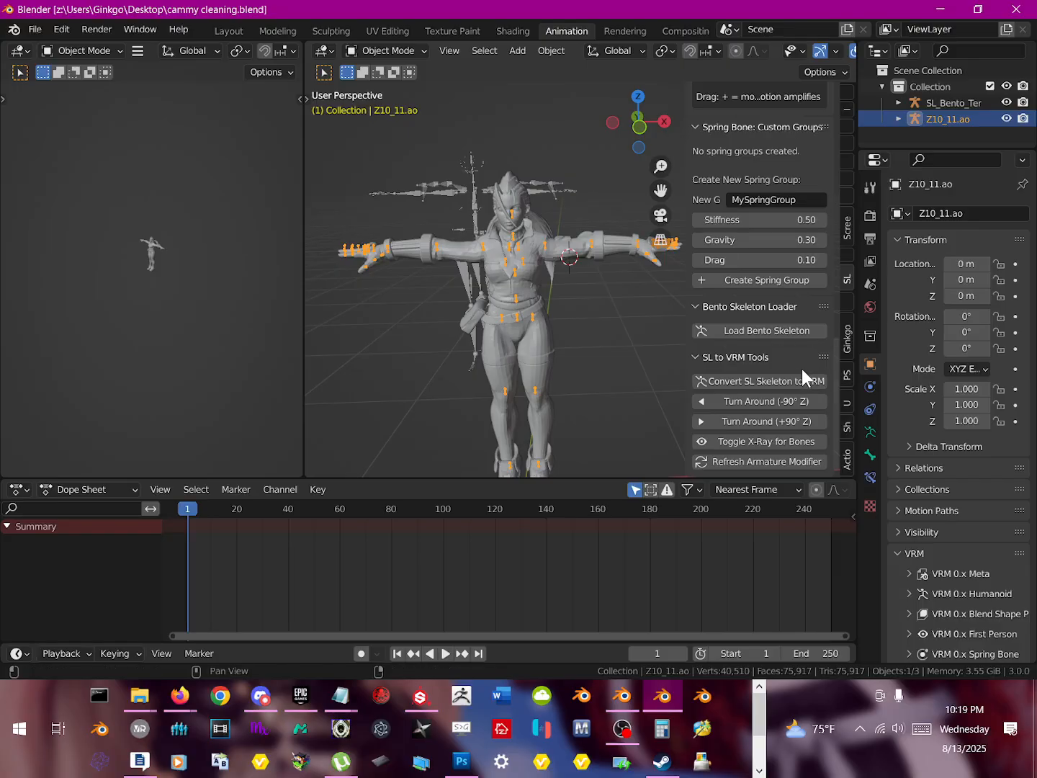
left_click(847, 458)
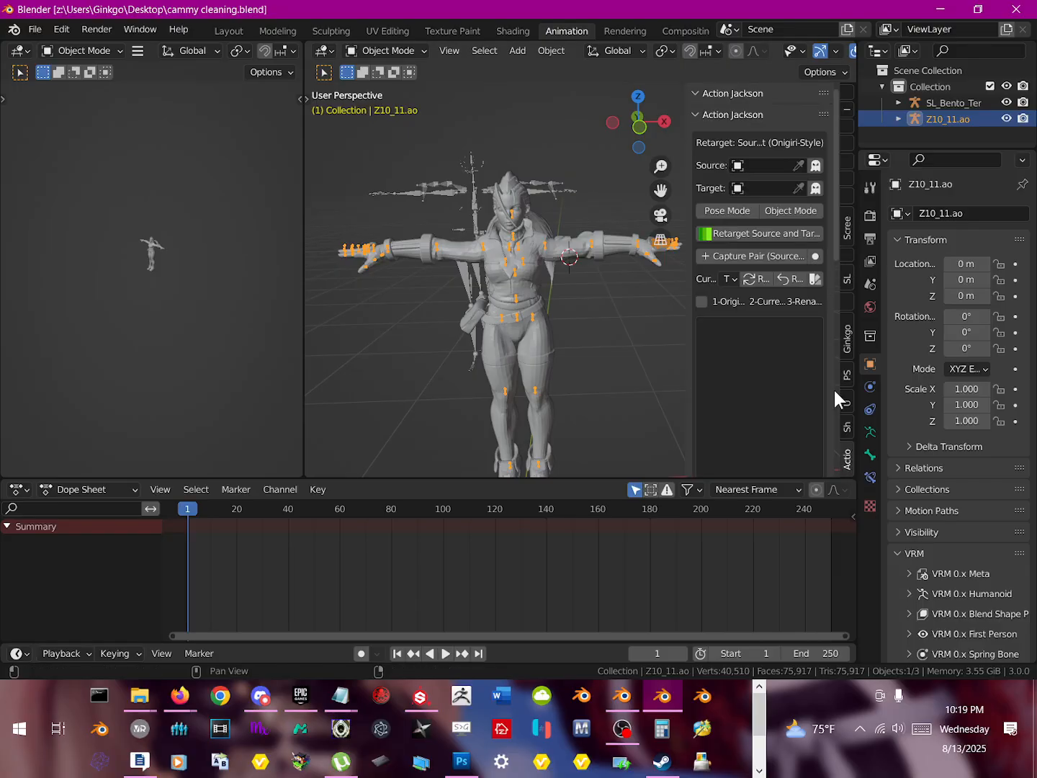
left_click(792, 166)
left_click(762, 204)
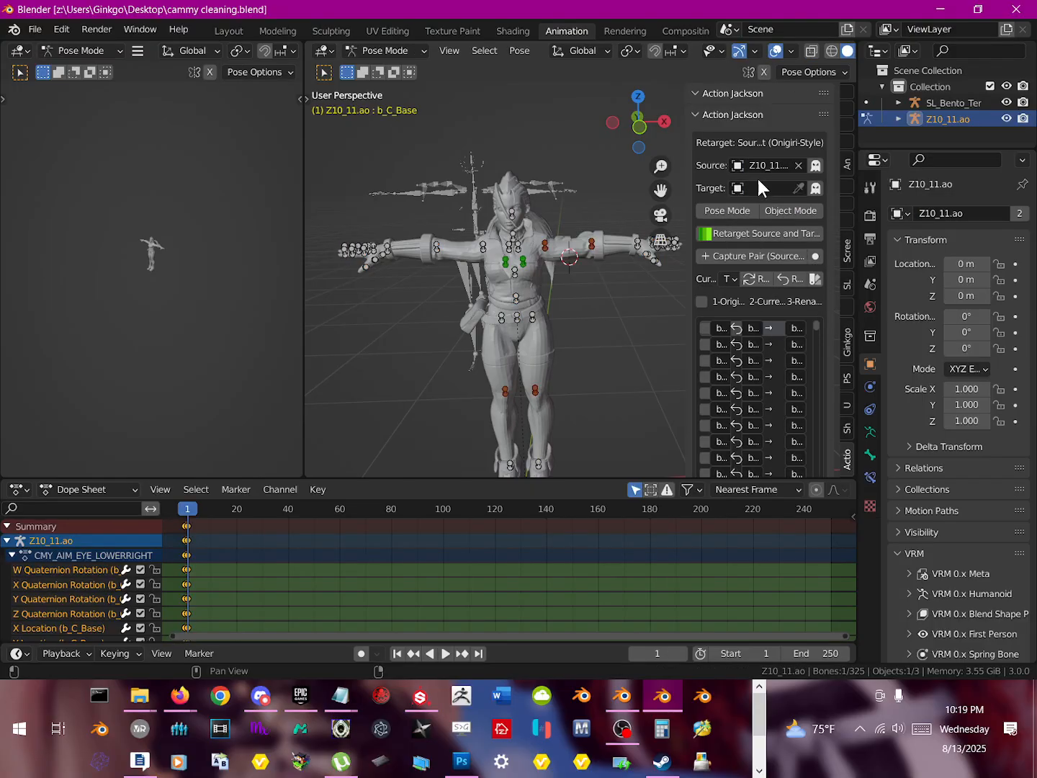
left_click(765, 188)
left_click(759, 209)
left_click(734, 234)
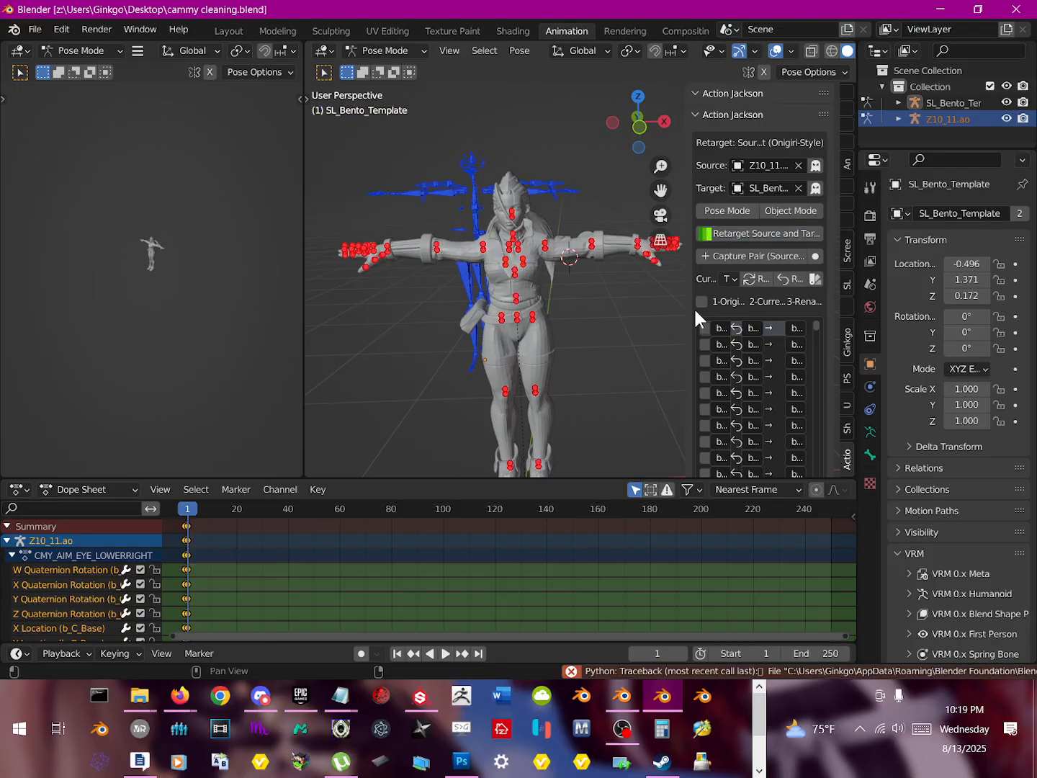
Step: Widen the Action Jackson sidebar and capture the pair of b_L_Arm1 on the source and mShoulderLeft on the target
right_click(684, 315, "shift")
left_click_drag(685, 192, 591, 180)
scroll(492, 233, "up", 2)
middle_click_drag(492, 233, 507, 246)
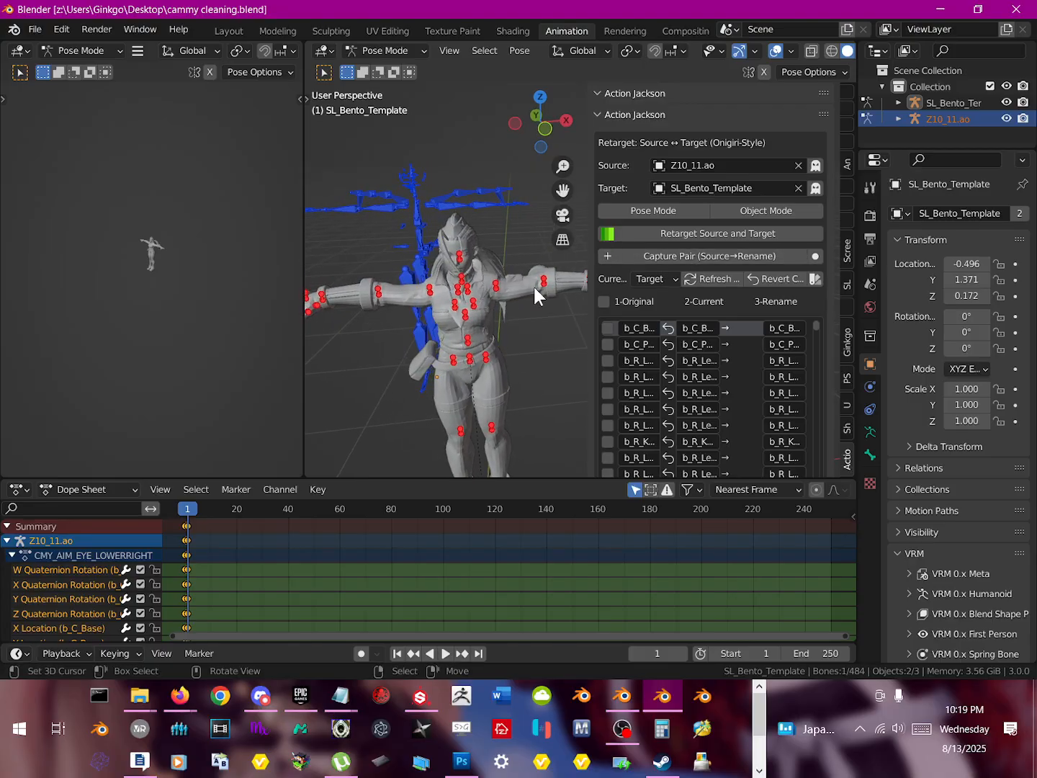
left_click(495, 286)
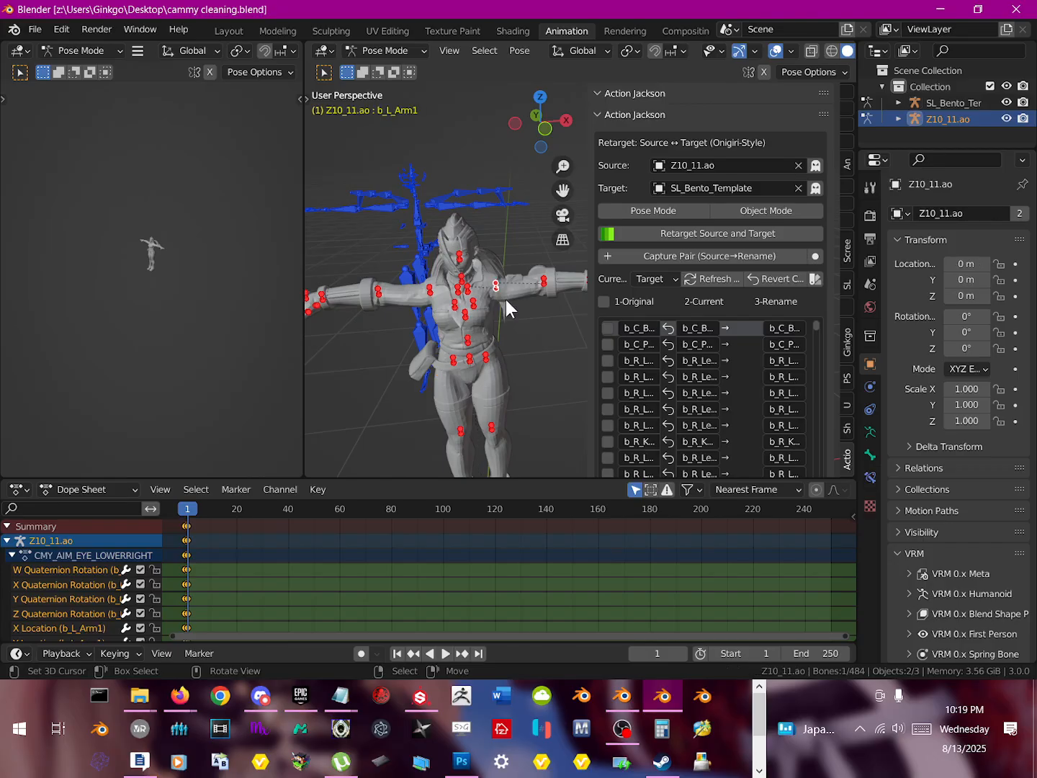
left_click(443, 215)
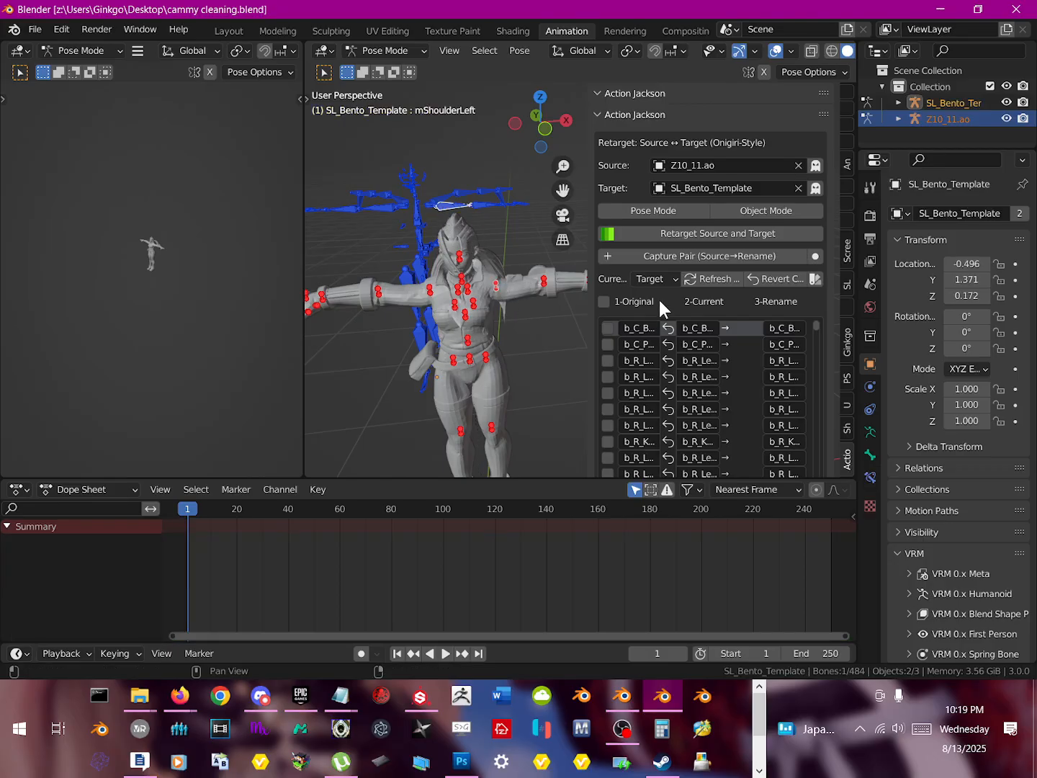
left_click(680, 254)
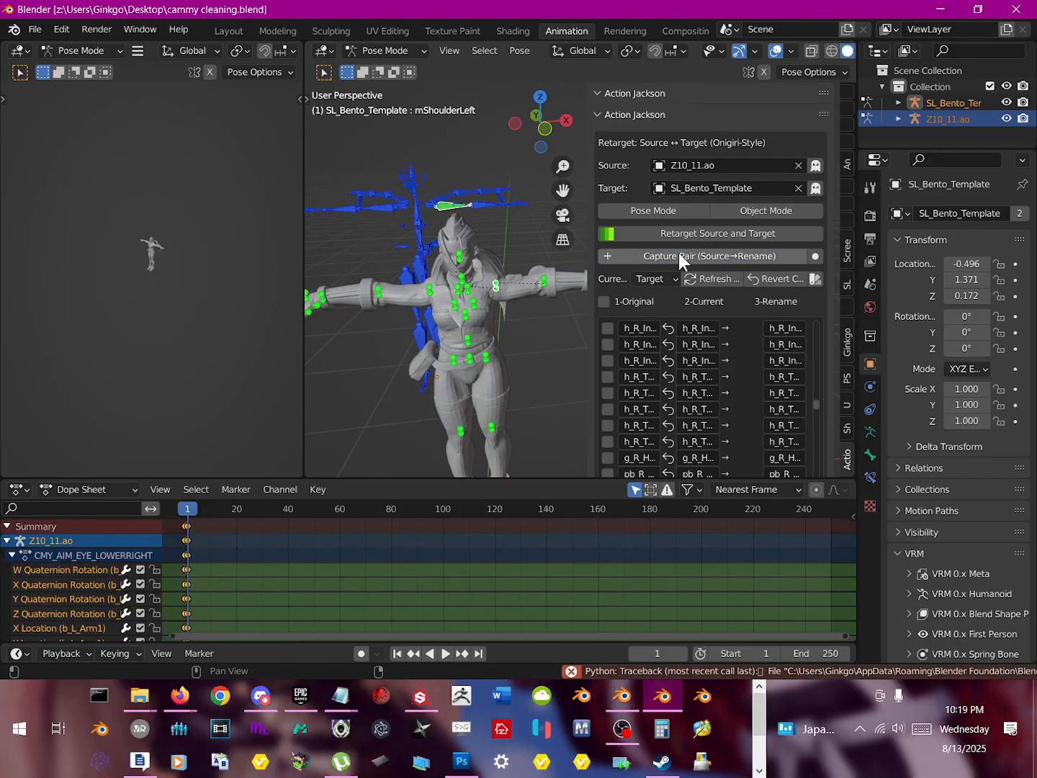
Step: Capture the pair of b_L_Arm2 on Z10_11.ao and mElbowLeft on SL_Bento_Template
left_click(543, 278)
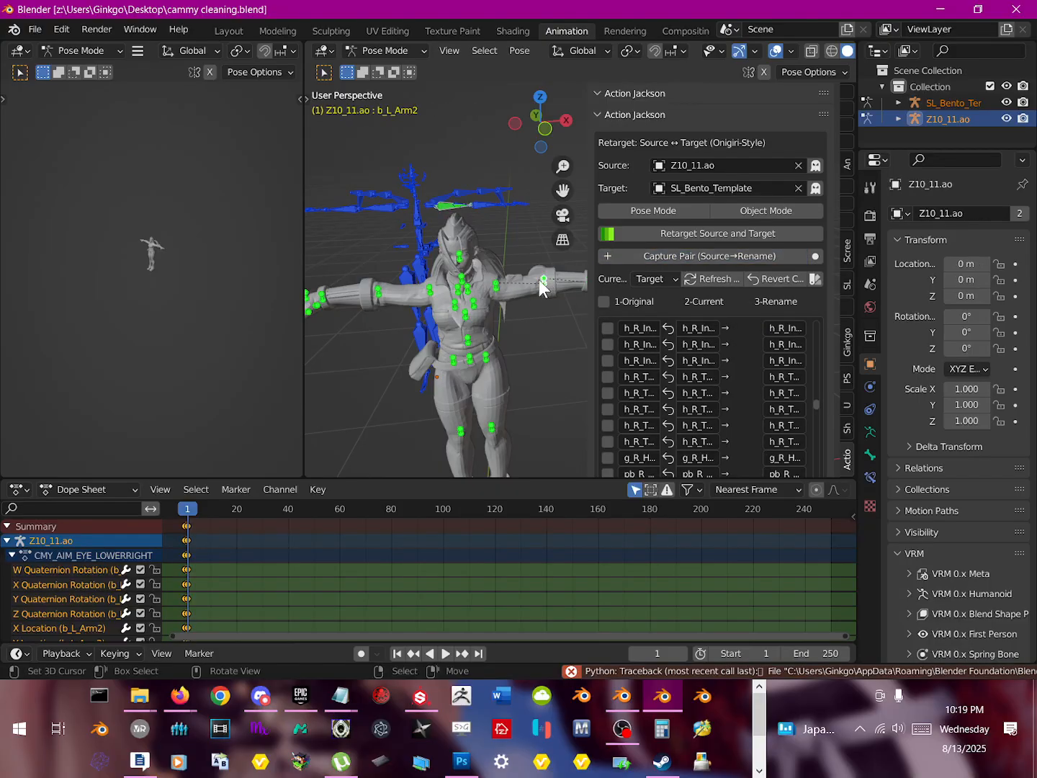
left_click(479, 204)
left_click(678, 249)
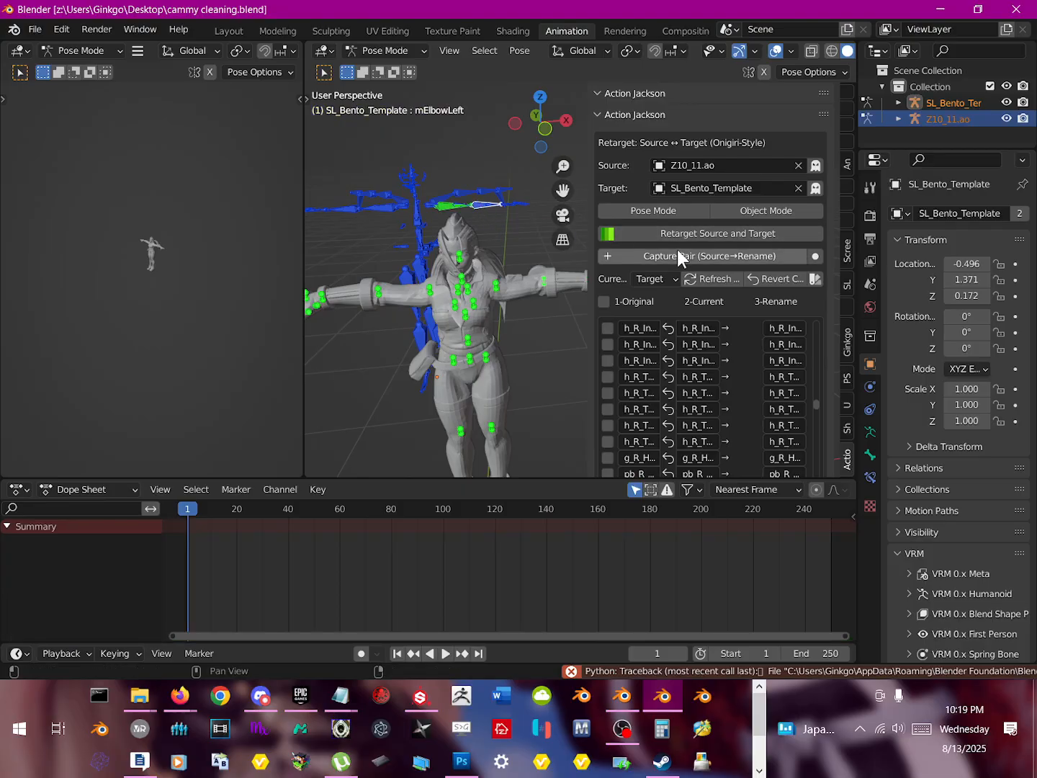
Step: Capture the pair of b_L_Hand on Z10_11.ao and mWristLeft on SL_Bento_Template
middle_click_drag(513, 275, 445, 285, "shift")
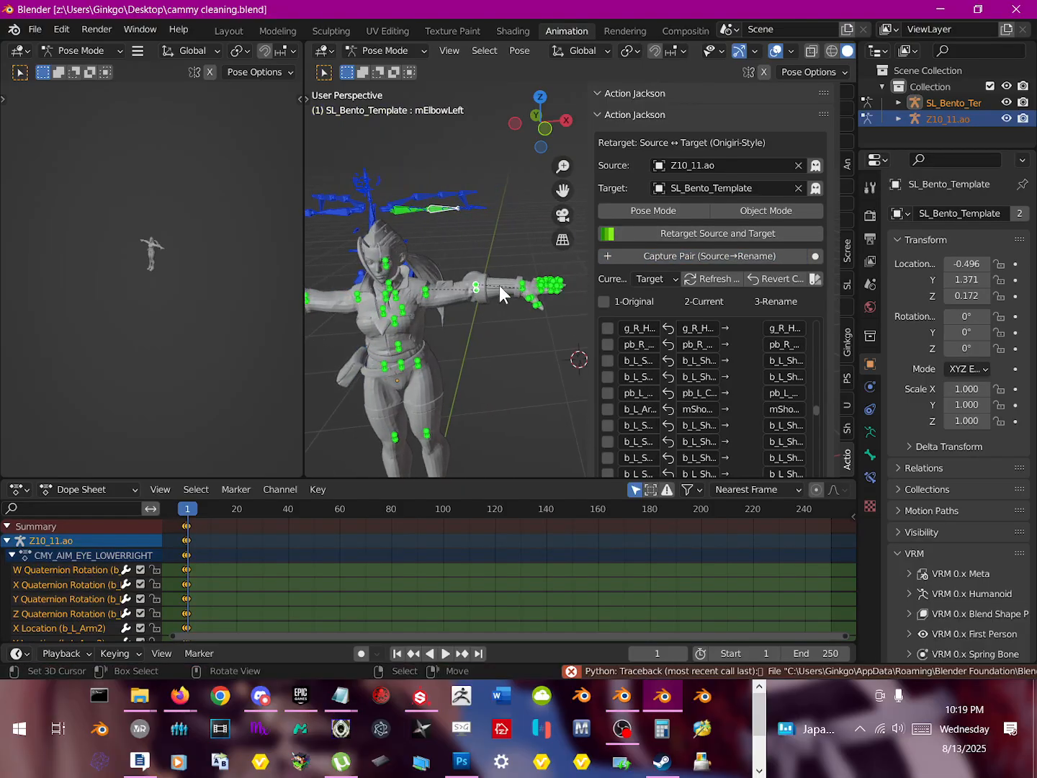
left_click(522, 287)
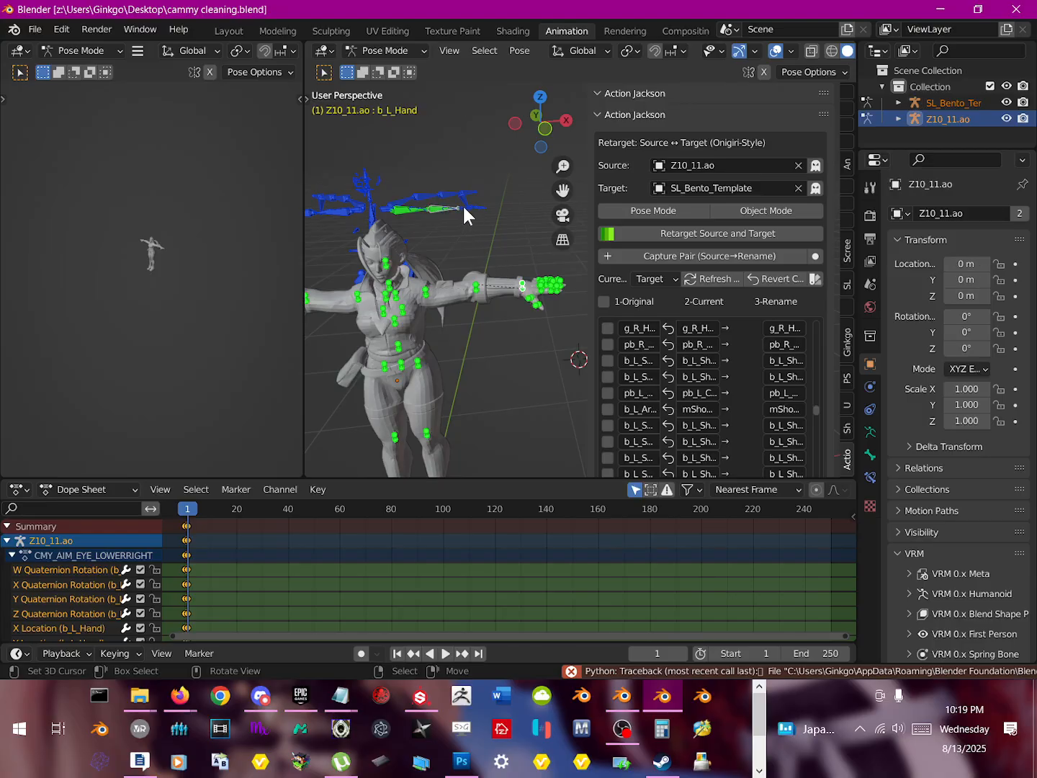
left_click(463, 207)
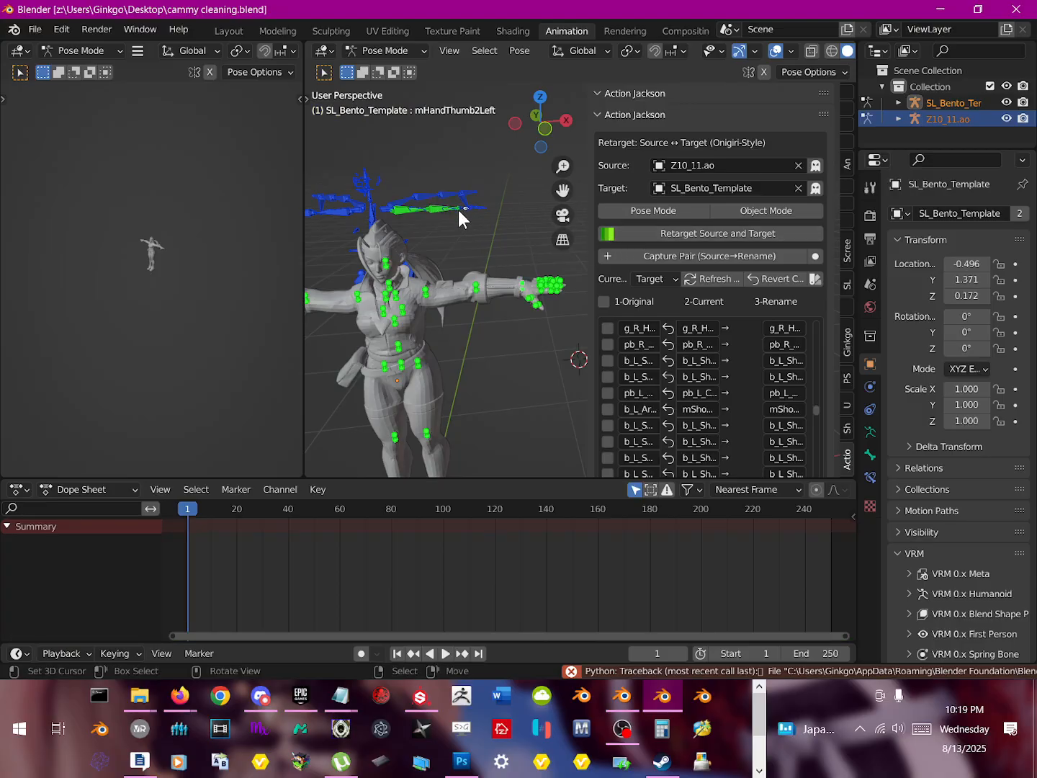
middle_click_drag(458, 209, 379, 203)
left_click(379, 205)
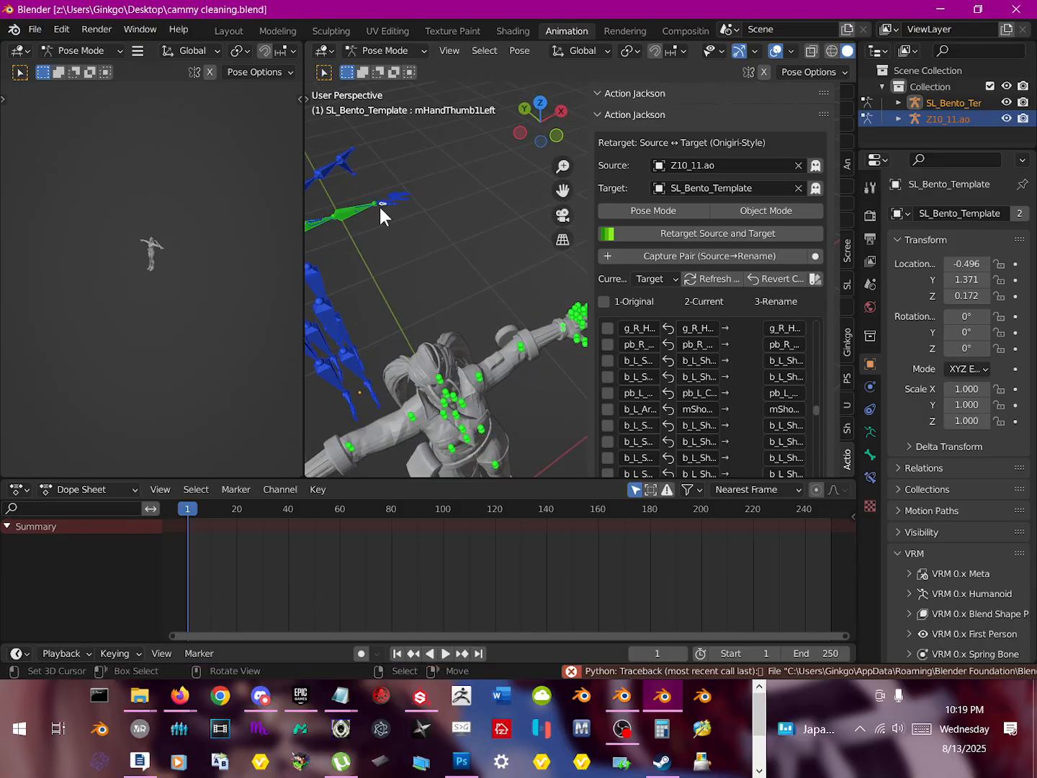
left_click(382, 197)
left_click(690, 256)
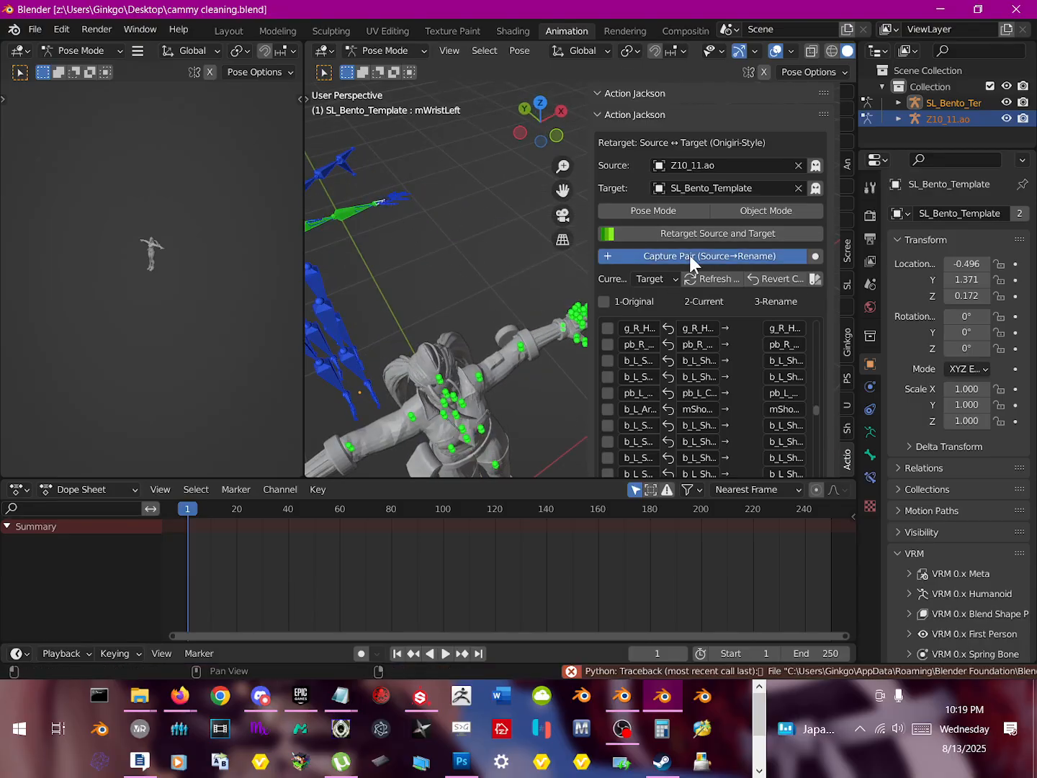
Step: Capture the pair of b_R_Arm1 on Z10_11.ao and mShoulderRight on SL_Bento_Template
middle_click_drag(456, 273, 508, 306)
left_click(505, 305)
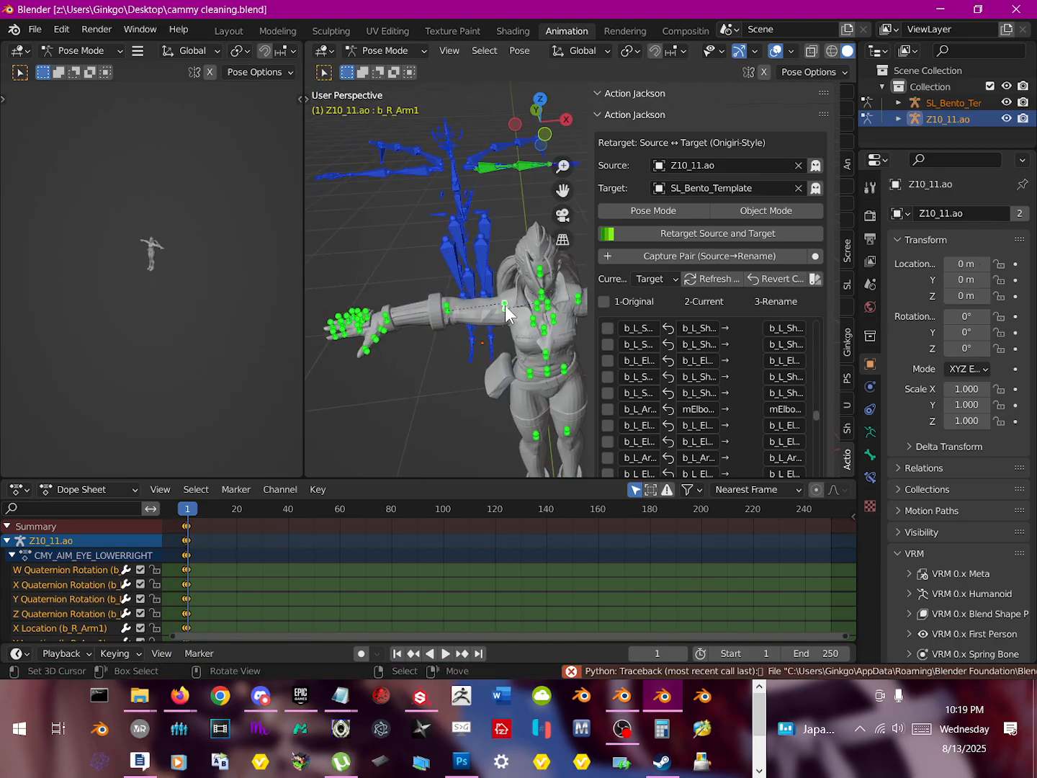
right_click(435, 170)
key("r")
right_click(438, 172)
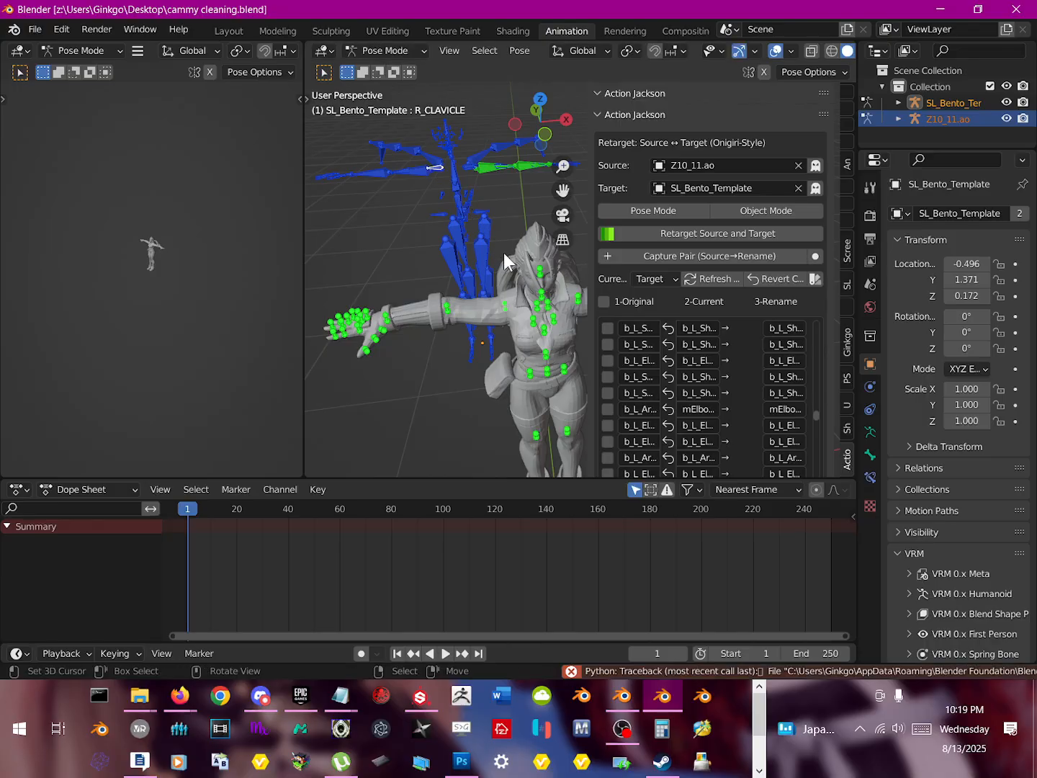
left_click(432, 175)
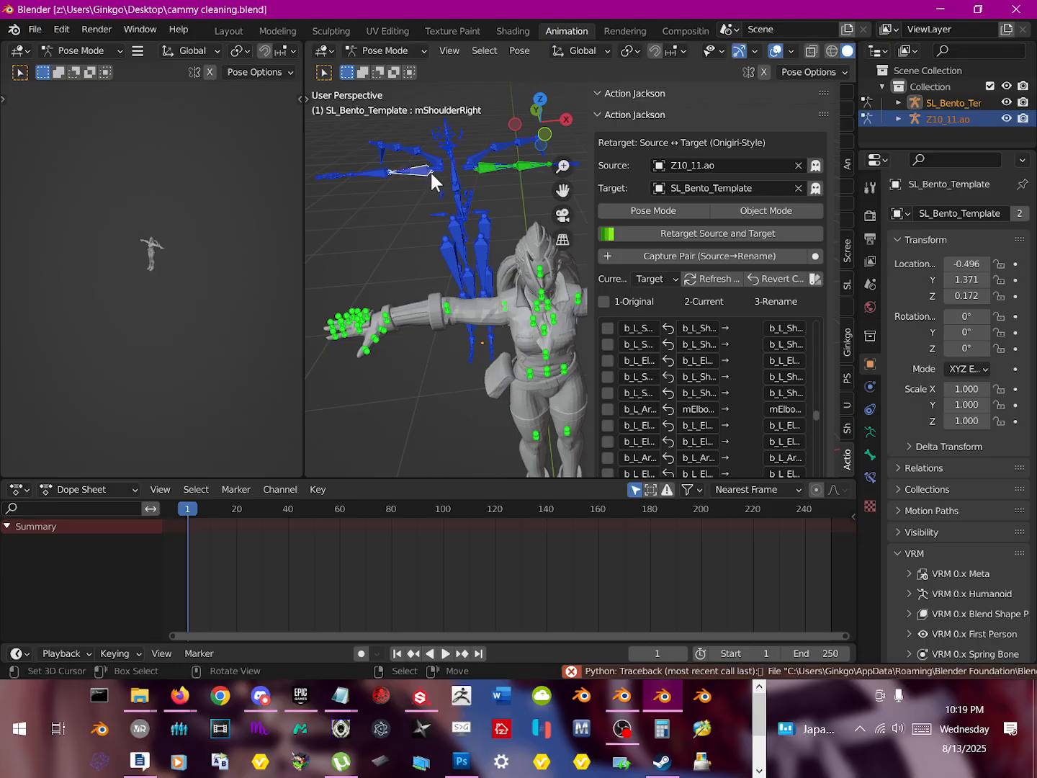
left_click(503, 307)
key("r")
right_click(478, 261)
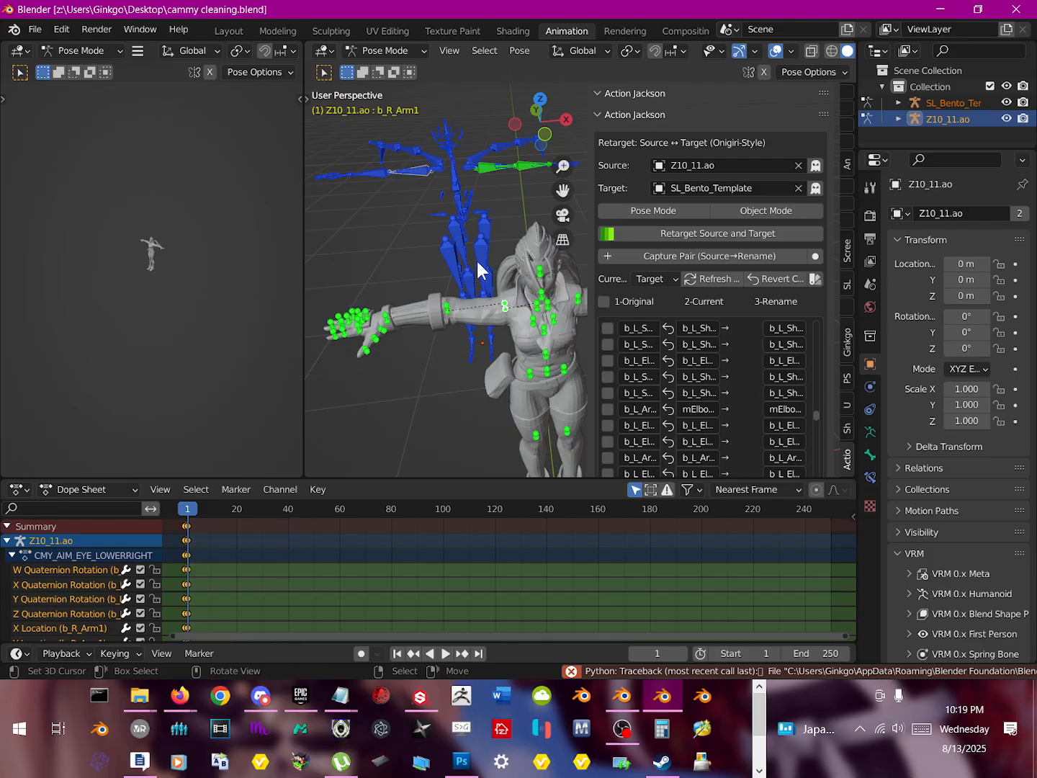
left_click(413, 172)
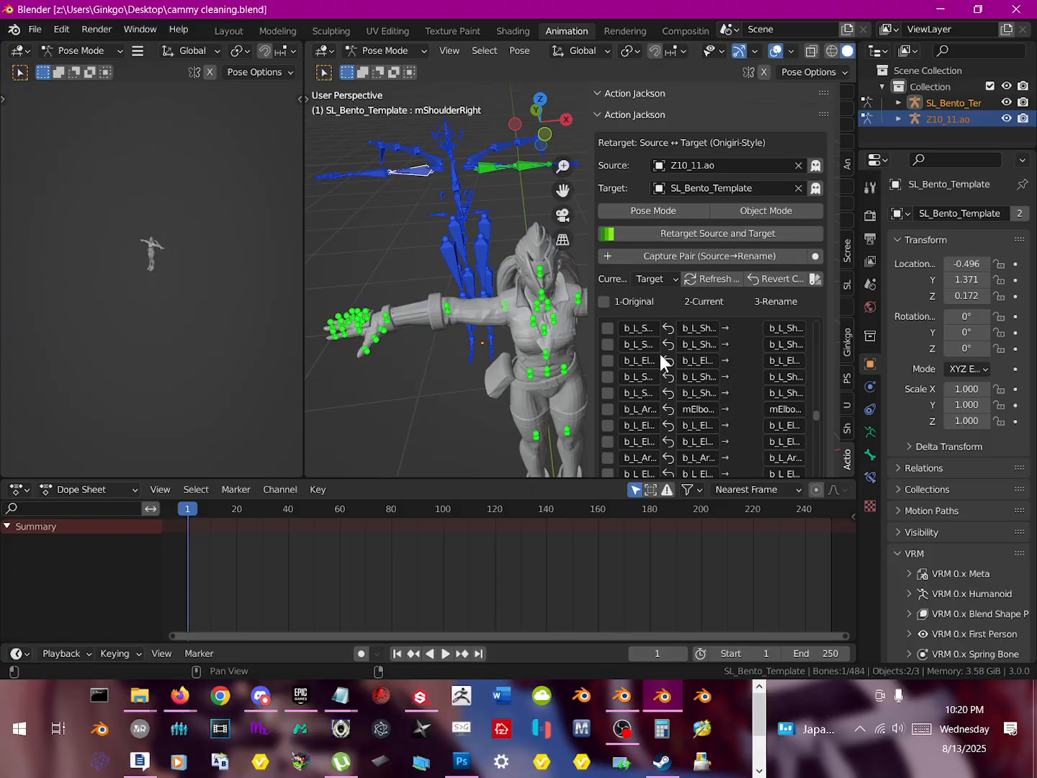
scroll(666, 274, "down", 2)
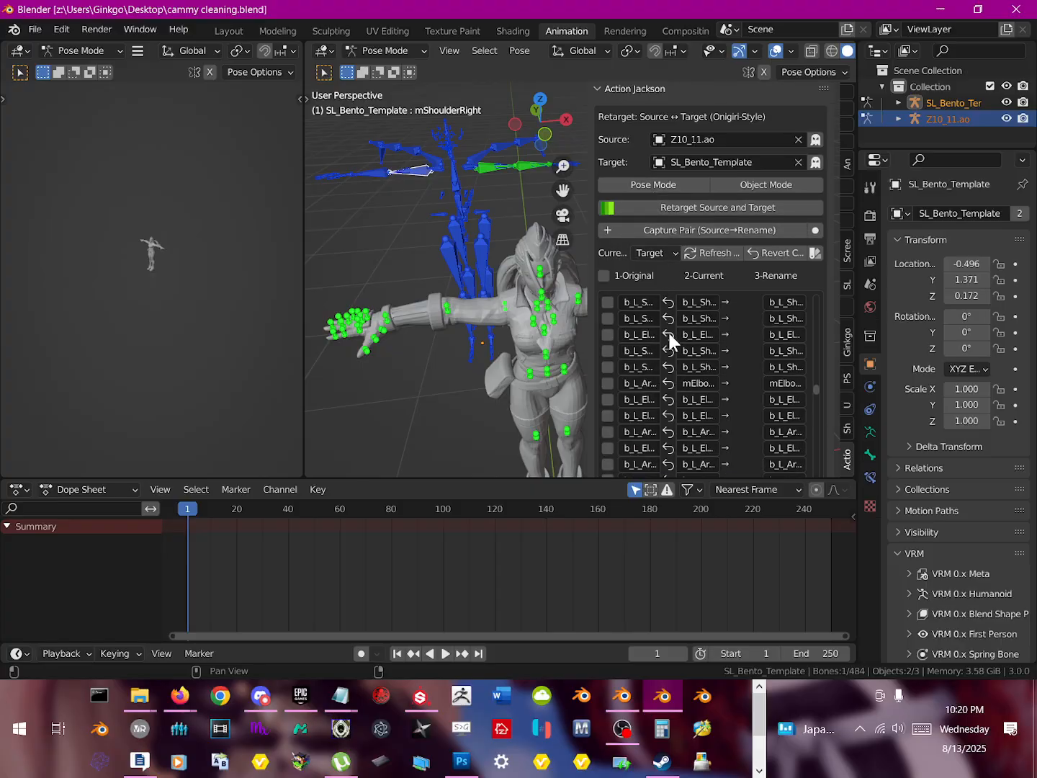
scroll(482, 326, "down", 3)
scroll(479, 323, "up", 3)
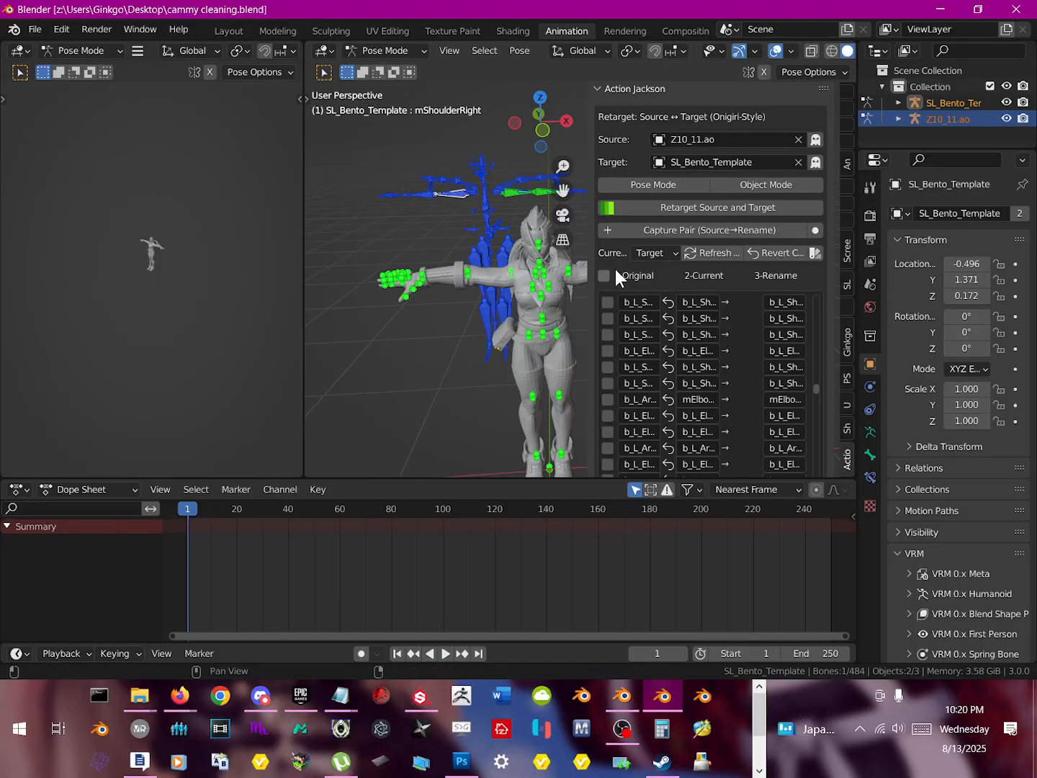
left_click(679, 230)
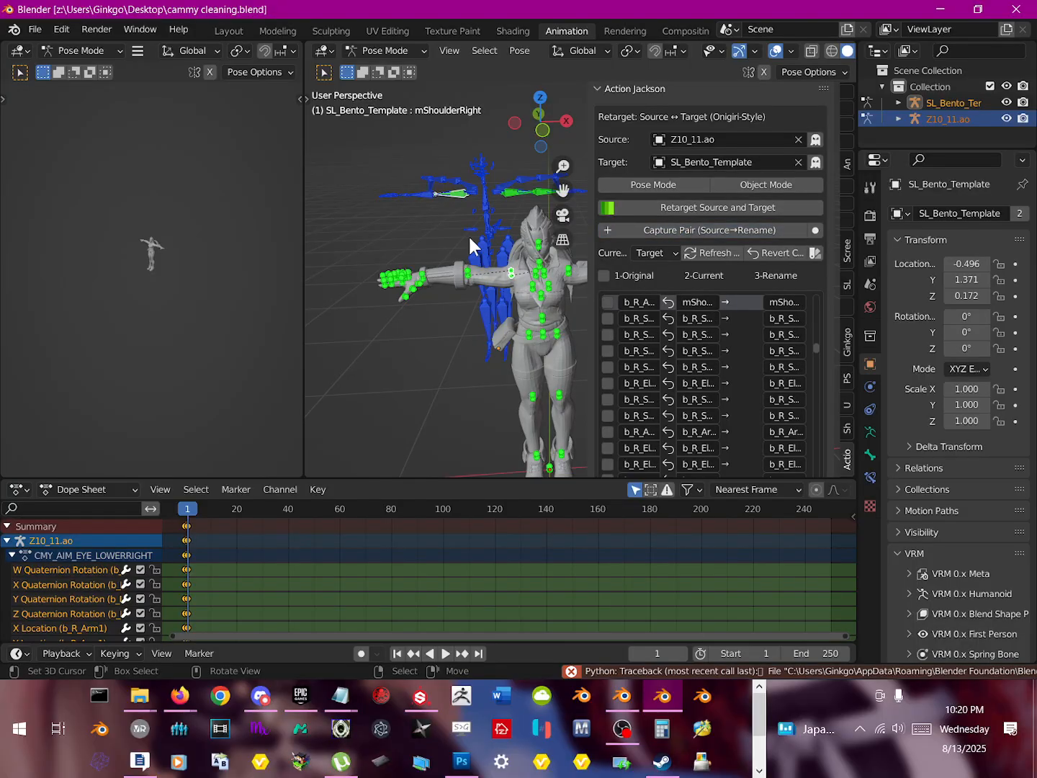
Step: Capture the pair of b_R_Arm2 on Z10_11.ao and mElbowRight on SL_Bento_Template
left_click(422, 196)
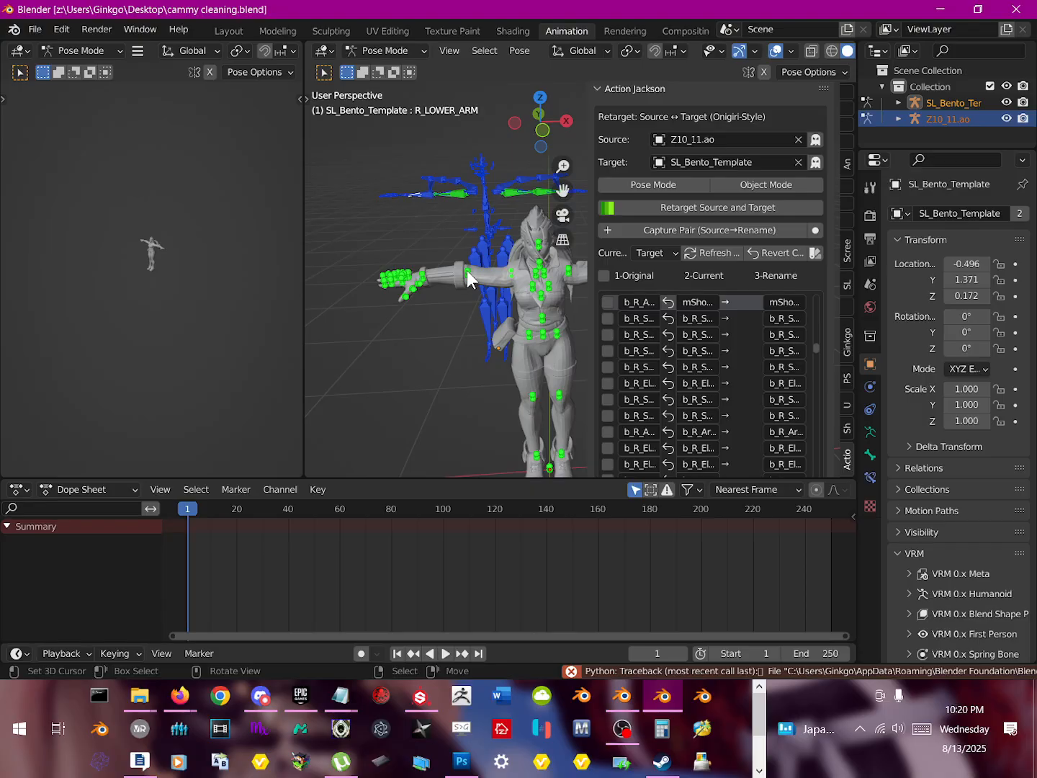
left_click(468, 269)
left_click(429, 193)
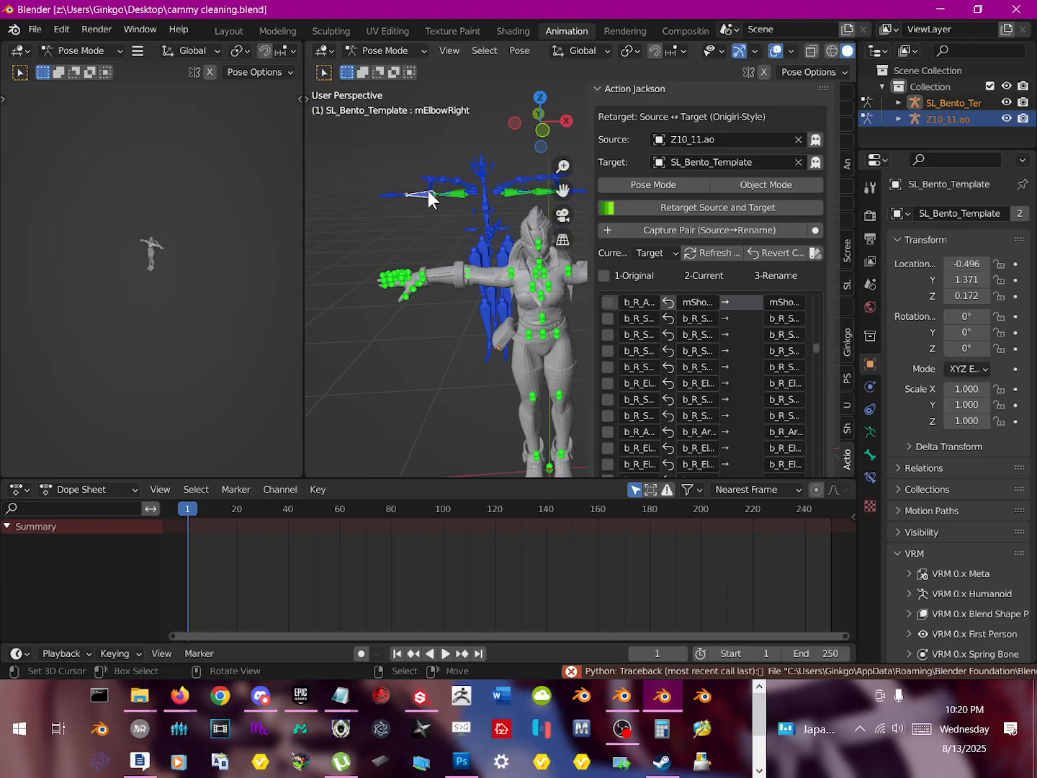
left_click(472, 272)
left_click(646, 226)
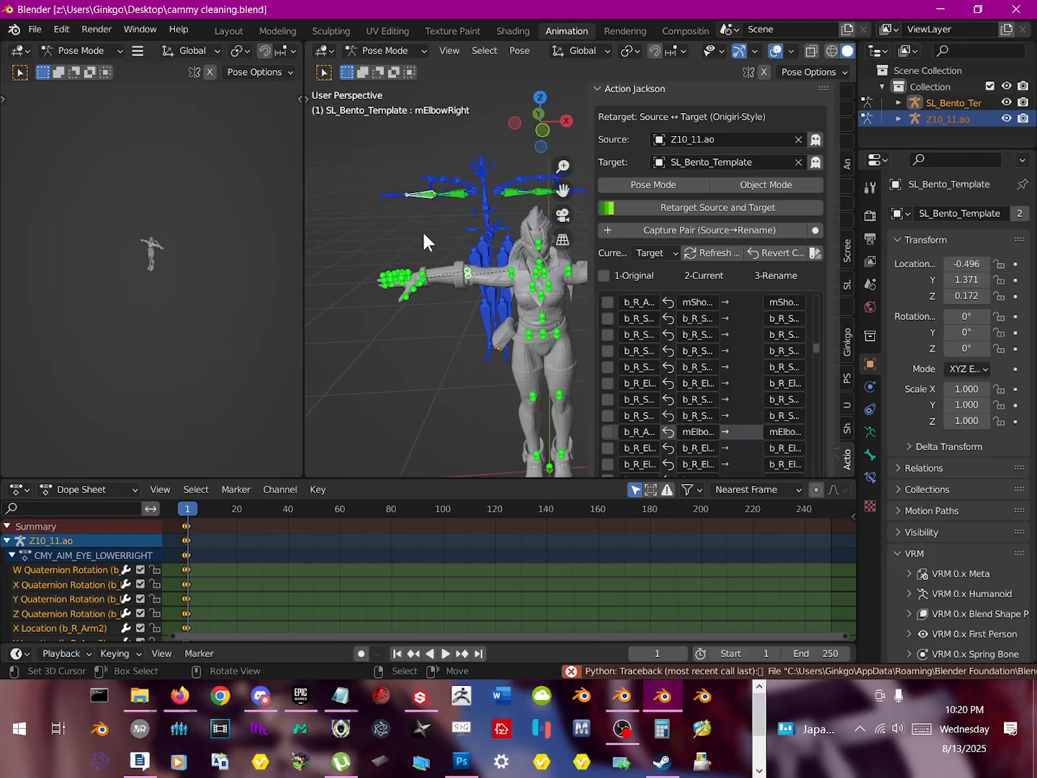
Step: Capture the pair of b_R_Hand on Z10_11.ao and mWristRight on SL_Bento_Template
left_click(399, 192)
middle_click_drag(397, 191, 317, 246)
left_click(315, 252)
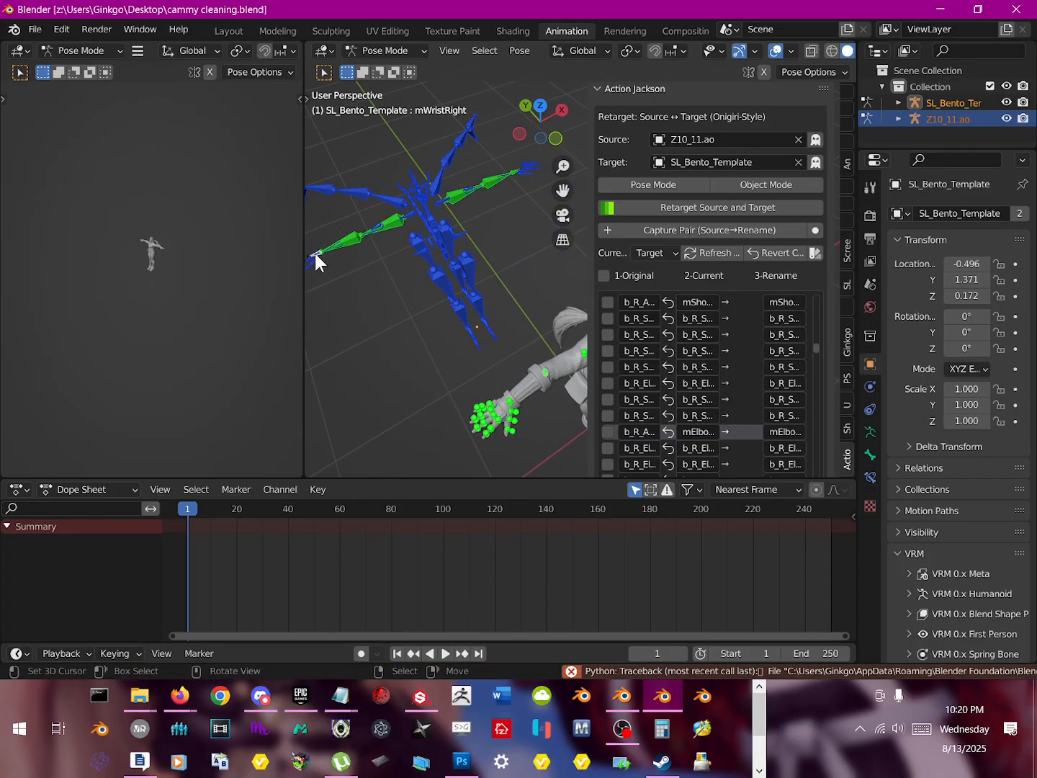
left_click(317, 253)
left_click(317, 250)
middle_click_drag(337, 279, 322, 249)
key("r")
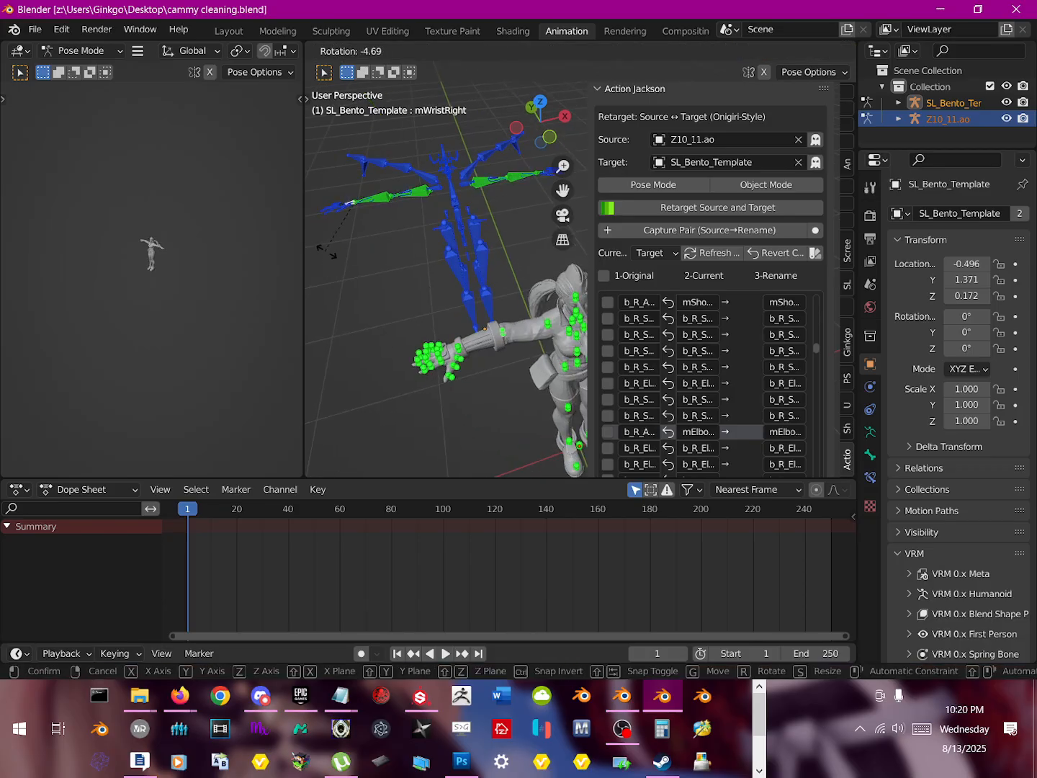
right_click(466, 347)
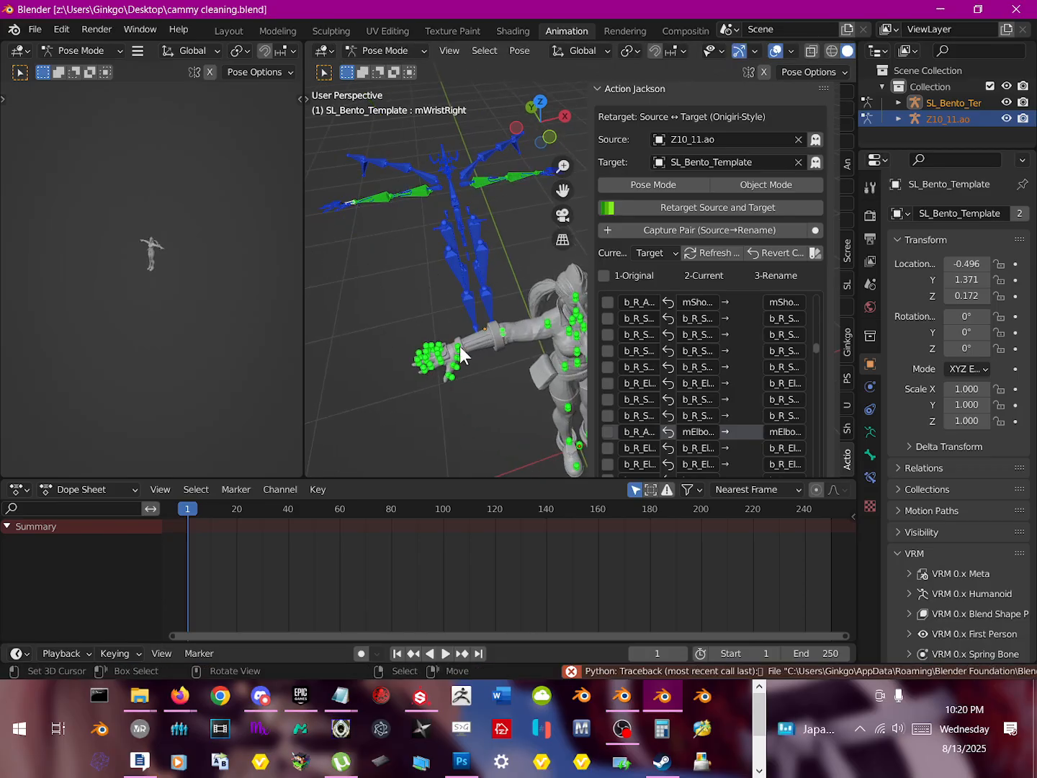
left_click(459, 348)
key("r")
right_click(526, 347)
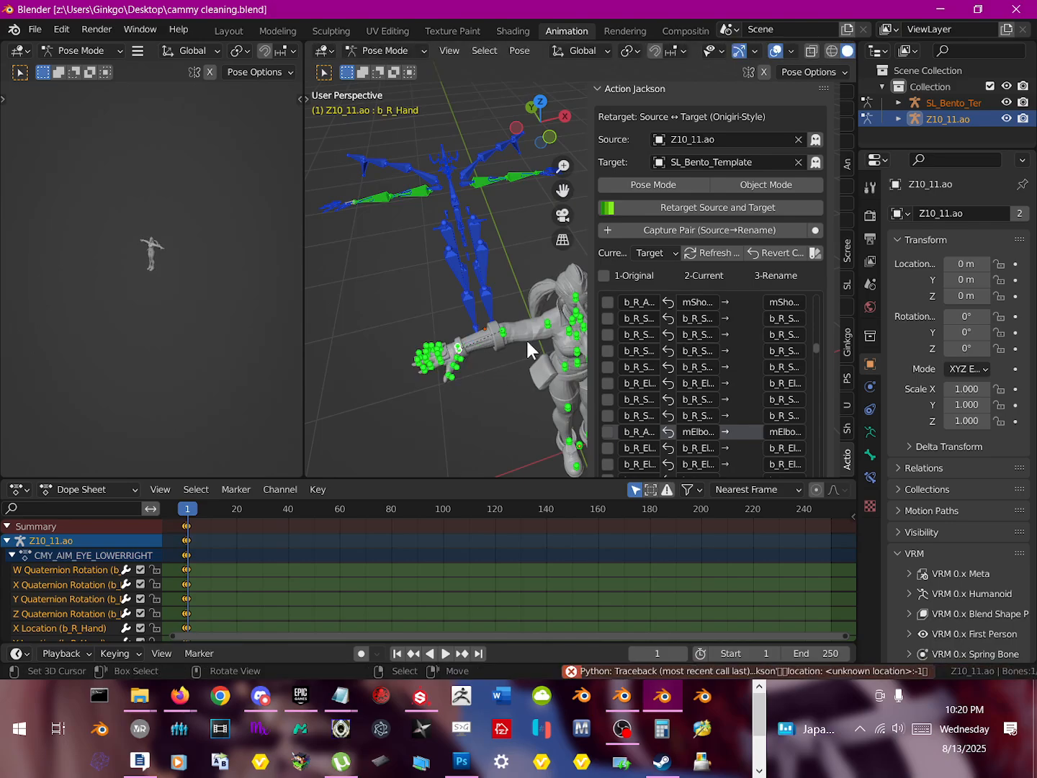
left_click(643, 229)
Step: Select b_C_Chest on Z10_11.ao and test-rotate it freely to check which part of the body it moves
middle_click_drag(513, 345, 484, 314)
scroll(420, 293, "up", 3)
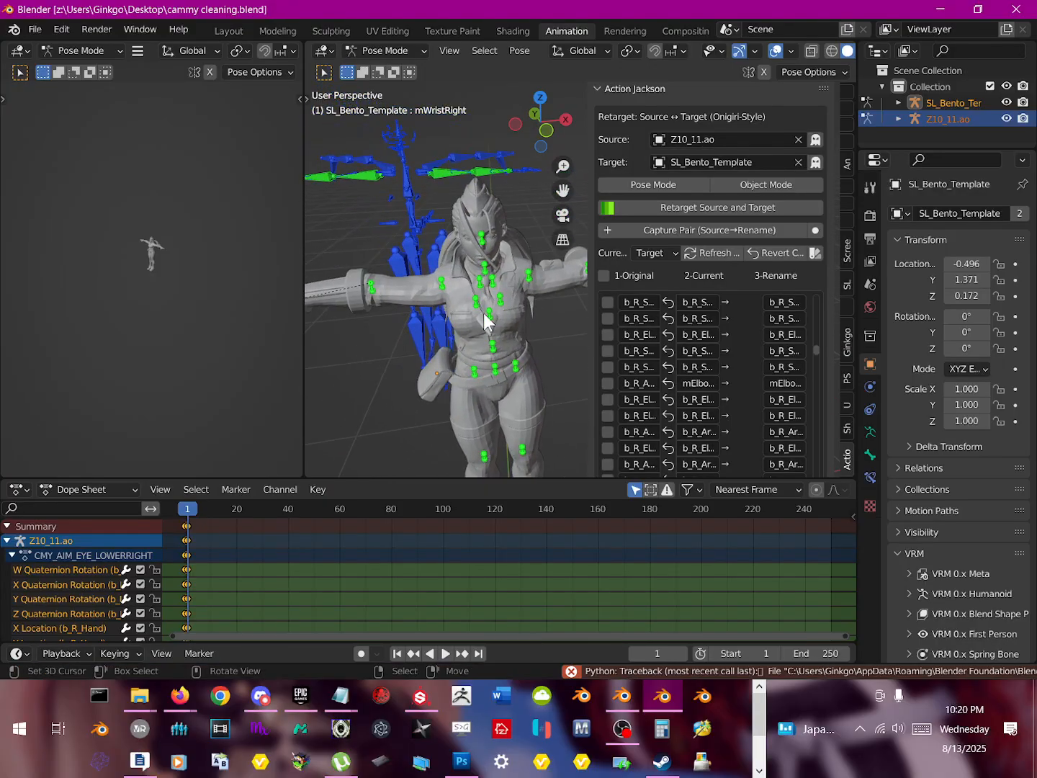
left_click(484, 314)
key("r")
key("r")
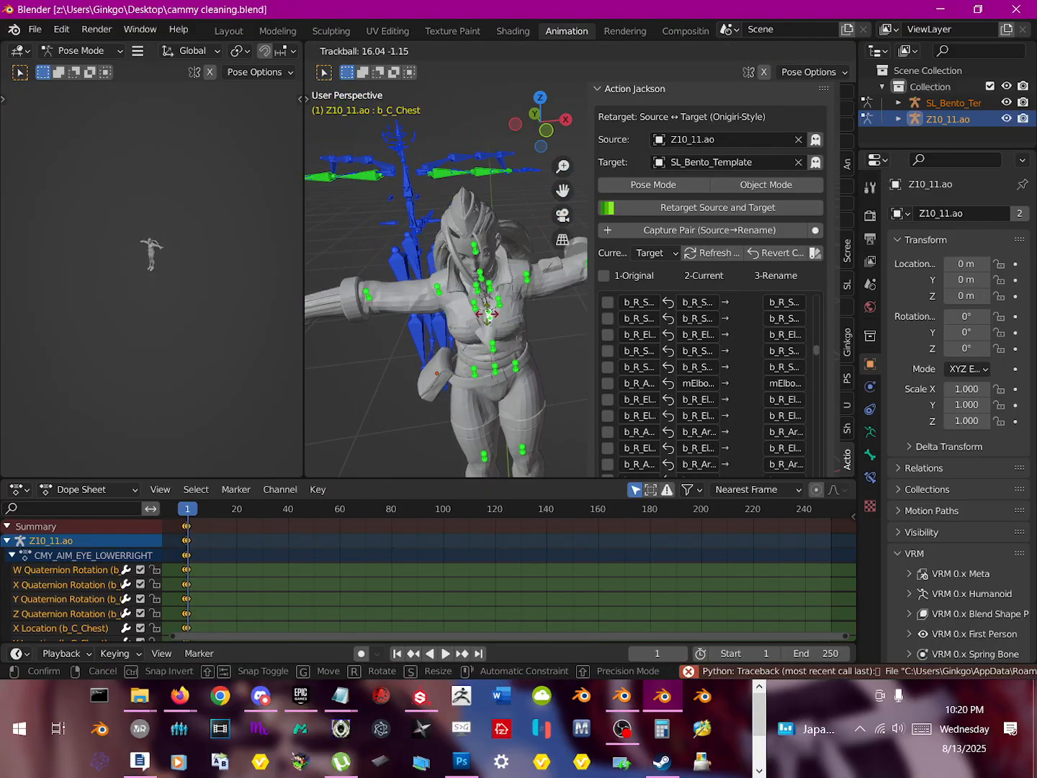
Step: Capture the source's b_C_Chest bone and the template's mChest bone as a retarget pair
left_click(402, 201)
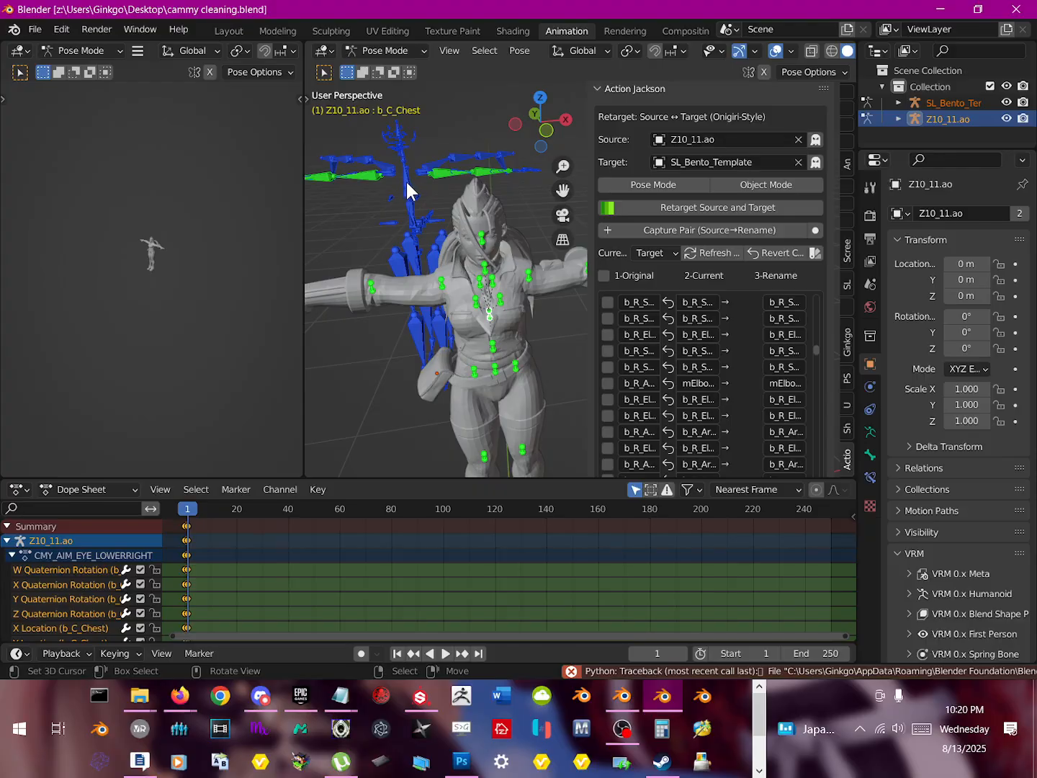
left_click(406, 185)
left_click(407, 184)
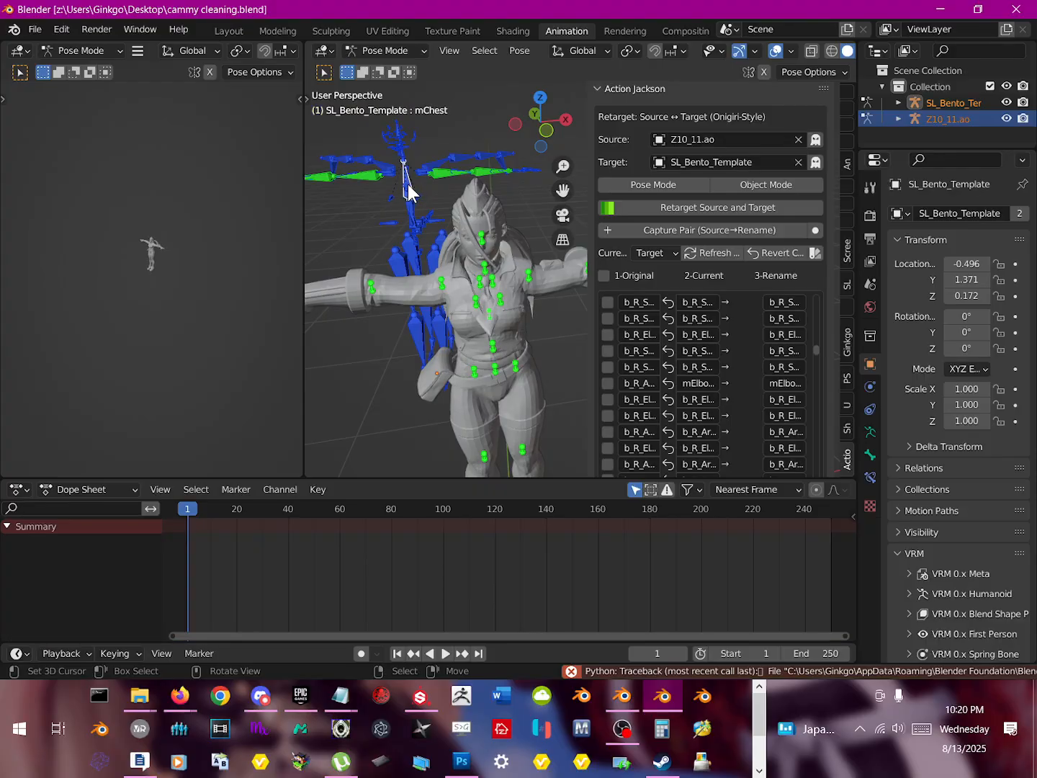
left_click(730, 230)
Step: Hide the template's BELLY bone and capture the source's b_C_Spine1 with mTorso as a pair
middle_click_drag(502, 325, 494, 230, "shift")
scroll(476, 256, "up", 2)
left_click(356, 153)
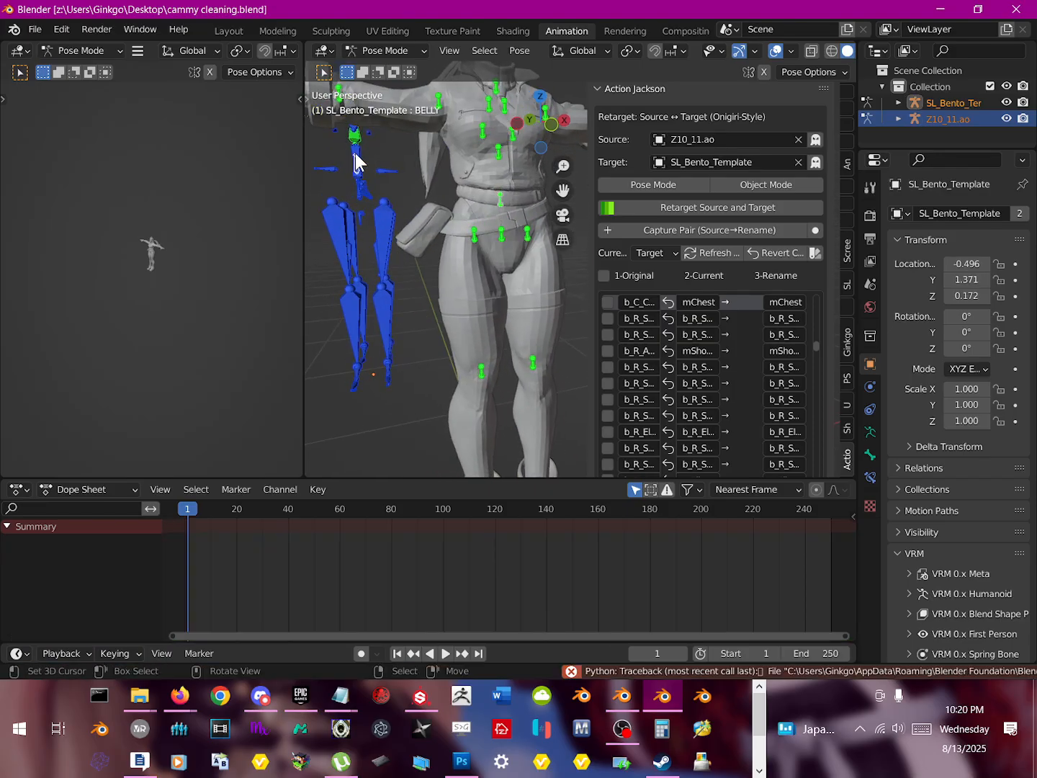
left_click(357, 157)
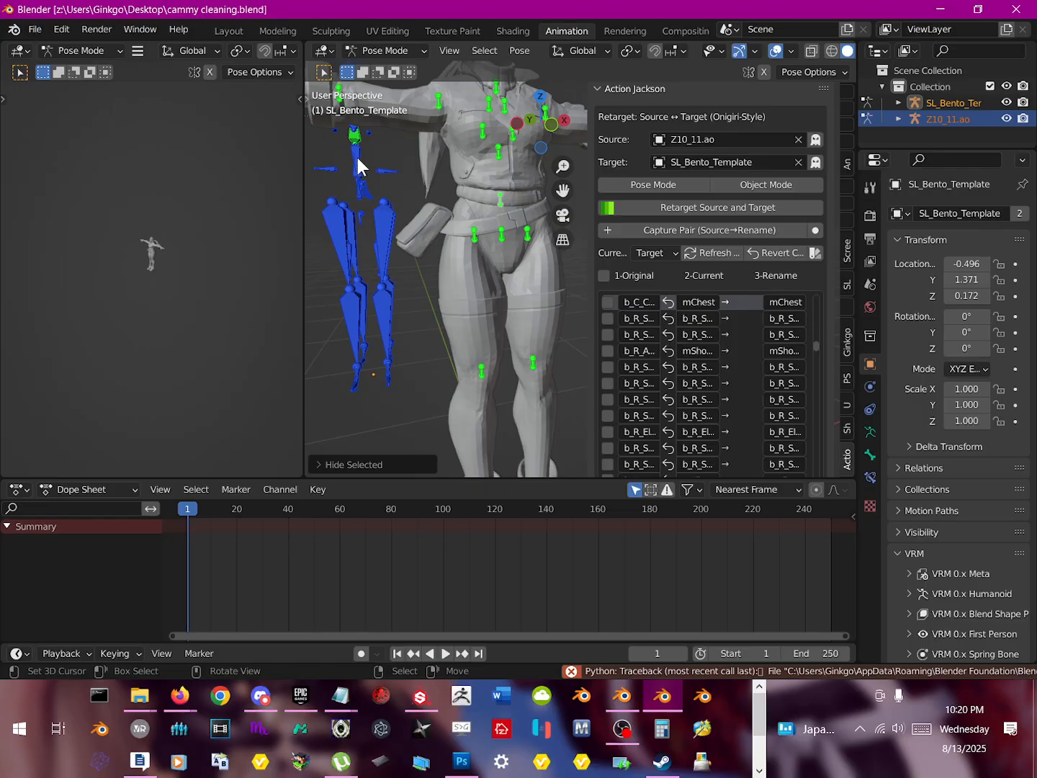
left_click(689, 231)
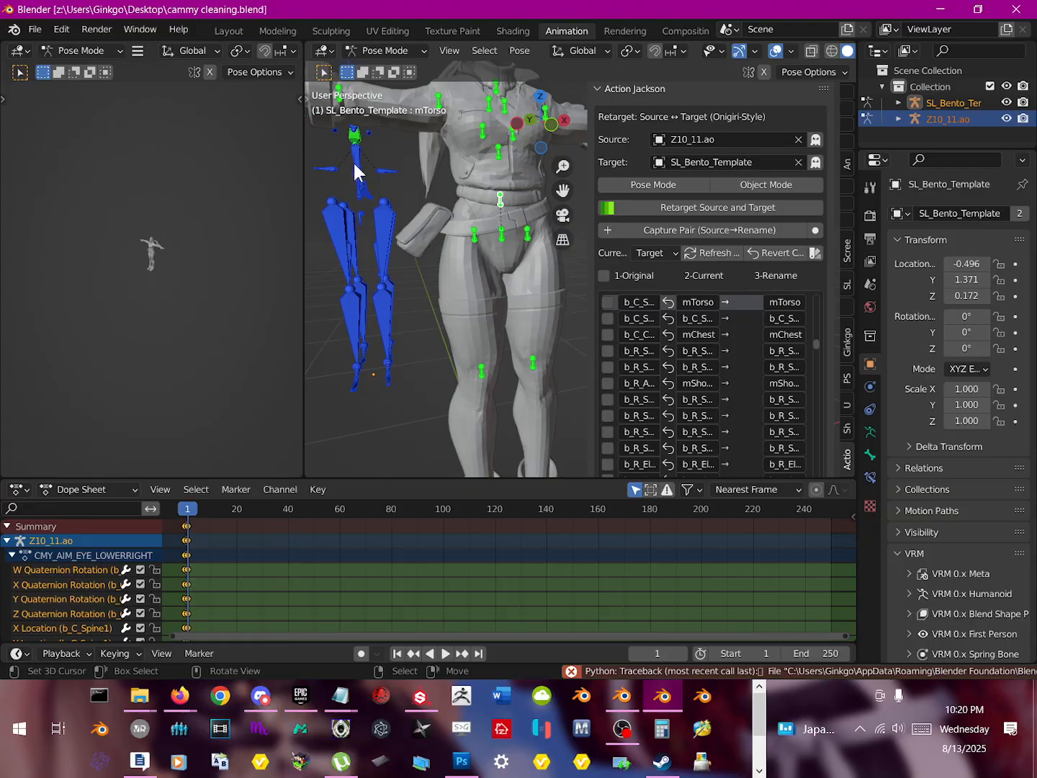
Step: Hide the extra bone covering the paired torso bone on the template rig
left_click(356, 165)
left_click(356, 163)
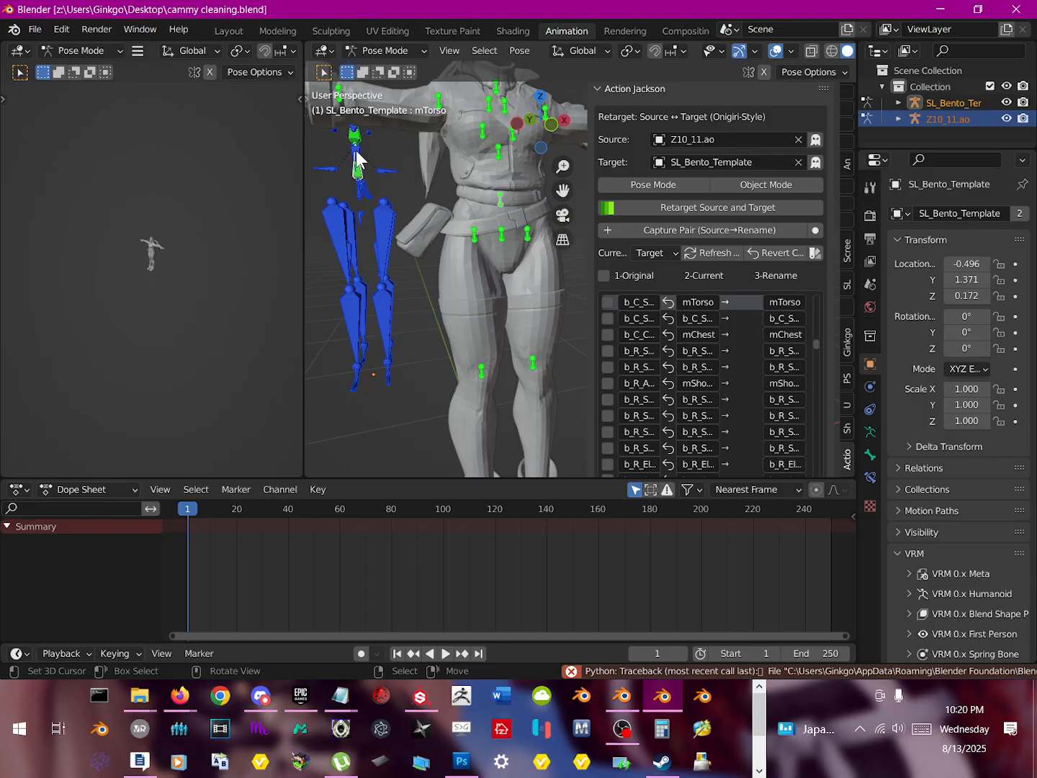
key("h")
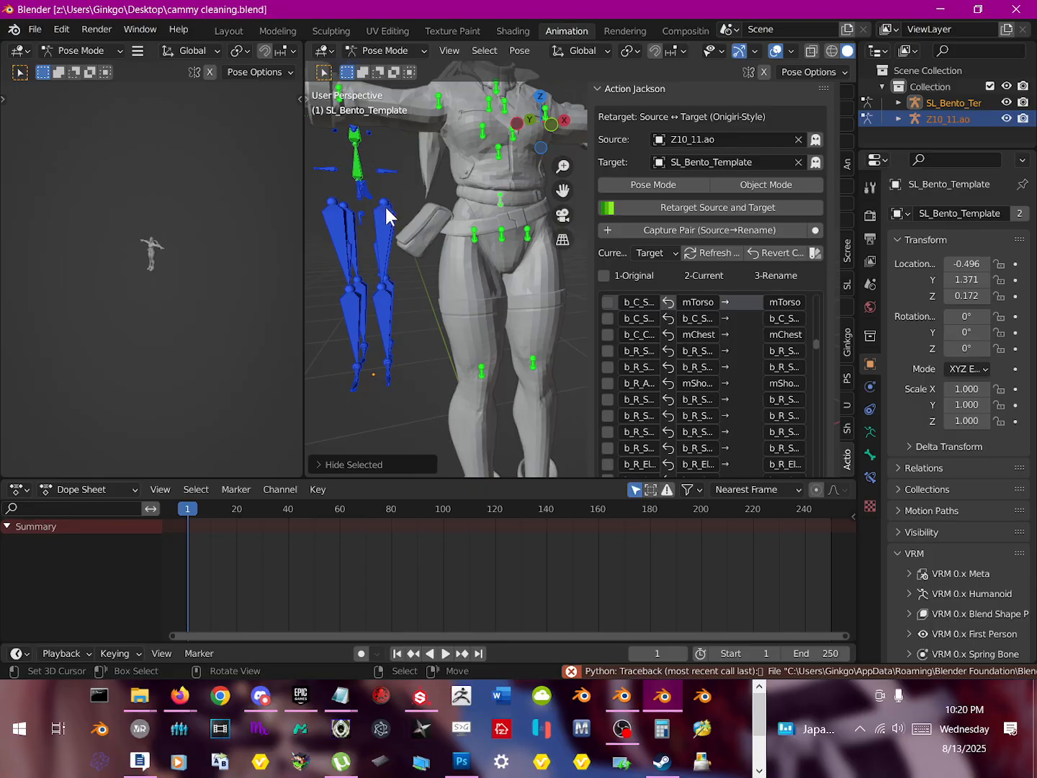
Step: Hide the template's overlapping PELVIS and mSpine1 bones, and capture the source's b_C_Pelvis with mPelvis as a pair
left_click(503, 234)
left_click(363, 191)
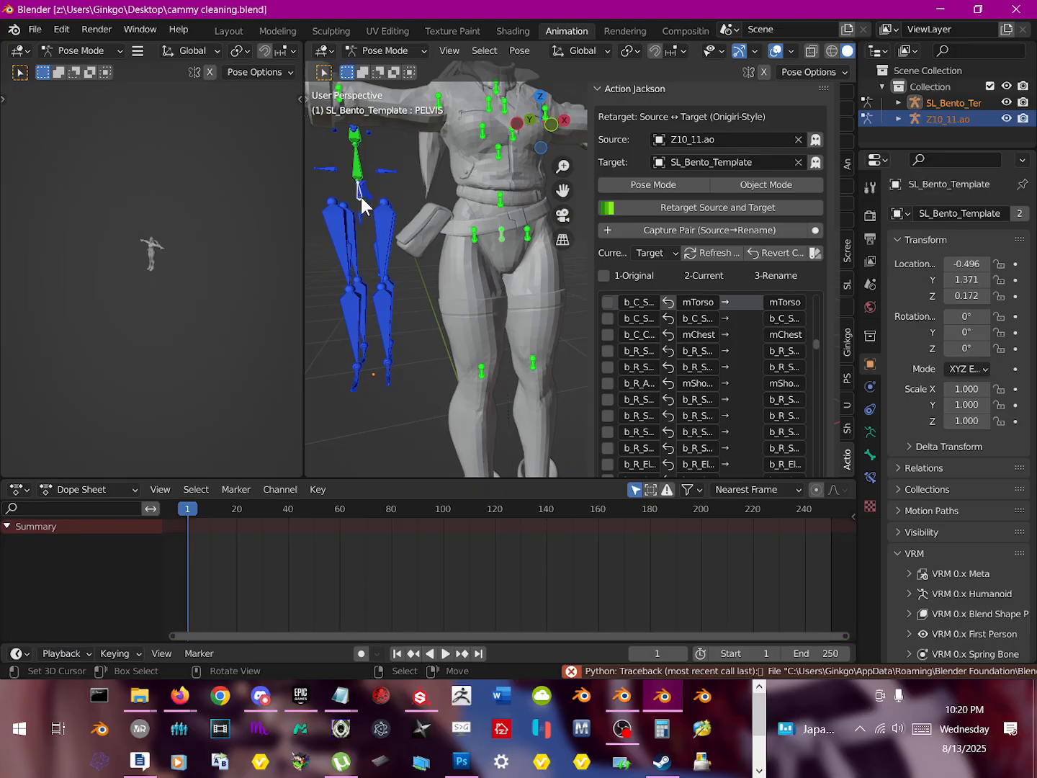
key("h")
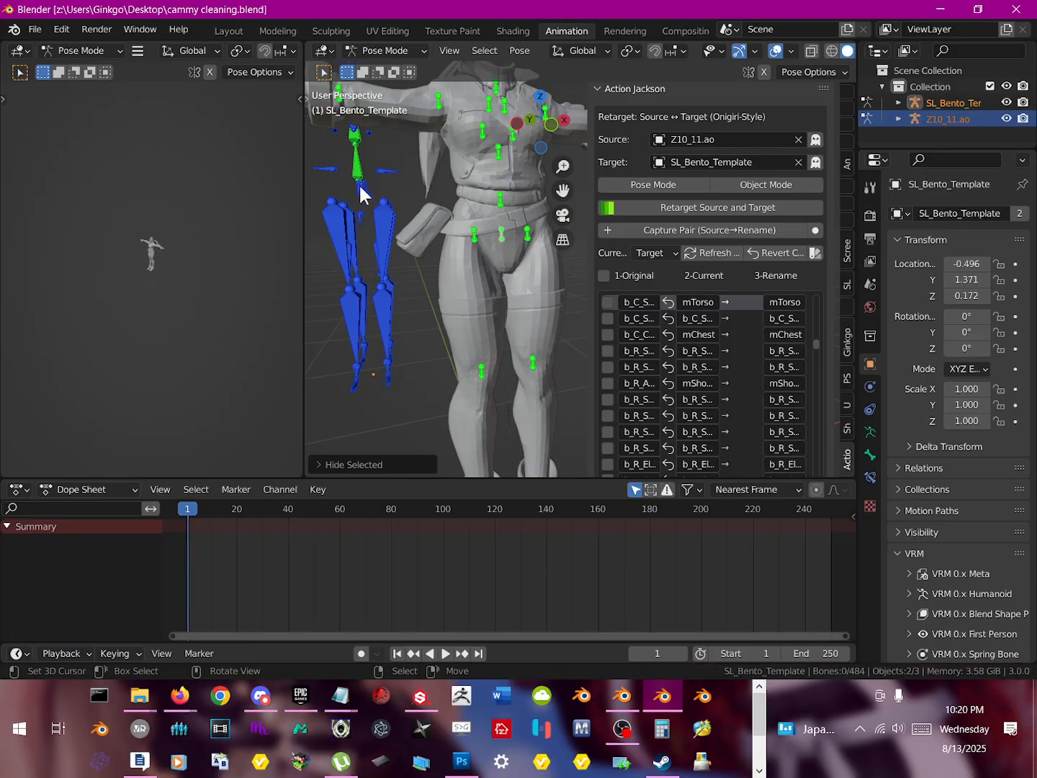
left_click(361, 189)
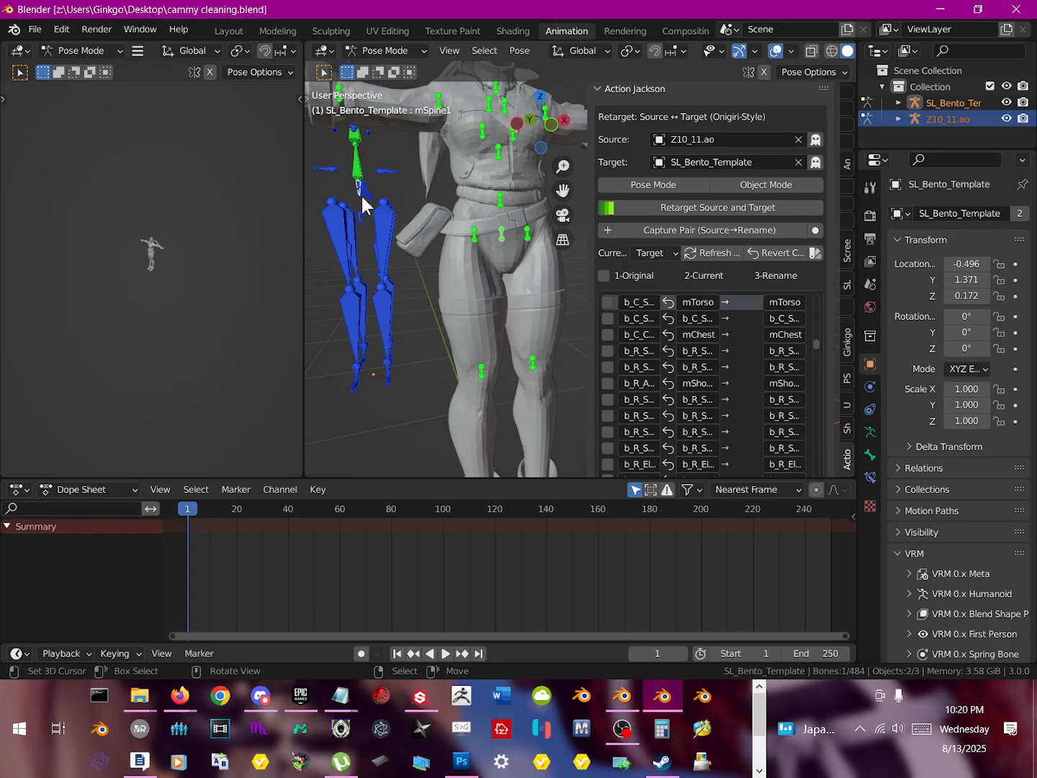
key("h")
left_click(359, 186)
left_click(681, 225)
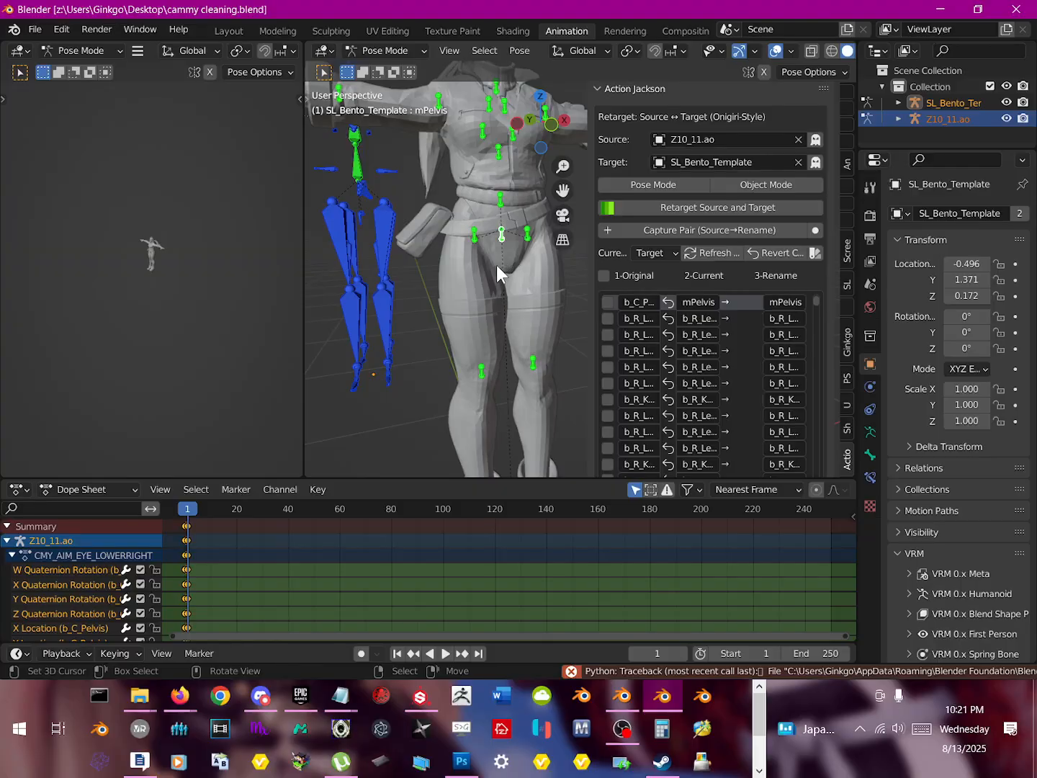
Step: Capture the right leg pairs: the source's upper leg bone with mHipRight and b_R_Leg2 with mKneeRight
left_click(473, 237)
left_click(344, 224)
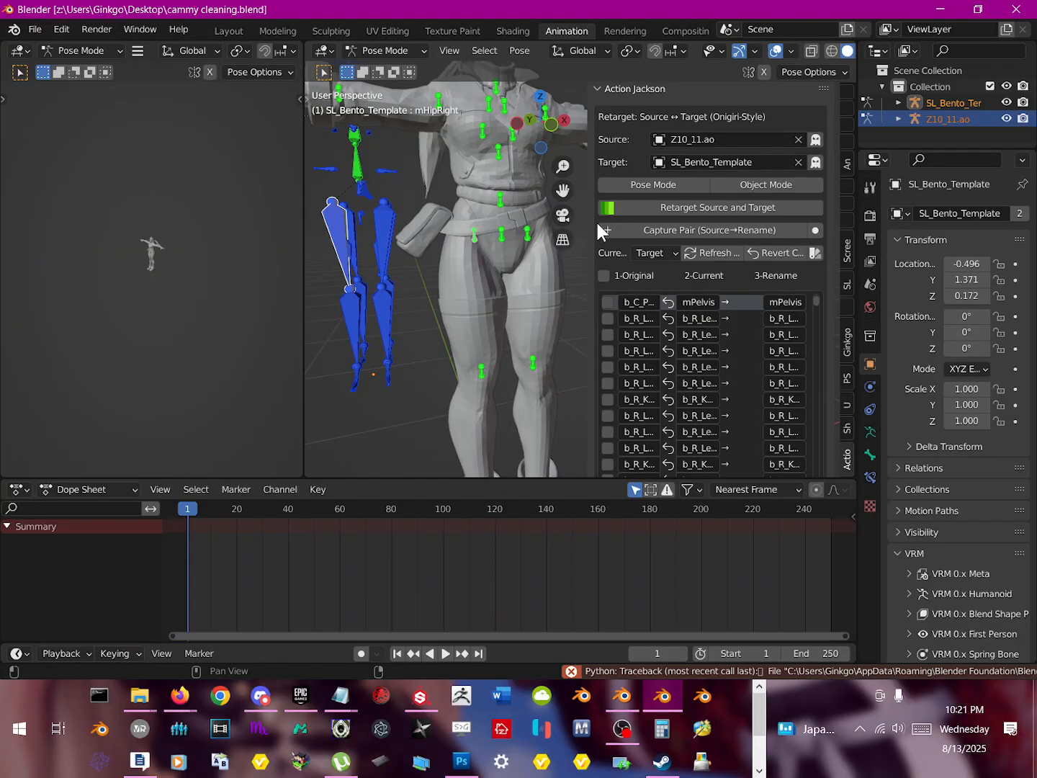
left_click(641, 229)
left_click(489, 372)
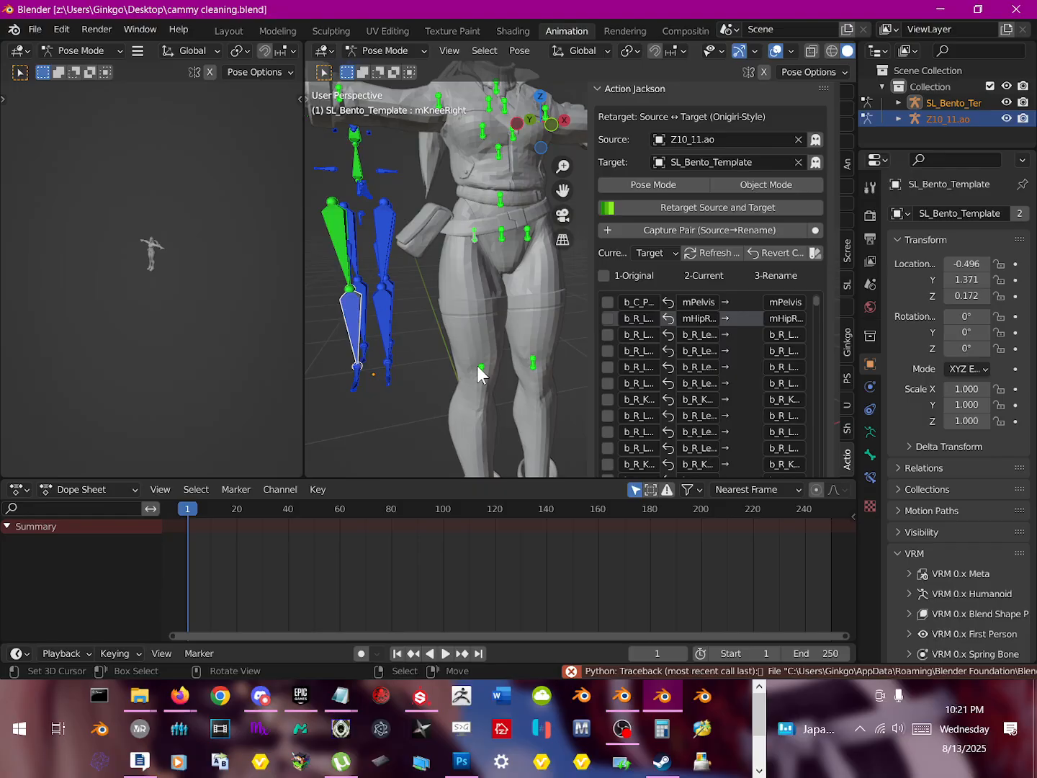
left_click(479, 368)
left_click(658, 231)
Step: Capture the source's b_R_Foot bone with the template's mAnkleRight as a pair
middle_click_drag(485, 362, 458, 257, "shift")
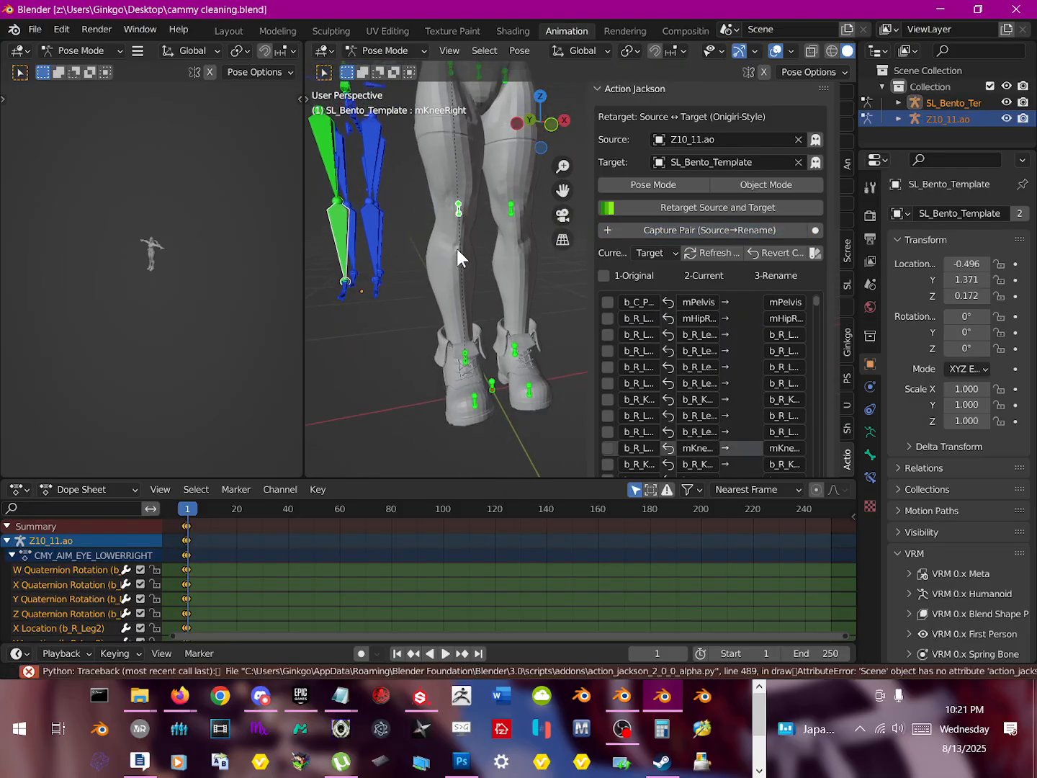
left_click(464, 347)
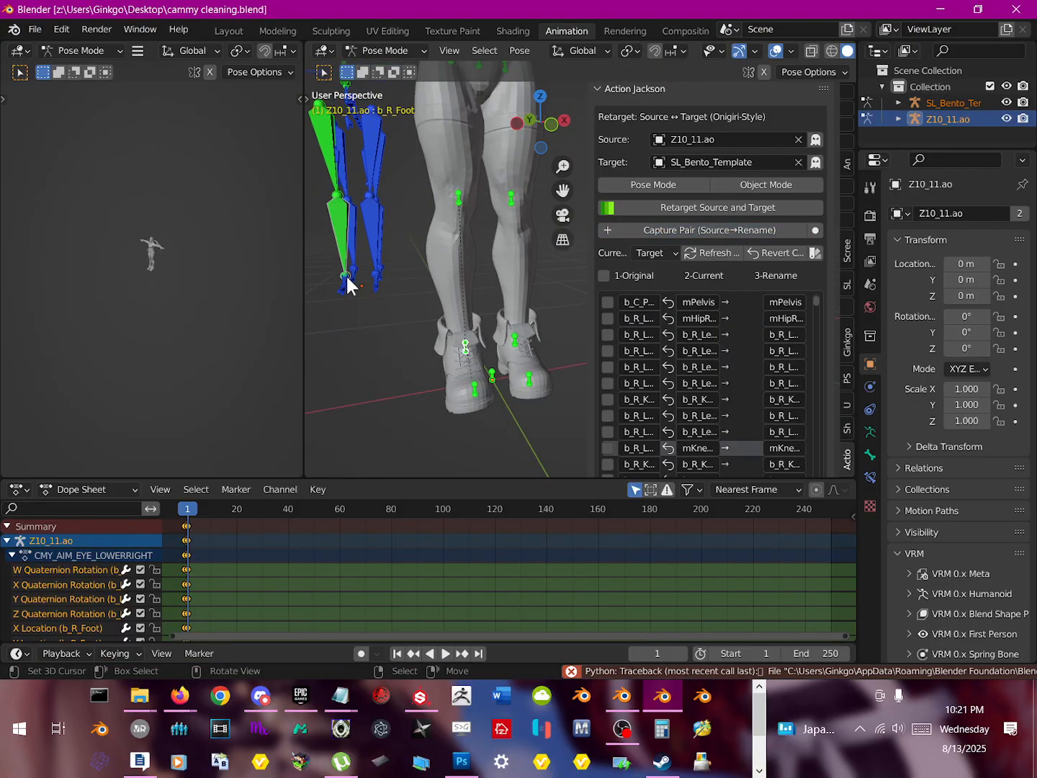
left_click(516, 337)
left_click(690, 230)
Step: Capture the source's b_L_Foot bone with the template's mAnkleLeft as a pair
left_click(518, 336)
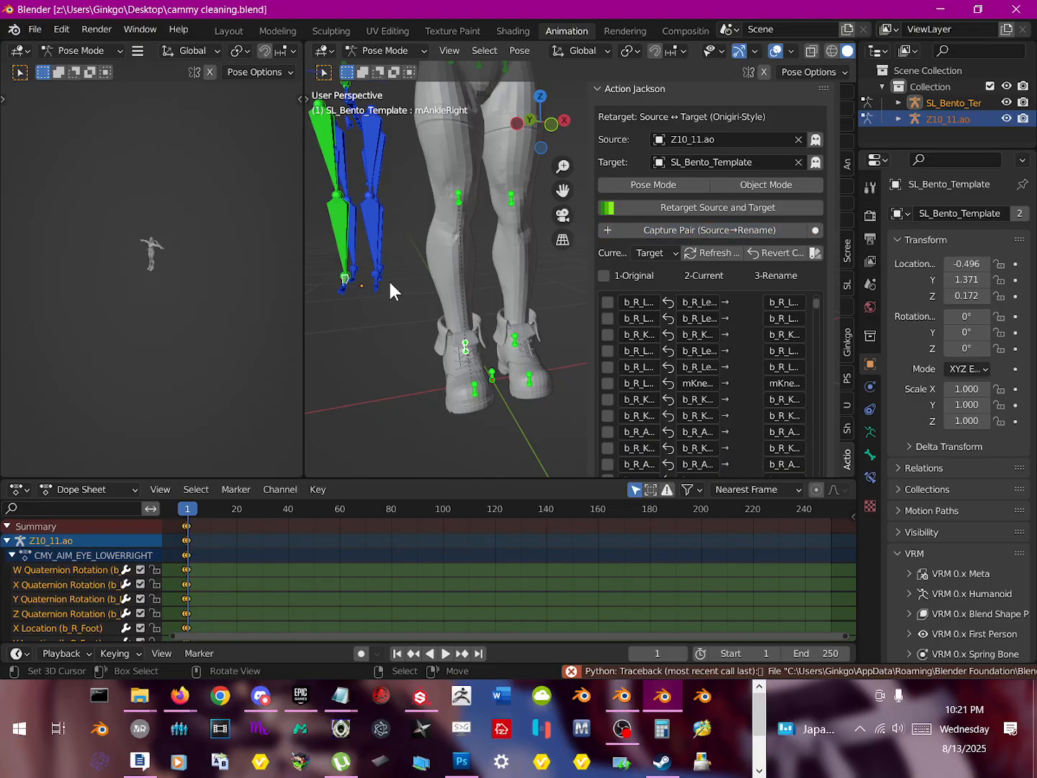
left_click(378, 271)
middle_click_drag(382, 277, 424, 286)
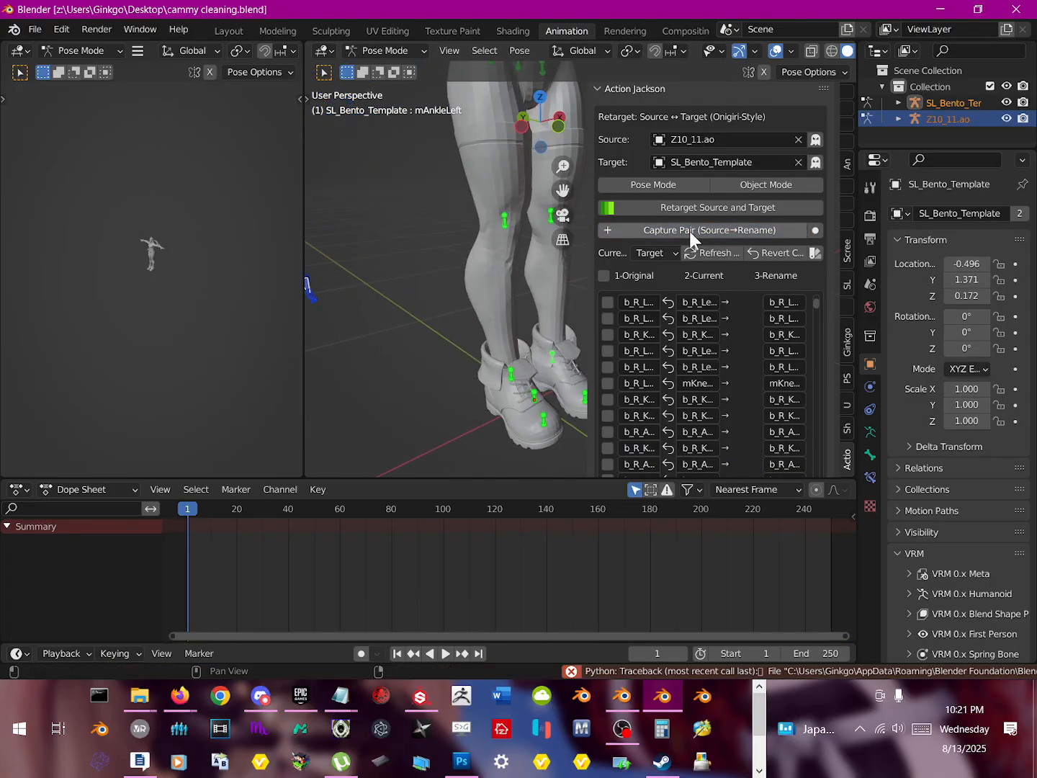
left_click(690, 230)
Step: Capture the left leg pairs: the source's knee bone with mKneeLeft and b_L_Leg1 with mHipLeft
left_click(409, 317)
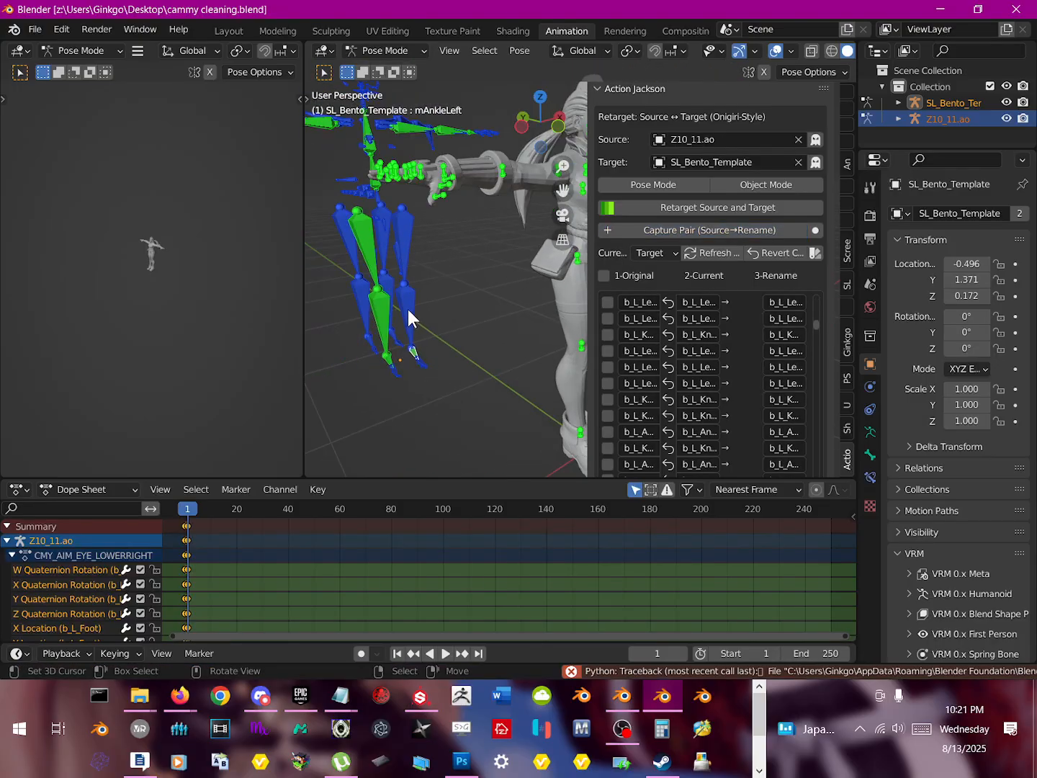
middle_click_drag(457, 321, 387, 353)
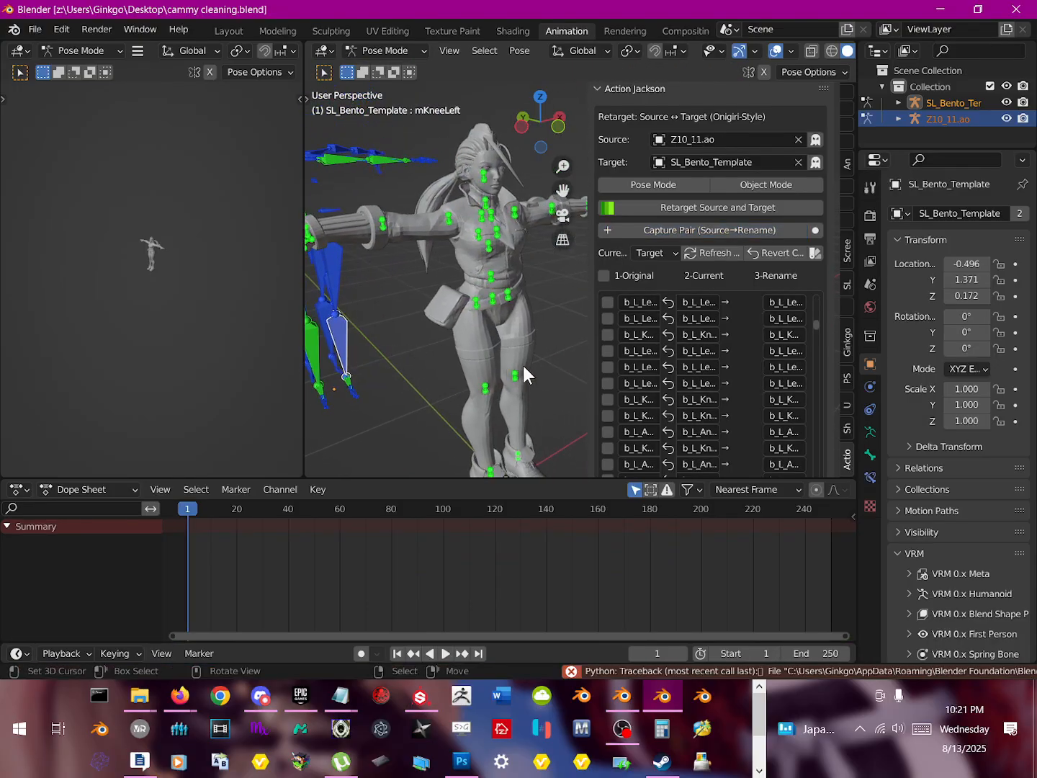
left_click(677, 230)
left_click(335, 268)
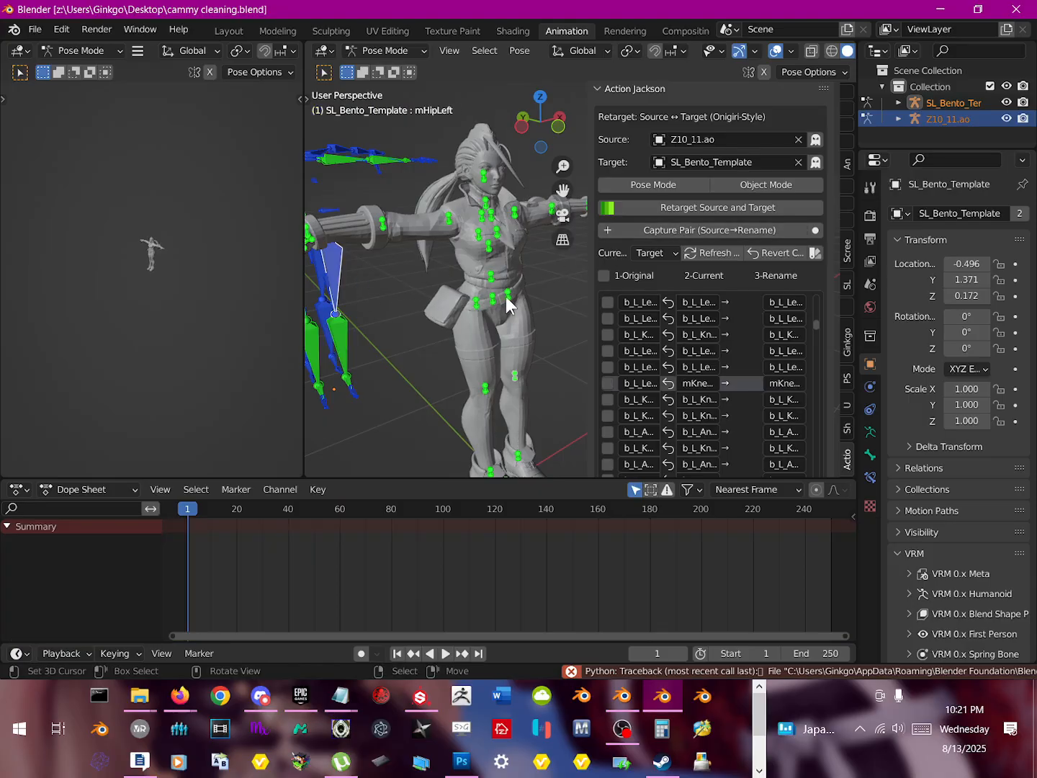
left_click(641, 230)
Step: Select the b_C_Neck bone on the source character's rig
middle_click_drag(354, 273, 366, 338)
middle_click_drag(444, 244, 380, 389, "shift")
scroll(408, 301, "up", 3)
middle_click_drag(365, 260, 389, 354)
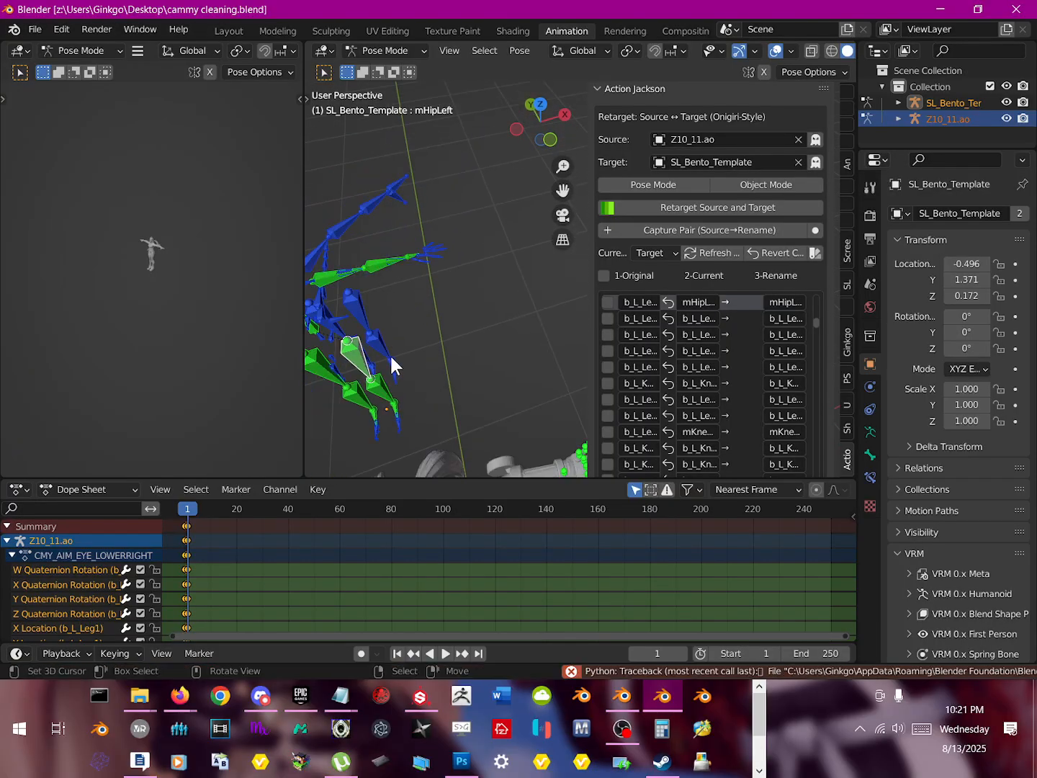
scroll(418, 365, "down", 2)
middle_click_drag(447, 381, 450, 255, "shift")
scroll(434, 340, "up", 3)
scroll(450, 317, "up", 3)
middle_click_drag(450, 317, 472, 306, "shift")
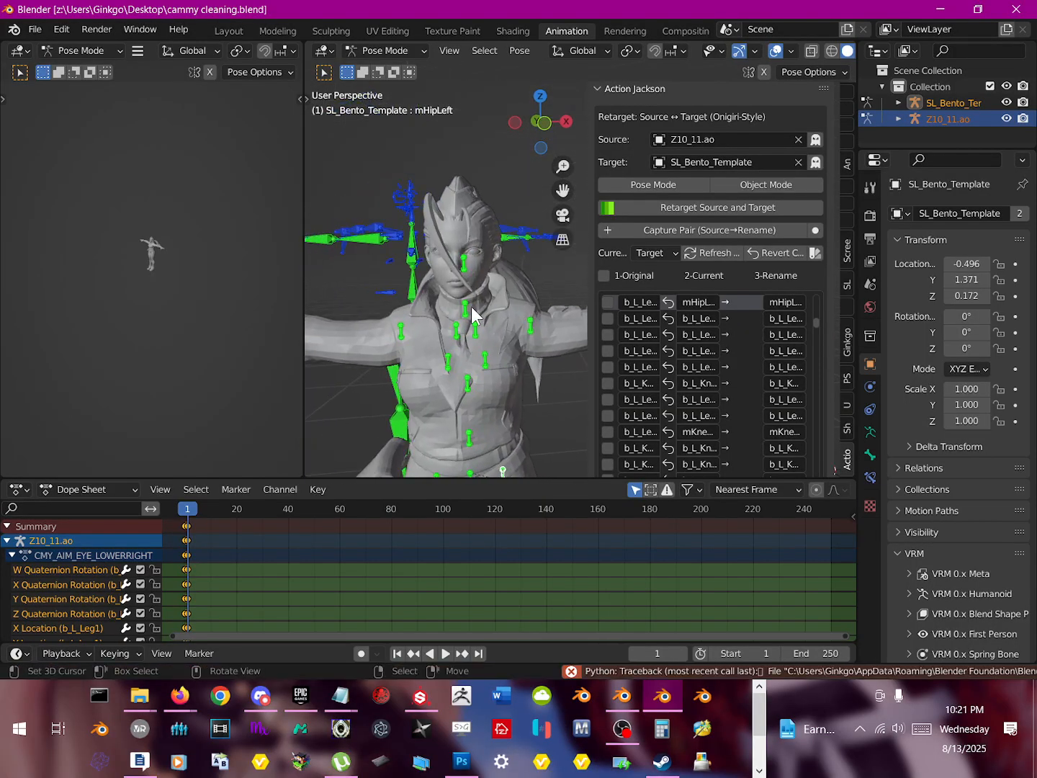
right_click(470, 307)
key("r")
right_click(404, 249)
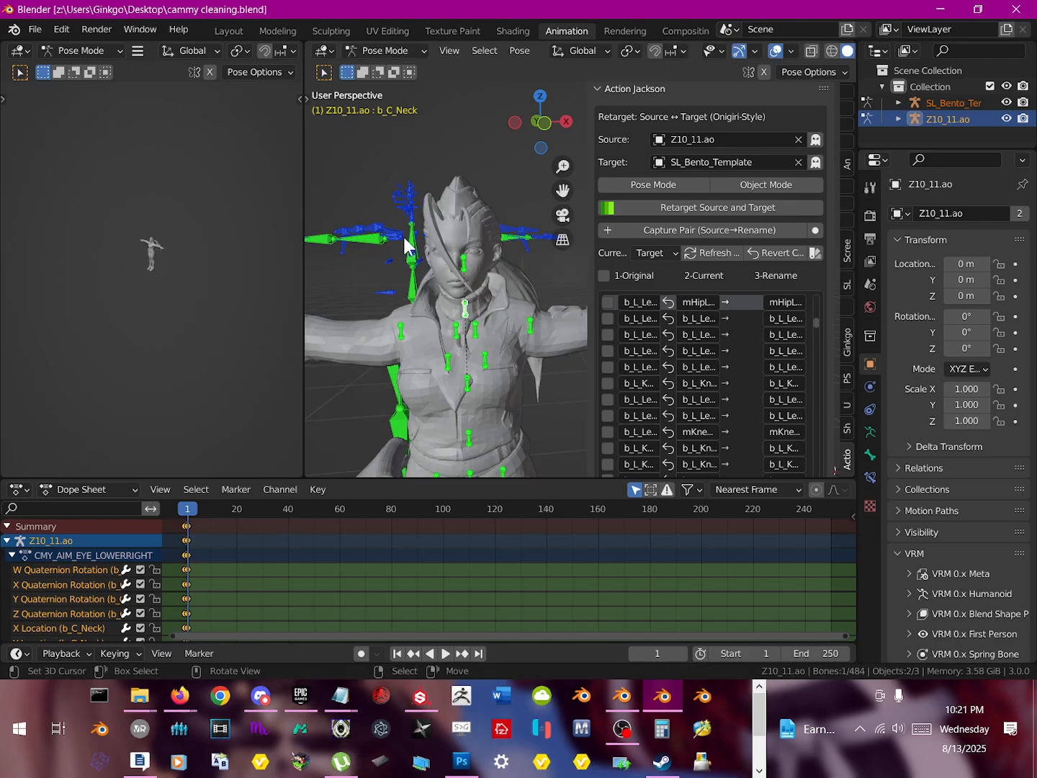
Step: Hide the NECK bone that overlaps the actual neck bone on the template rig
middle_click_drag(404, 235, 405, 263)
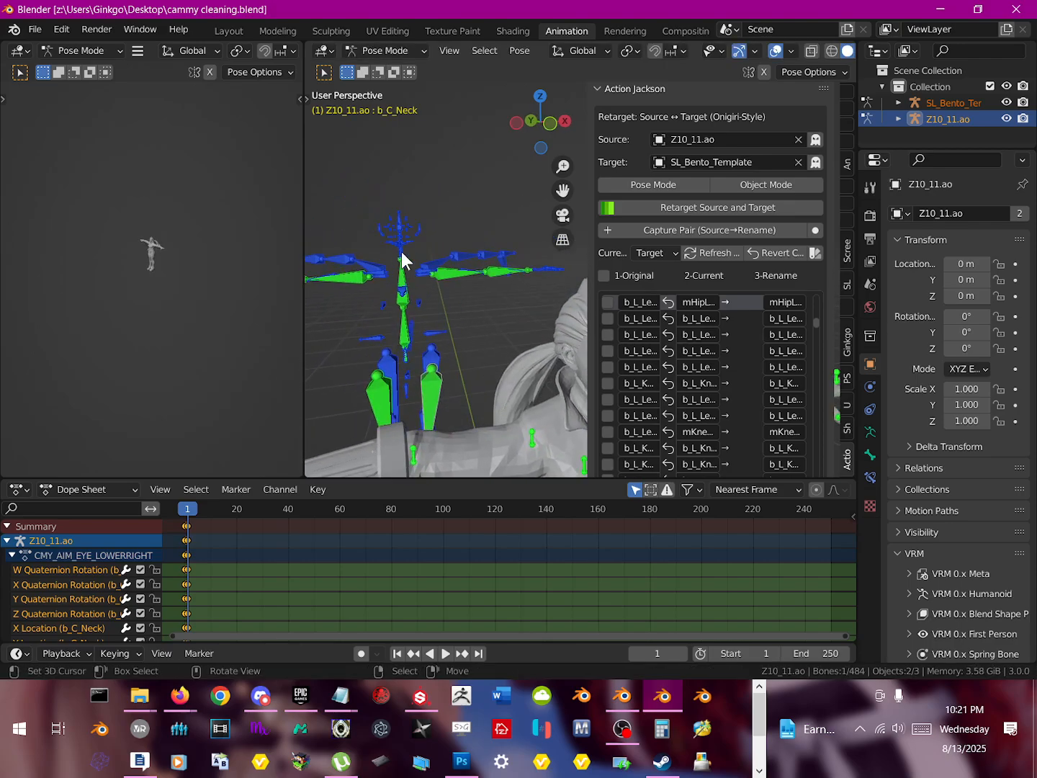
right_click(401, 252)
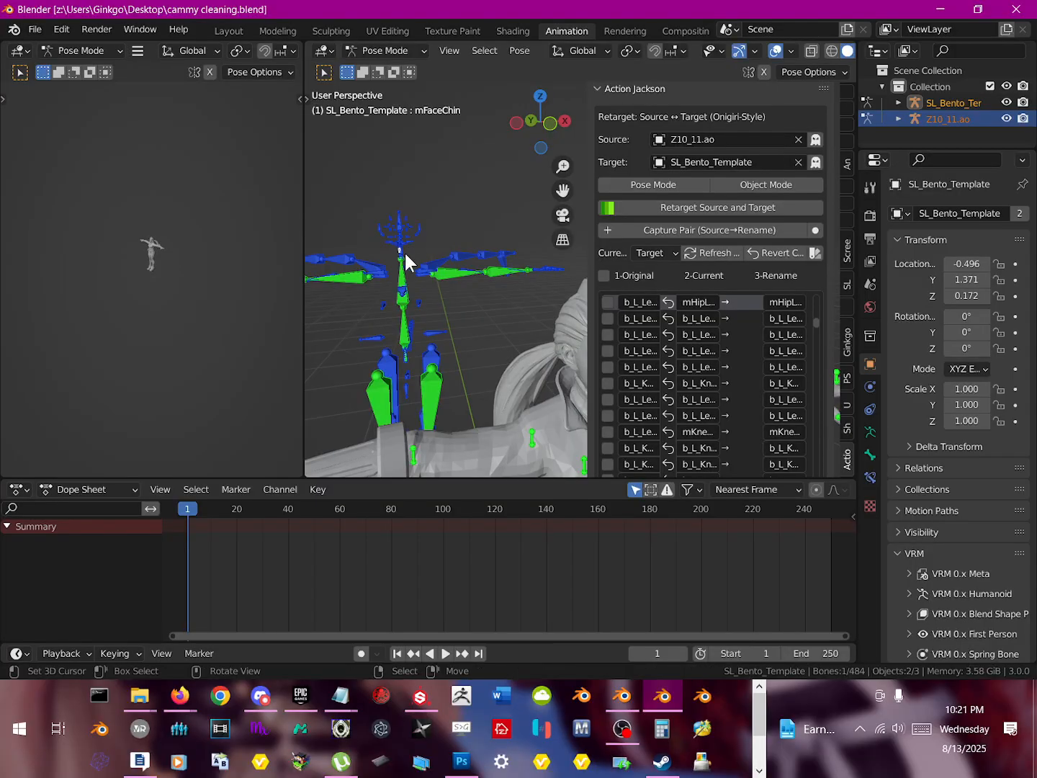
right_click(406, 254)
middle_click_drag(401, 257, 528, 301)
key("r")
key("Escape")
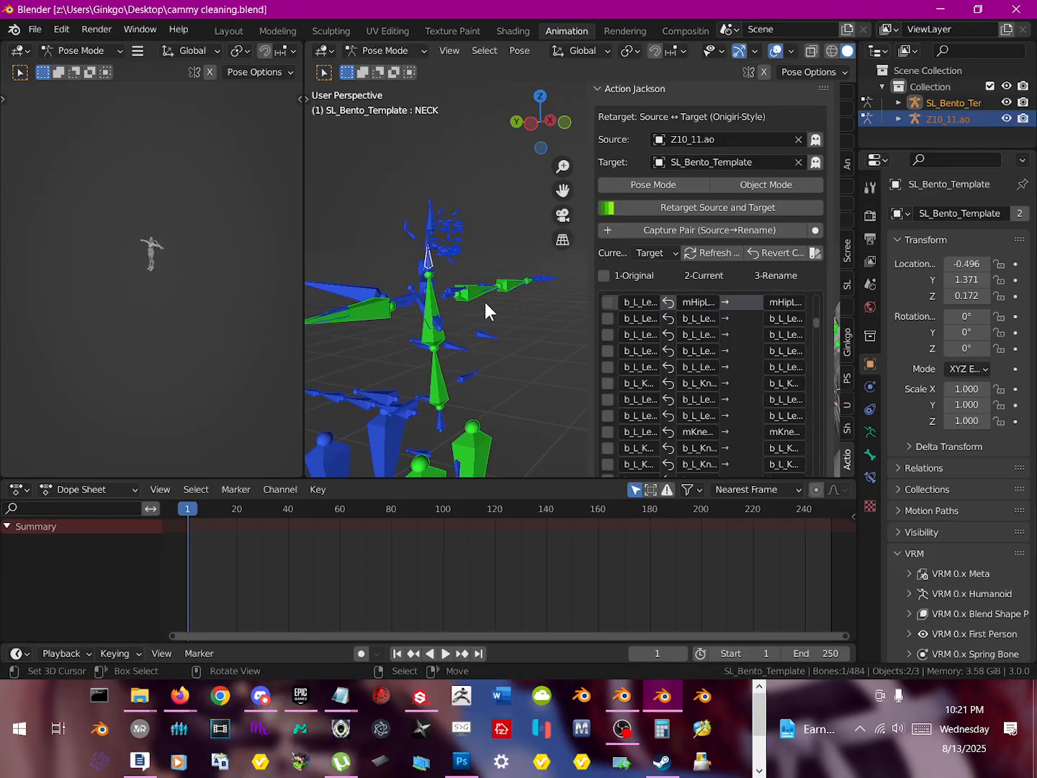
key("h")
Step: Capture the source's b_C_Neck bone with the template's mNeck as a pair
middle_click_drag(512, 349, 352, 335)
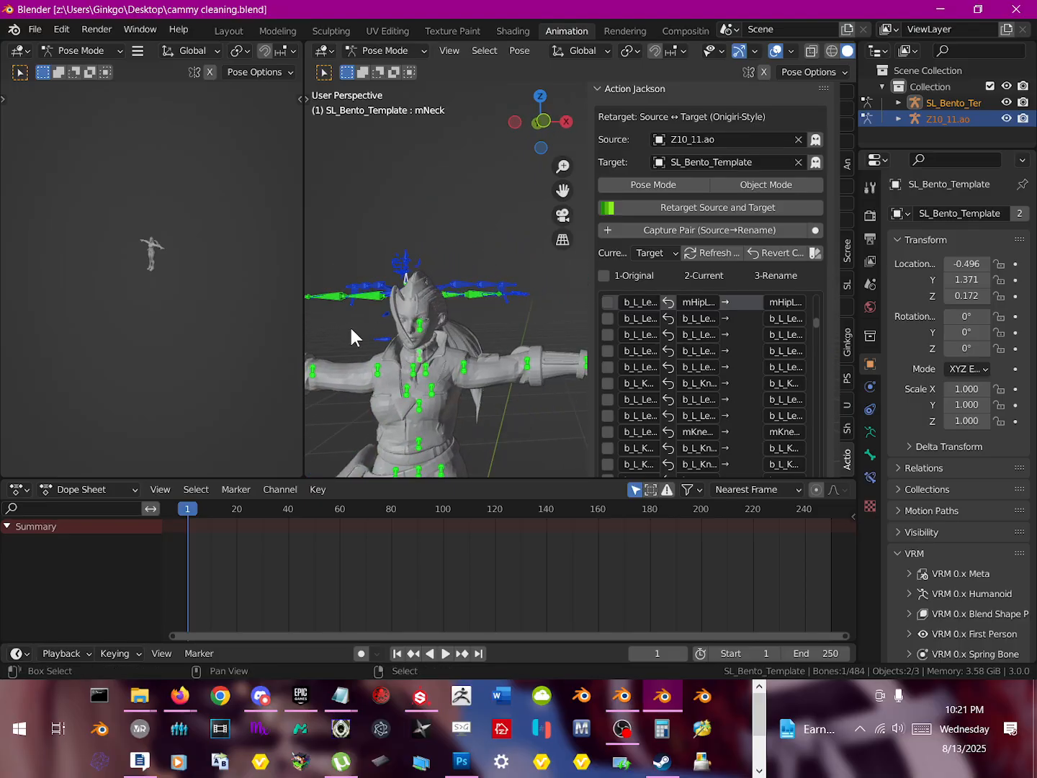
scroll(351, 336, "up", 2)
left_click(362, 390)
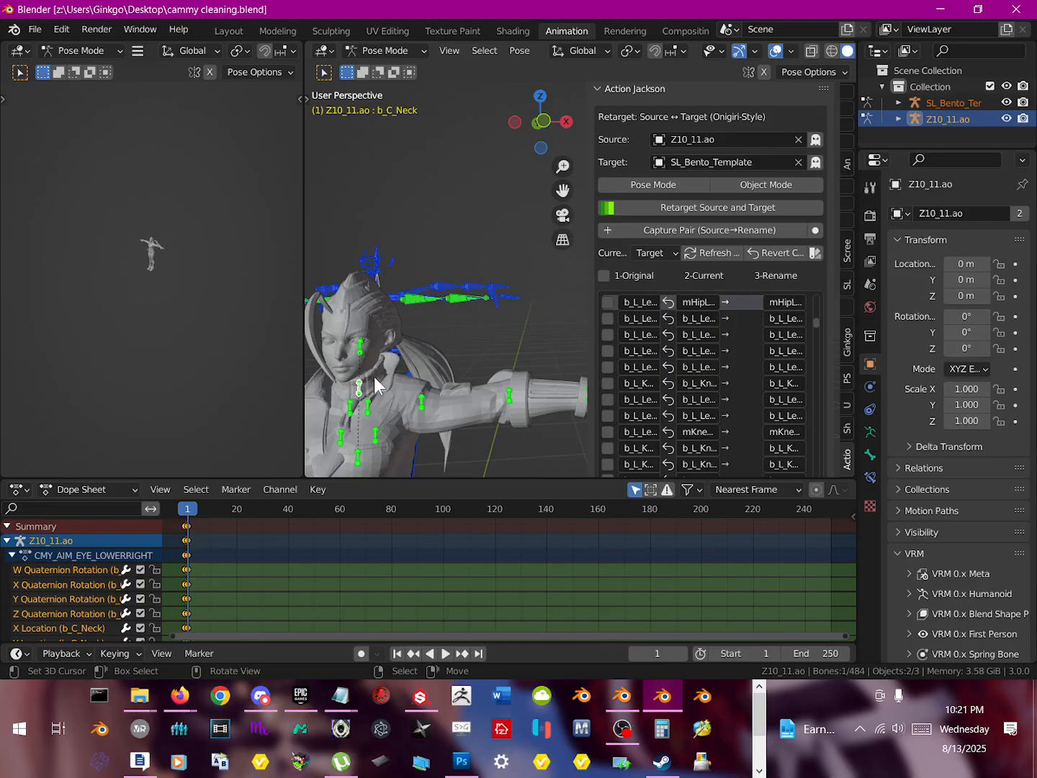
key("r")
key("Escape")
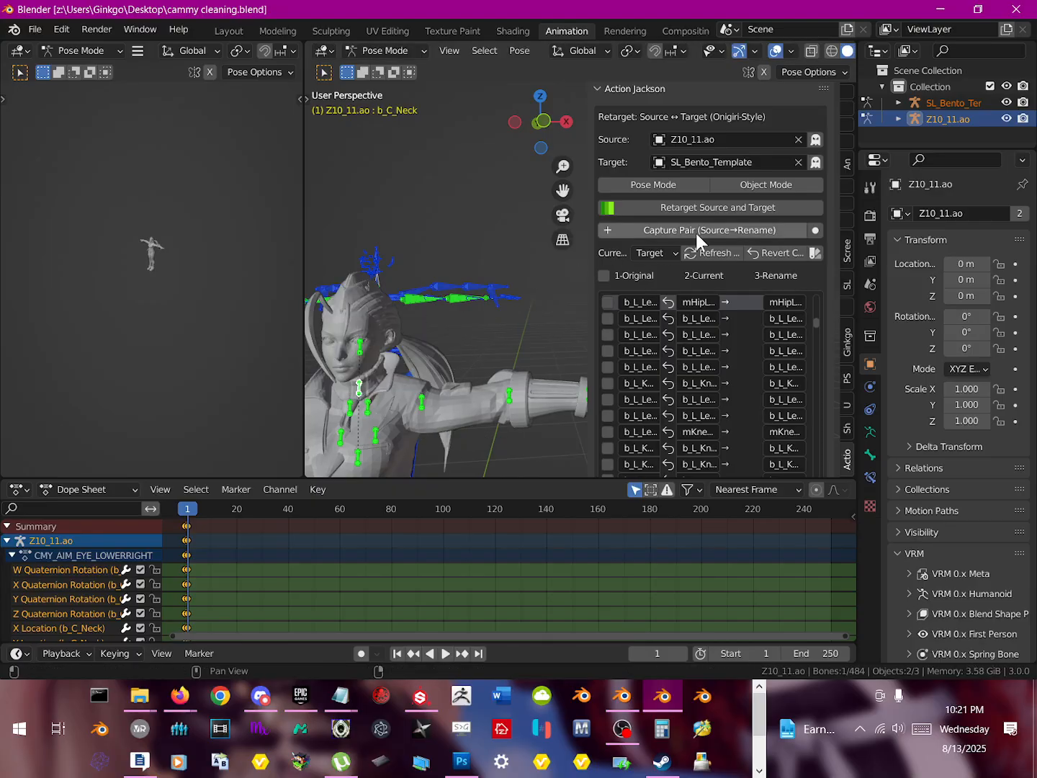
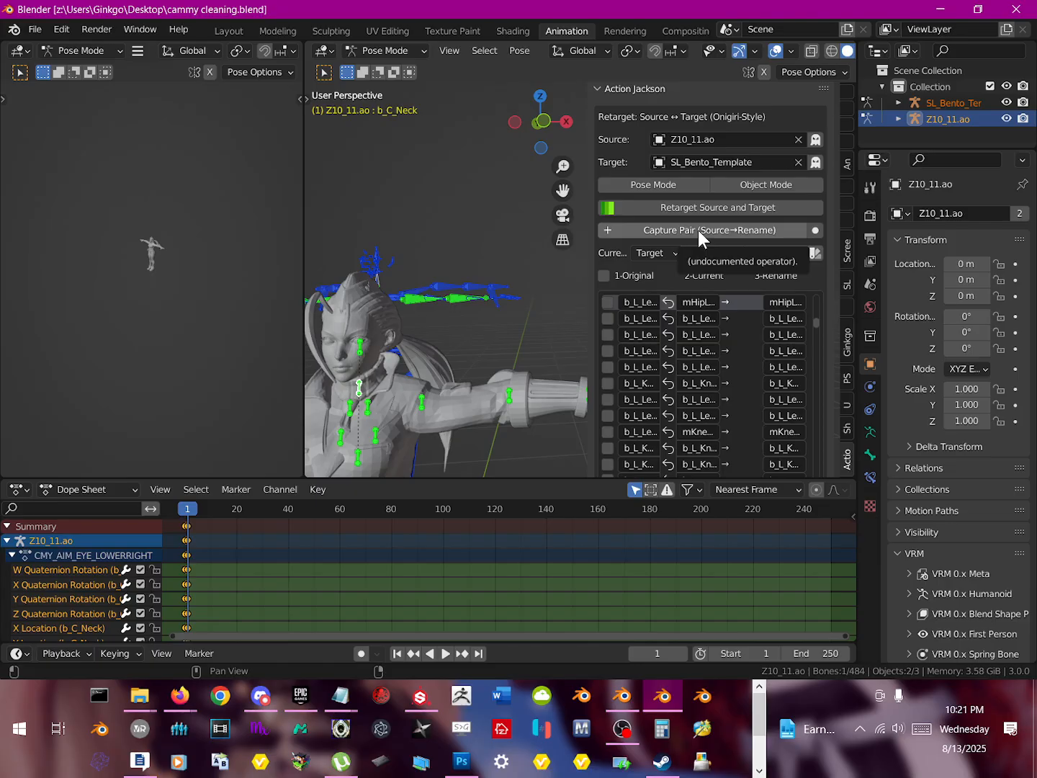
left_click(698, 231)
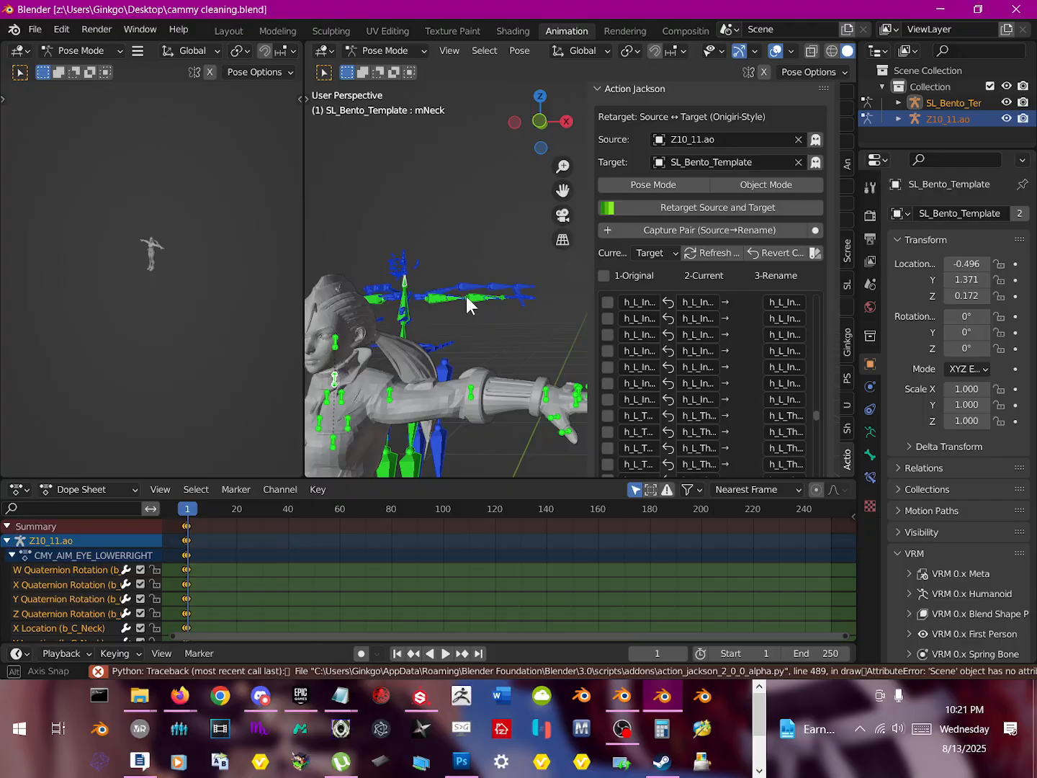
key("r")
left_click(345, 344)
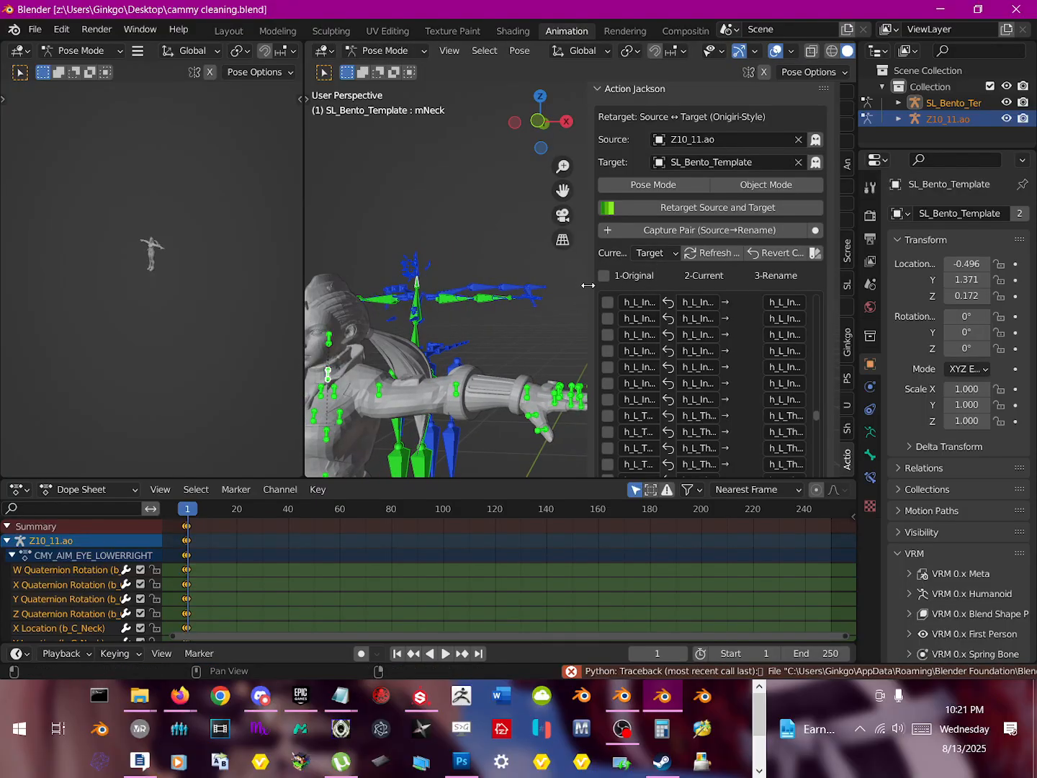
Step: Set the Live Follow mode to Full Transforms and turn on Source → Target following
left_click_drag(588, 285, 524, 285)
scroll(639, 269, "down", 10)
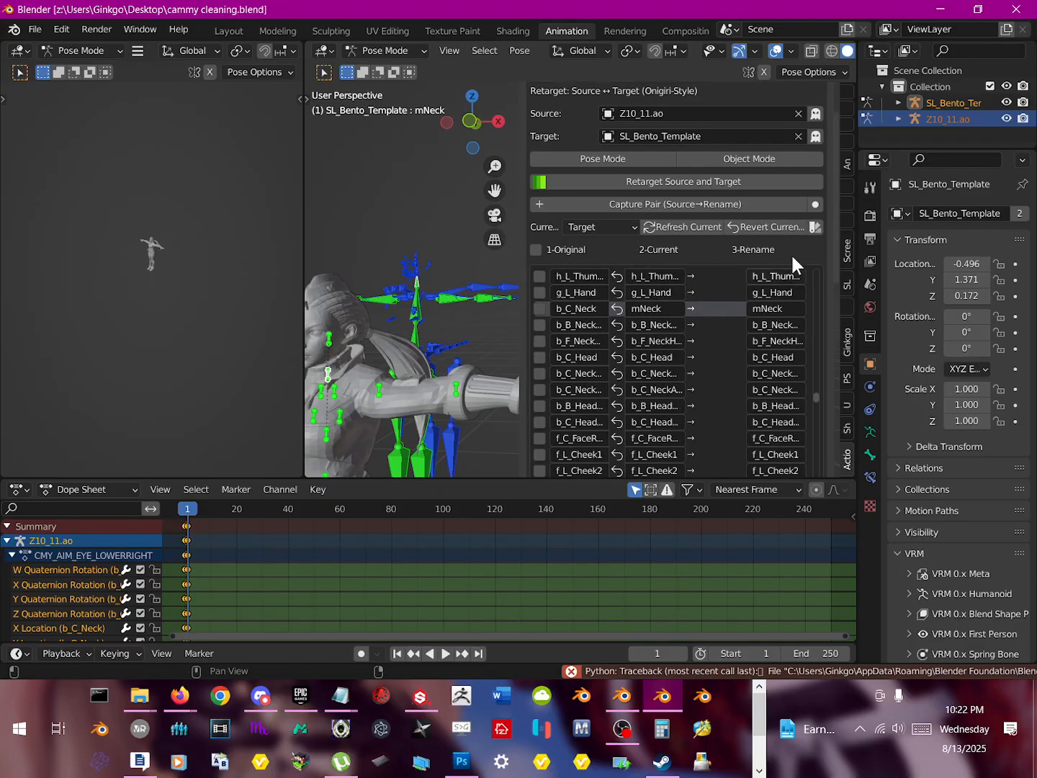
scroll(824, 264, "down", 3)
scroll(825, 279, "down", 5)
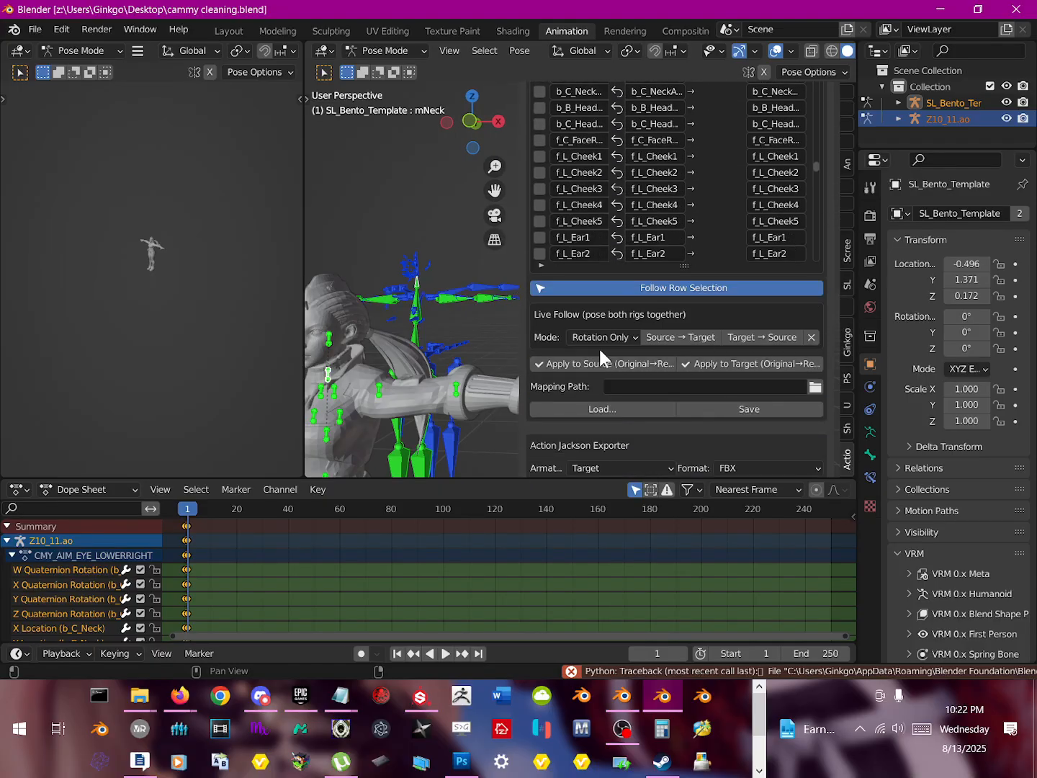
left_click(599, 337)
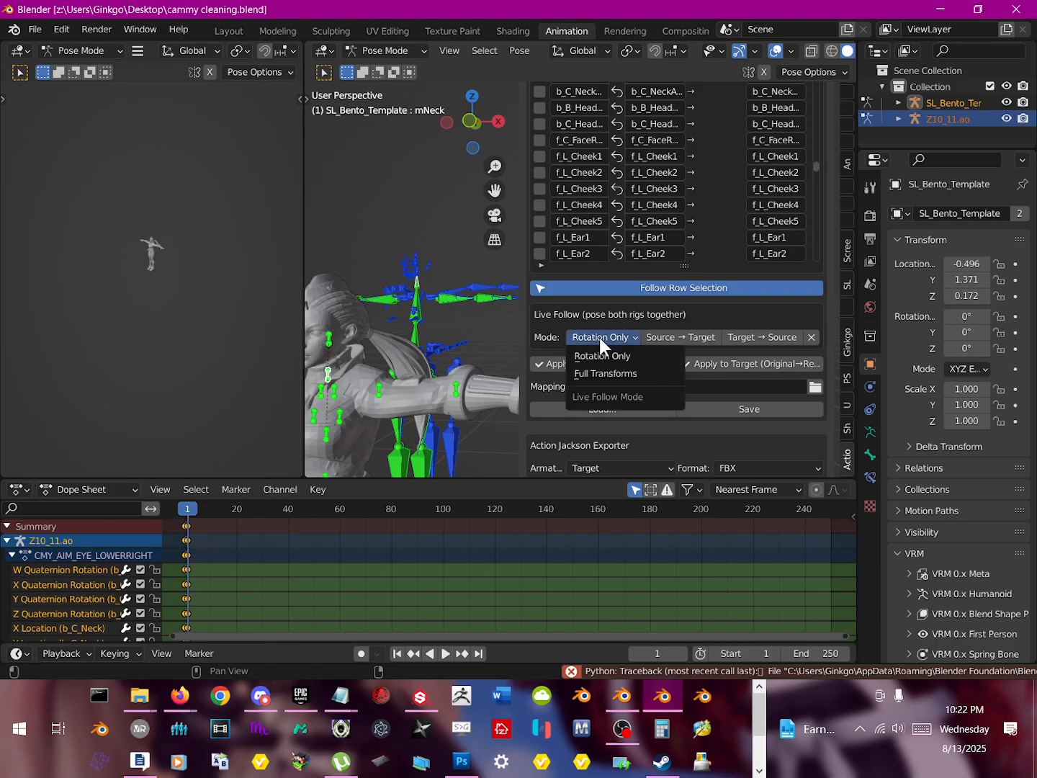
left_click(609, 373)
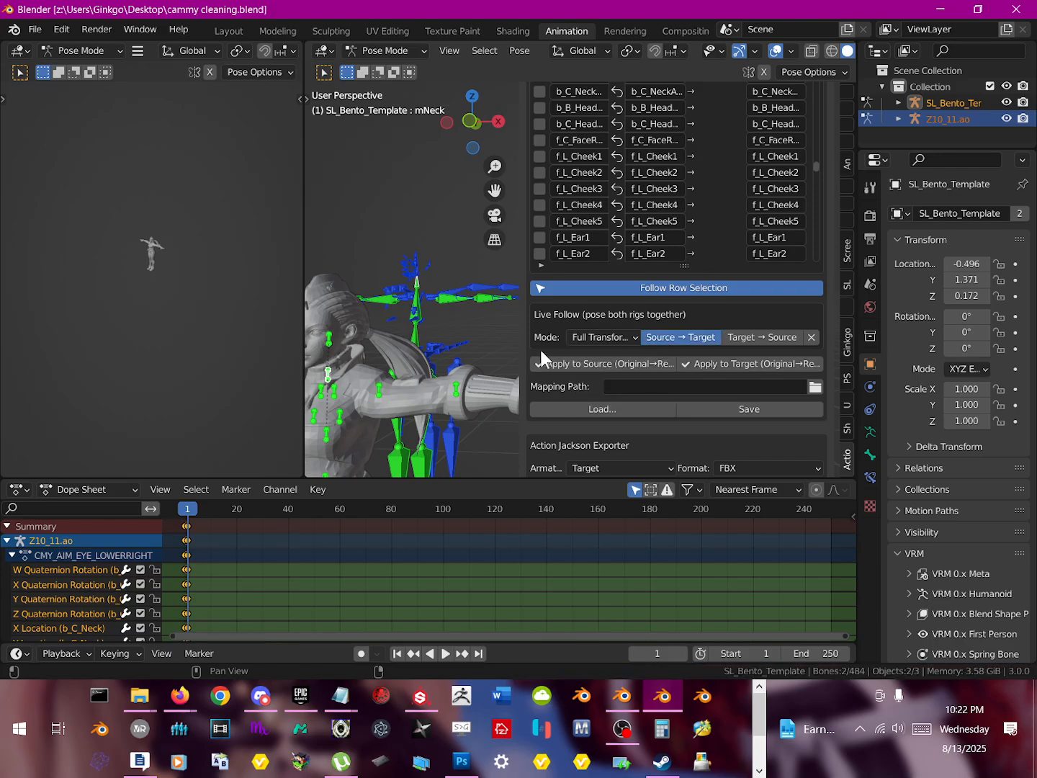
Step: Try rotating the source's b_C_Neck bone with Full Transforms following active
middle_click_drag(509, 344, 441, 355)
left_click(433, 356)
key("r")
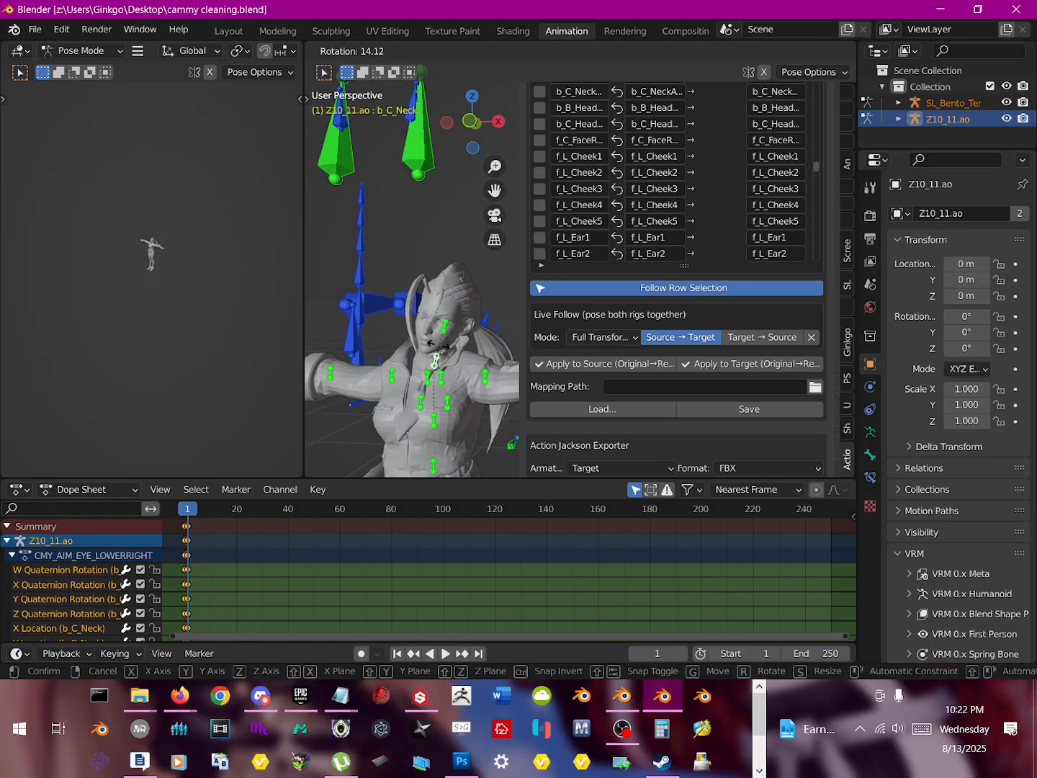
right_click(424, 327)
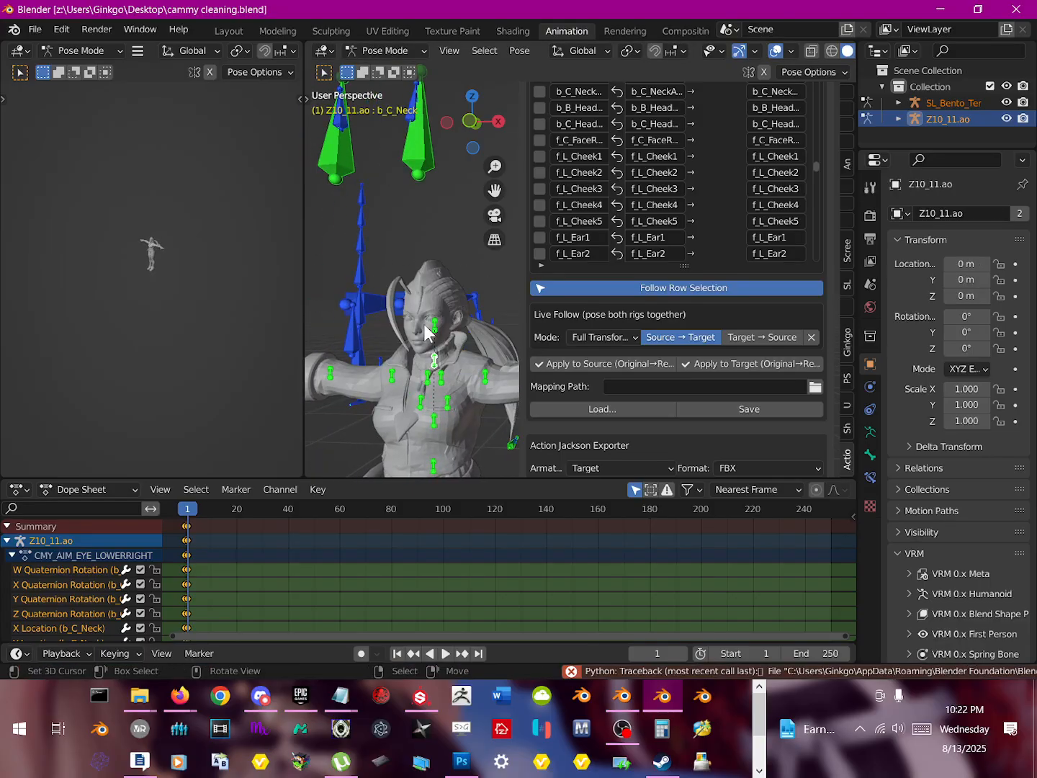
scroll(458, 310, "down", 4)
middle_click_drag(459, 309, 446, 334)
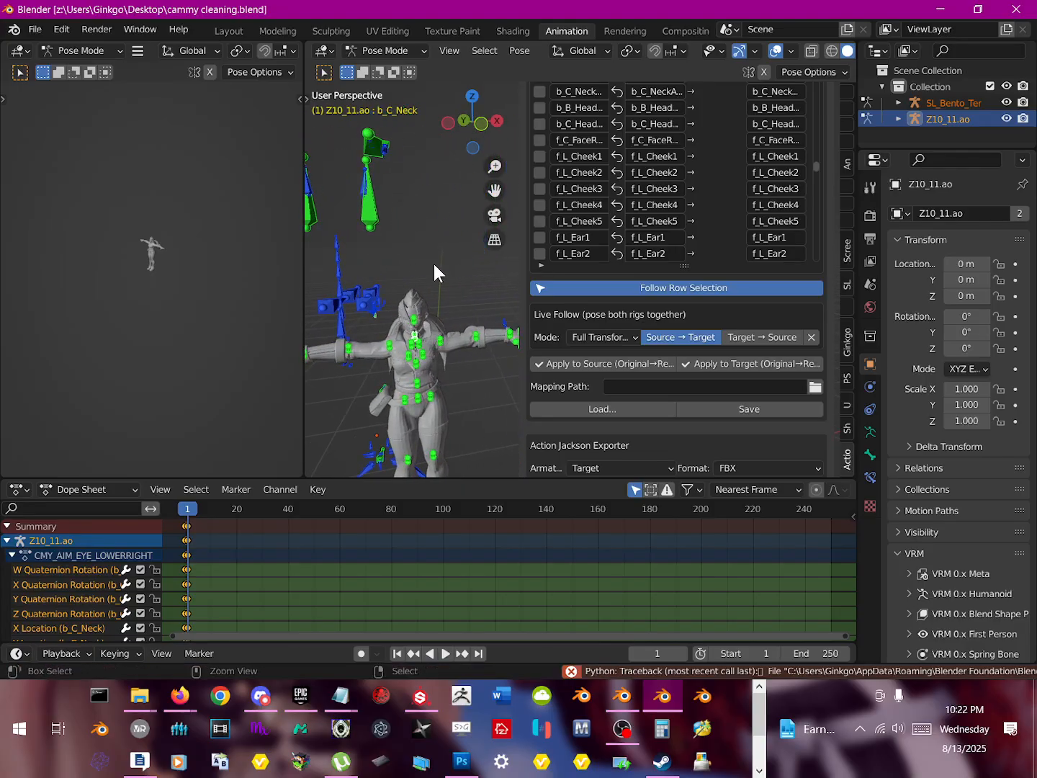
left_click(448, 311)
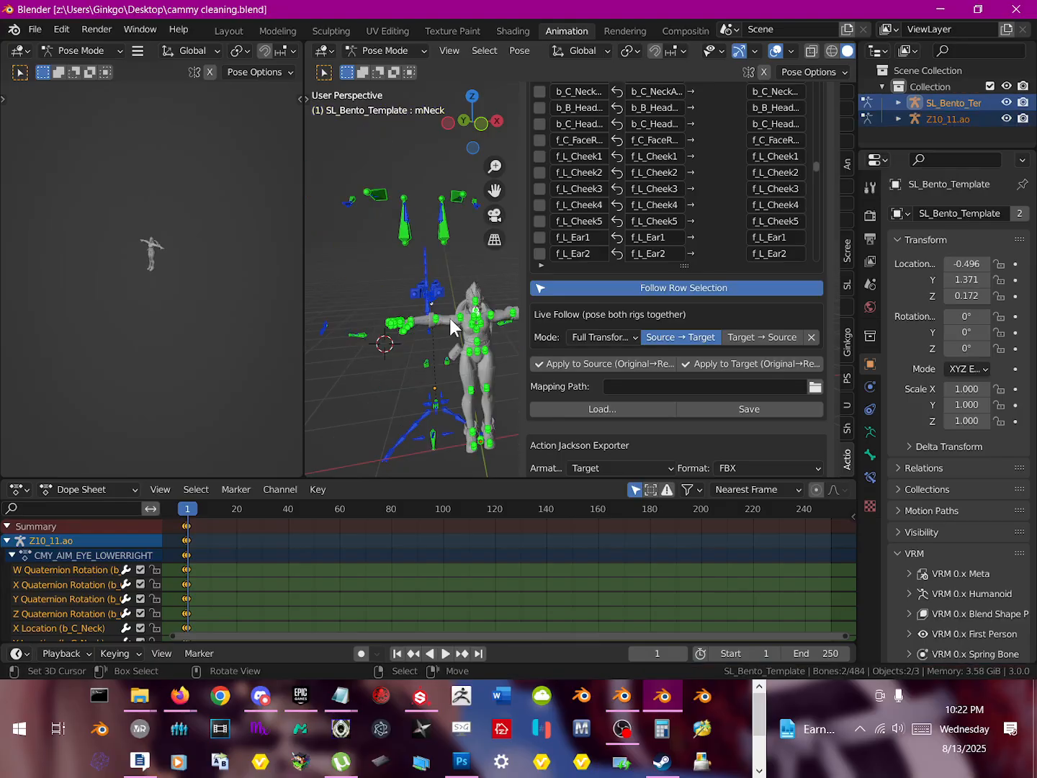
Step: Turn off Source → Target following and set the Live Follow mode to Rotation Only
left_click(667, 336)
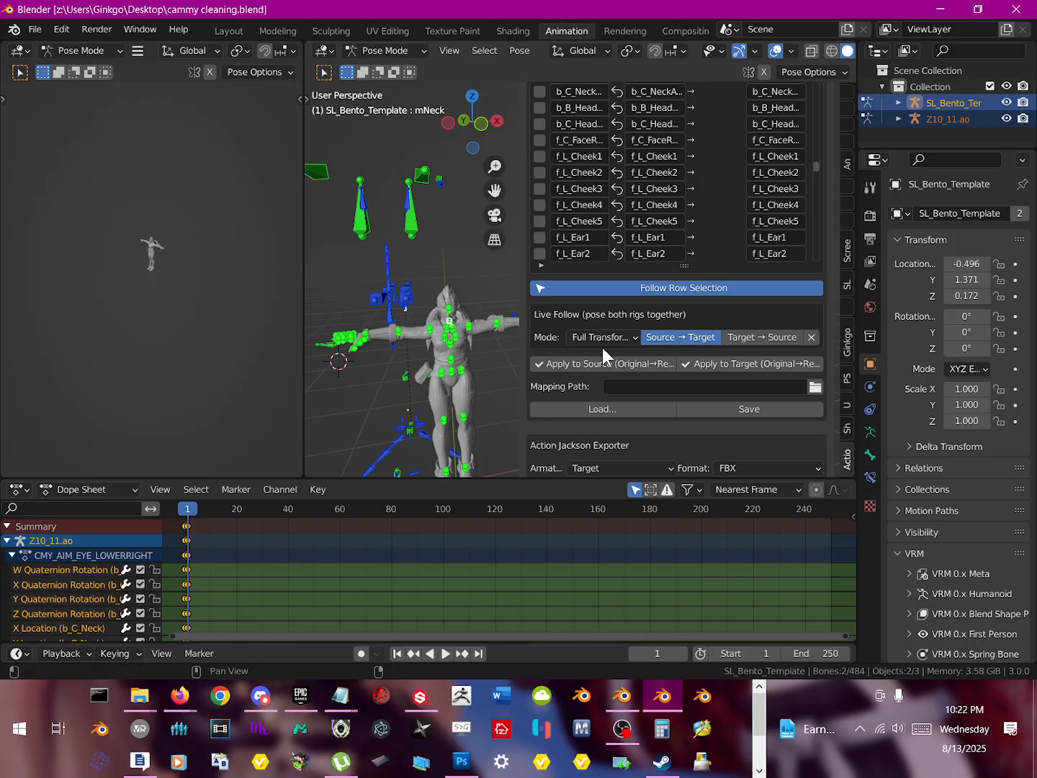
scroll(403, 301, "up", 5)
left_click(610, 337)
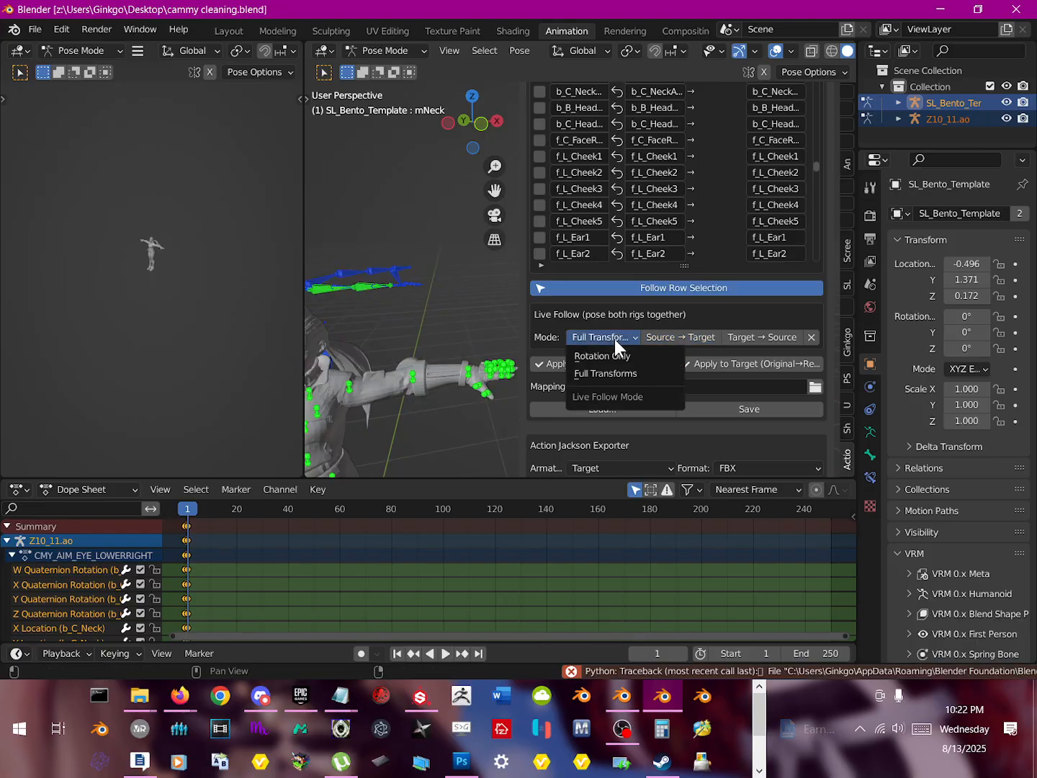
left_click(610, 356)
scroll(393, 325, "down", 4)
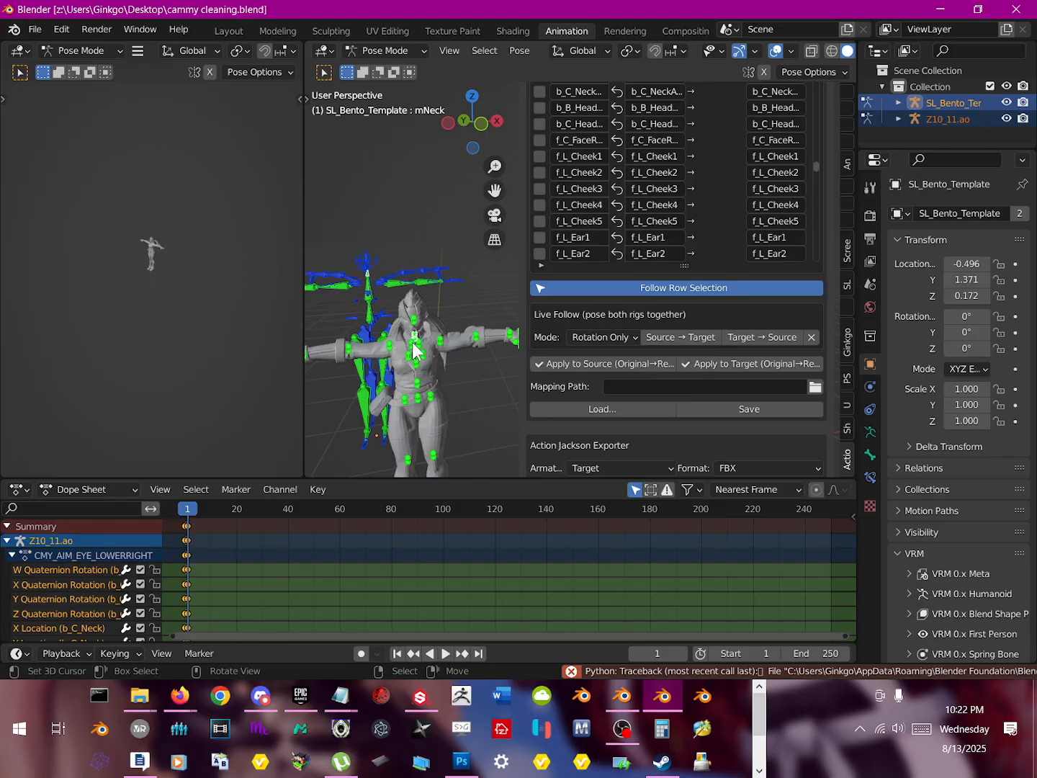
Step: Turn on Source → Target following in Rotation Only mode and try rotating the source's b_C_Head bone
key("r")
right_click(429, 314)
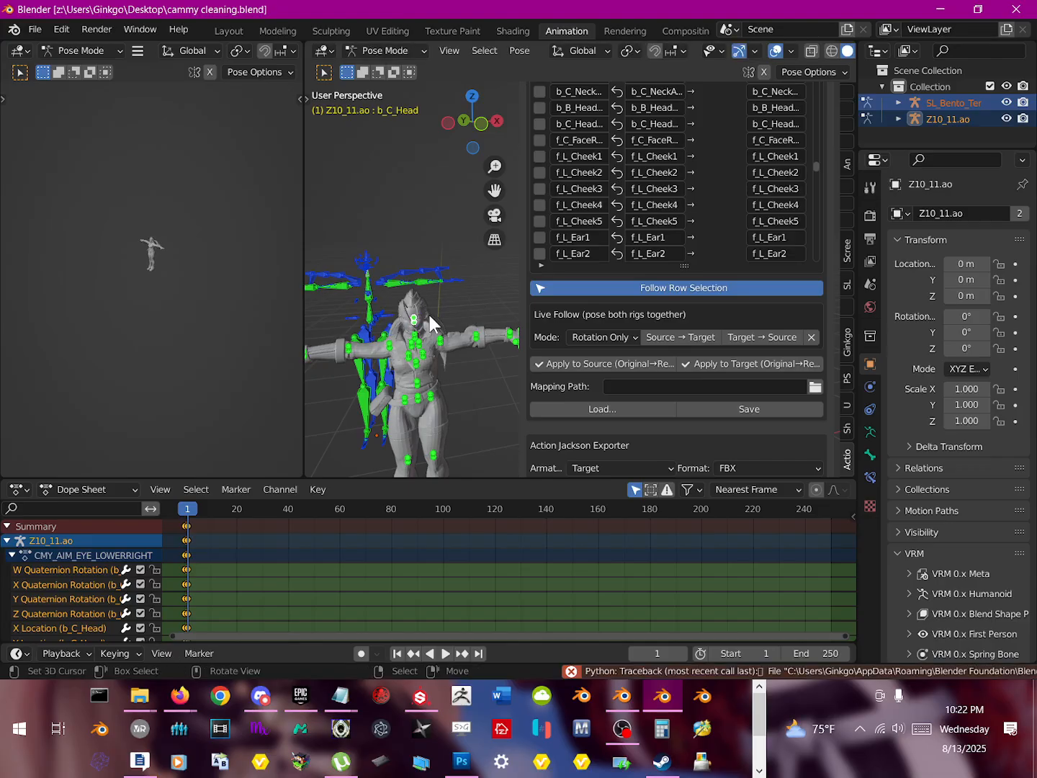
left_click(658, 338)
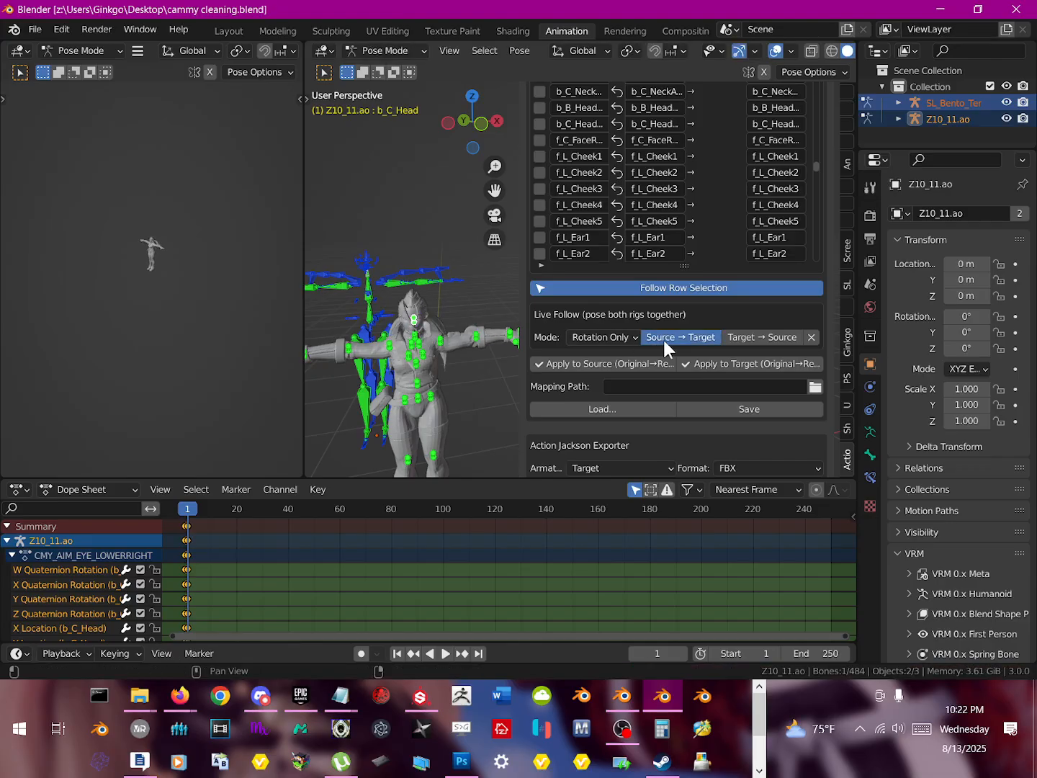
key("r")
right_click(451, 291)
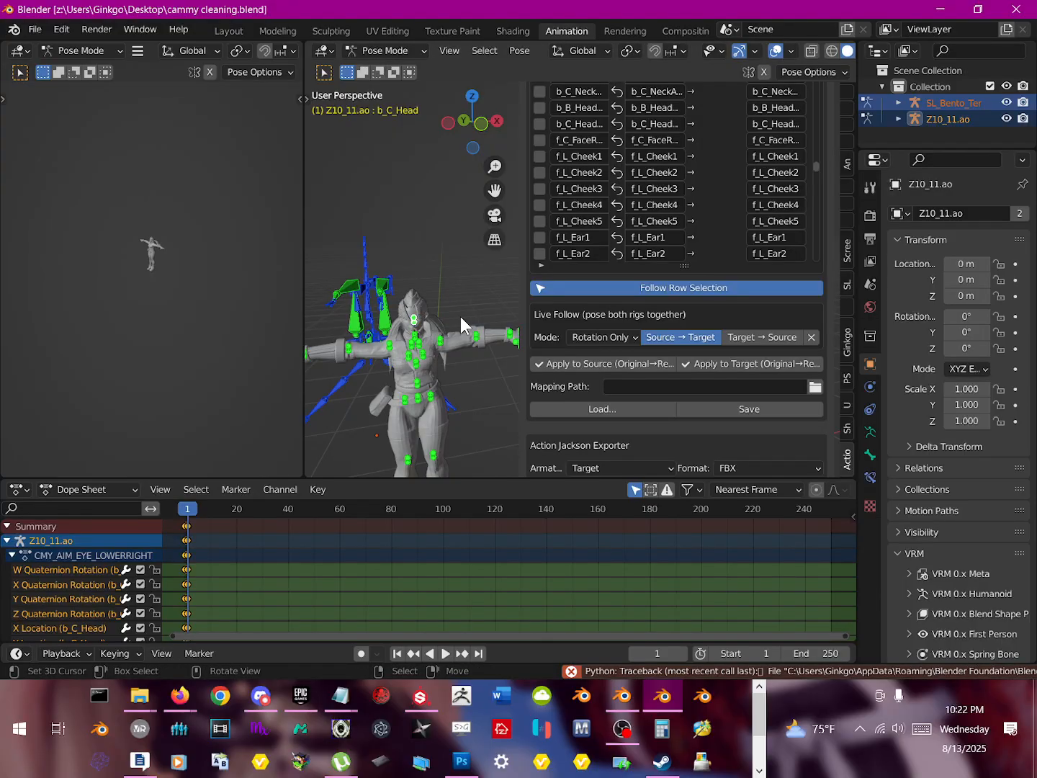
Step: Undo the Rotation Only follow test and try rotating the source's b_C_Neck bone with following off
key("ctrl+z")
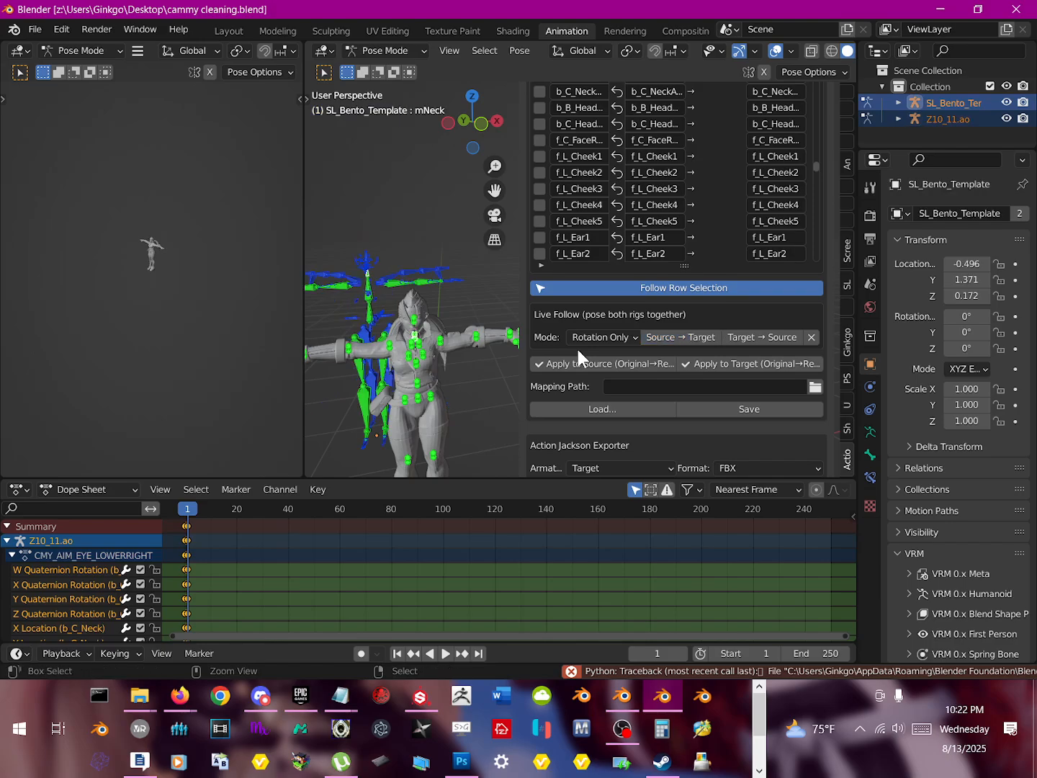
key("ctrl+z")
middle_click_drag(404, 321, 456, 348)
left_click(444, 362)
key("r")
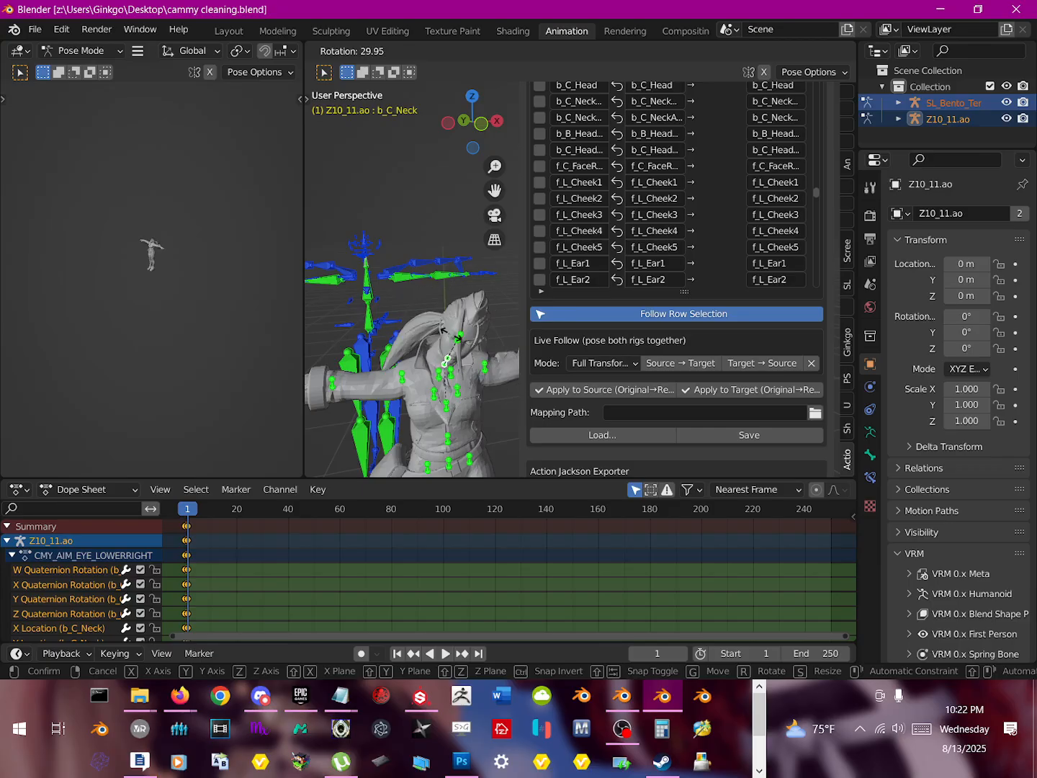
left_click(362, 274)
Step: Capture the source's b_C_Head bone with the template's mHead as a pair
middle_click_drag(414, 357, 362, 322)
left_click(358, 322)
scroll(371, 328, "up", 6)
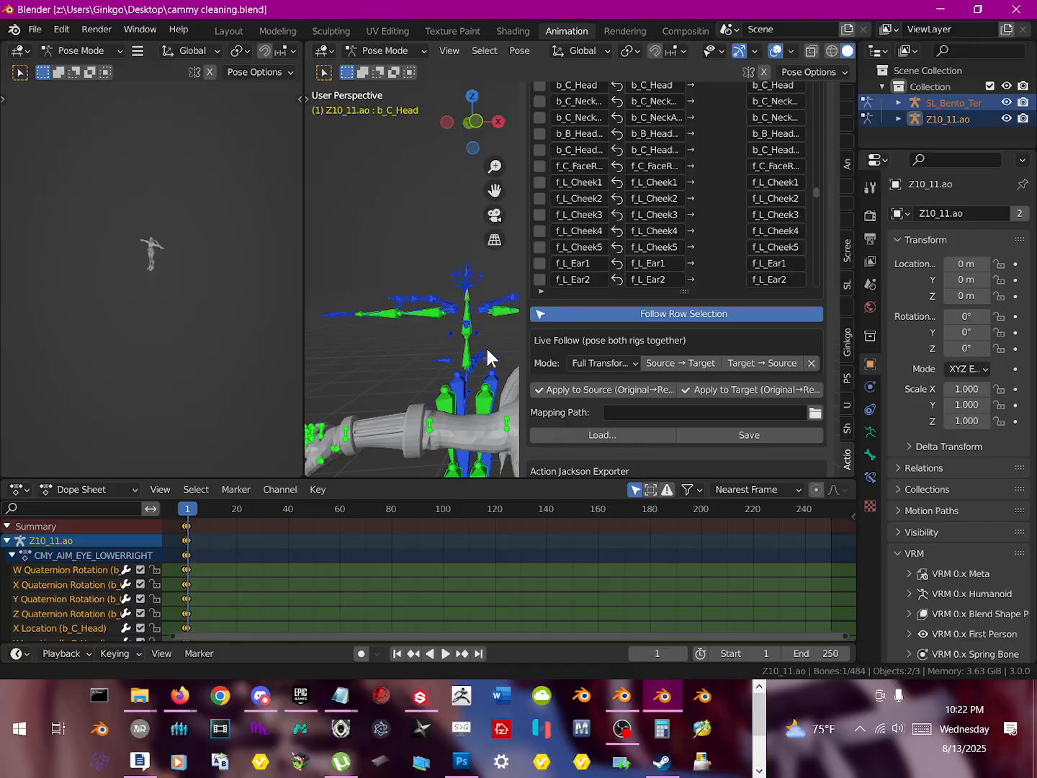
scroll(422, 312, "up", 1)
middle_click_drag(366, 310, 409, 313, "shift")
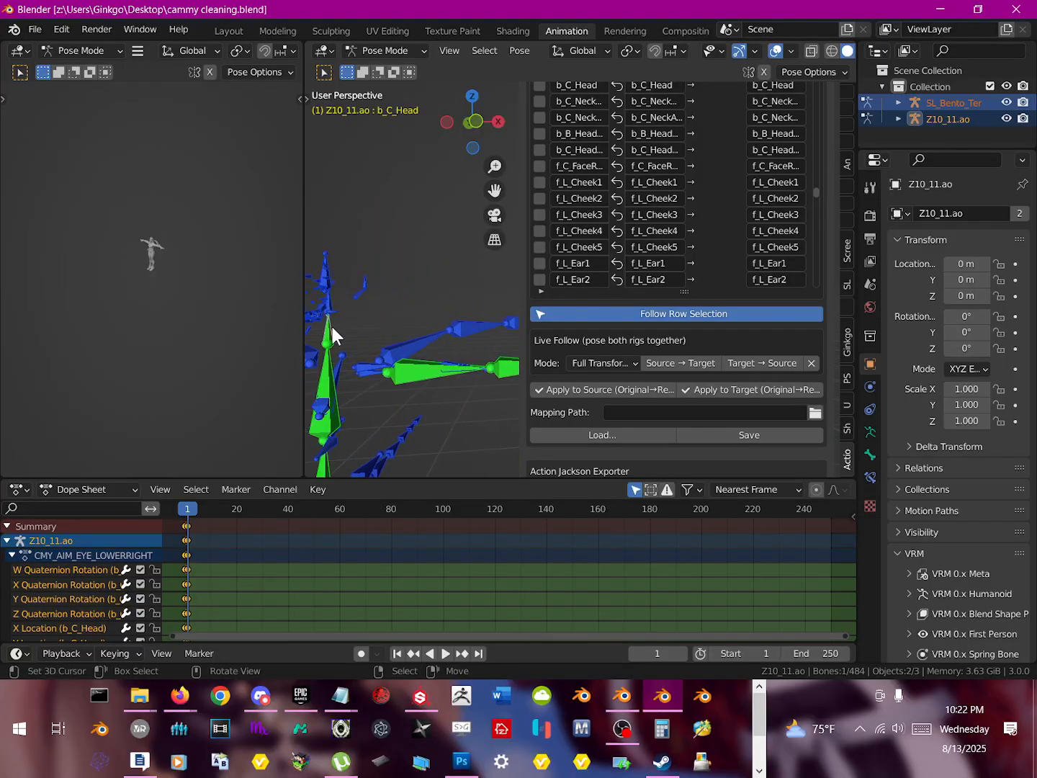
left_click(327, 333)
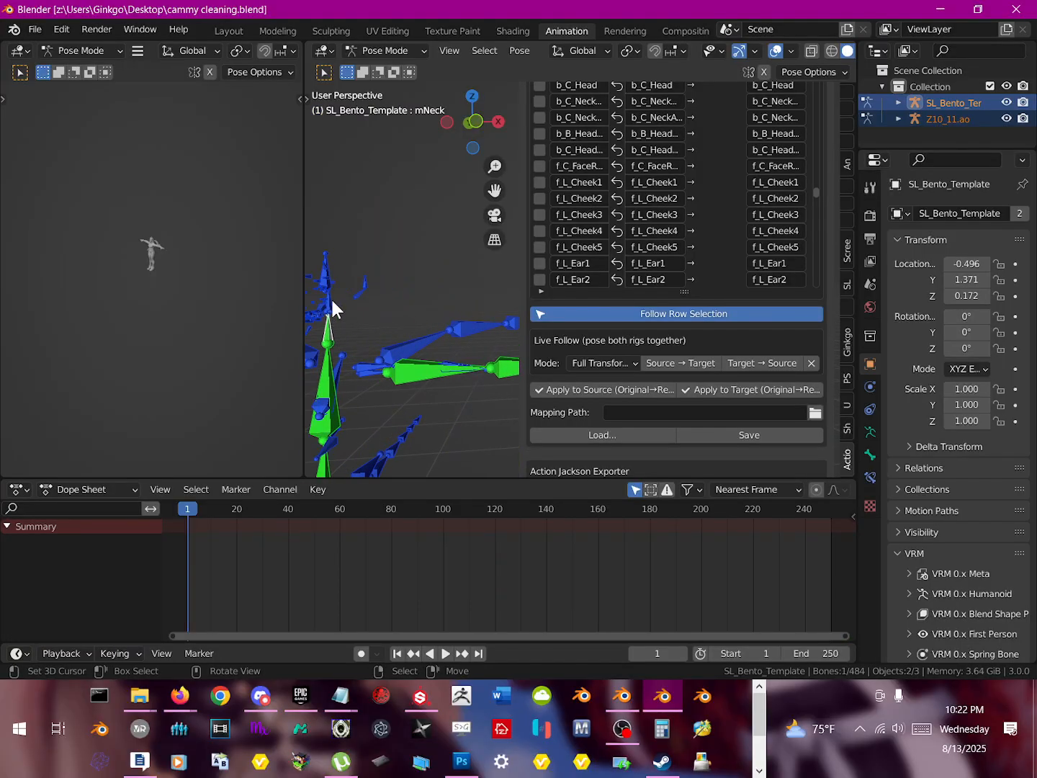
left_click(331, 301)
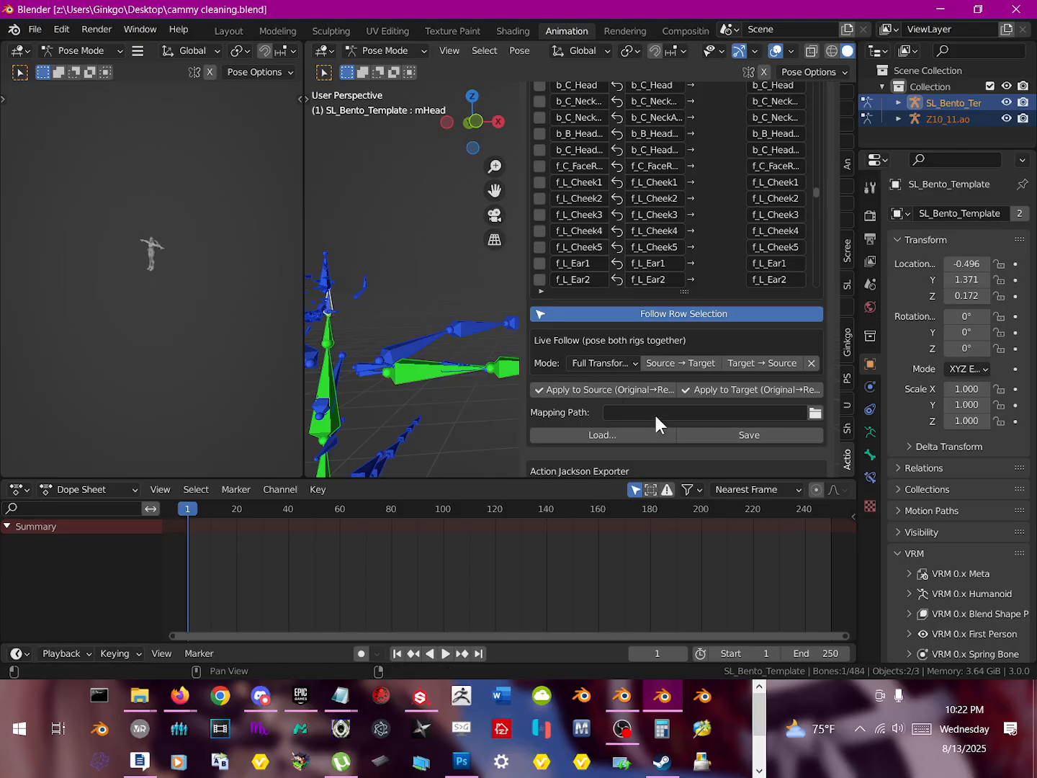
scroll(621, 349, "up", 10)
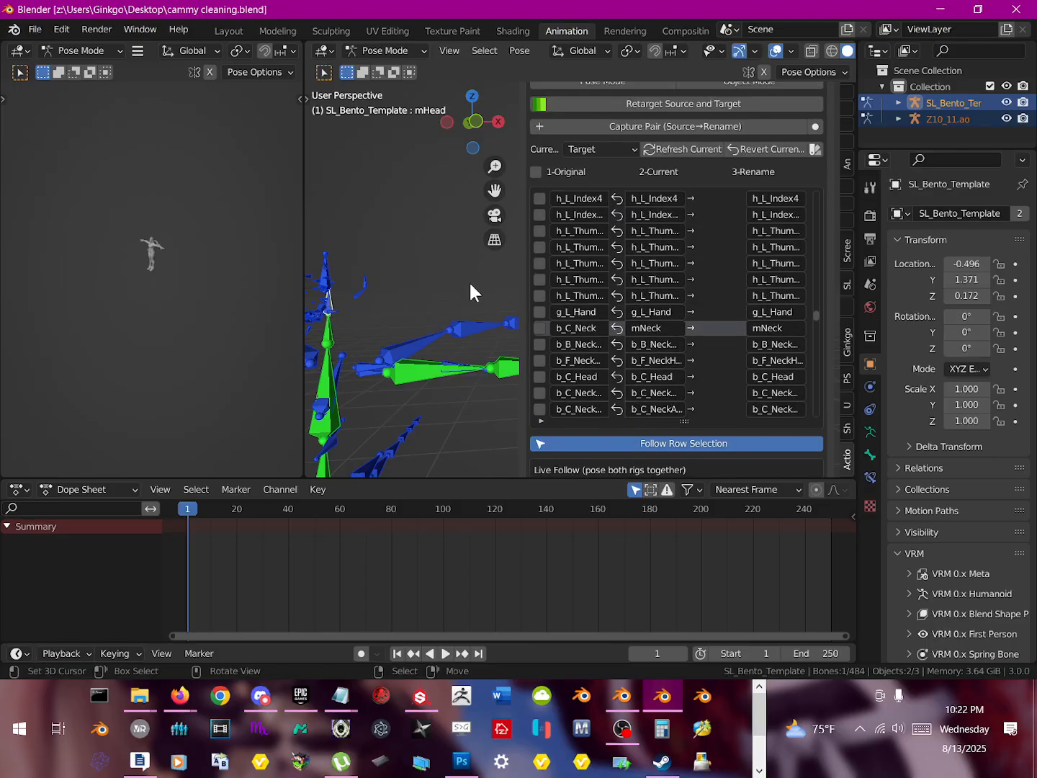
scroll(473, 292, "up", 1)
left_click(647, 104)
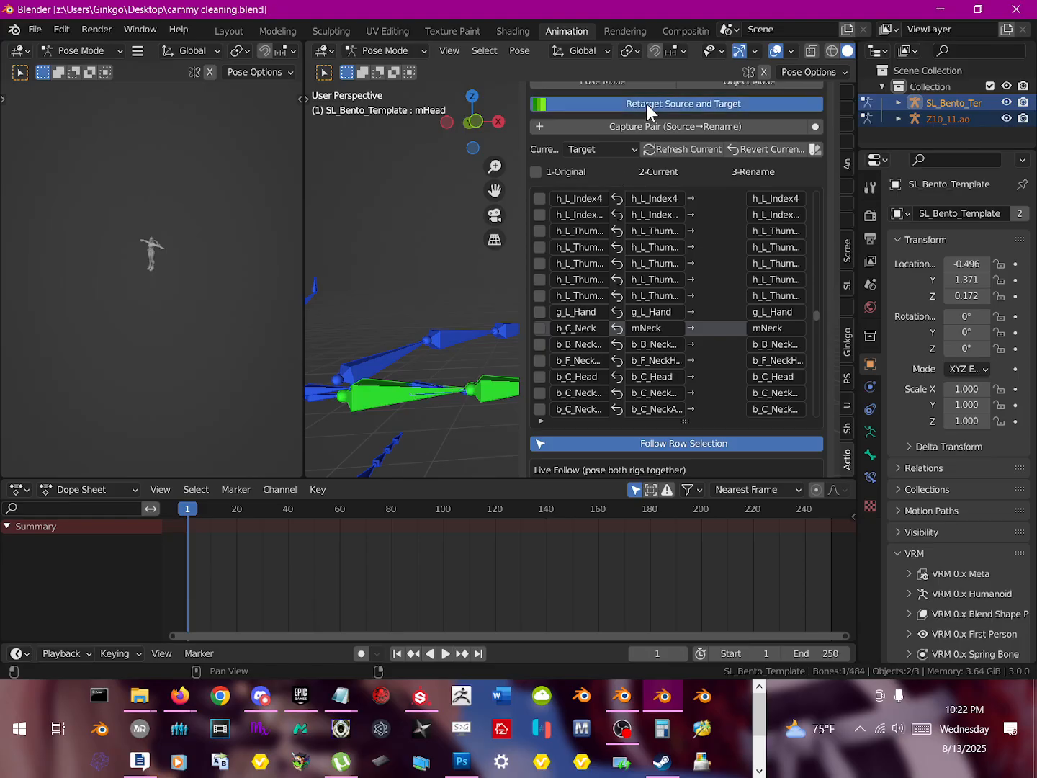
left_click(617, 121)
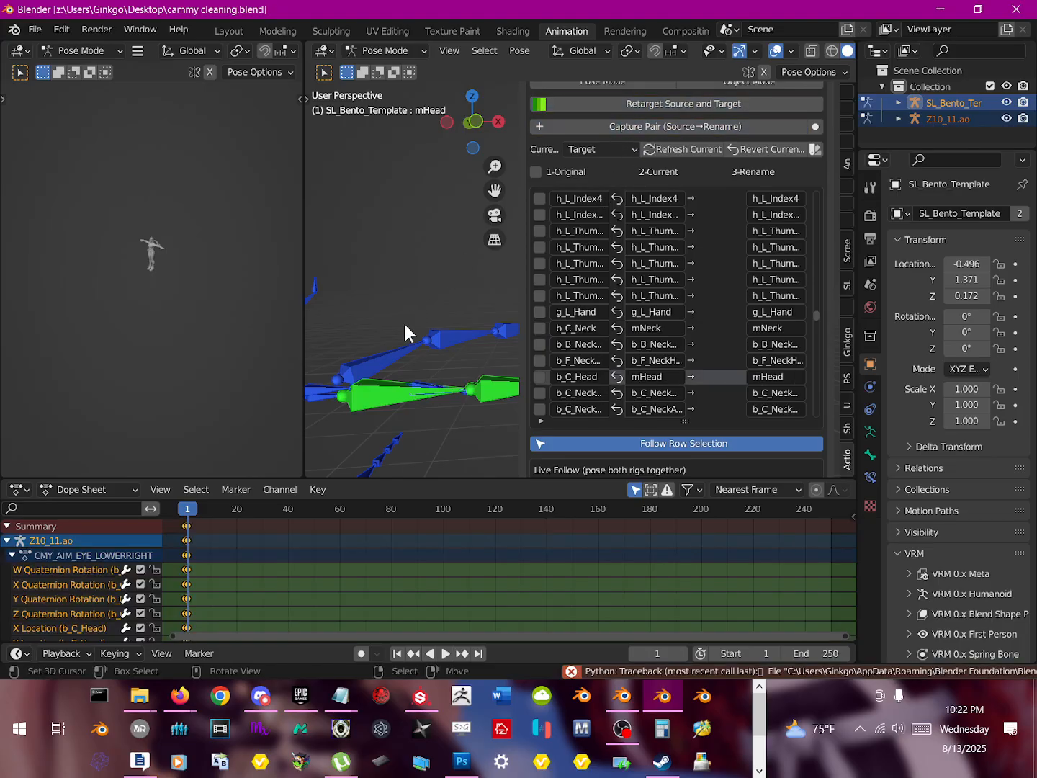
Step: Set the mapping list's Current column to use Source
left_click(584, 151)
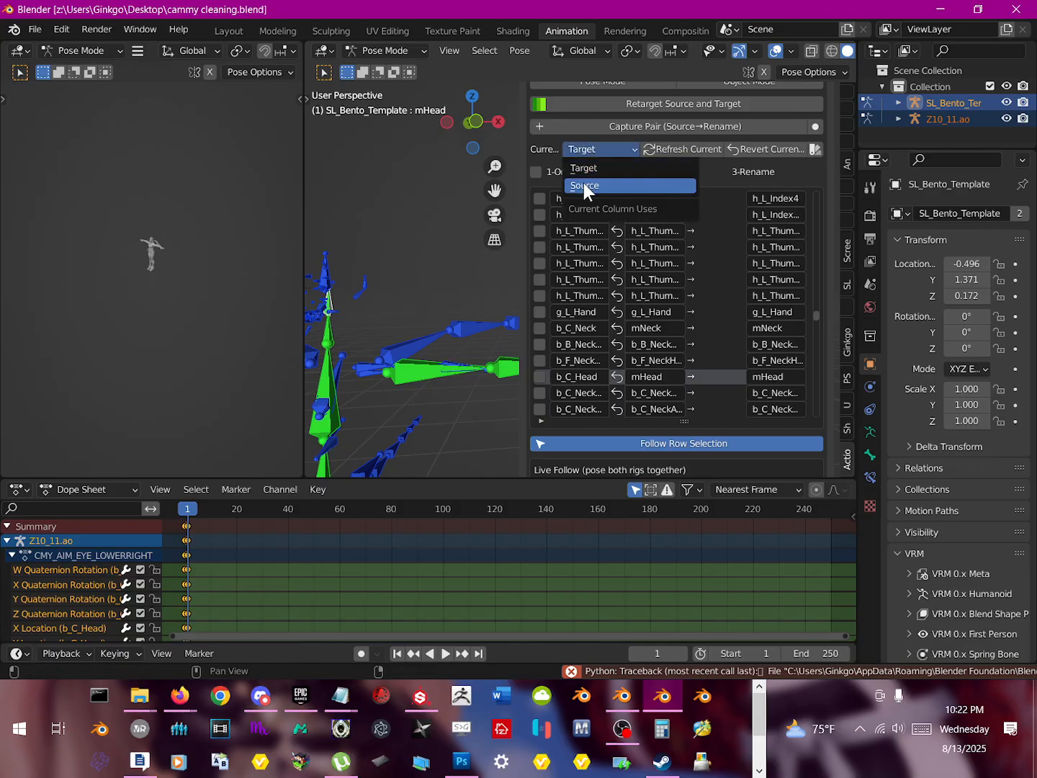
left_click(583, 185)
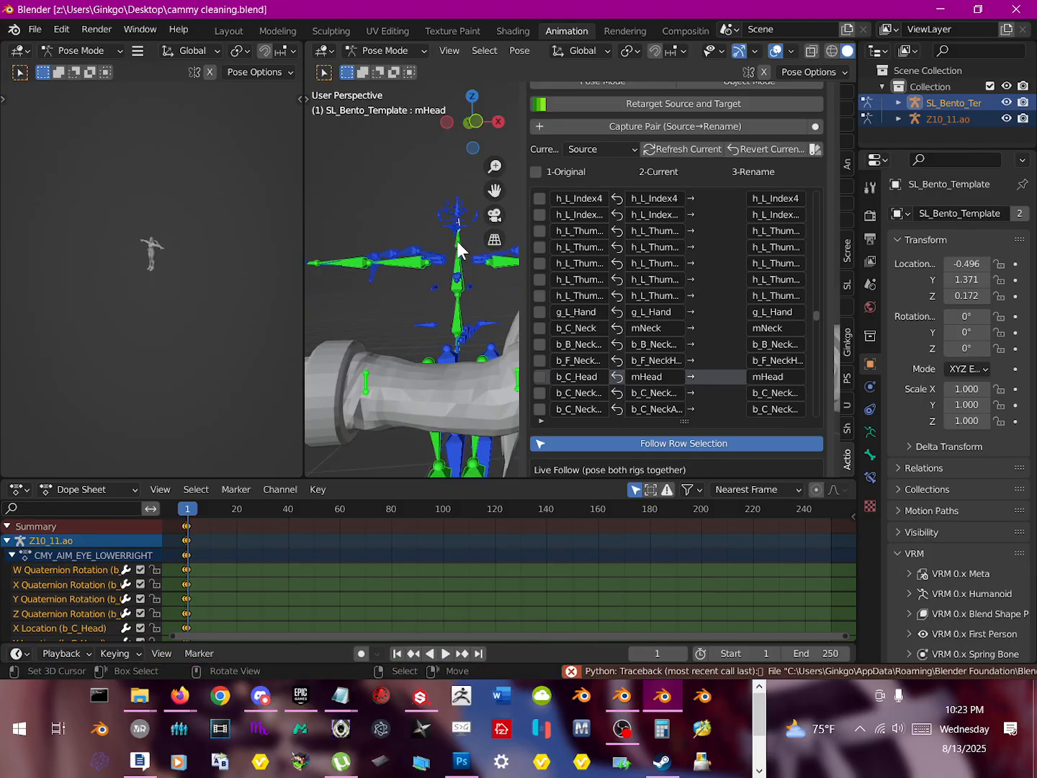
Step: Try rotating the template's mNeck bone
left_click(458, 243)
key("r")
right_click(469, 274)
scroll(470, 273, "down", 5)
middle_click_drag(470, 273, 393, 352, "shift")
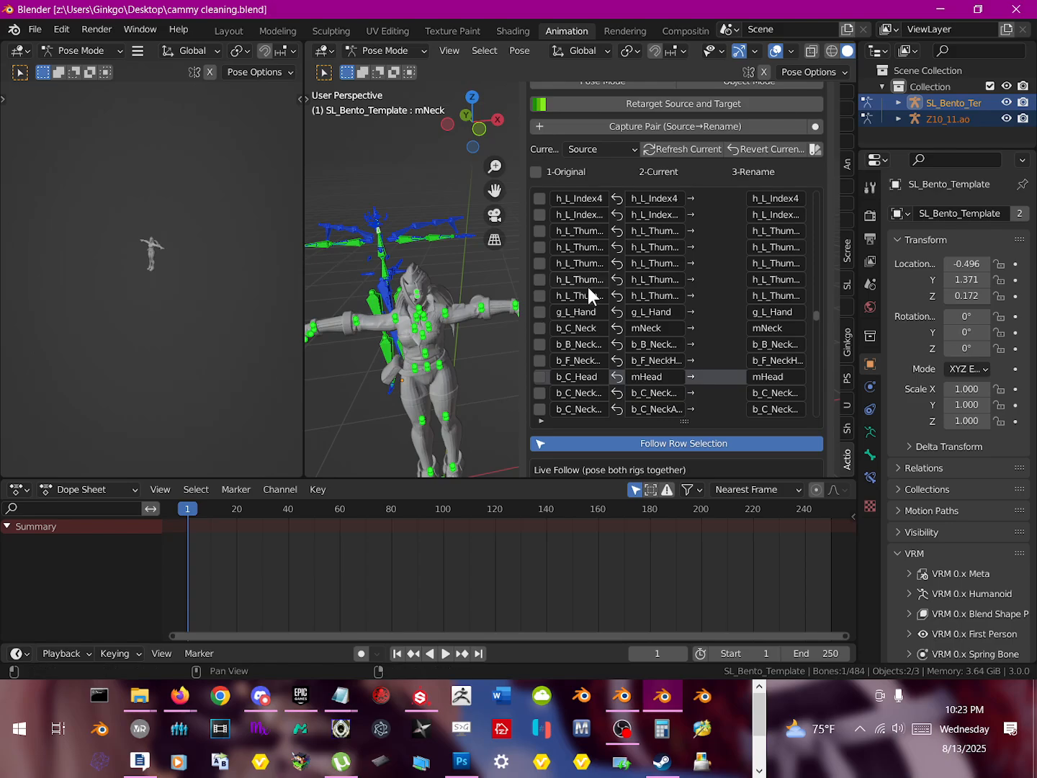
Step: Apply the Original → Rename mapping to the source rig
scroll(602, 325, "down", 10)
scroll(648, 446, "down", 5)
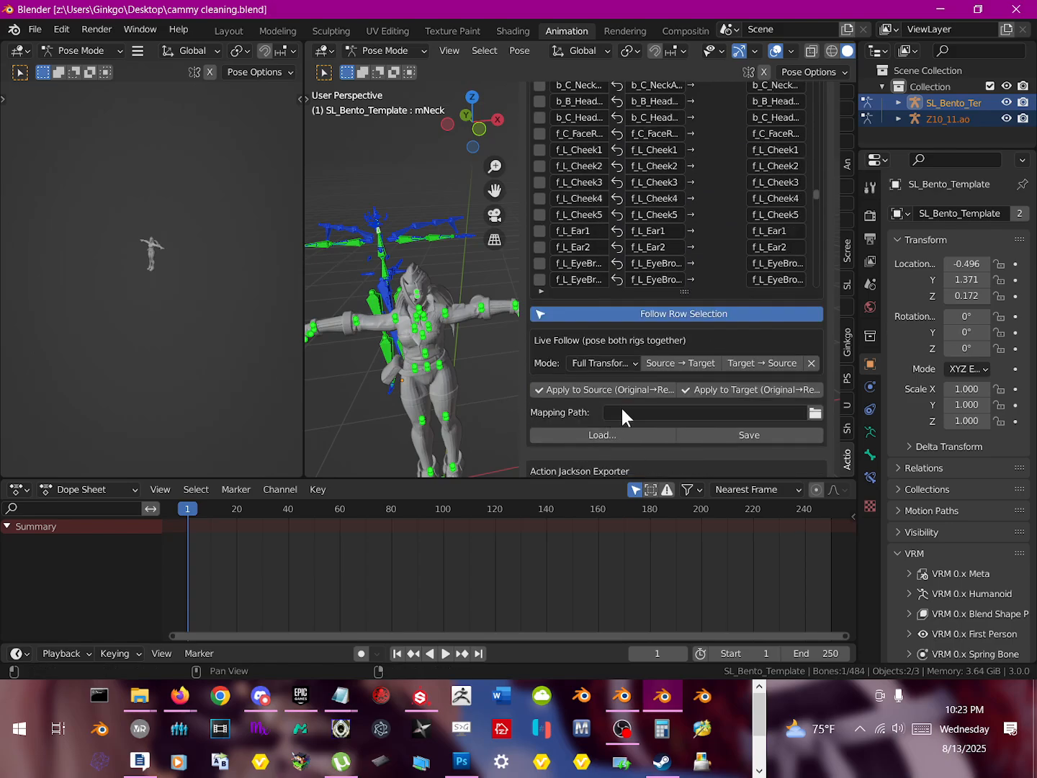
left_click(583, 389)
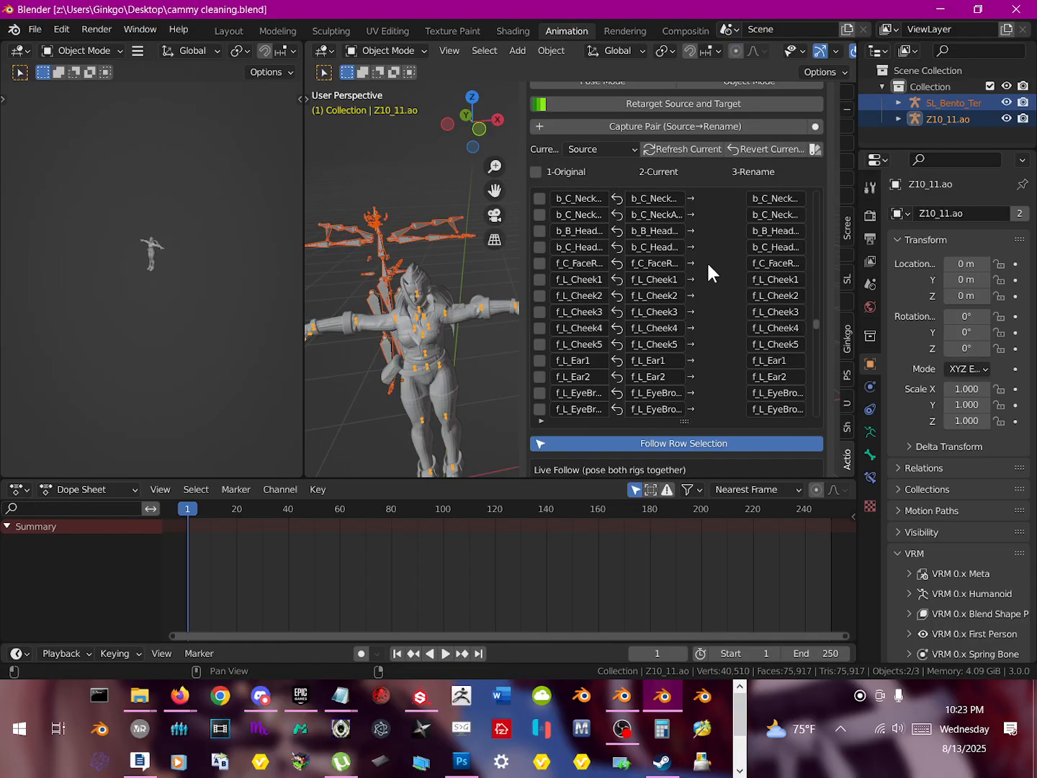
Step: Examine the bone mapping list from its first row, the two rigs and the Action Jackson Exporter options
scroll(705, 289, "down", 9)
scroll(703, 289, "down", 8)
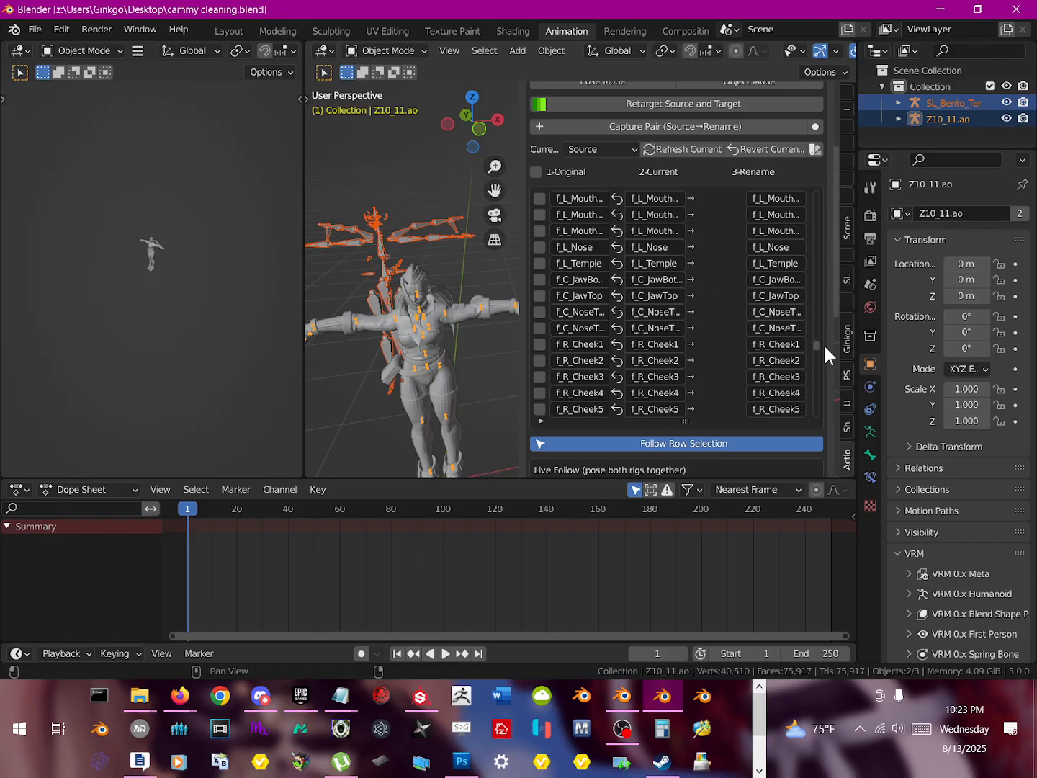
left_click_drag(817, 346, 819, 191)
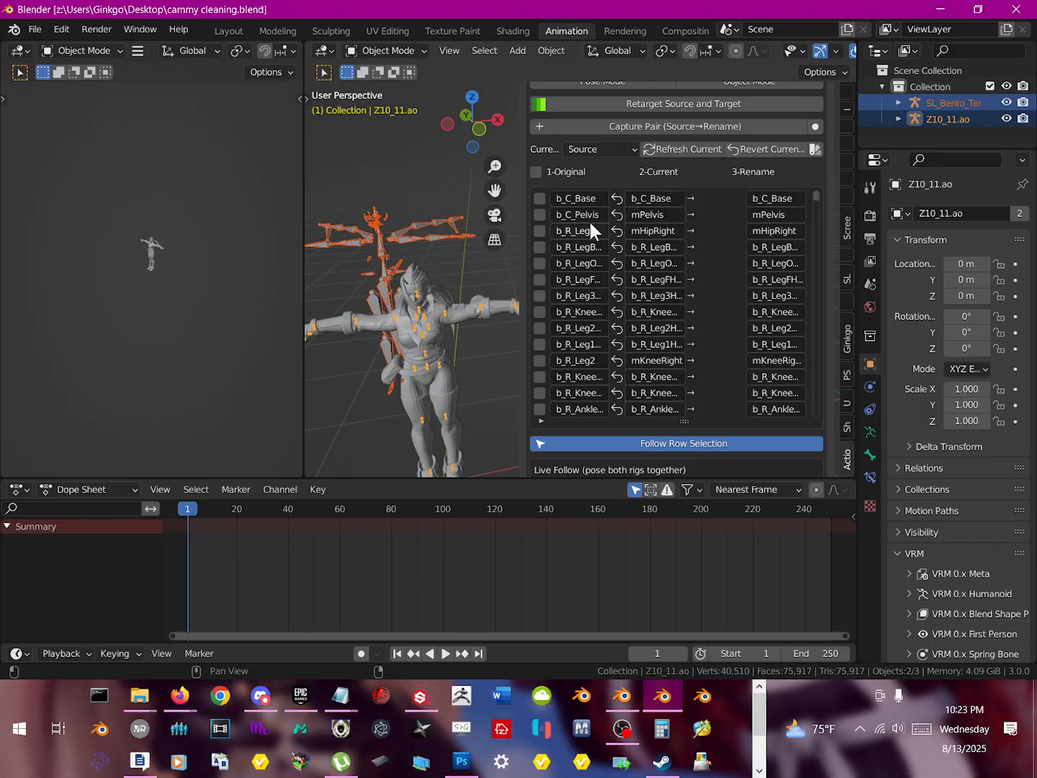
middle_click_drag(504, 345, 464, 329)
scroll(453, 286, "down", 1)
scroll(450, 299, "up", 2)
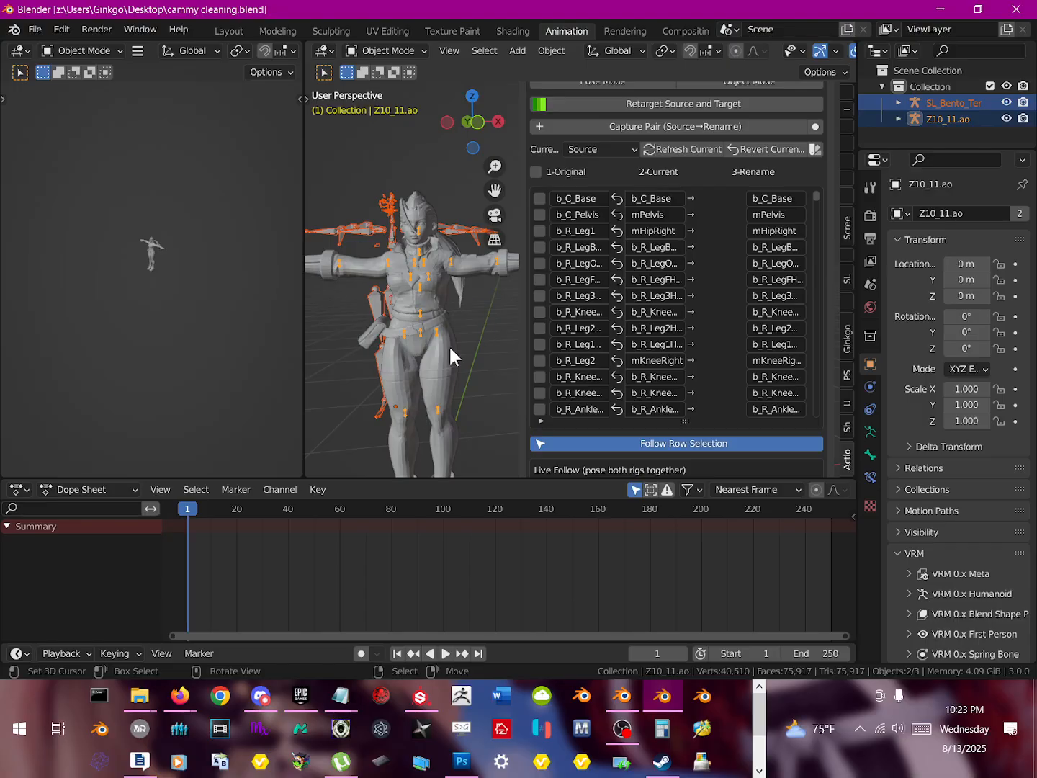
scroll(712, 376, "down", 10)
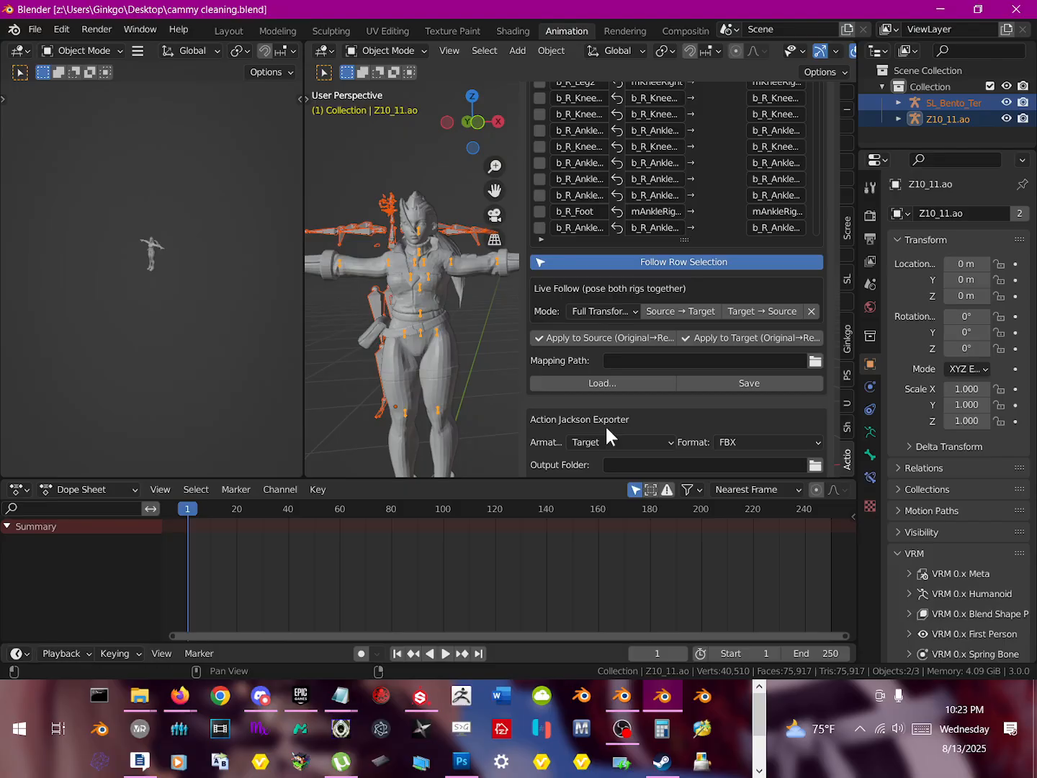
scroll(585, 415, "down", 2)
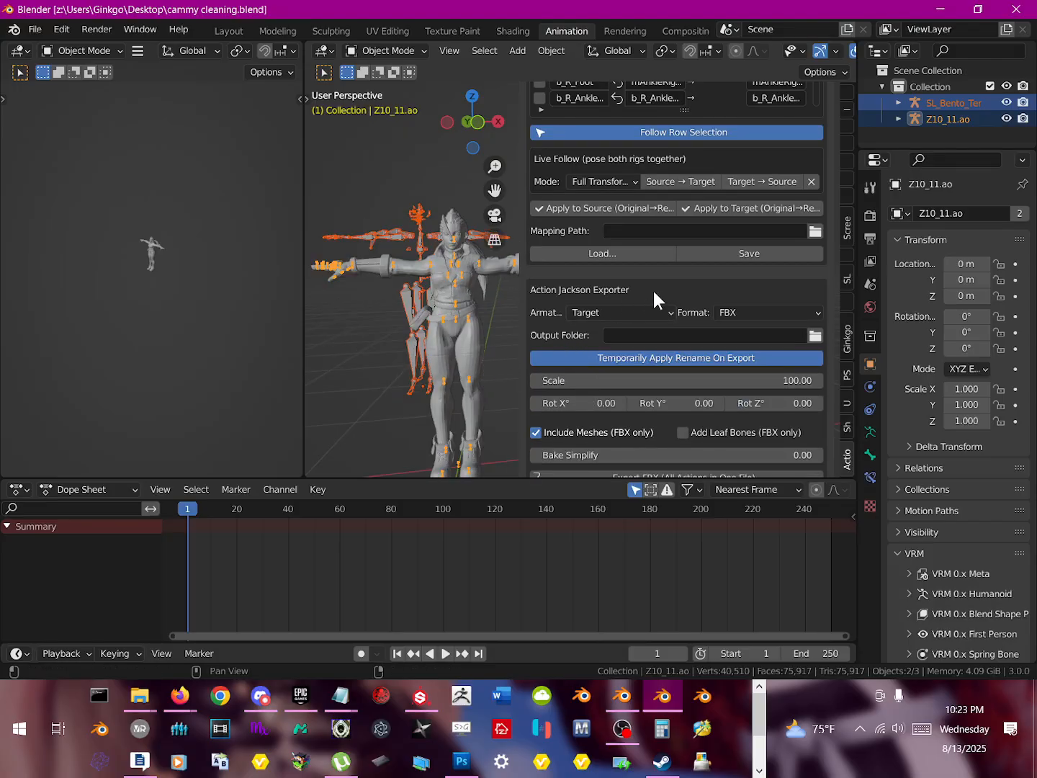
scroll(653, 291, "down", 3)
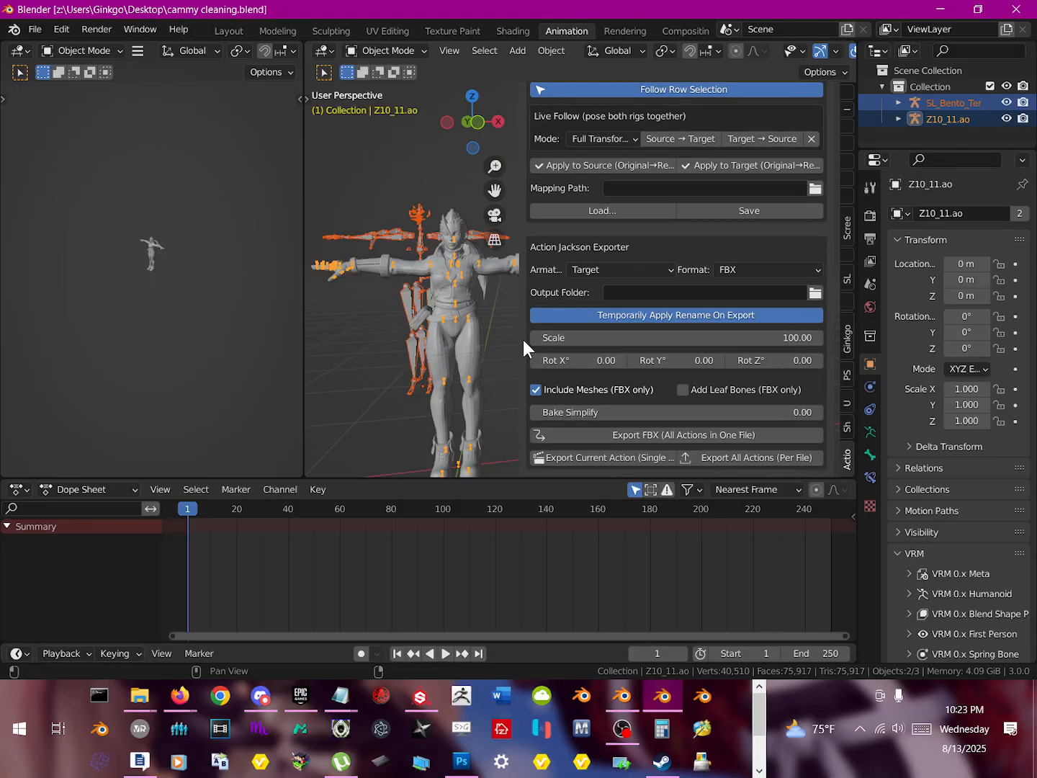
middle_click_drag(431, 304, 407, 283, "shift")
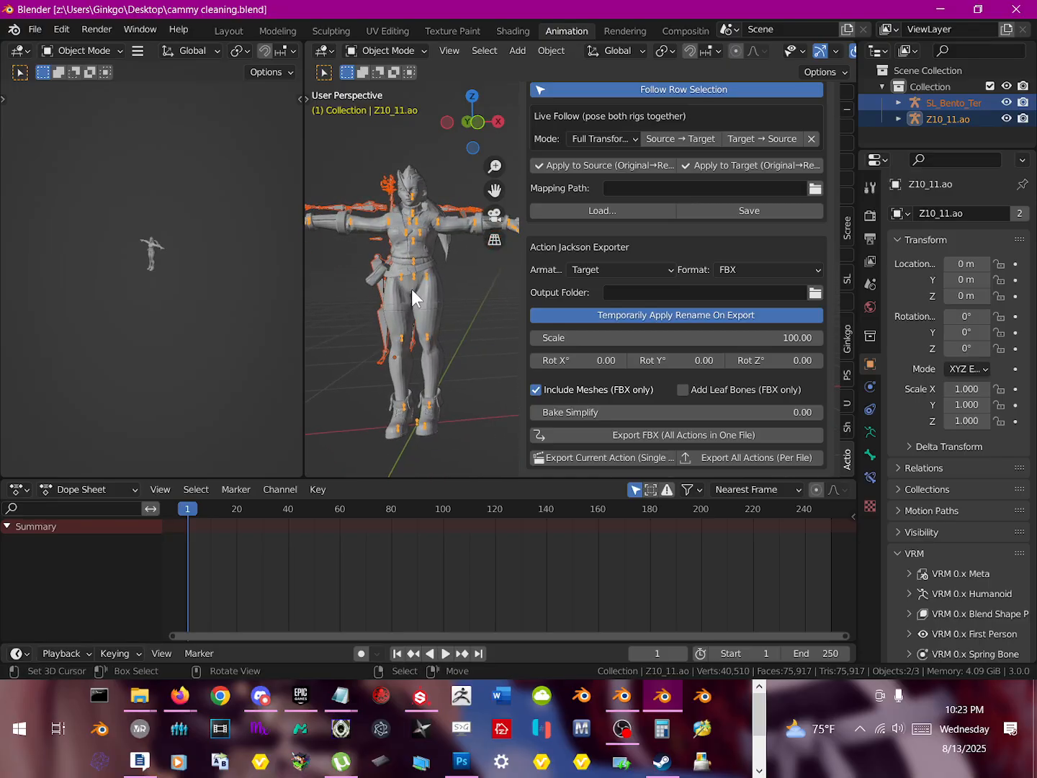
Step: Set the Action Jackson Exporter's armature to Source
scroll(408, 270, "up", 2)
middle_click_drag(363, 220, 440, 260, "shift")
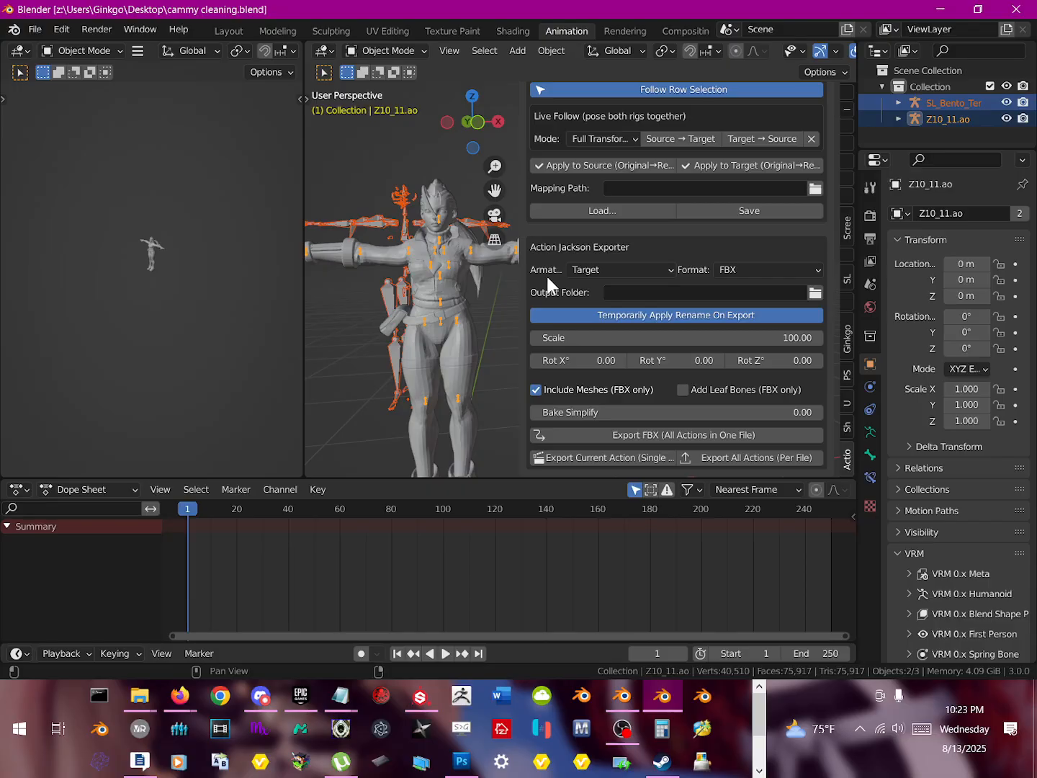
left_click(594, 270)
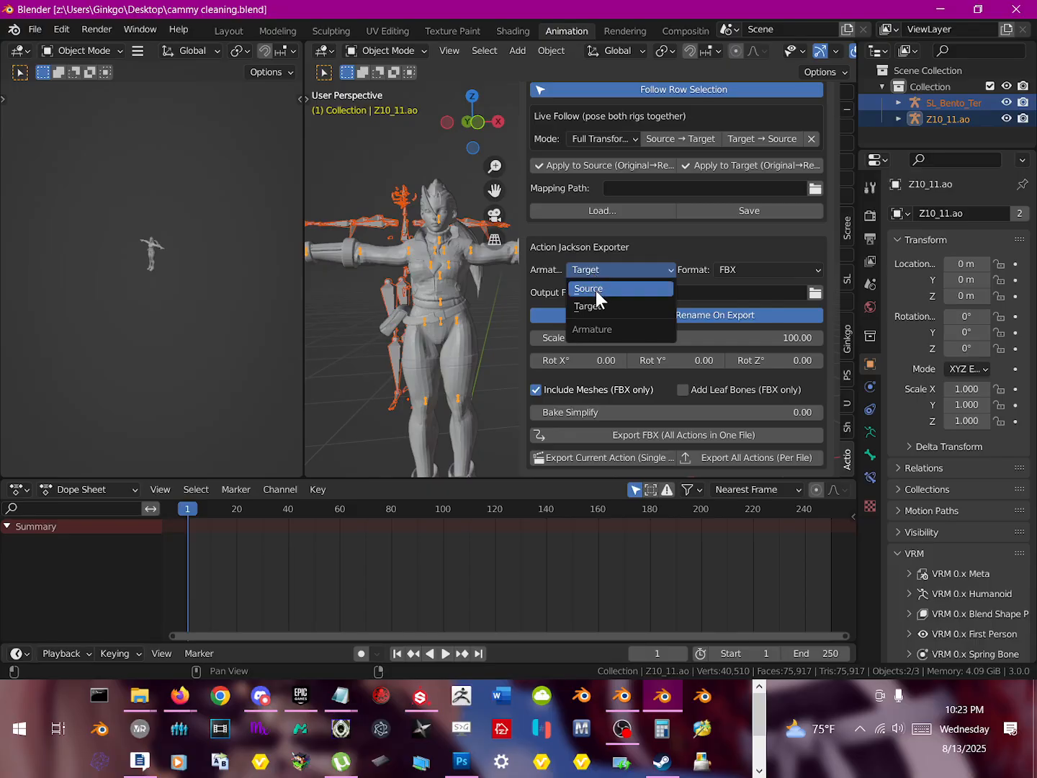
left_click(596, 290)
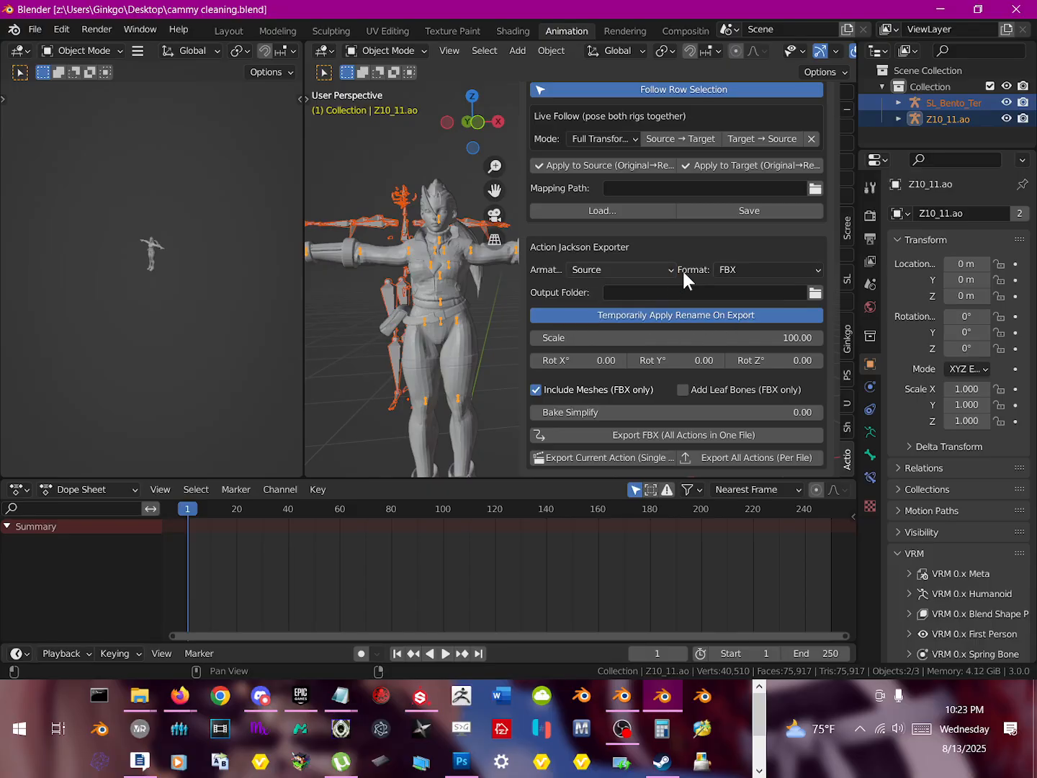
left_click(769, 269)
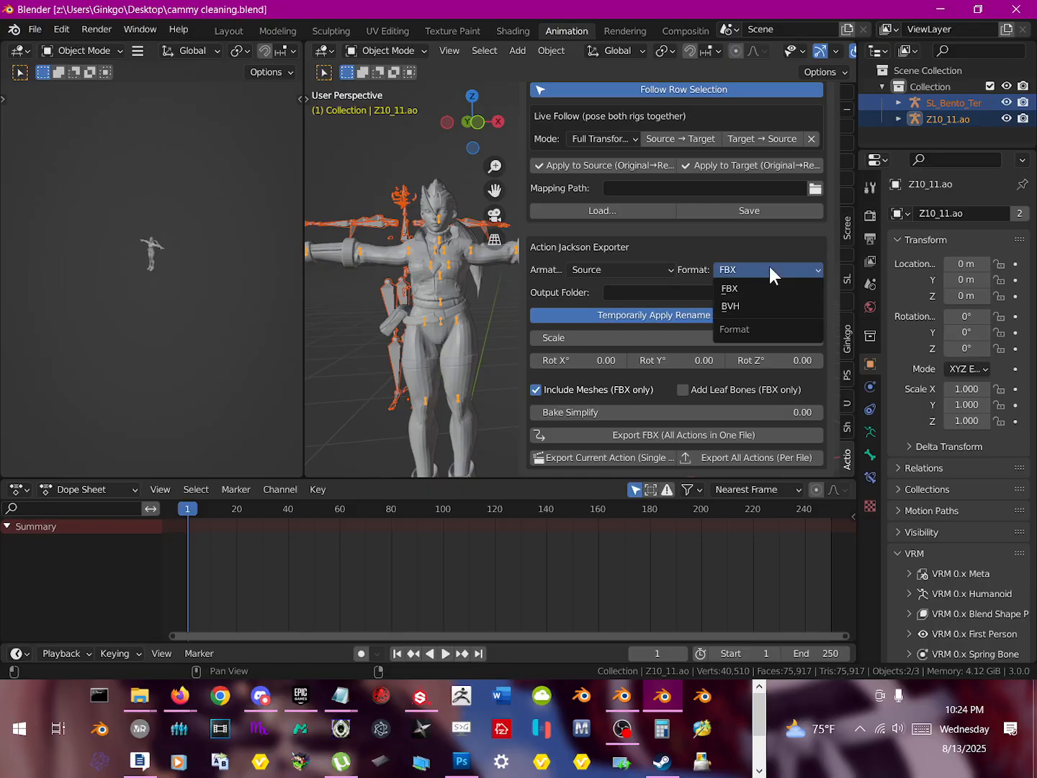
left_click(748, 300)
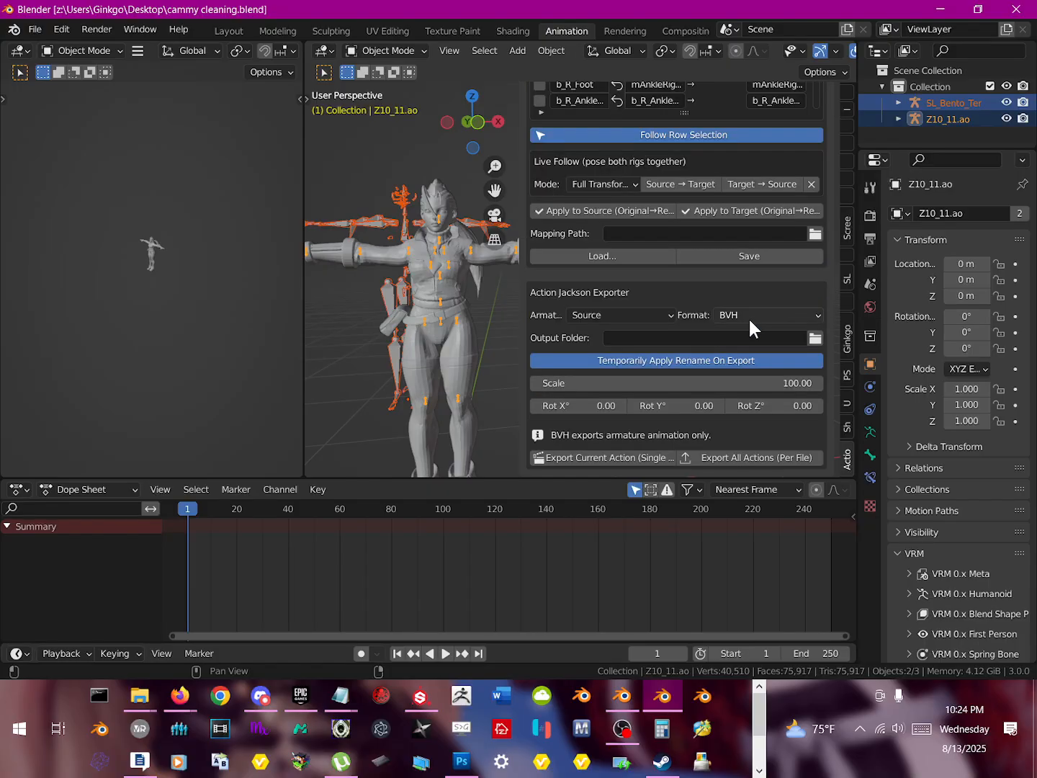
left_click(749, 317)
left_click(749, 333)
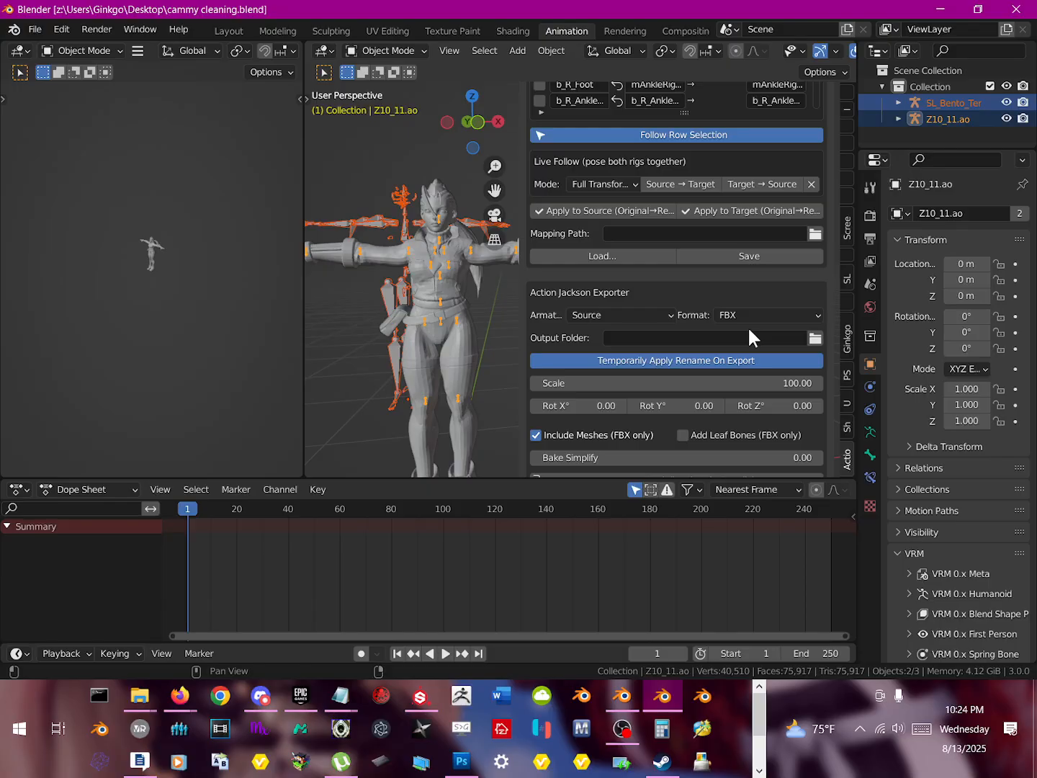
Step: Set the exporter's X rotation to -90 degrees
scroll(685, 334, "down", 1)
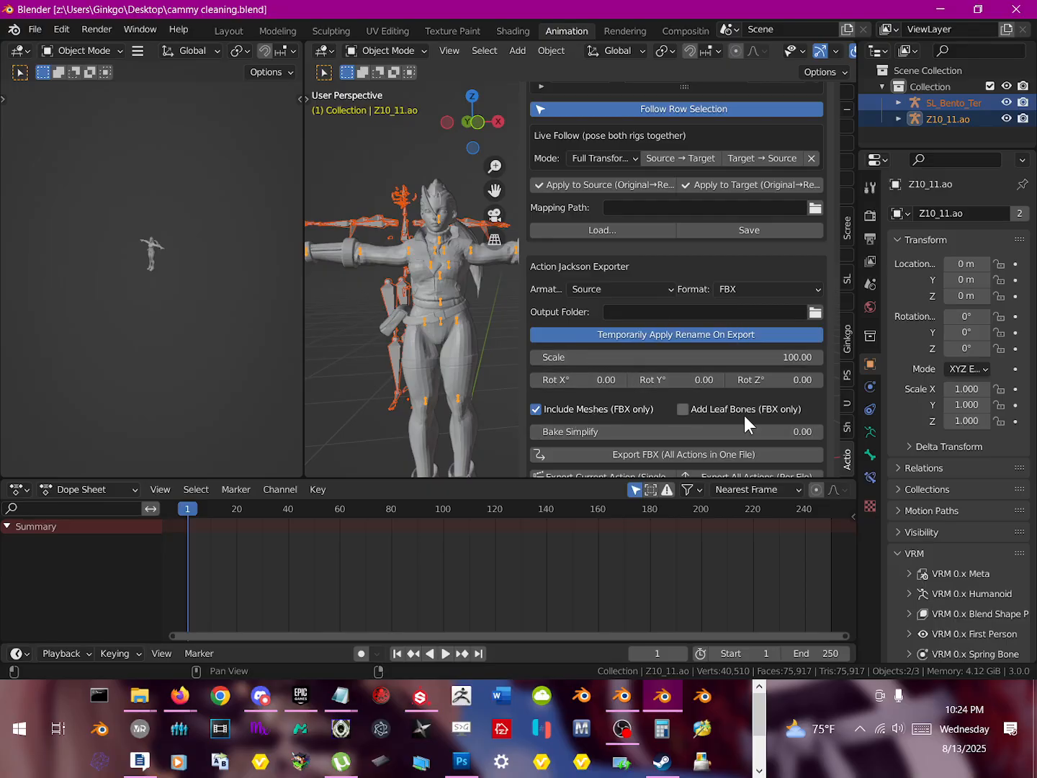
scroll(741, 364, "down", 1)
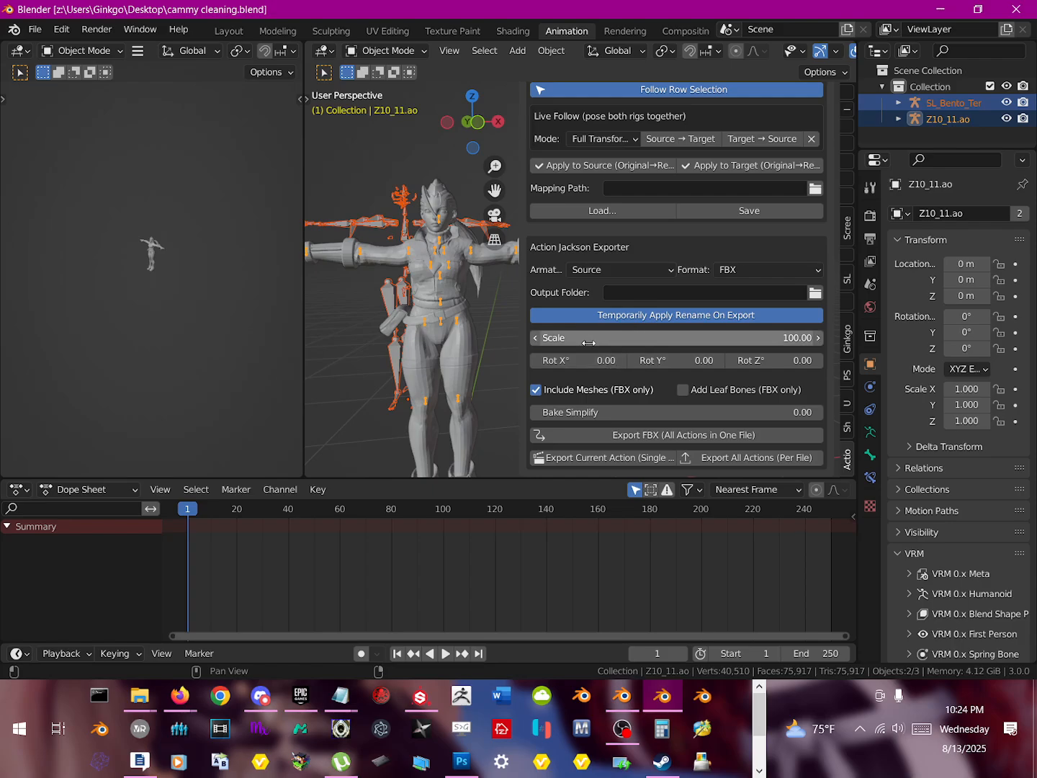
middle_click_drag(515, 311, 432, 319)
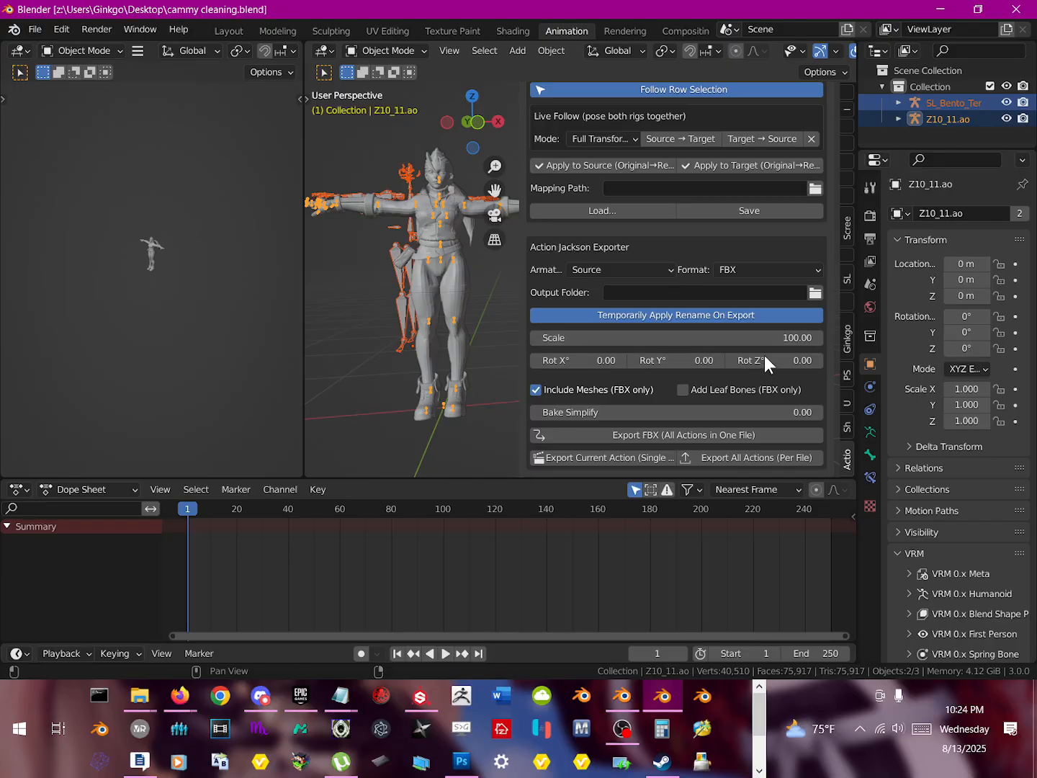
left_click(611, 359)
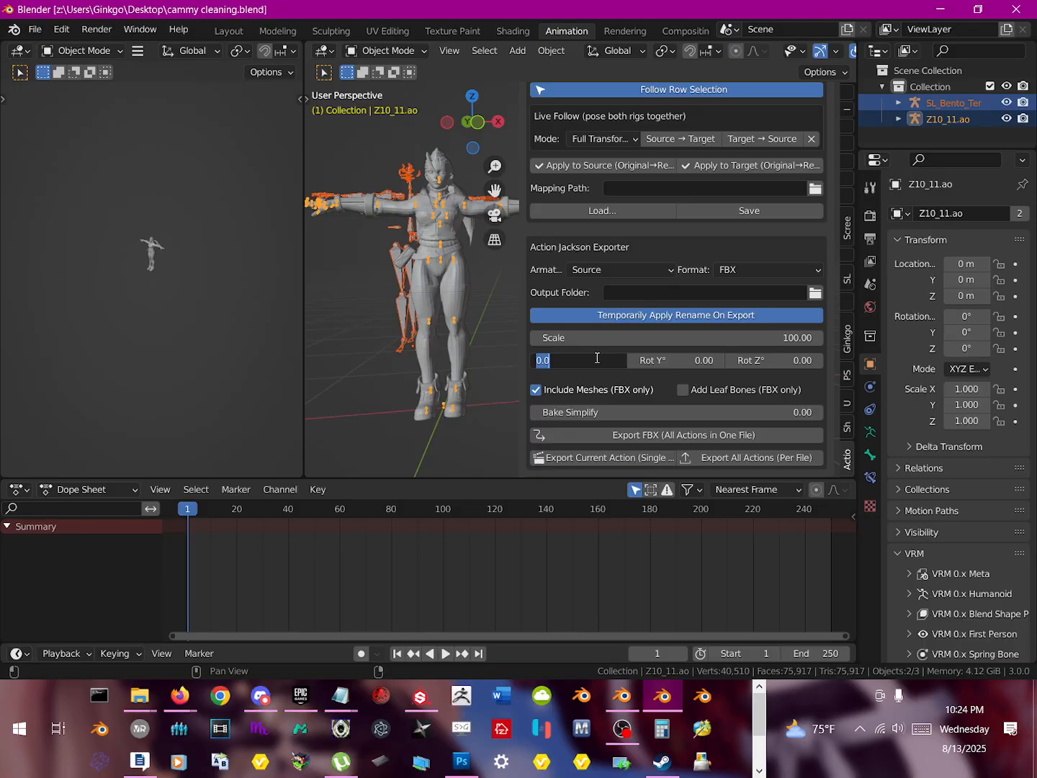
type("-90")
key("Return")
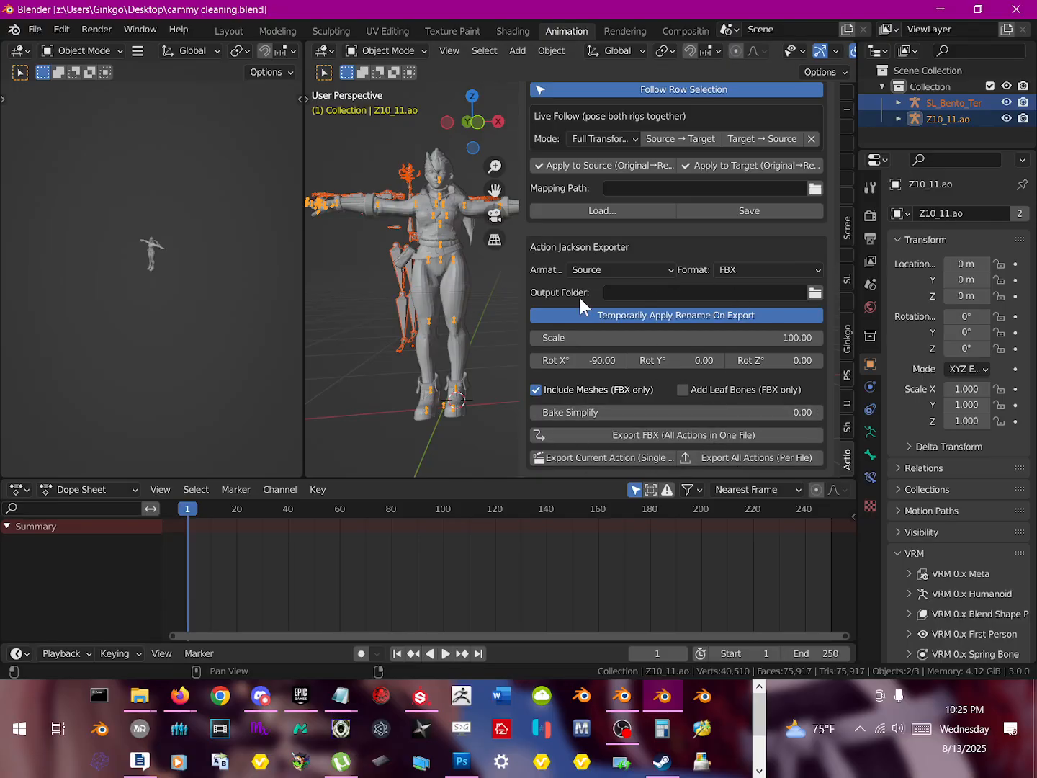
Step: Create a tuto folder on the Desktop as the exporter's output folder and export the current action as a single FBX
left_click(606, 456)
left_click(816, 293)
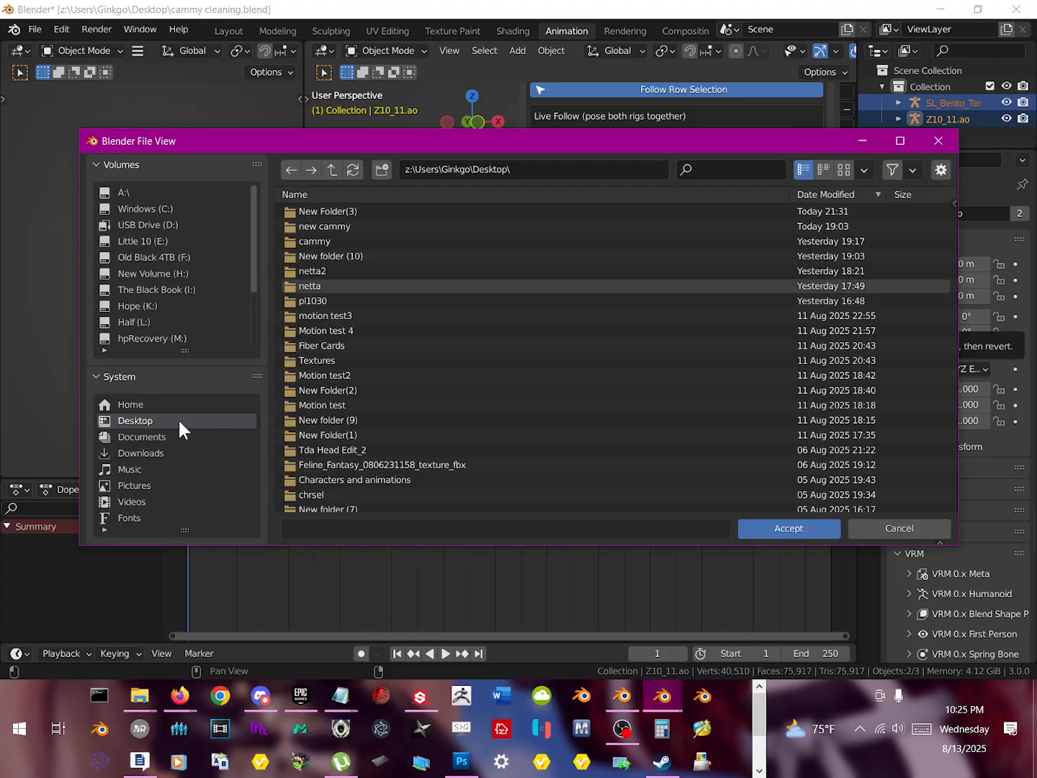
left_click(382, 169)
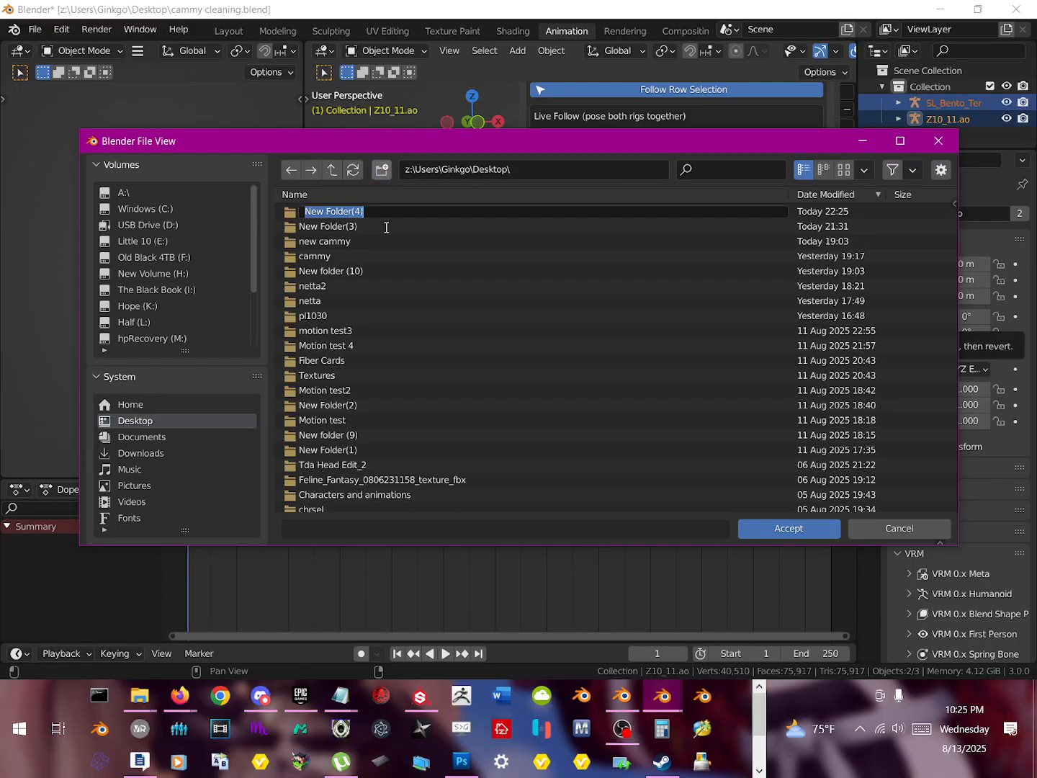
type("tuto")
key("Return")
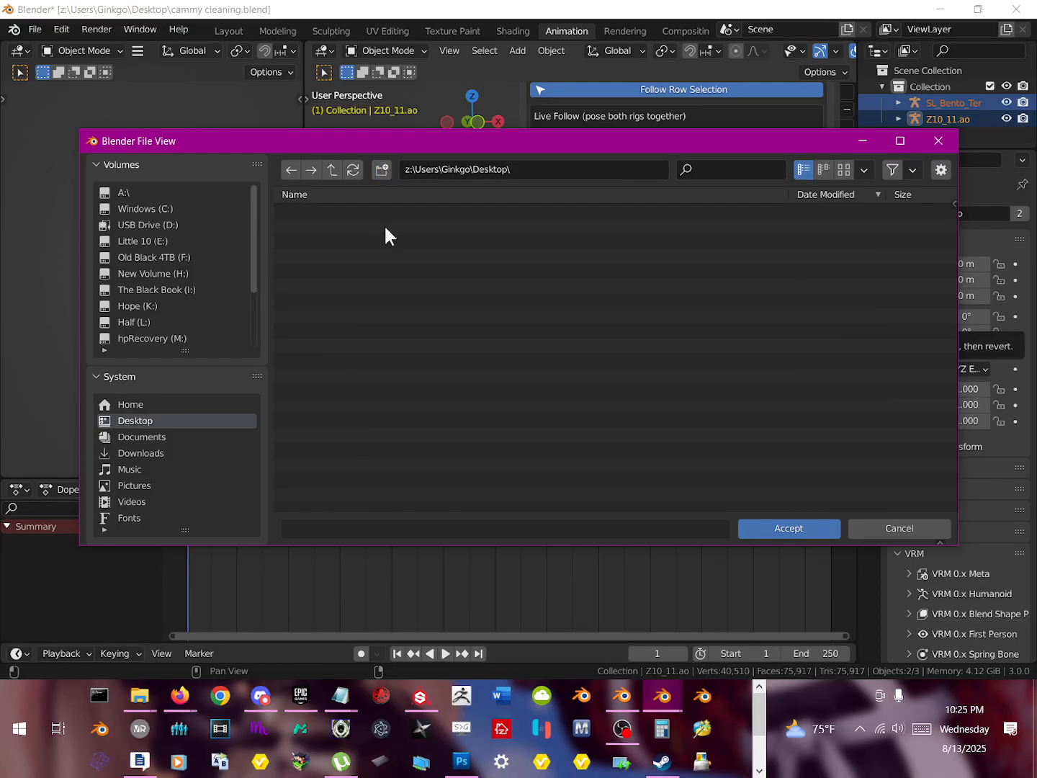
key("Return")
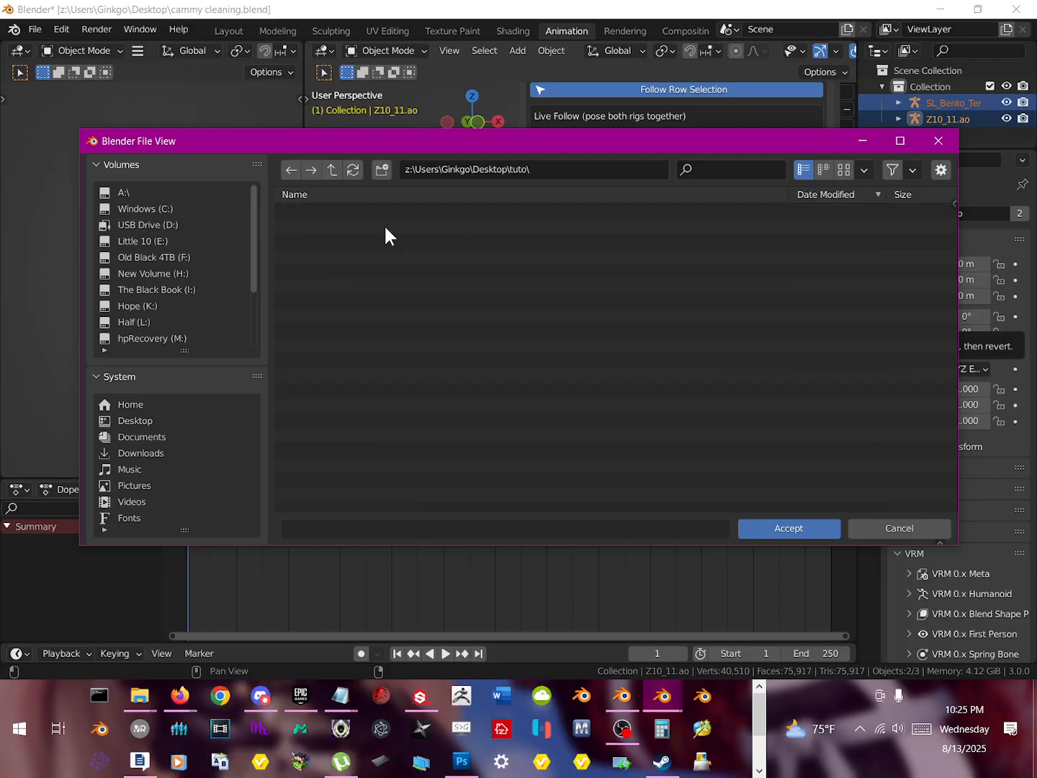
left_click(788, 526)
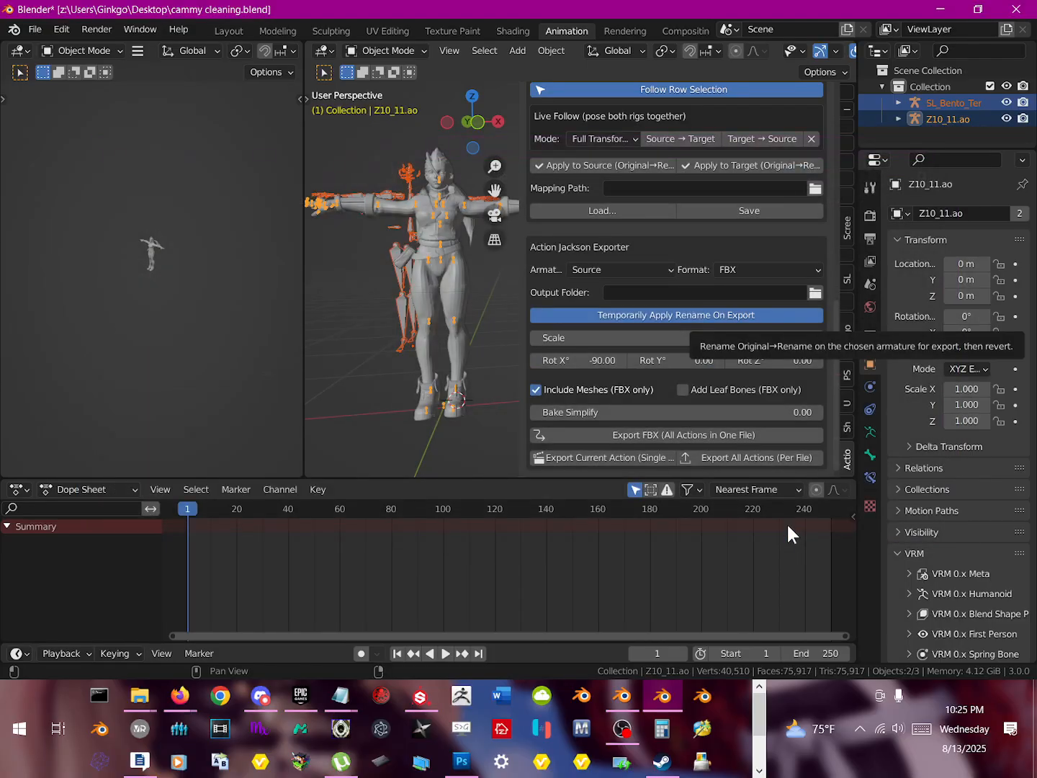
left_click(607, 460)
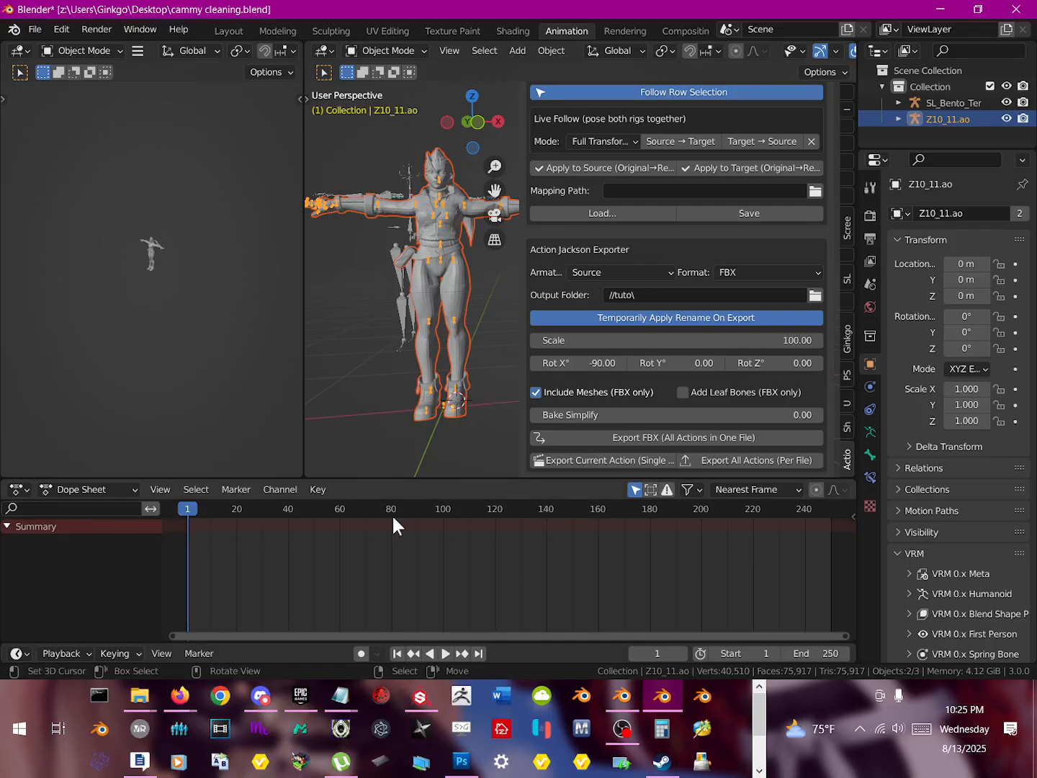
Step: Switch to File Explorer and open the Desktop's tuto folder to check the exported FBX
mouse_move(153, 697)
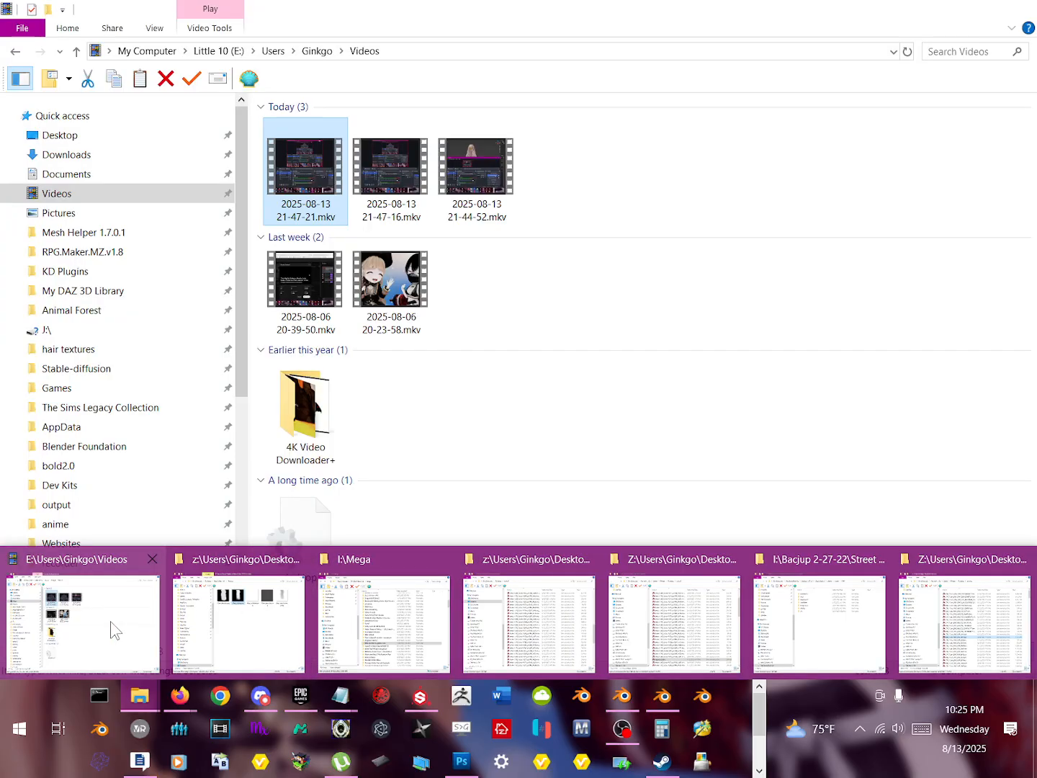
left_click(110, 620)
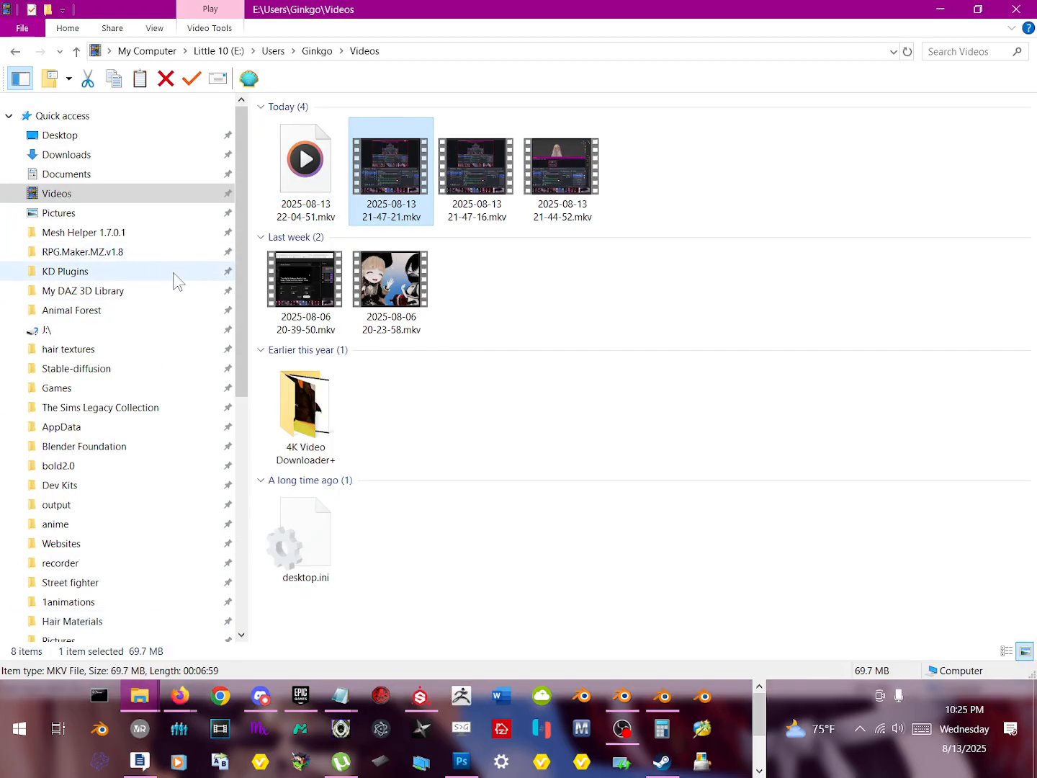
left_click(85, 135)
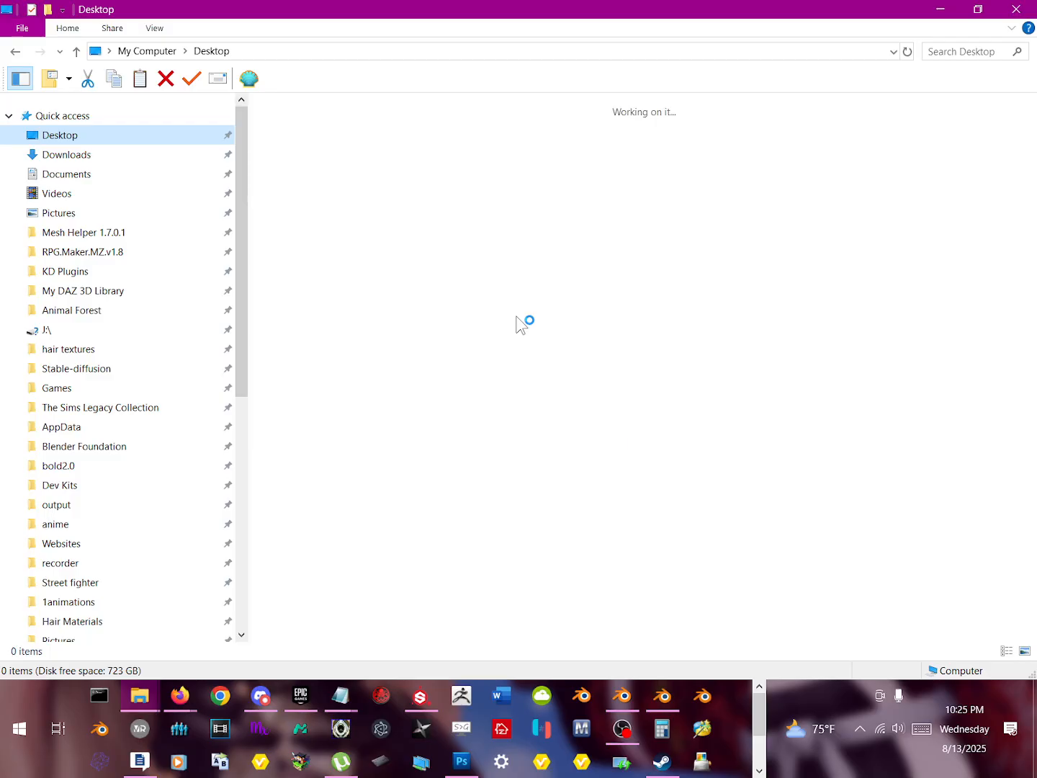
scroll(481, 382, "down", 8)
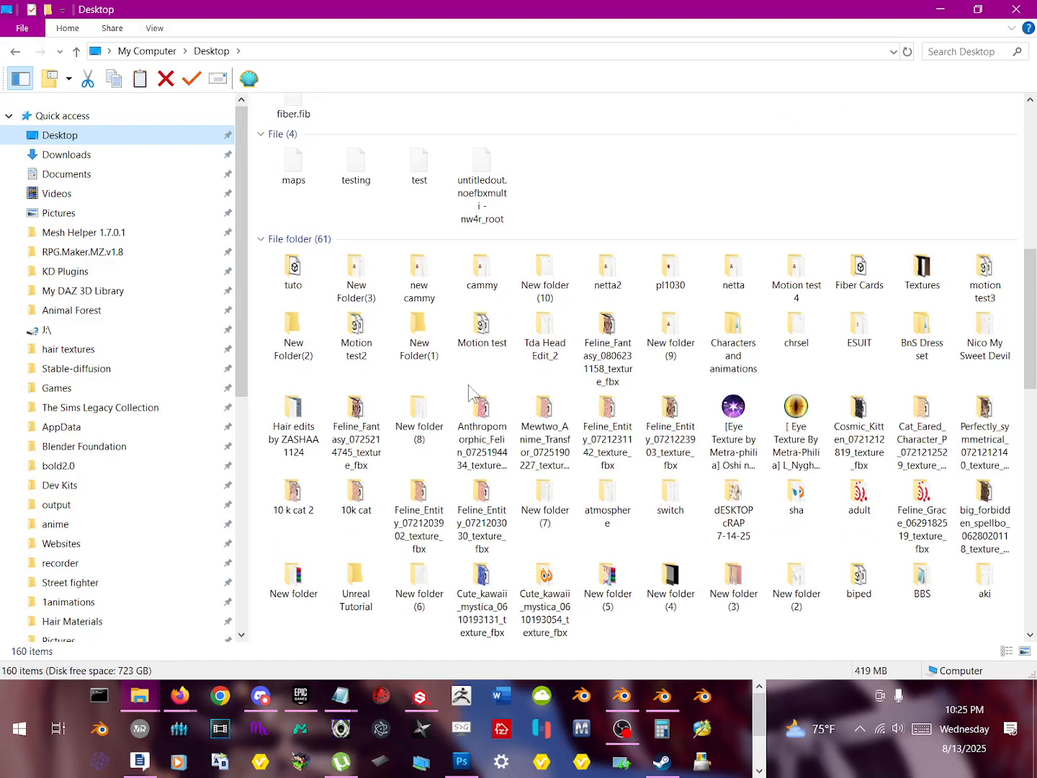
double_click(312, 286)
left_click(605, 133)
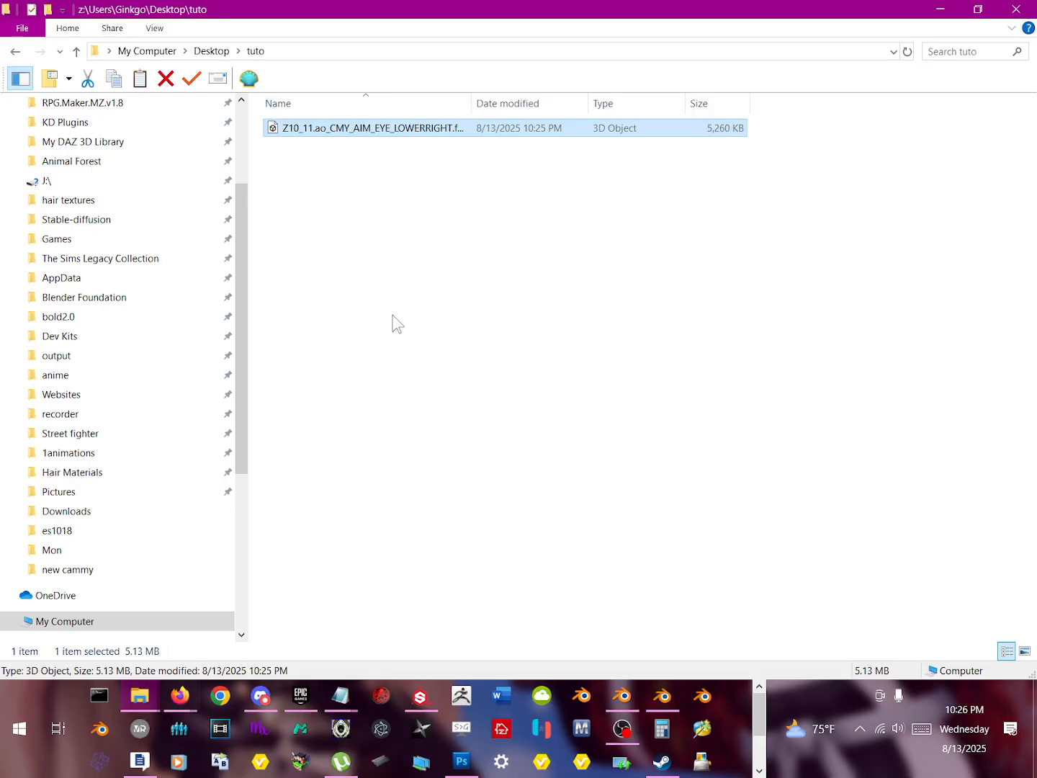
Step: Cut the tuto folder's full path from the address to the clipboard
left_click(389, 60)
right_click(389, 59)
left_click(418, 79)
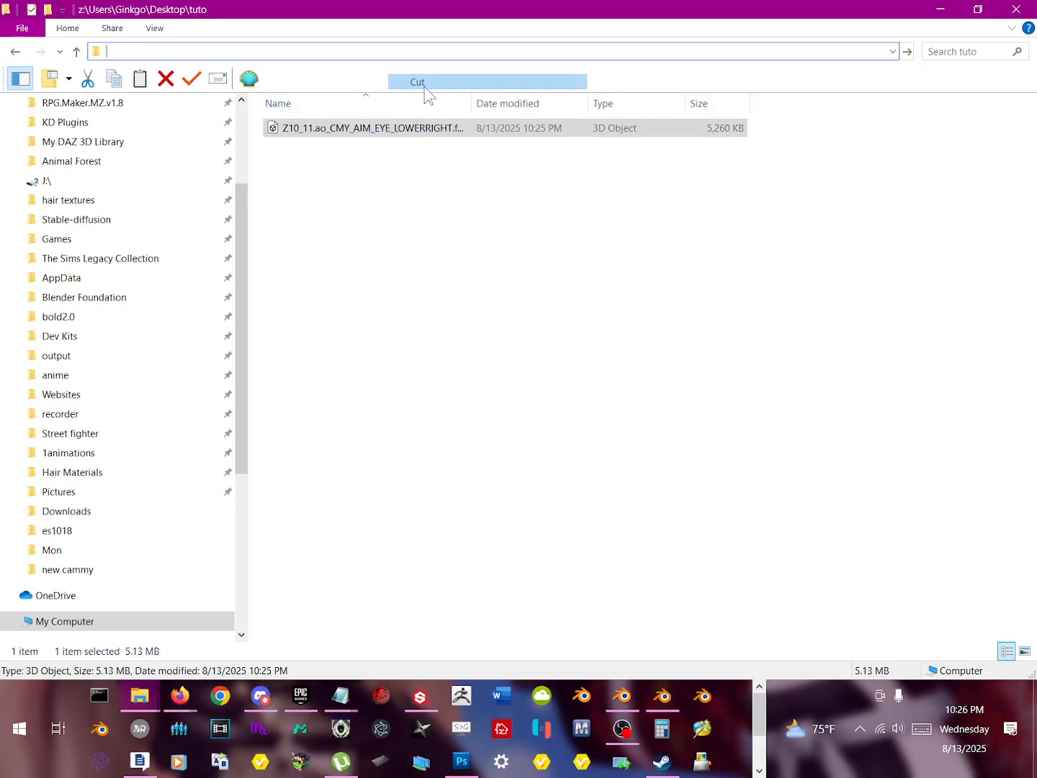
Step: Switch to Noesis and open Z10_11.ao_CMY_AIM_EYE_LOWERRIGHT.fbx from the Desktop's tuto folder, using its copied path
left_click(337, 730)
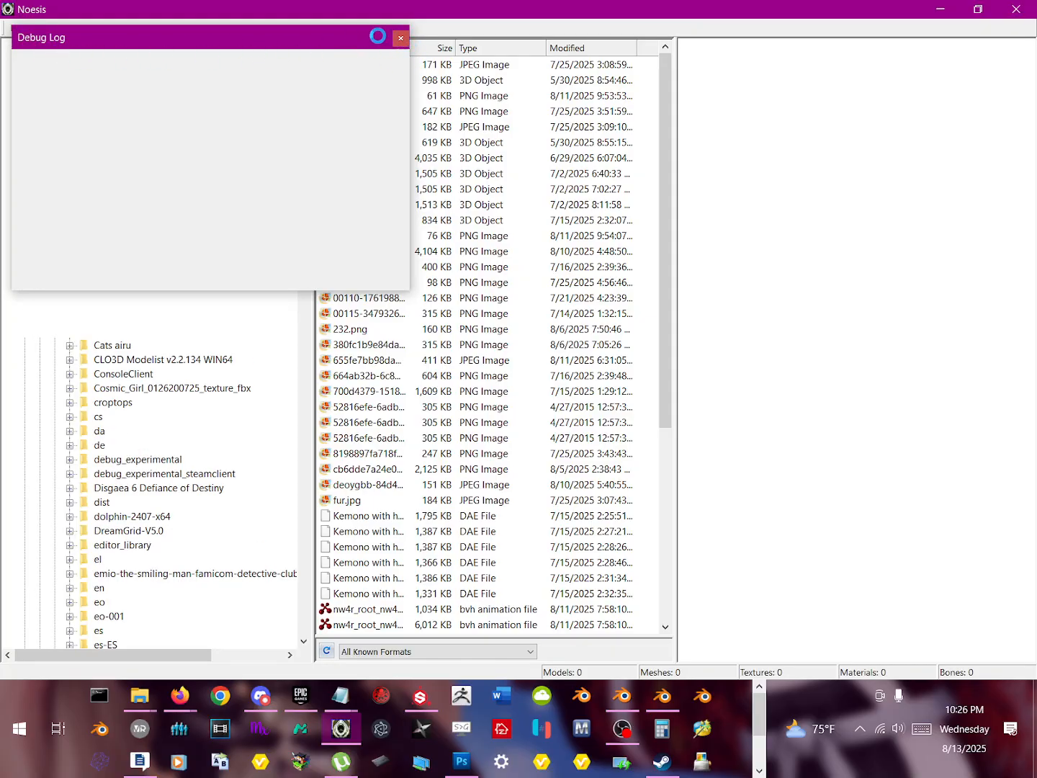
left_click(401, 36)
left_click(16, 28)
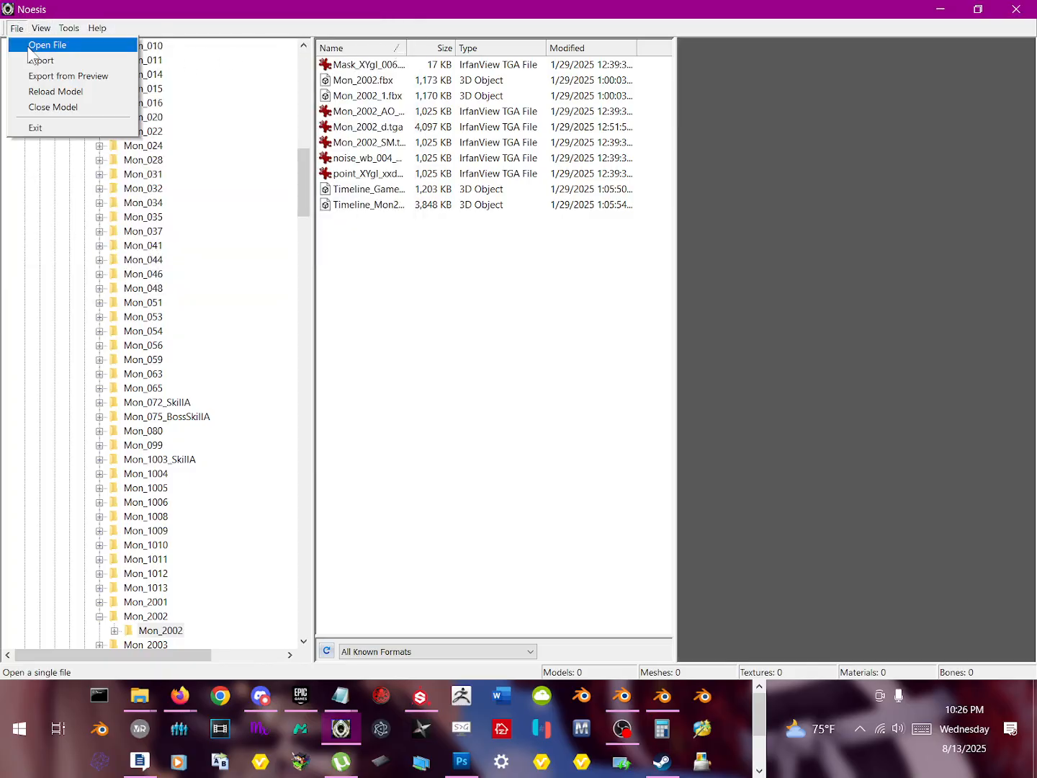
left_click(45, 43)
left_click(455, 57)
type("C:\\Users\\Dinky\\Desktop\\tuto")
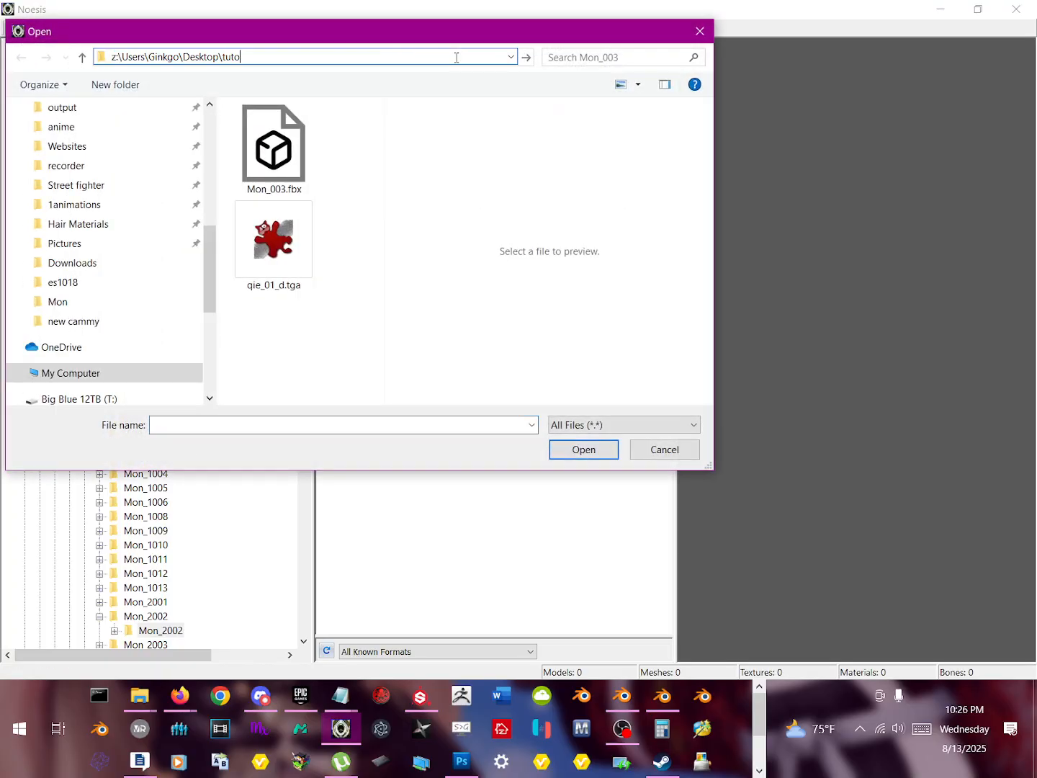
key("Return")
double_click(354, 132)
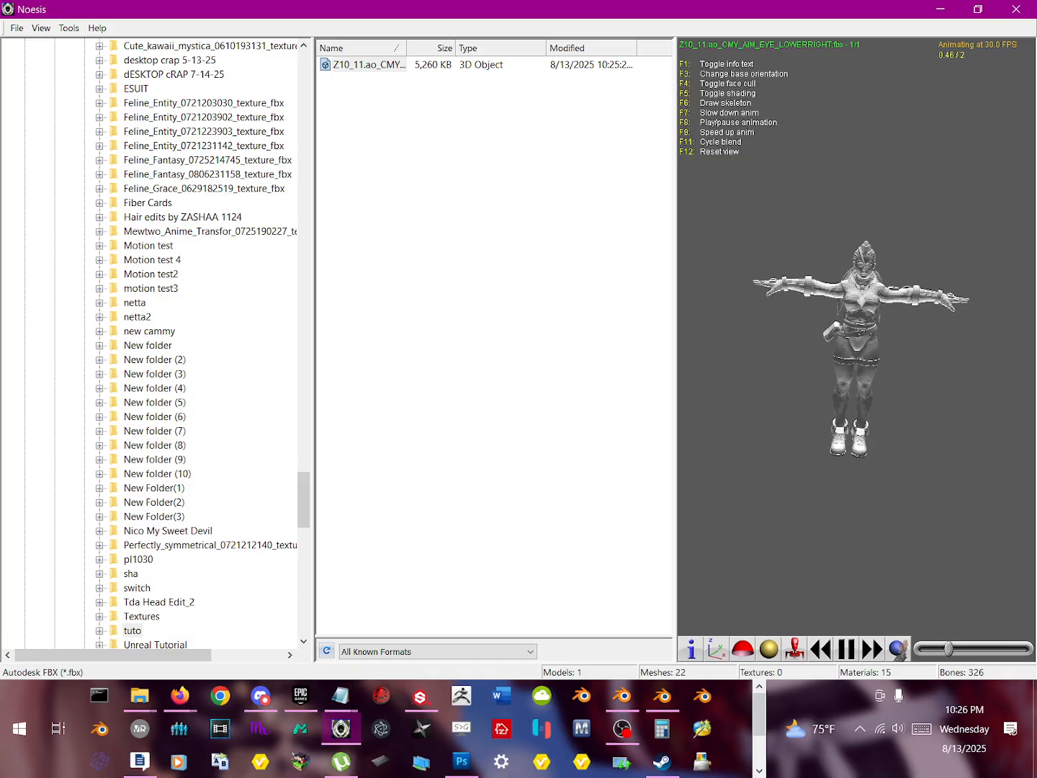
Step: Examine the exported character model and its animation in the Noesis preview, up close and at full length
scroll(841, 275, "up", 5)
scroll(835, 312, "down", 3)
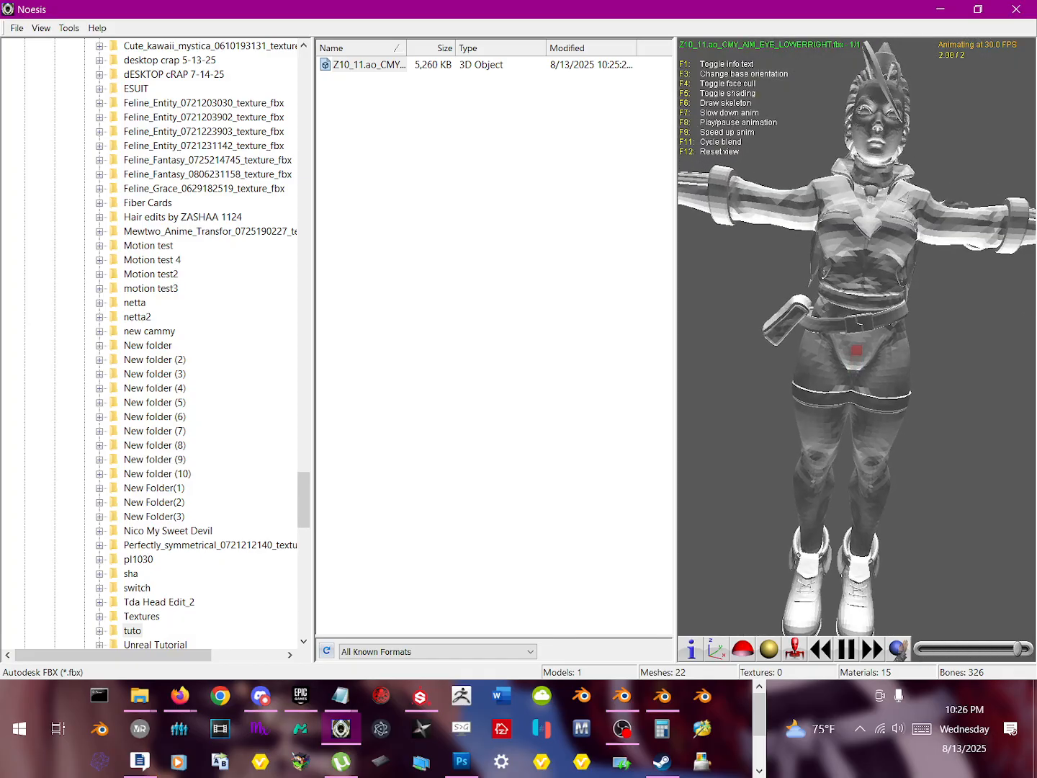
scroll(856, 356, "down", 3)
scroll(858, 375, "up", 5)
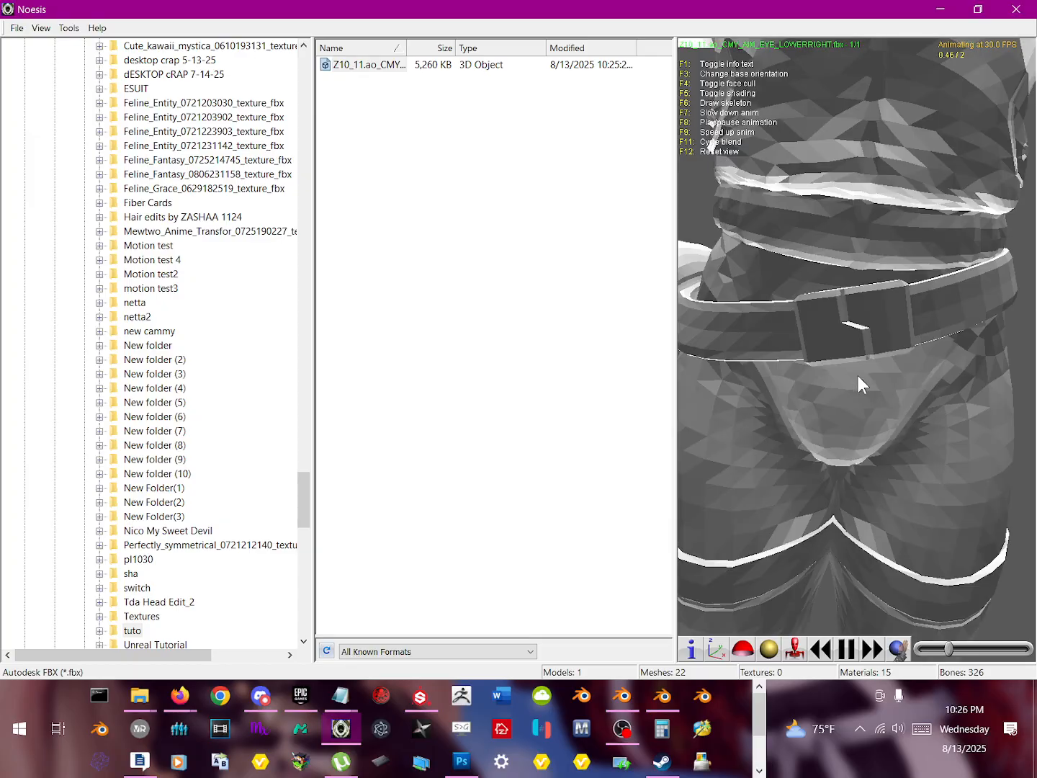
scroll(858, 375, "down", 2)
mouse_move(858, 375)
left_mouse_down()
mouse_move(820, 405)
mouse_move(884, 405)
mouse_move(865, 364)
left_mouse_up()
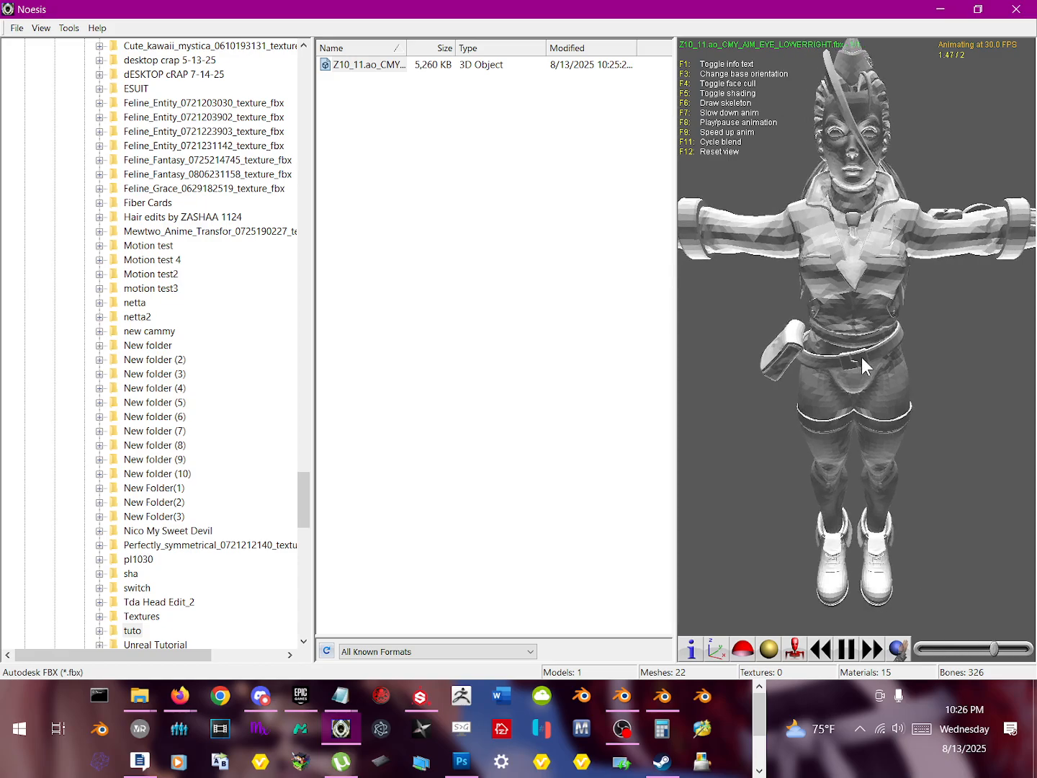
Step: Switch back to Blender and try to export the source rig's current action in BVH format
left_click(939, 10)
left_click(939, 9)
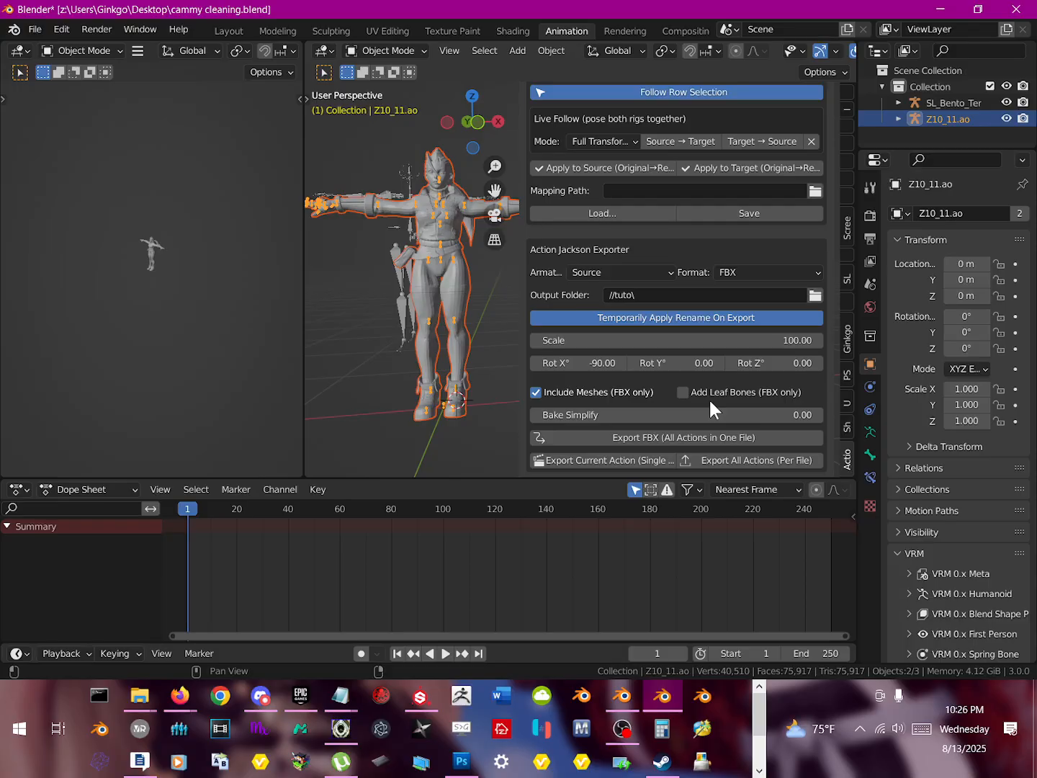
left_click(745, 271)
left_click(747, 305)
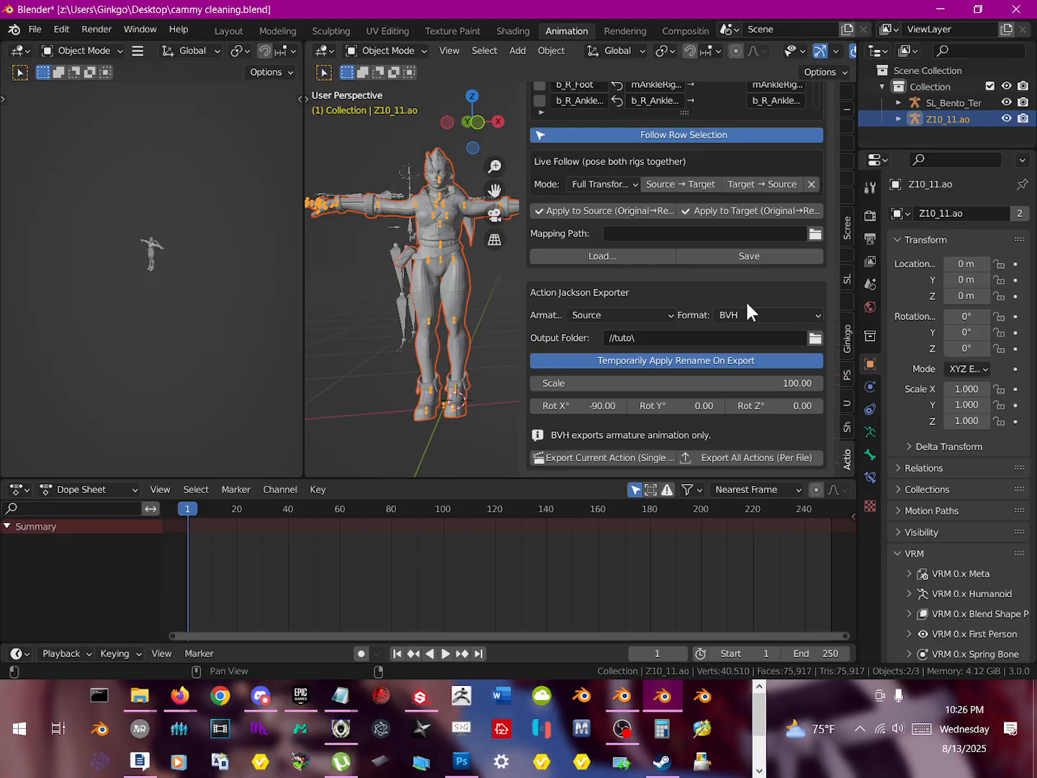
left_click(645, 458)
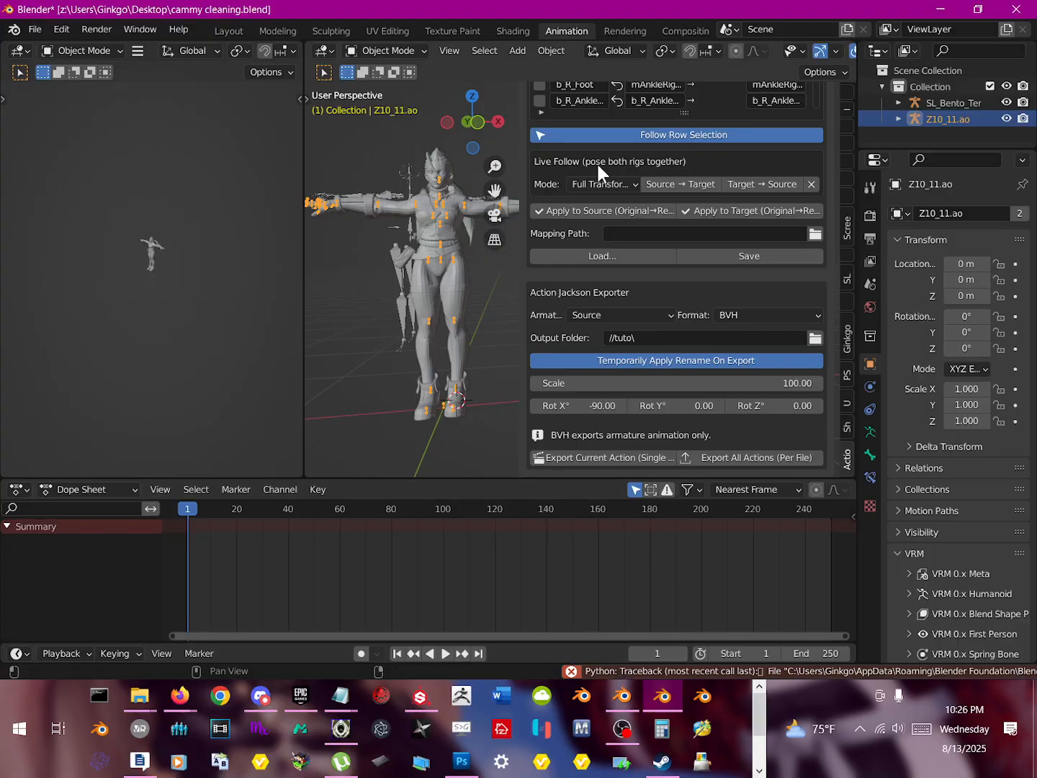
Step: Restore the Blender window to a smaller size and switch to Noesis
left_click_drag(564, 4, 512, 24)
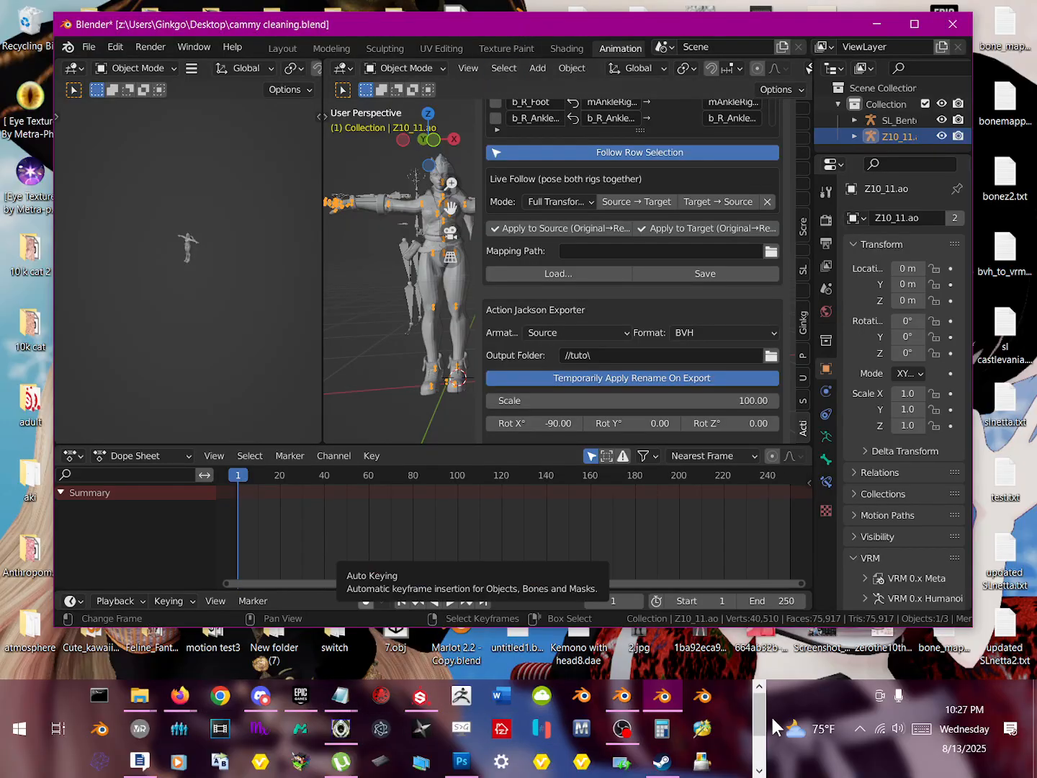
mouse_move(762, 717)
left_mouse_down()
mouse_move(757, 755)
mouse_move(755, 697)
left_mouse_up()
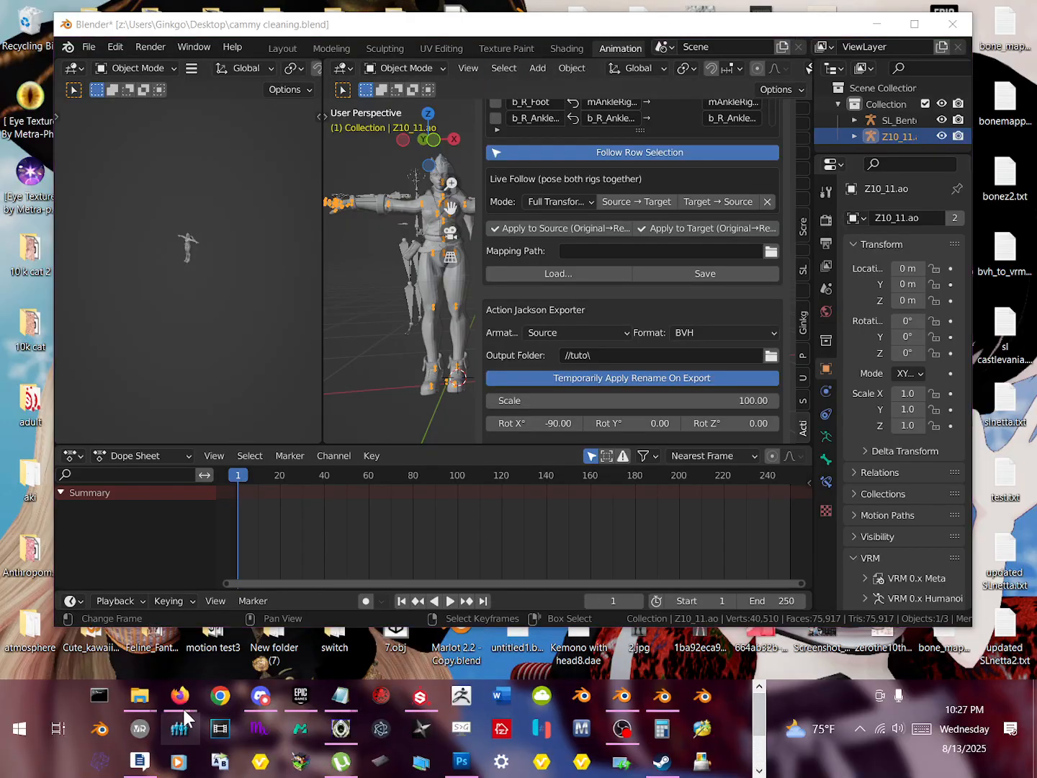
mouse_move(182, 703)
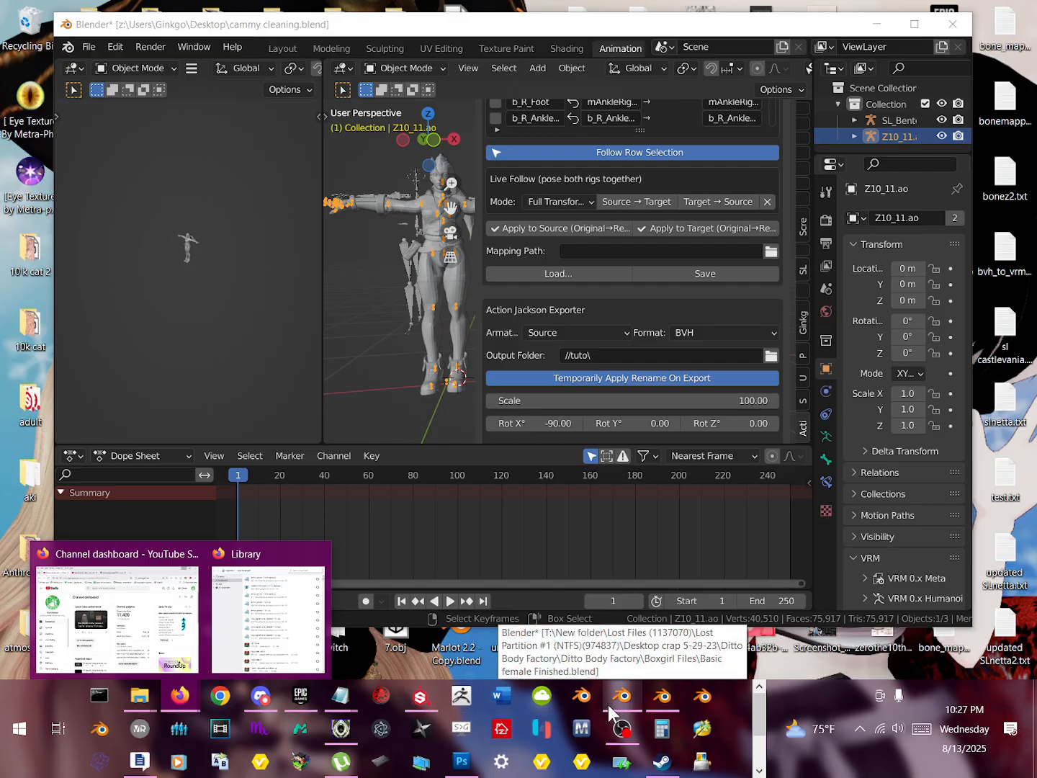
left_click(342, 729)
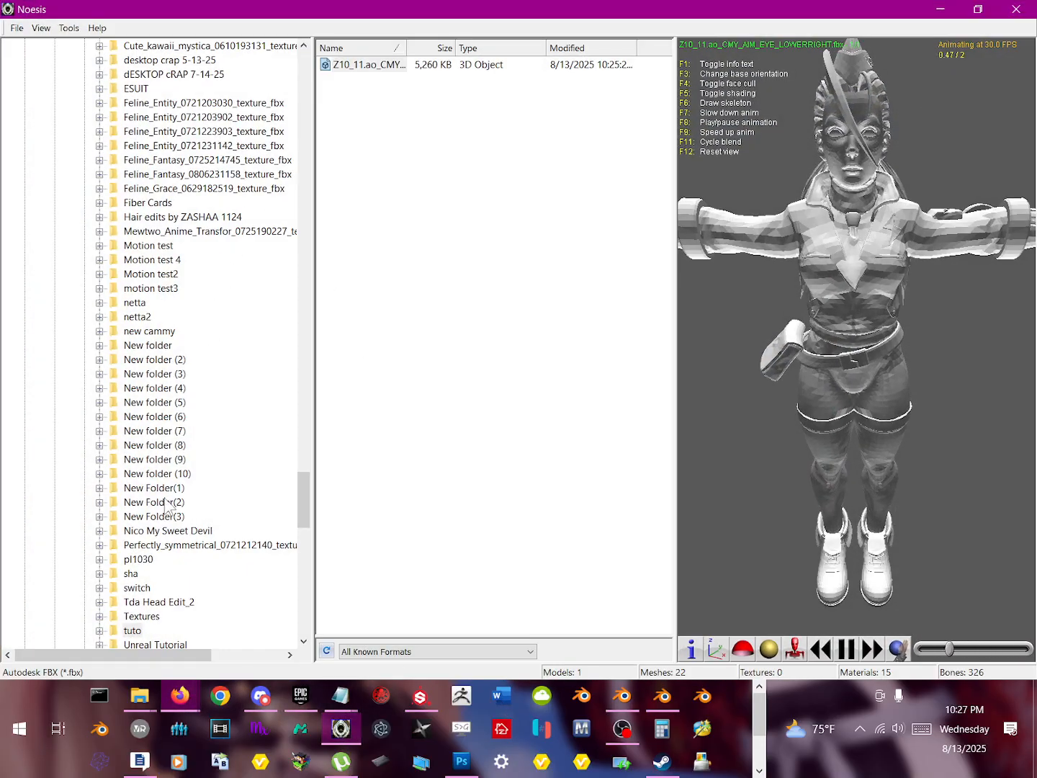
left_click(158, 477)
left_click(162, 461)
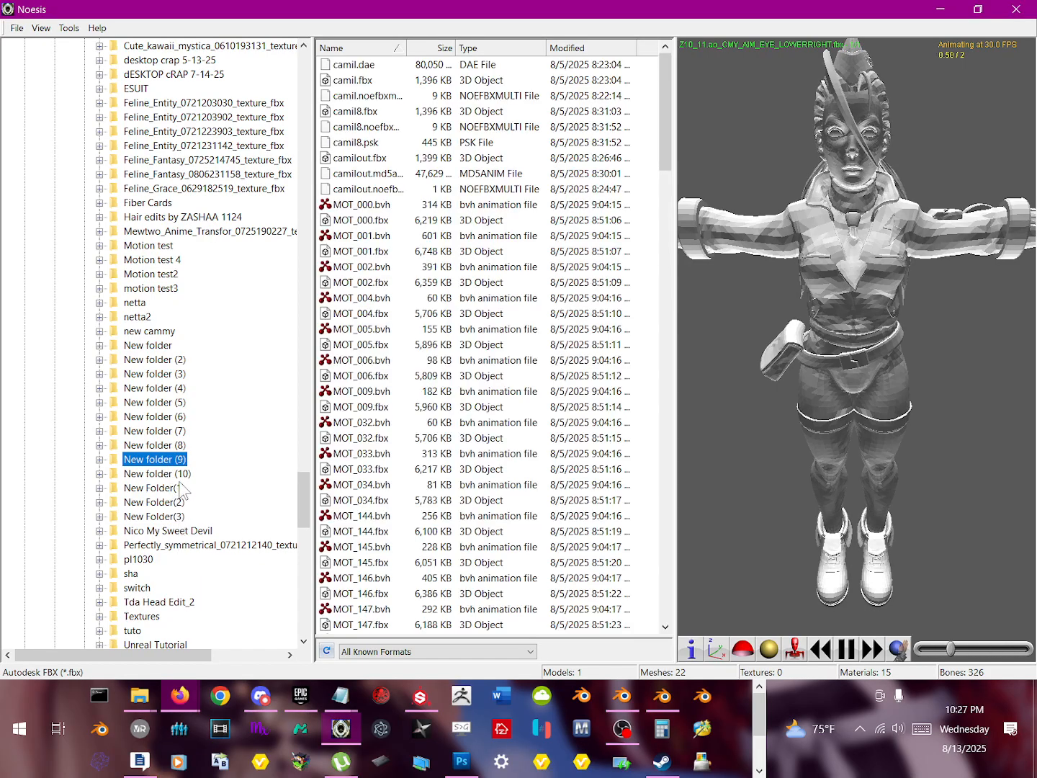
scroll(182, 489, "up", 15)
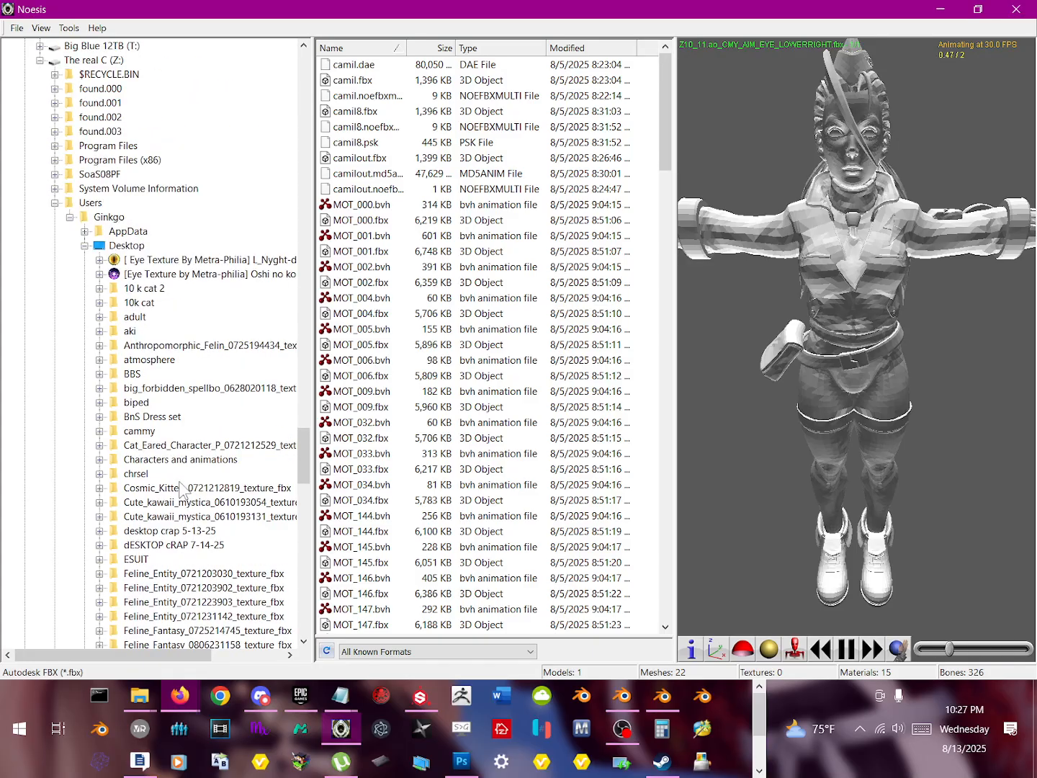
Step: Open the exported Z10_11.ao_CMY_AIM_EYE_LOWERRIGHT.bvh from the tuto folder to preview its skeleton animation
left_click(16, 28)
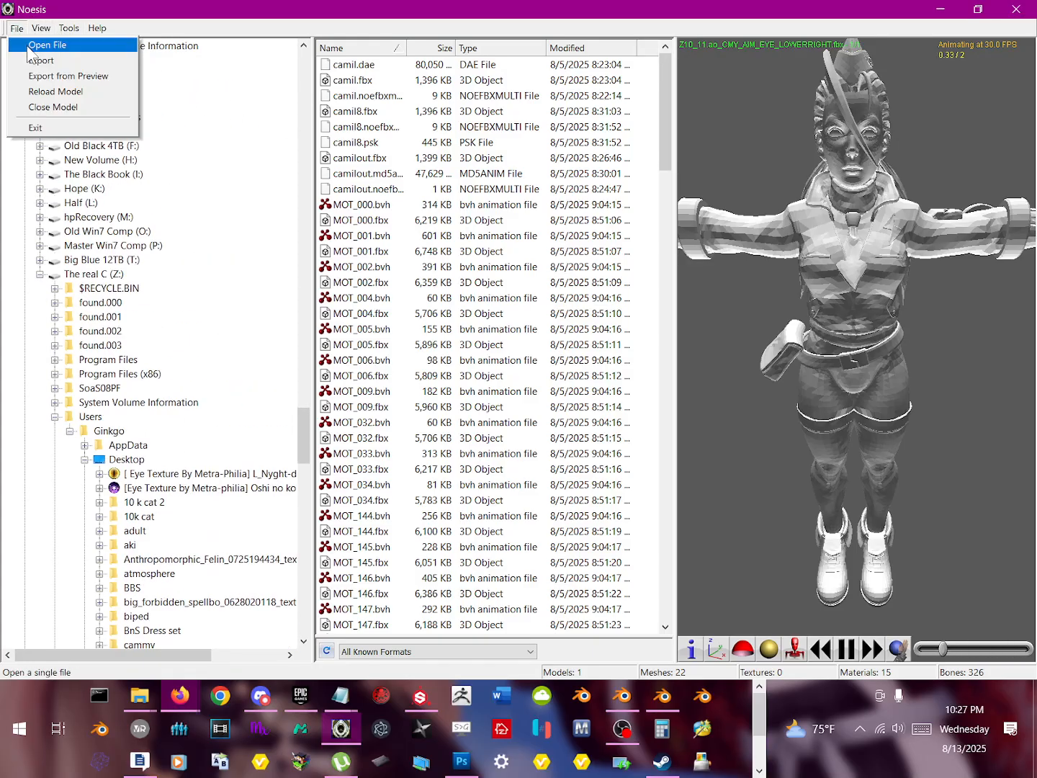
left_click(39, 43)
double_click(338, 134)
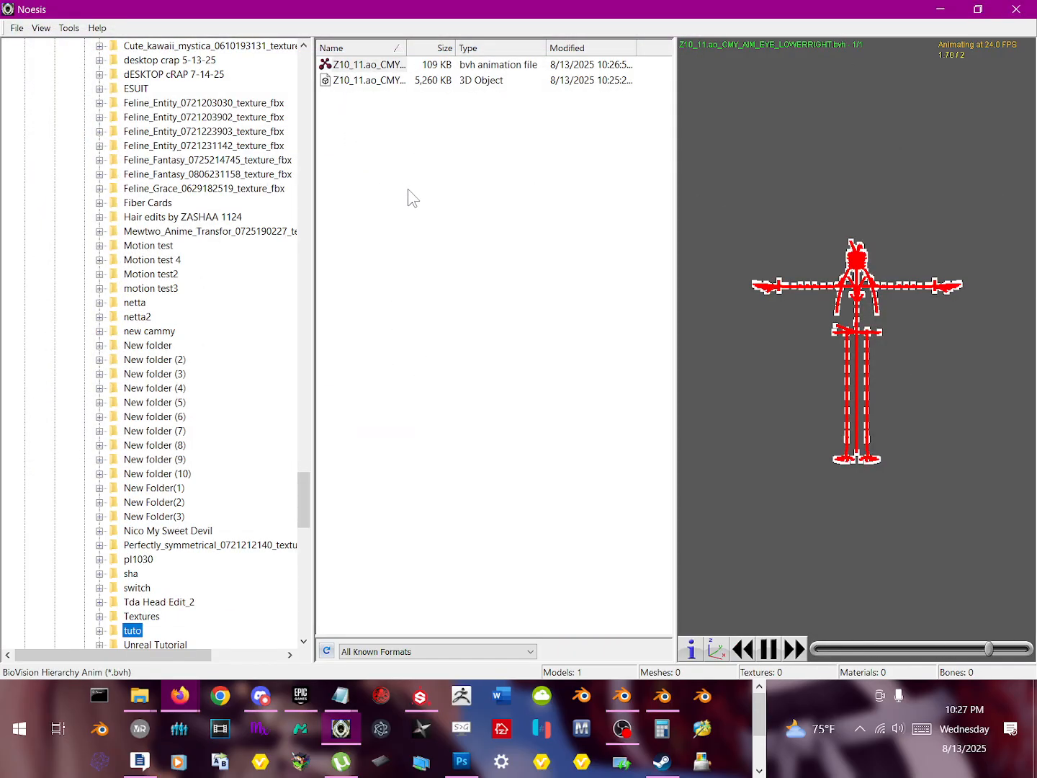
left_click(394, 67)
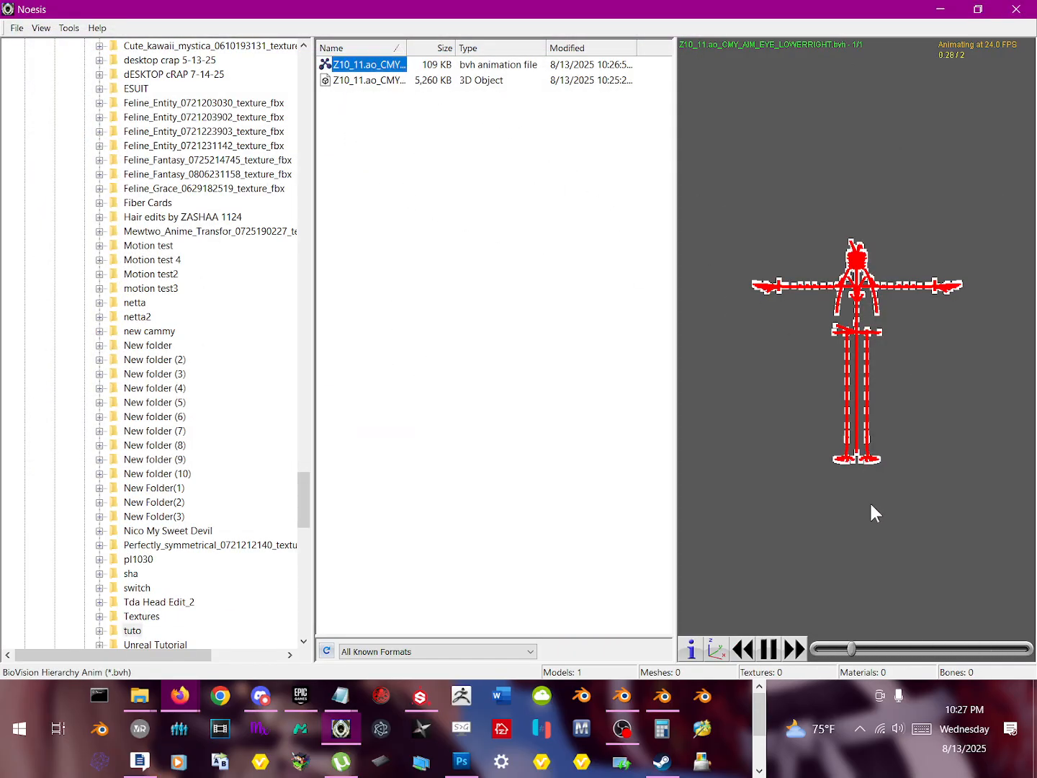
Step: Switch back to Blender and maximize its window
left_click(942, 8)
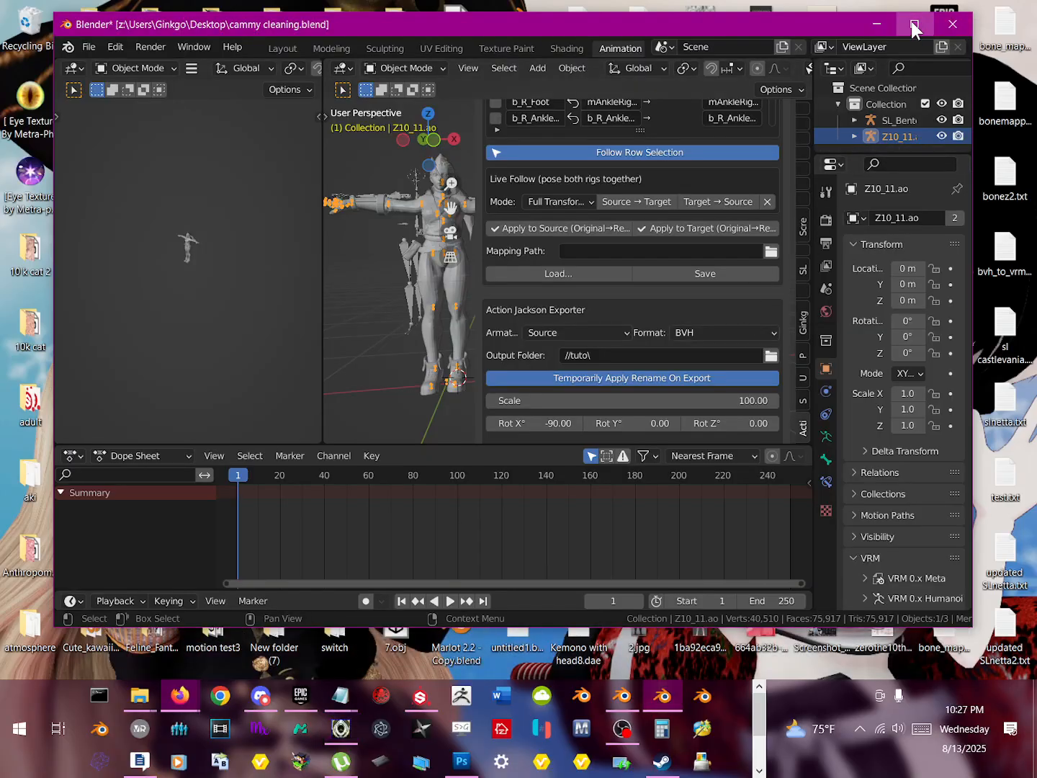
left_click(914, 23)
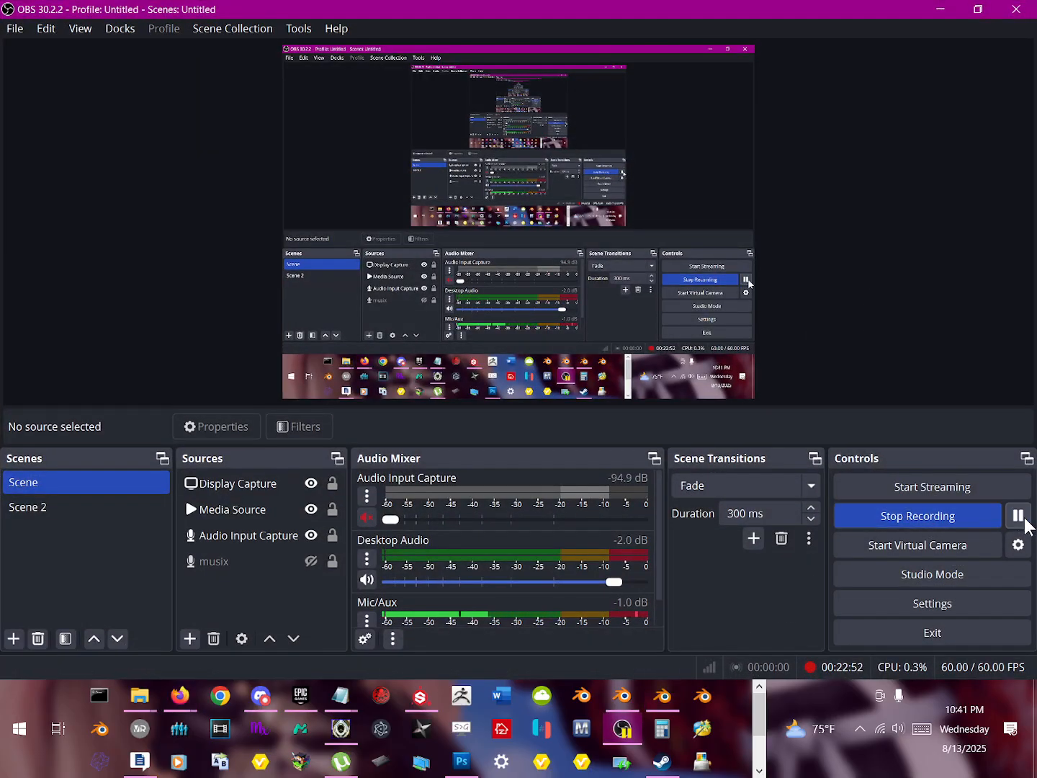
left_click(940, 9)
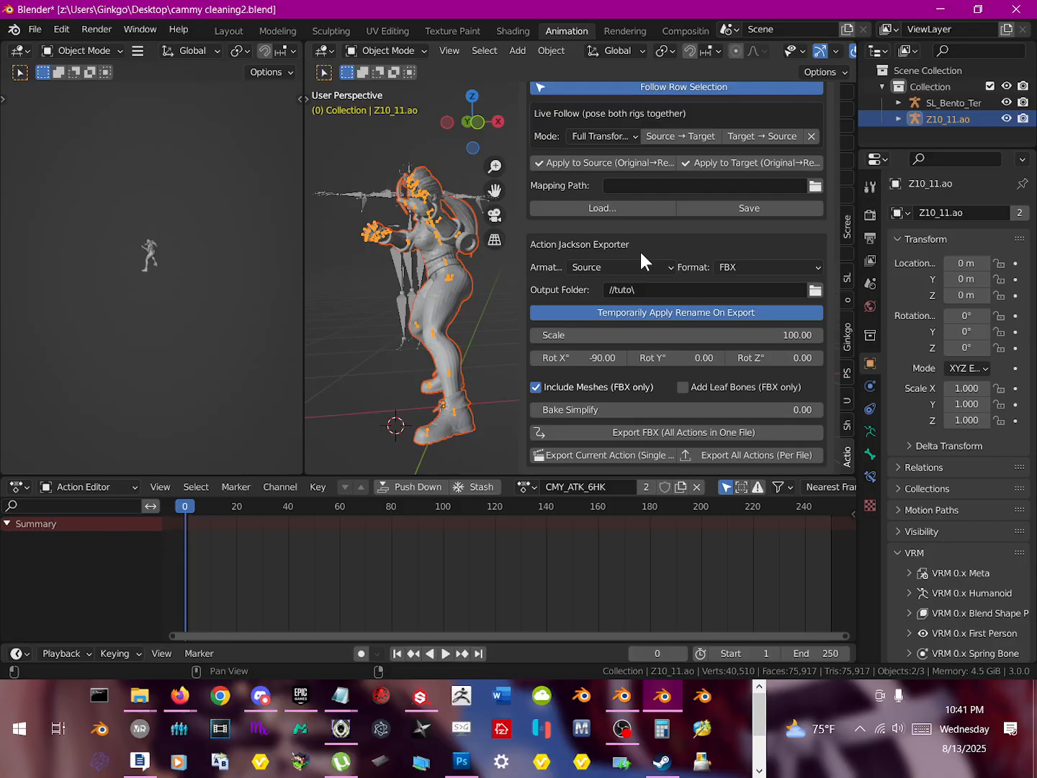
Step: Narrow the sidebar to widen the 3D view, and apply Shade Smooth to the Z10_11.mo character mesh
middle_click_drag(449, 265, 474, 273)
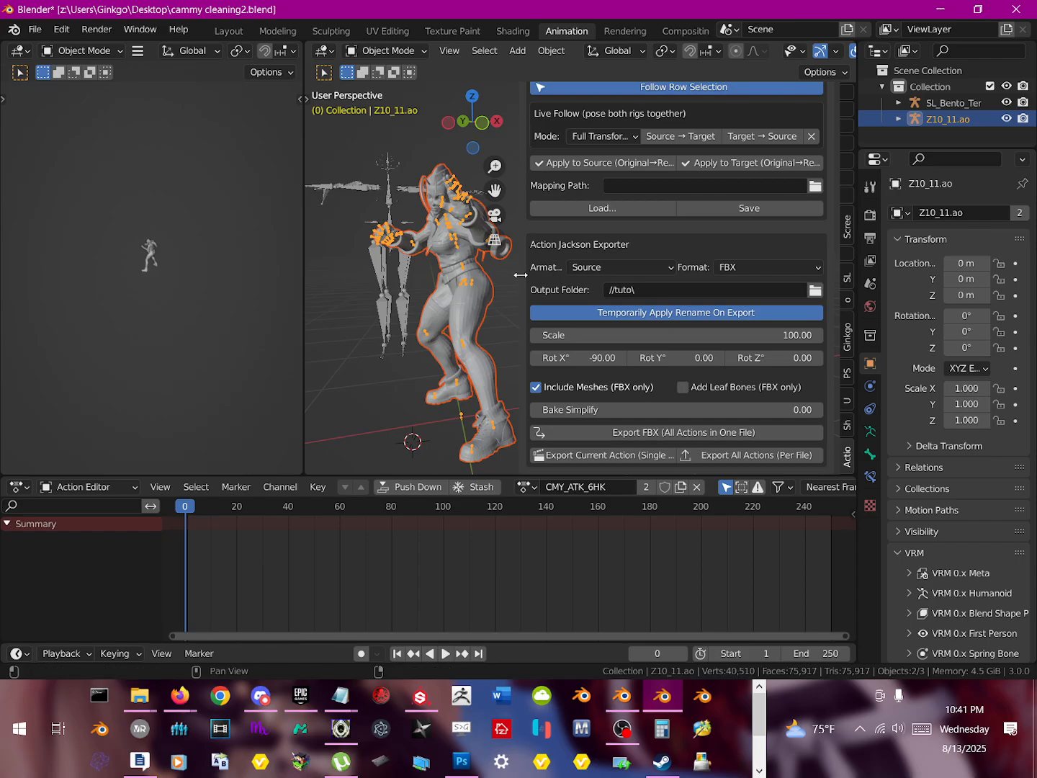
left_click_drag(519, 273, 549, 278)
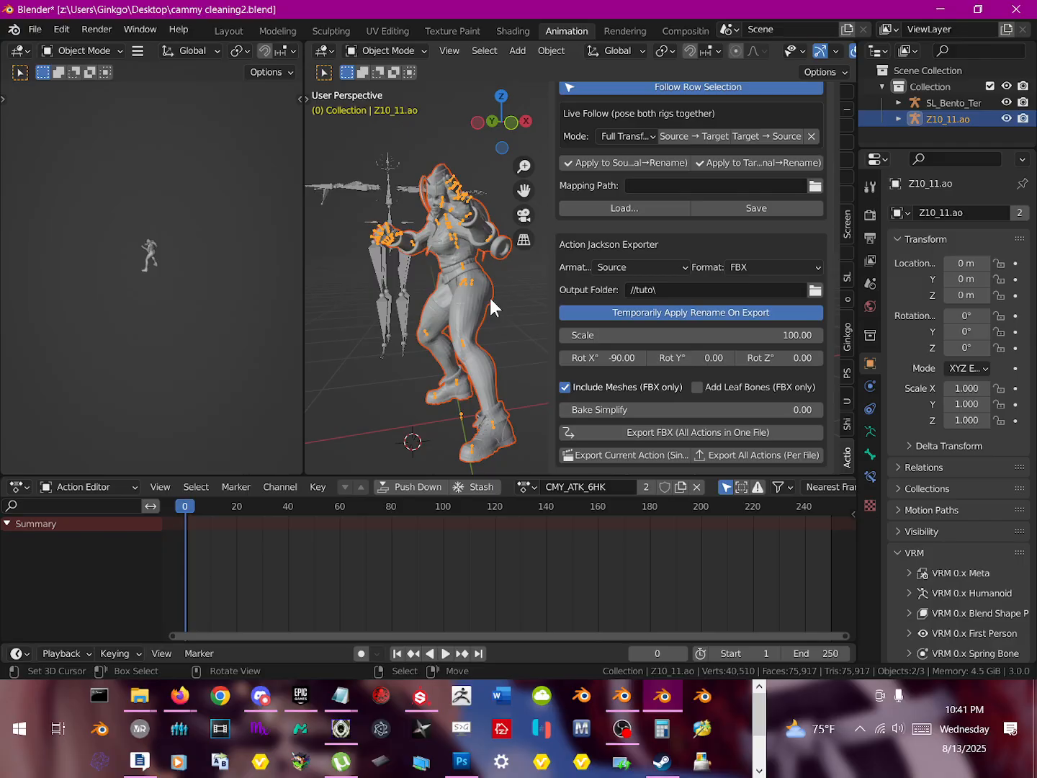
left_click(489, 296)
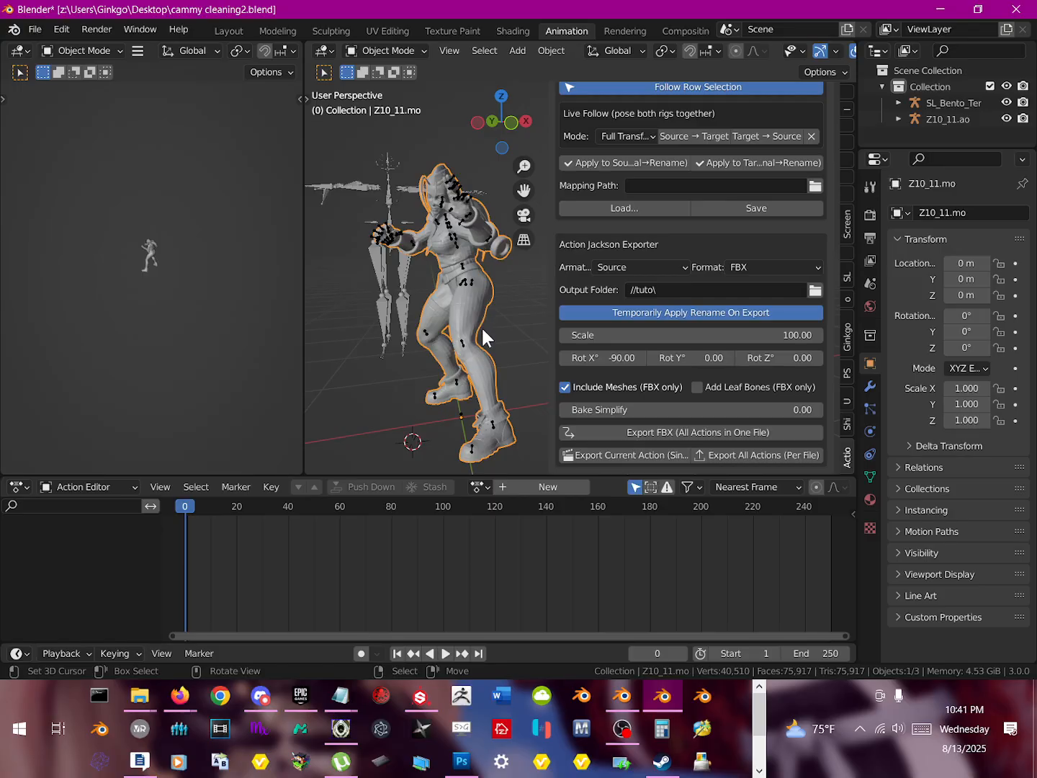
scroll(484, 327, "up", 6)
scroll(469, 336, "down", 4)
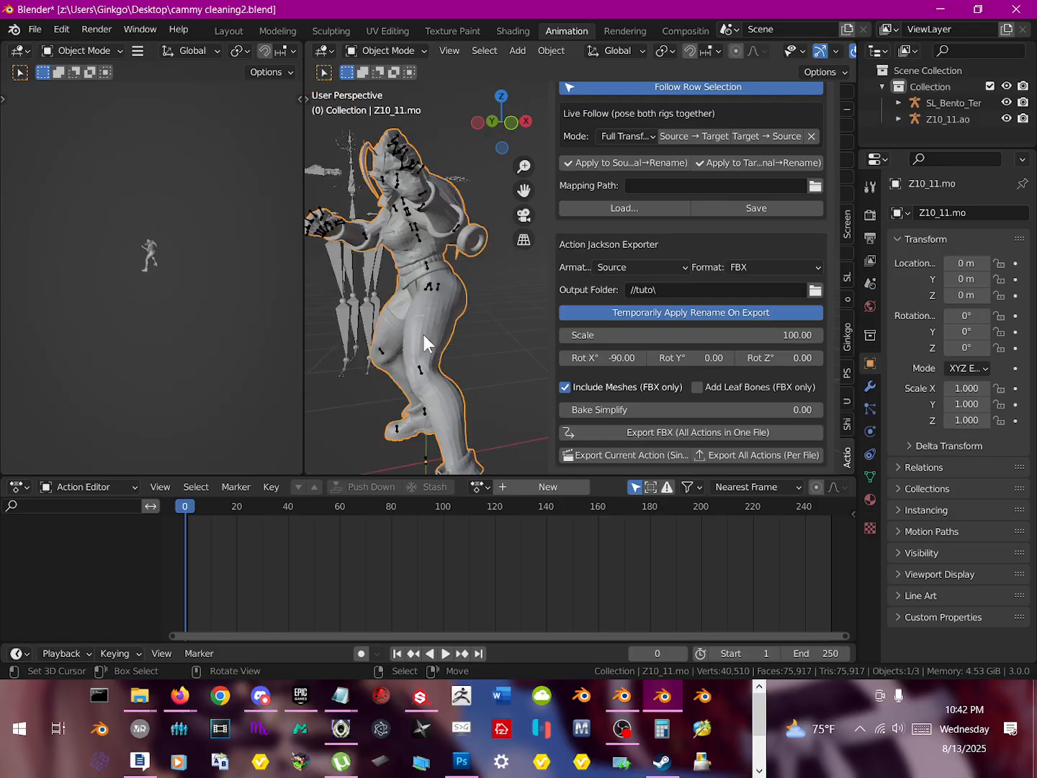
middle_click_drag(424, 335, 445, 339, "shift")
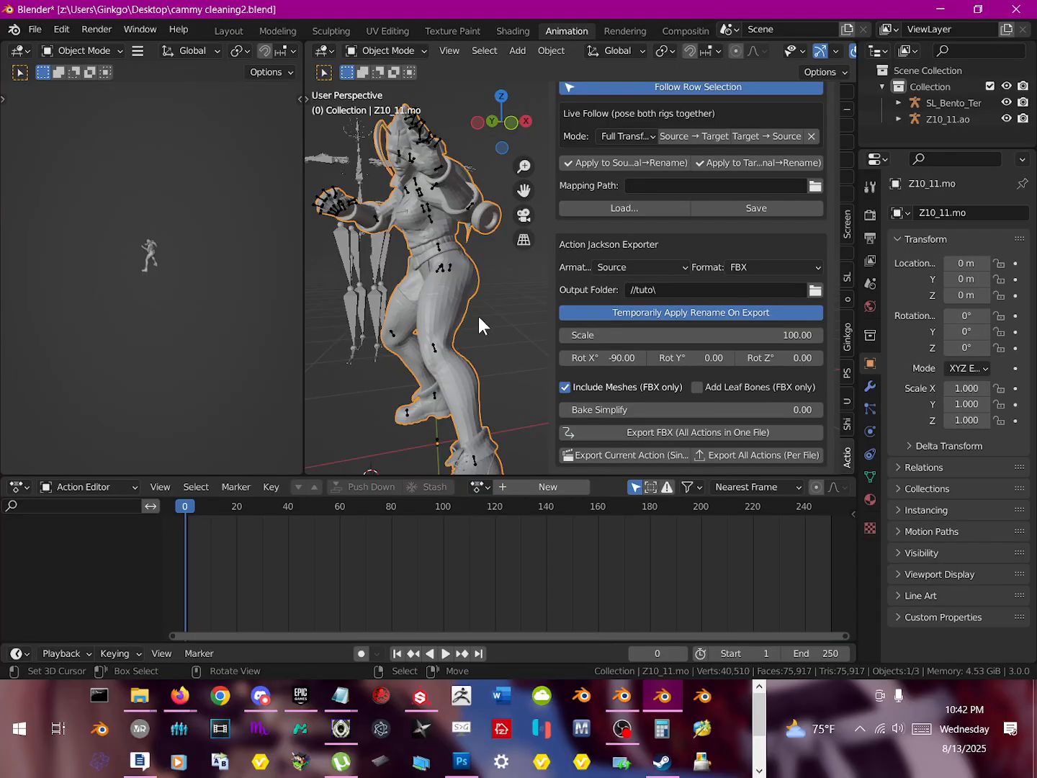
key("F3")
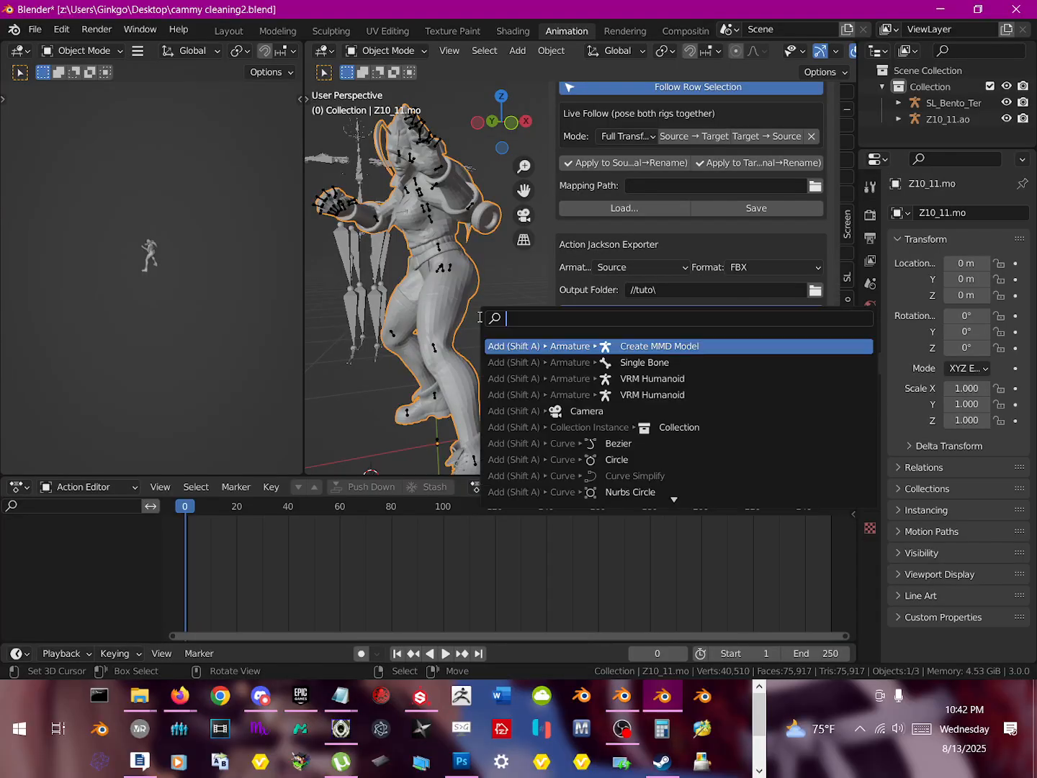
type("smooth")
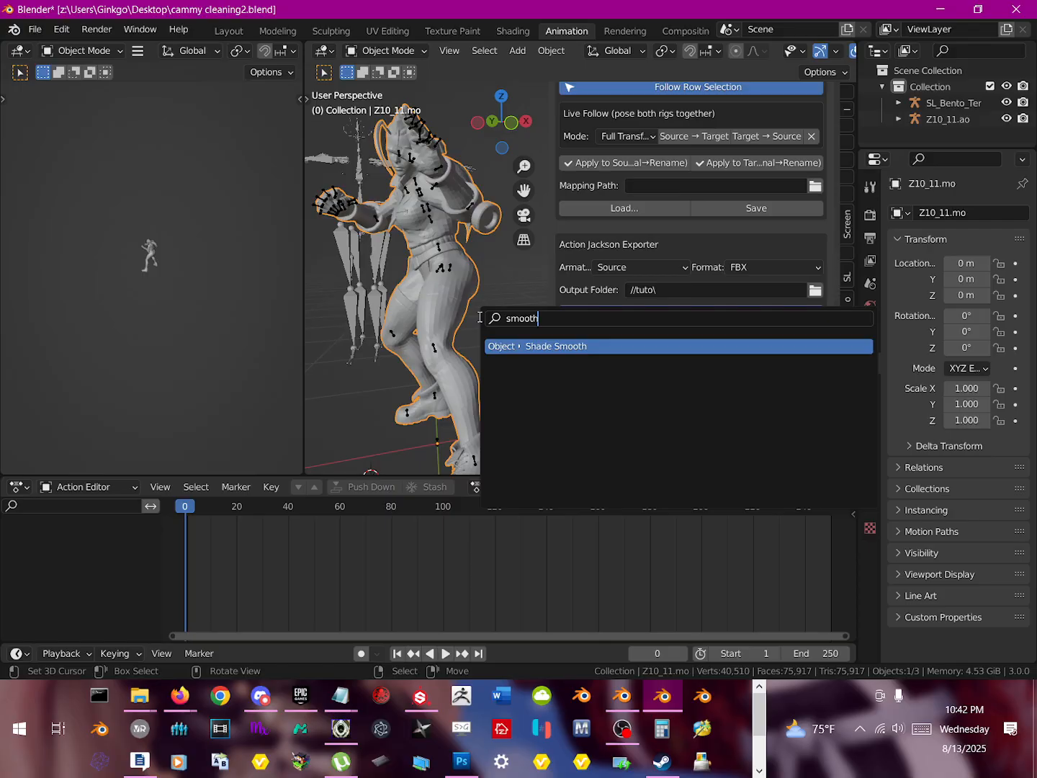
left_click(530, 348)
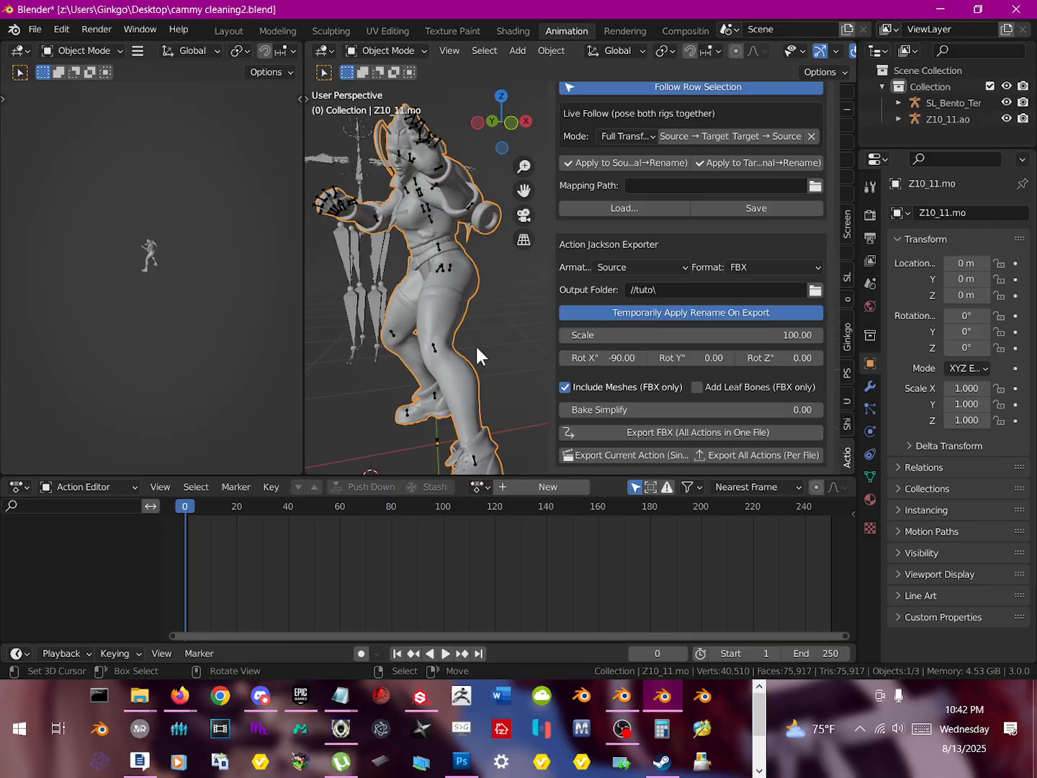
mouse_move(456, 331)
middle_mouse_down()
mouse_move(447, 340)
mouse_move(511, 343)
mouse_move(448, 328)
mouse_move(463, 322)
middle_mouse_up()
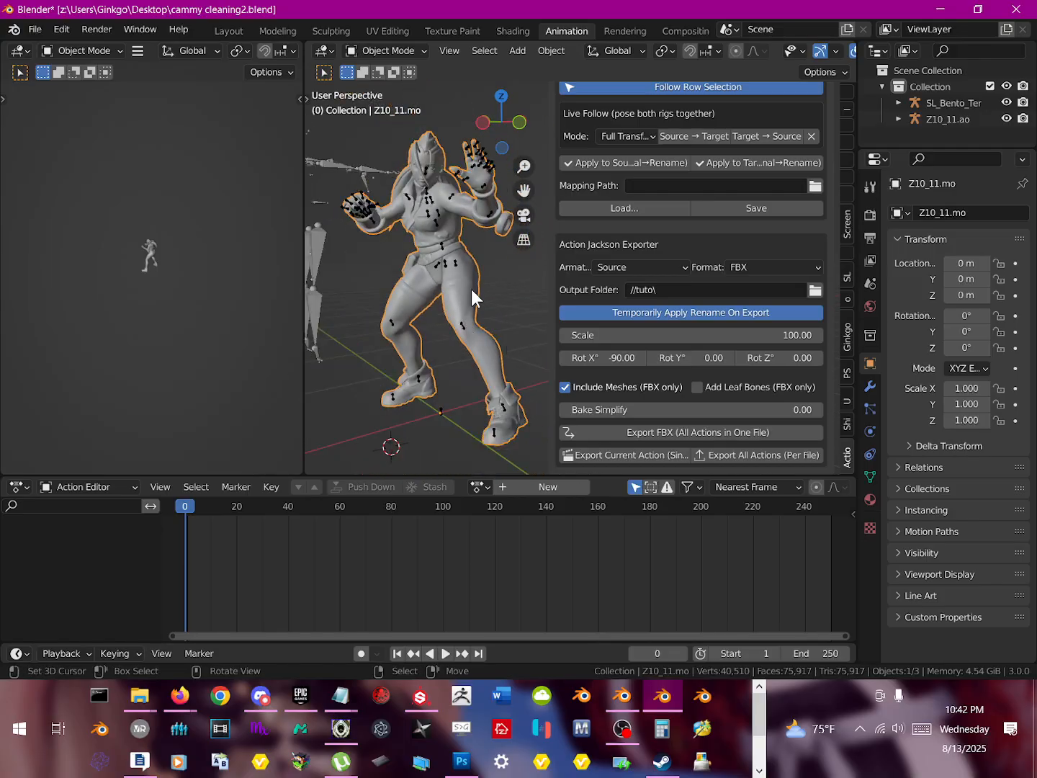
Step: Select the Z10_11.ao armature and put it into Pose Mode in the Animation workspace
left_click(457, 260)
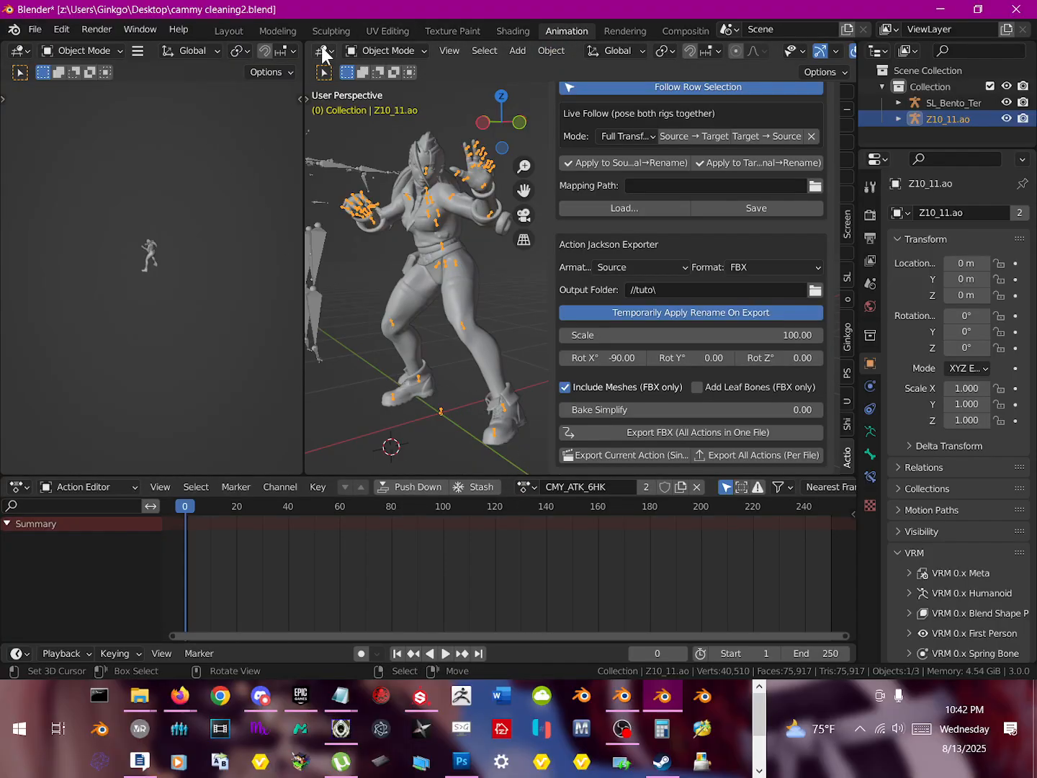
left_click(243, 34)
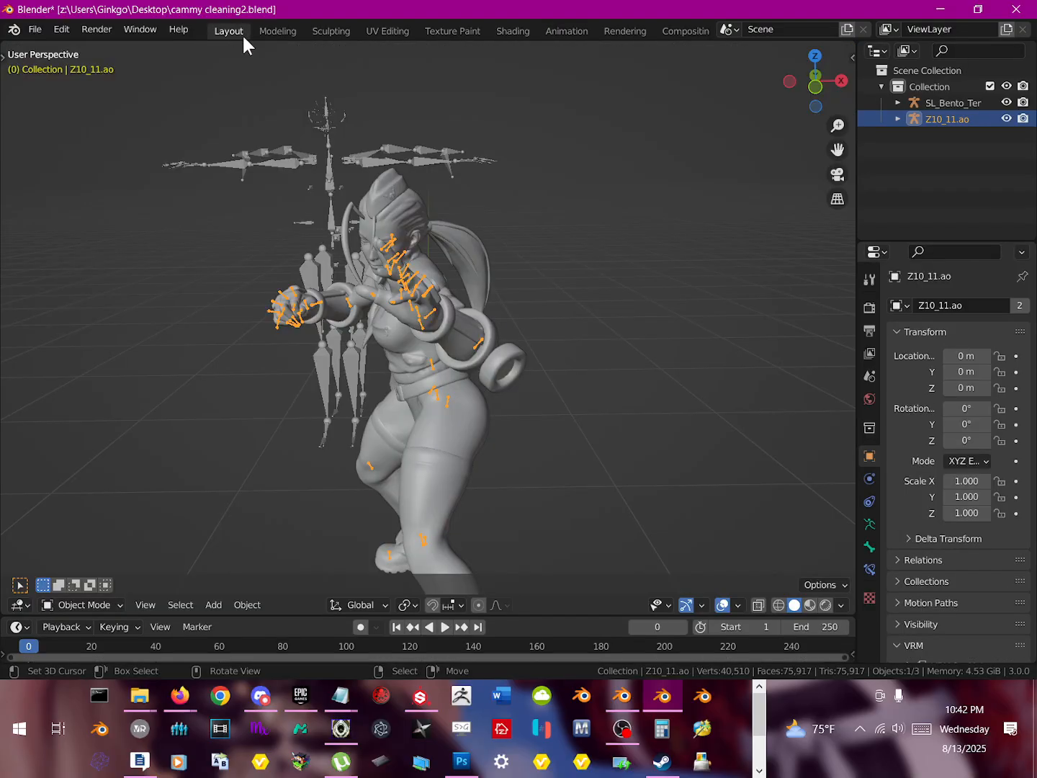
left_click(566, 32)
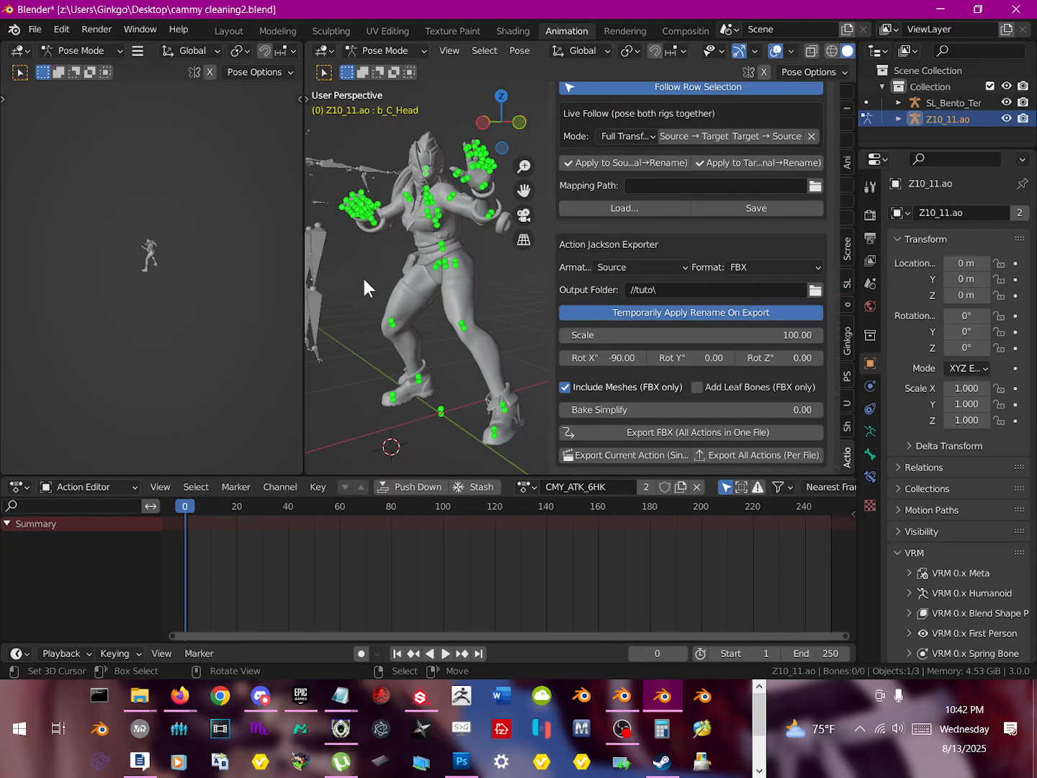
Step: Show the Action Editor and assign the CMY_ATK_5LK action to the Z10_11.ao armature
left_click(92, 487)
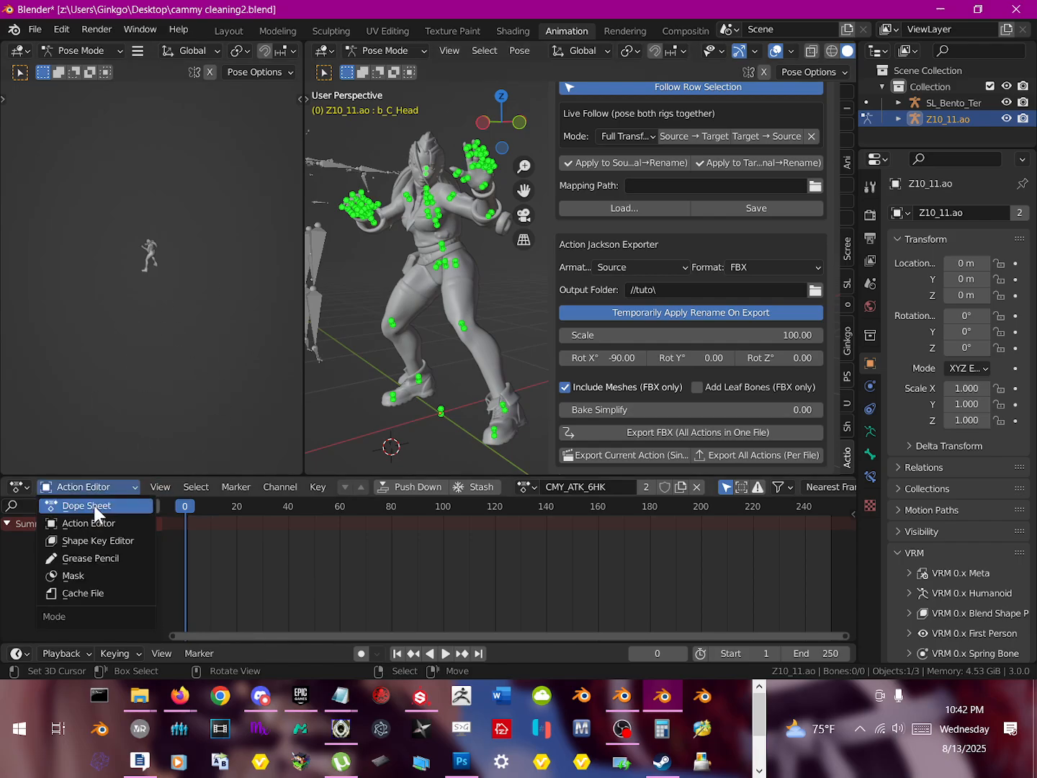
left_click(94, 504)
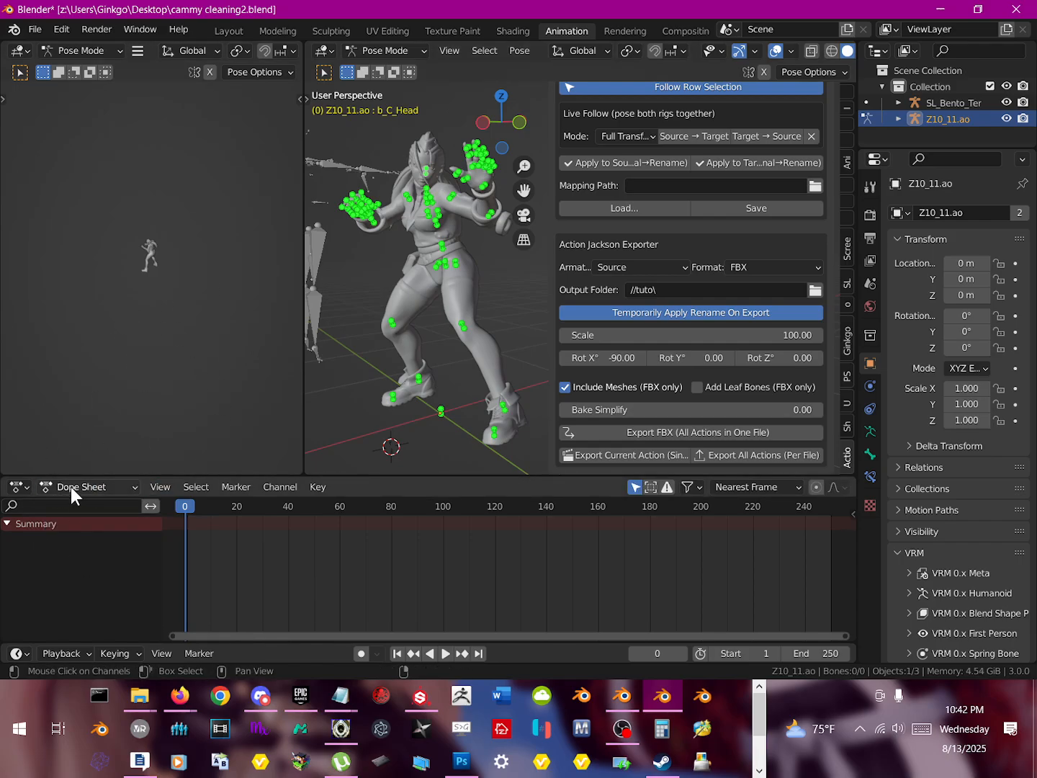
left_click(72, 487)
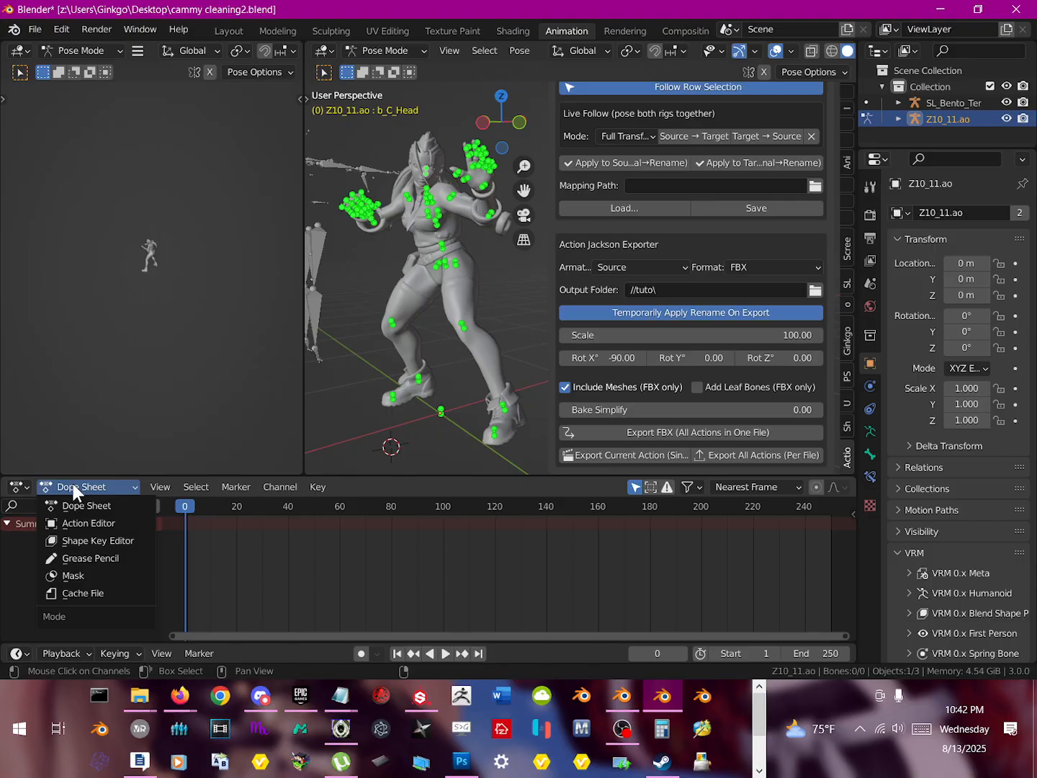
left_click(73, 522)
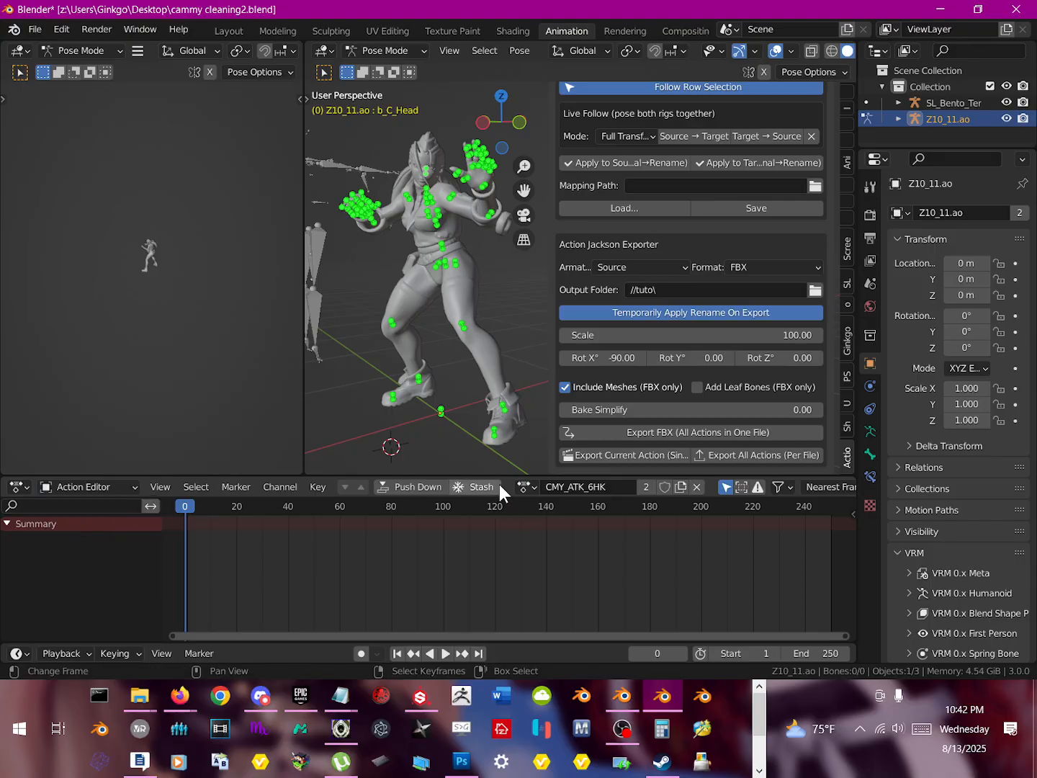
left_click(475, 488)
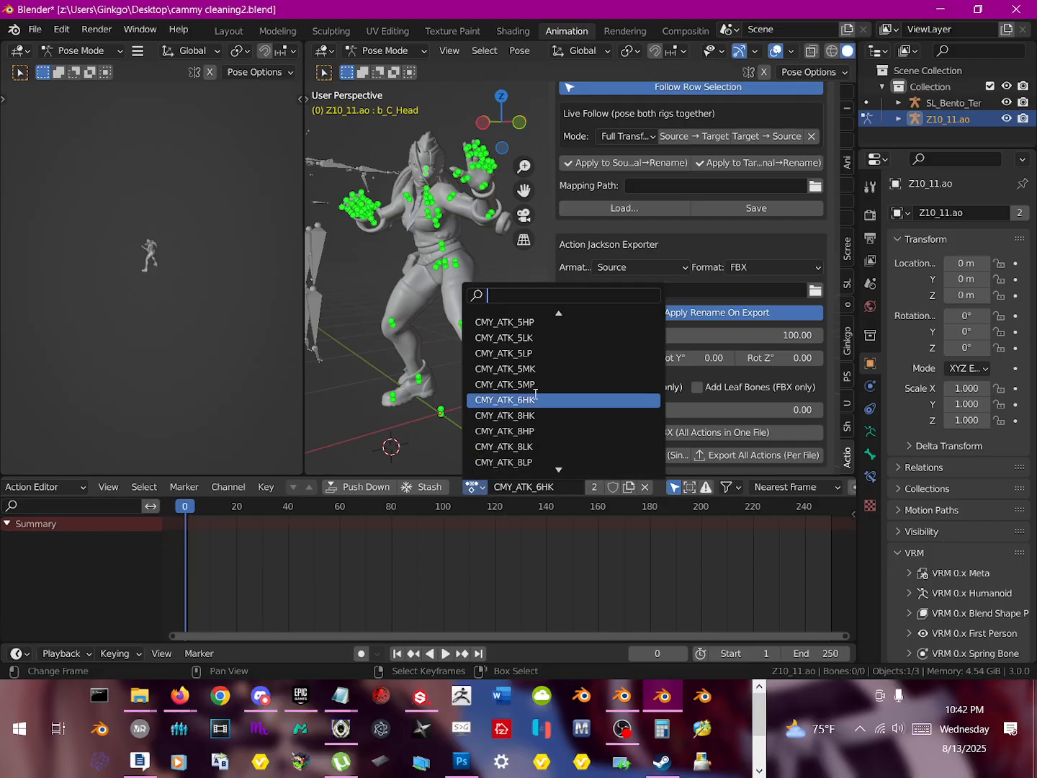
left_click(525, 338)
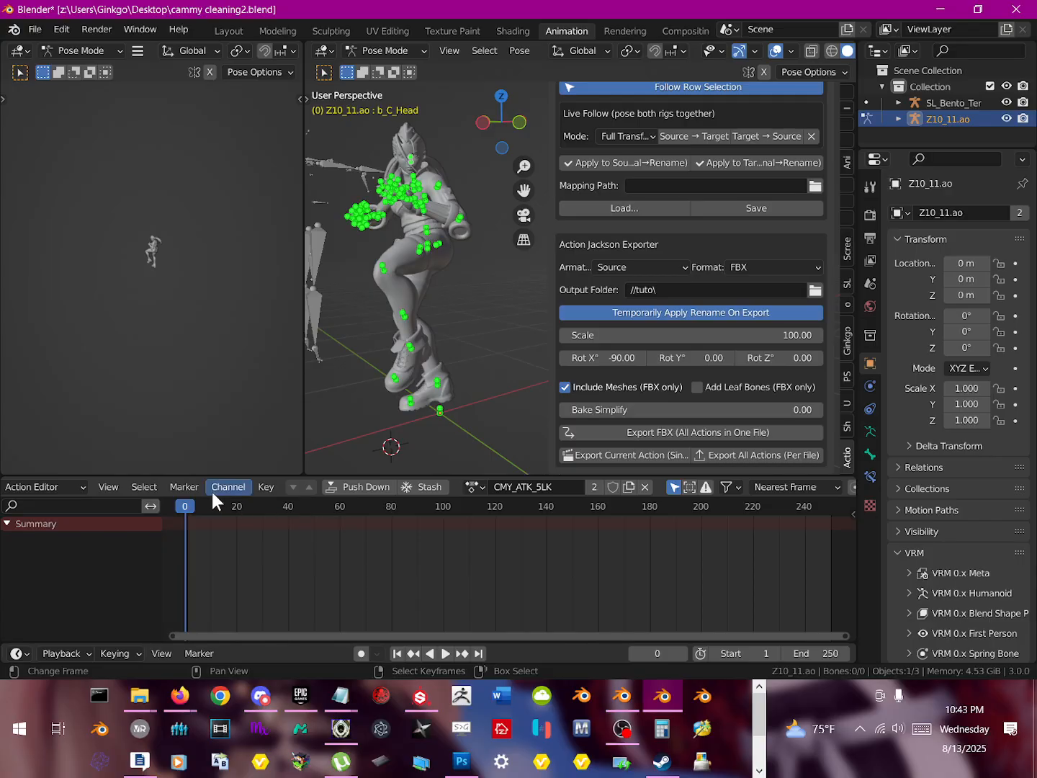
Step: Preview the CMY_ATK_5LK action by playing it and scrubbing through the timeline
left_click_drag(190, 504, 168, 531)
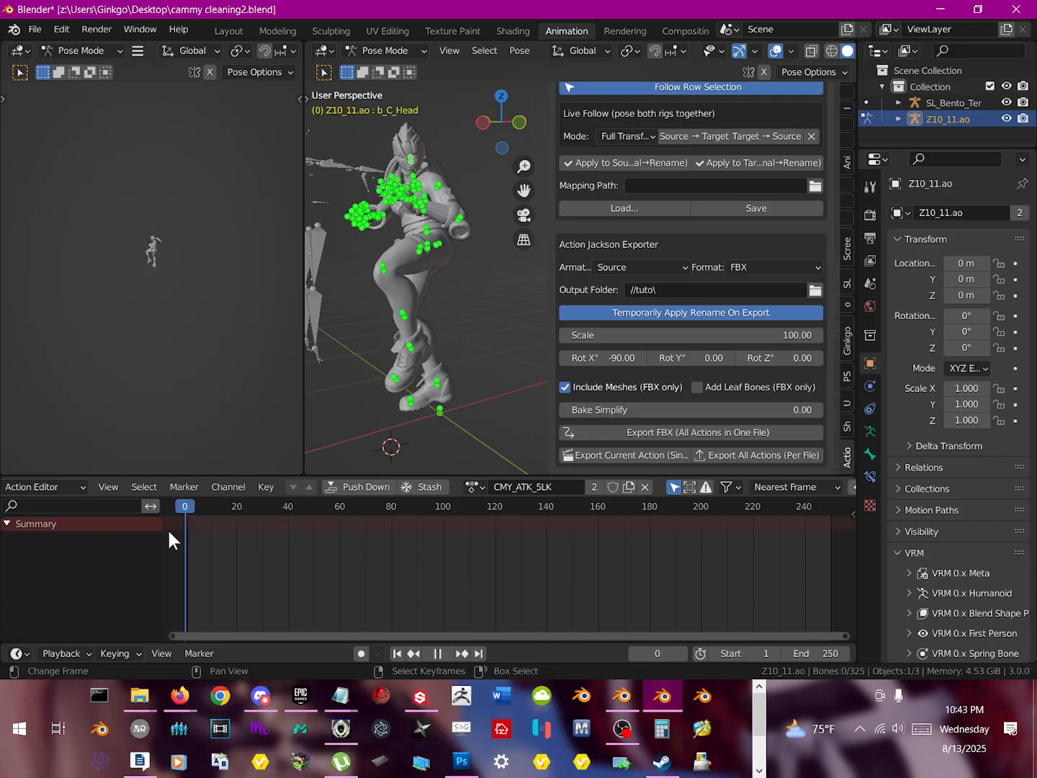
key("space")
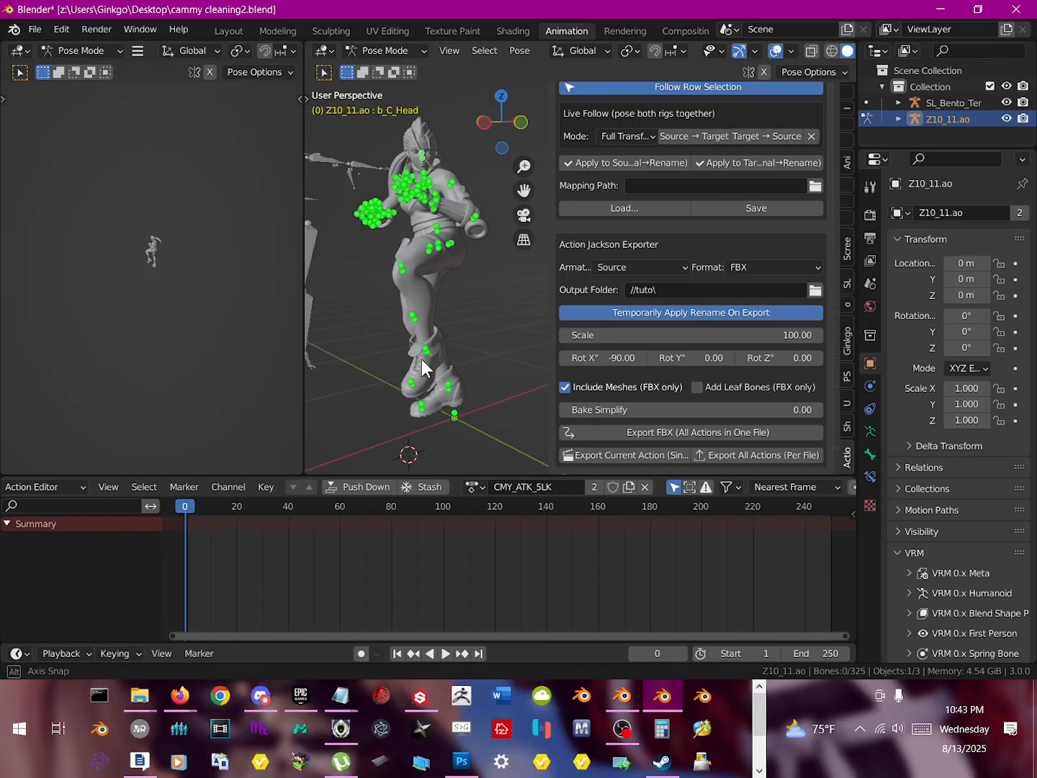
left_click_drag(185, 505, 830, 507)
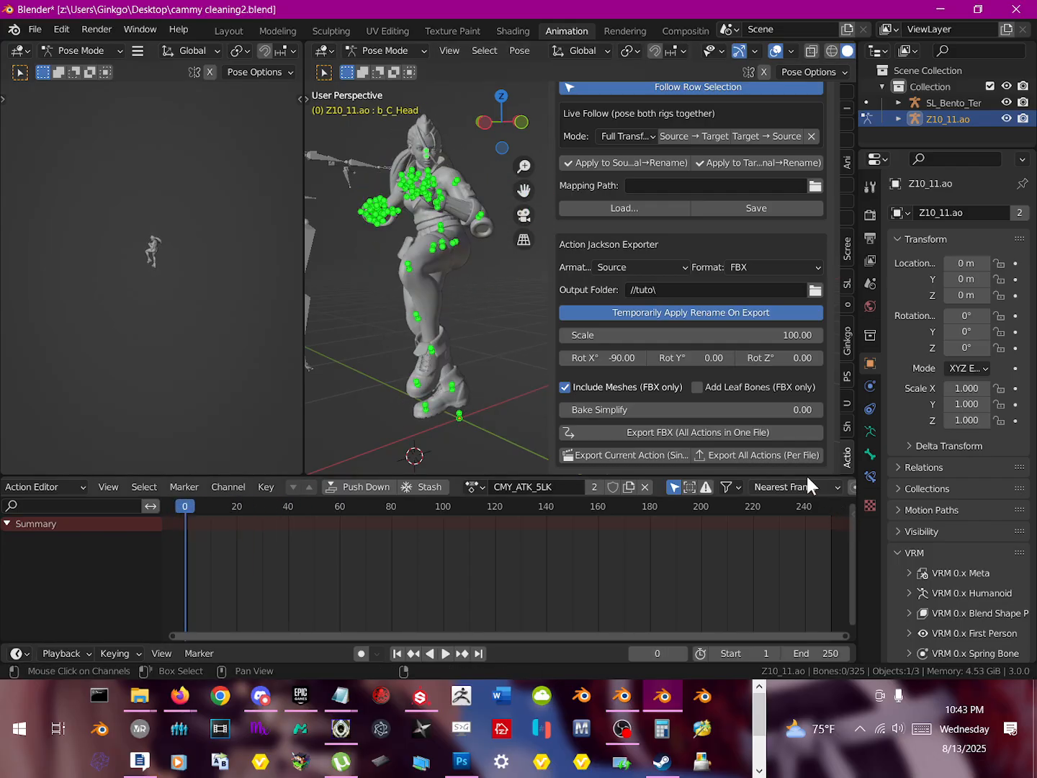
left_click(750, 266)
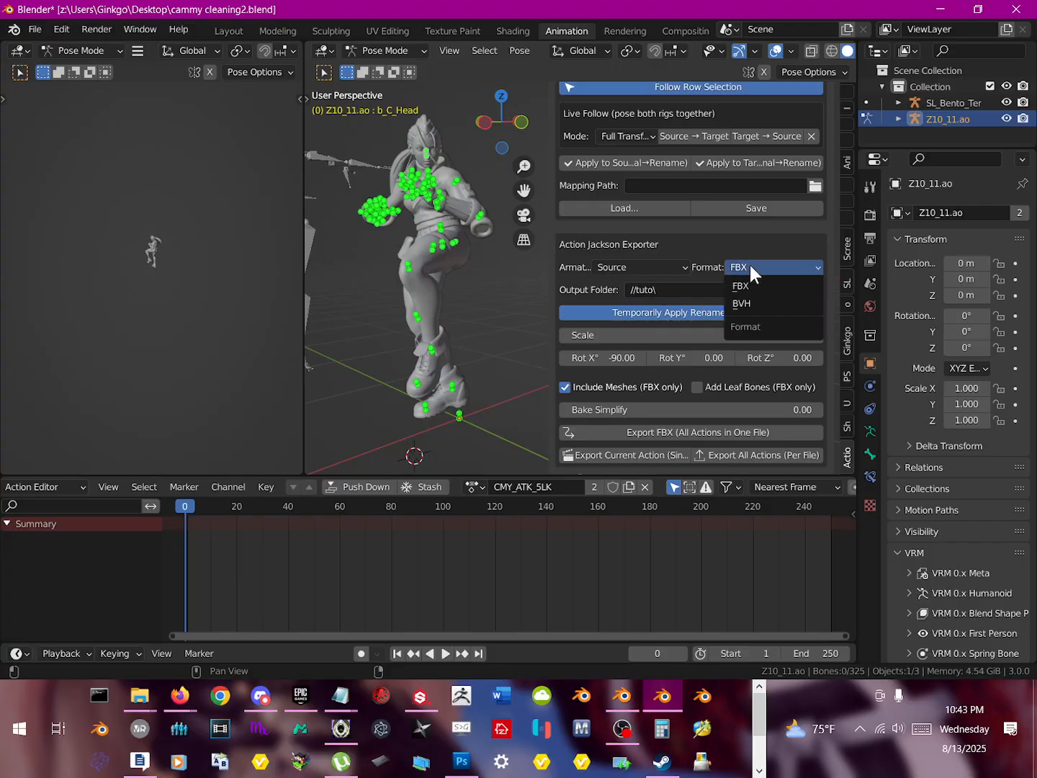
left_click(648, 267)
left_click(602, 273)
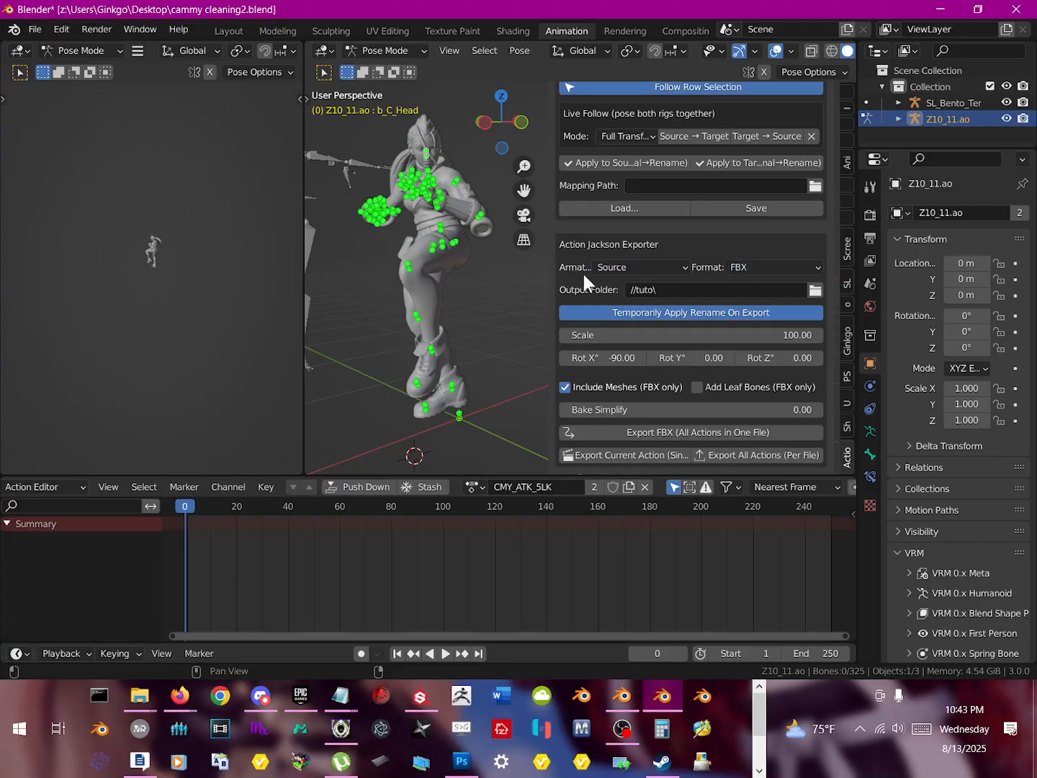
Step: Export the current action of the source armature as FBX with the exporter's X rotation set to 0
left_click(644, 266)
left_click(636, 285)
left_click(755, 274)
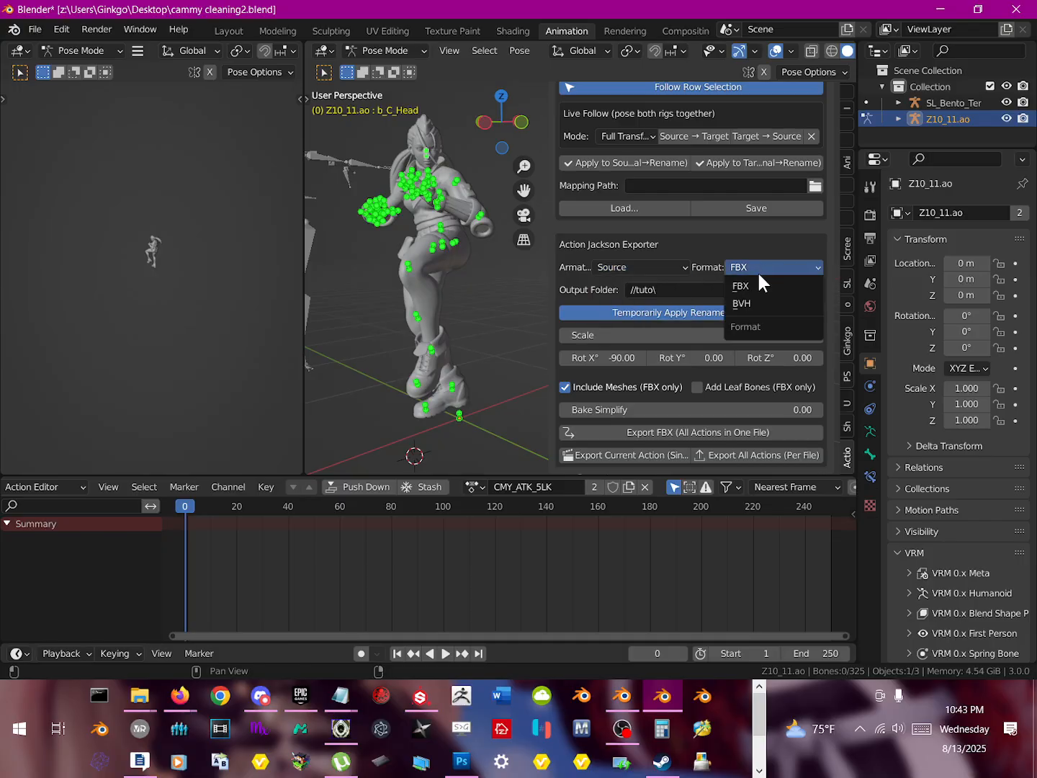
left_click(753, 281)
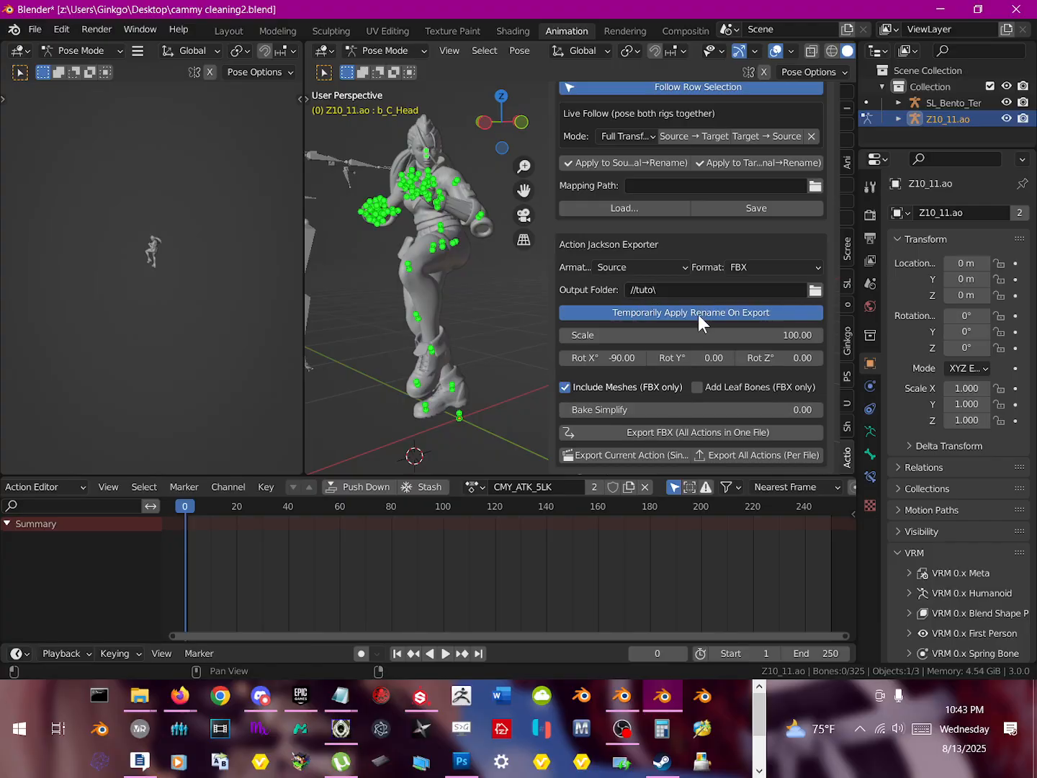
left_click(618, 358)
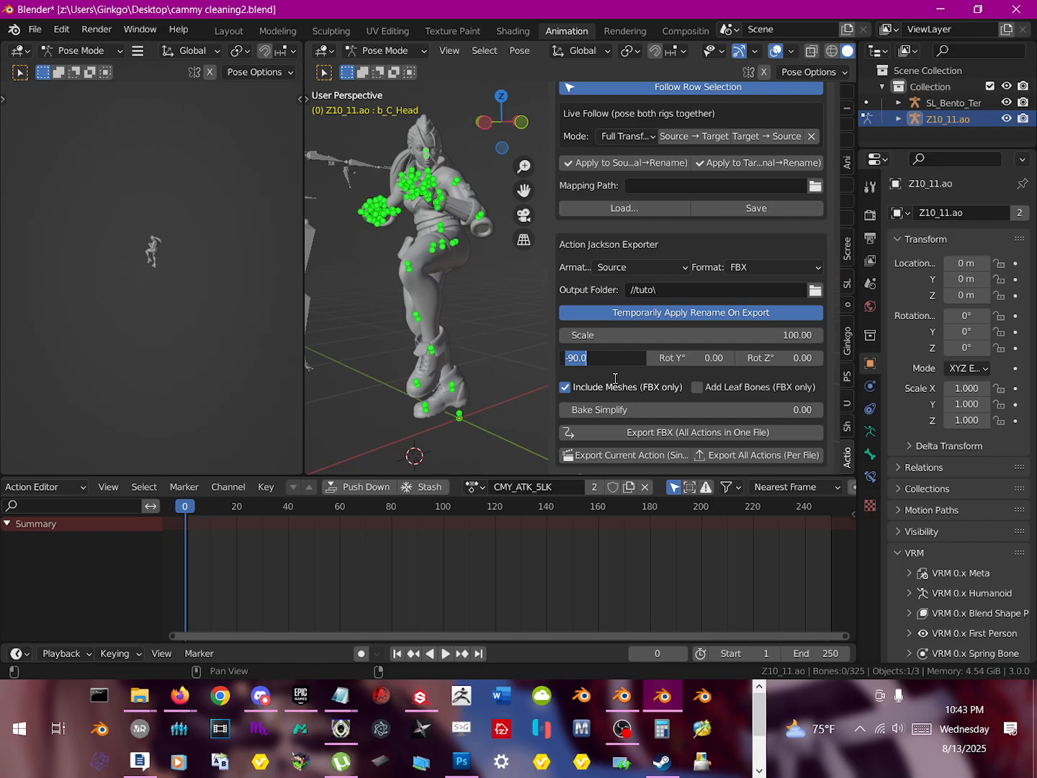
type("0")
key("Return")
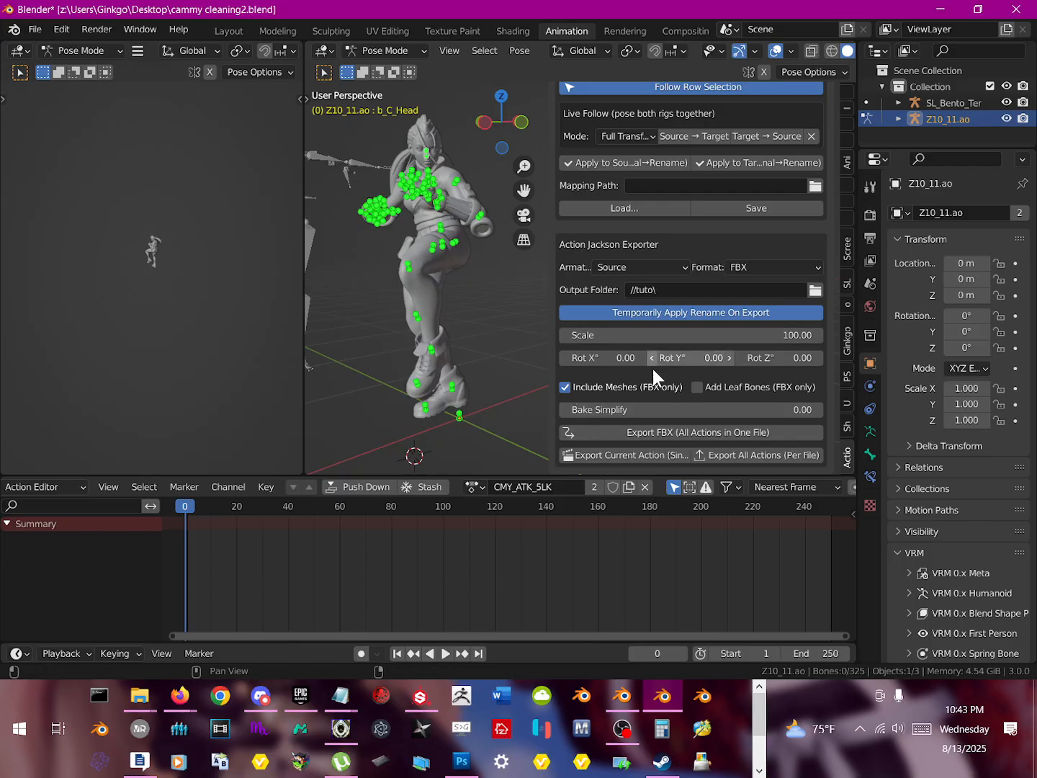
left_click(622, 455)
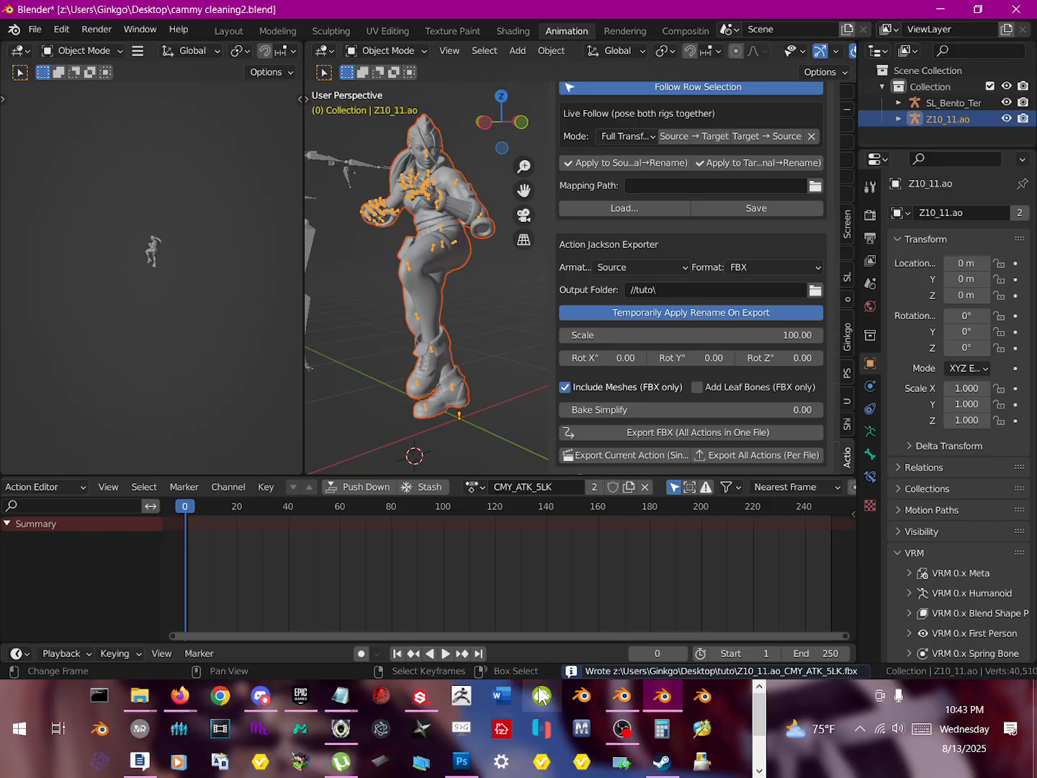
Step: Switch to Noesis, open the tuto folder, and widen the file name column and sort the exported files by type
left_click(348, 727)
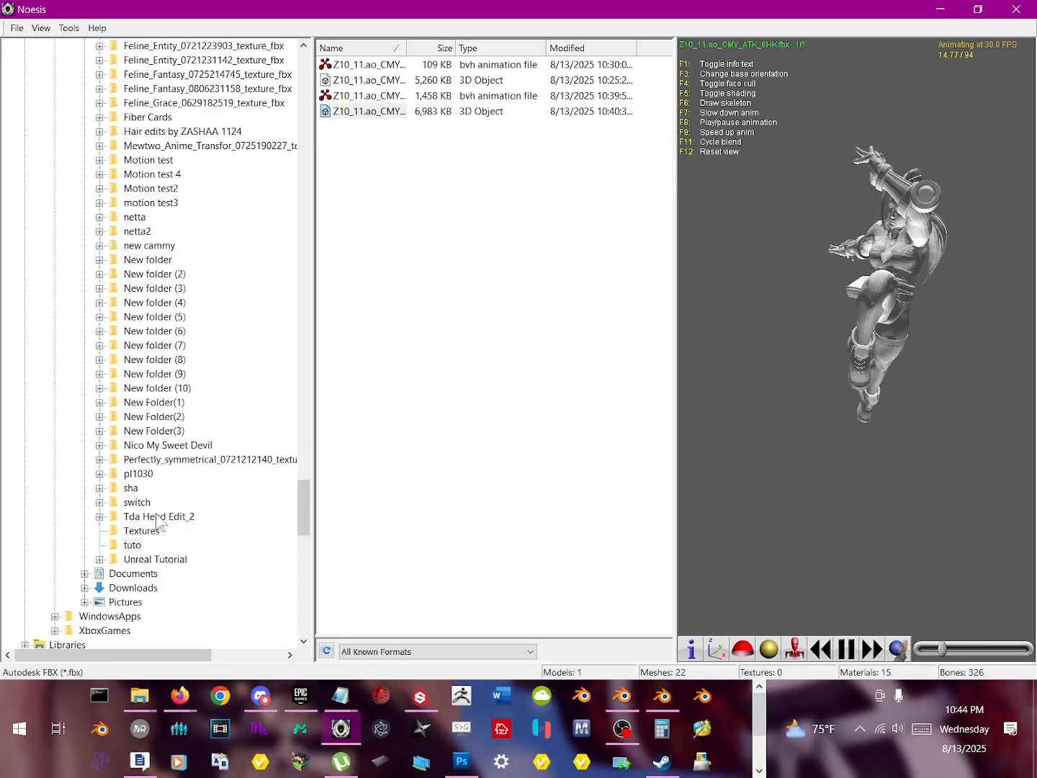
double_click(130, 488)
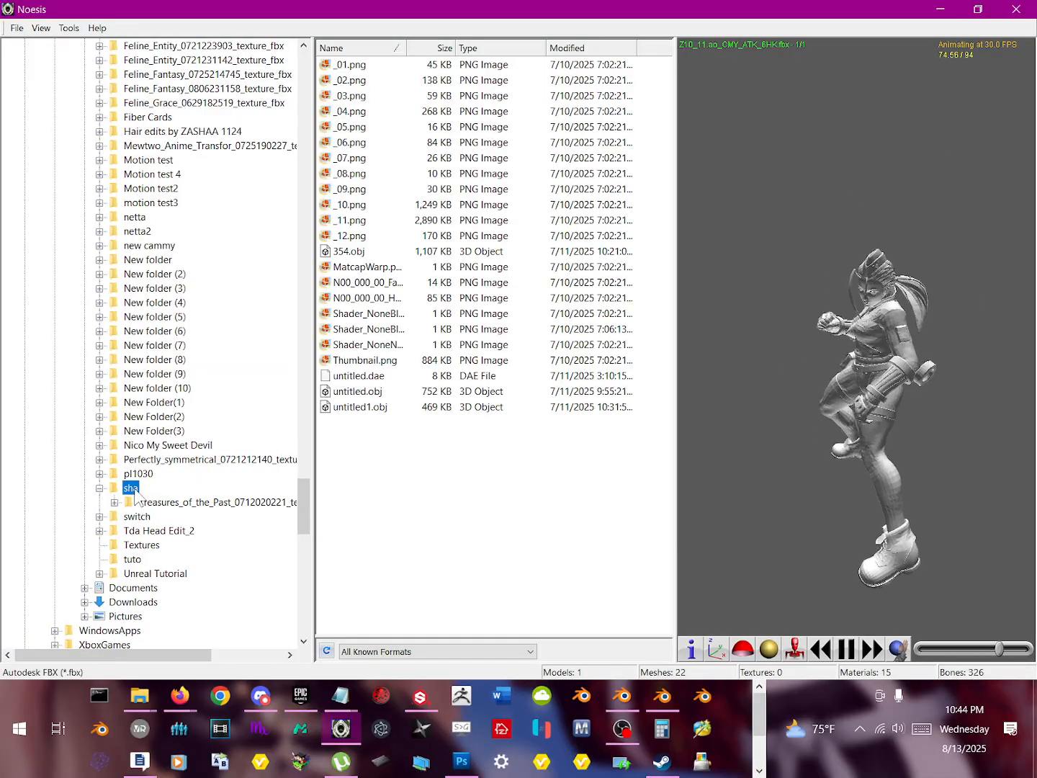
double_click(133, 489)
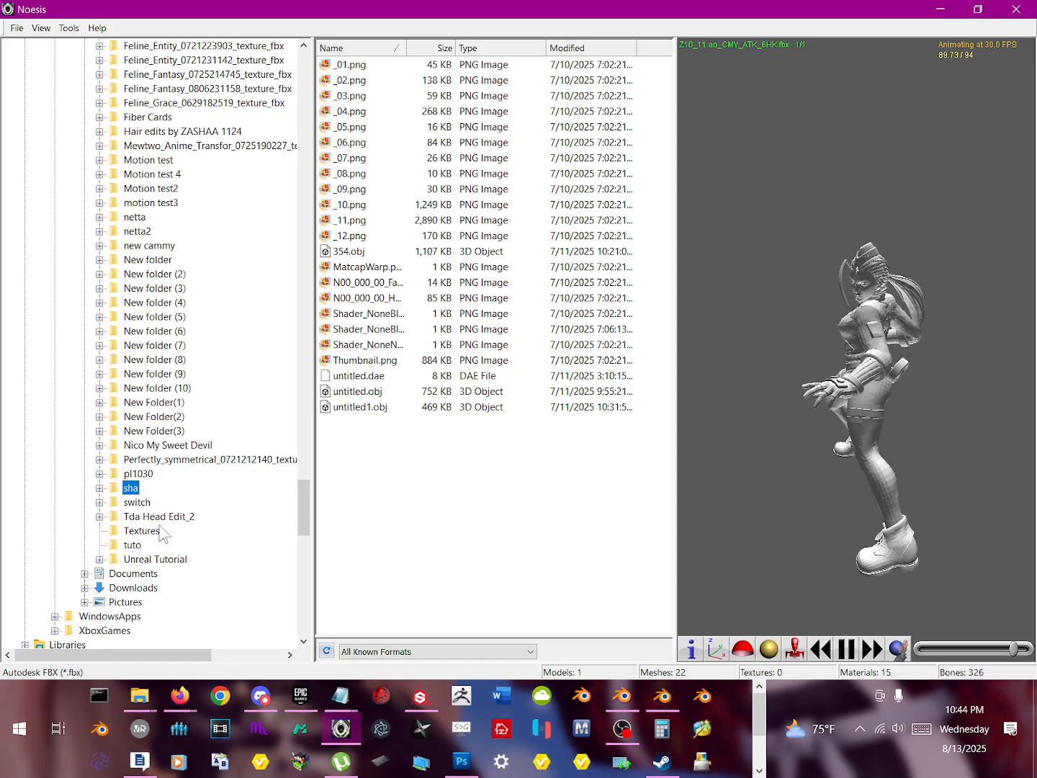
left_click(141, 546)
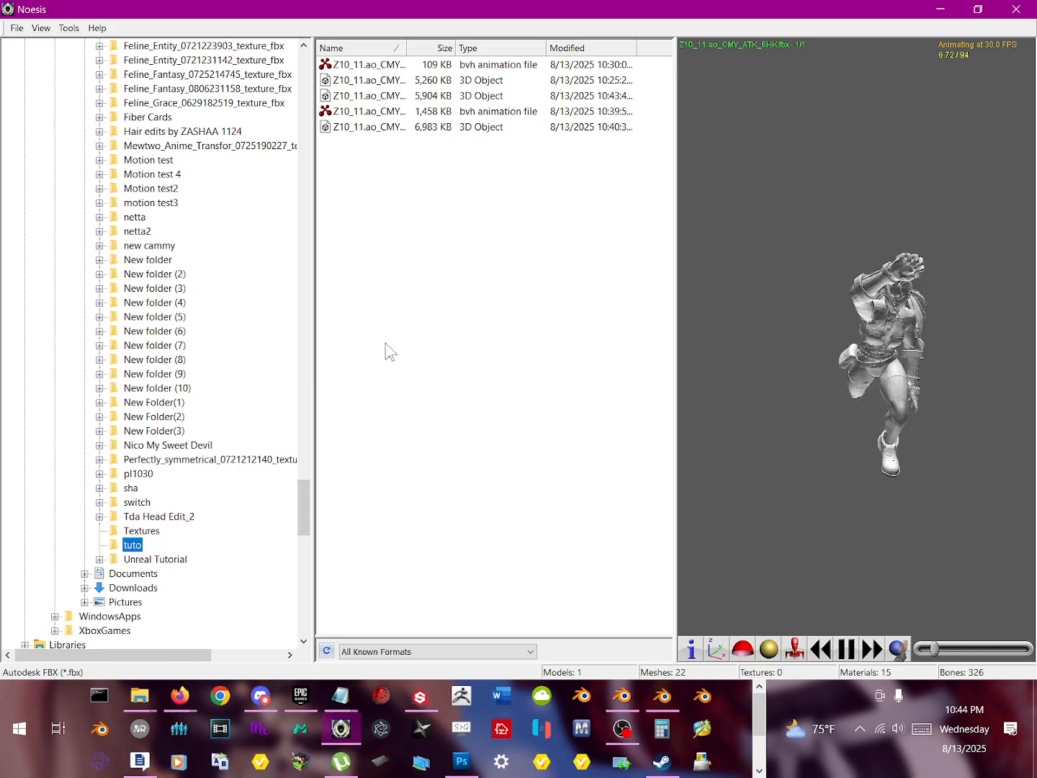
left_click_drag(408, 48, 468, 47)
left_click(438, 49)
left_click(536, 50)
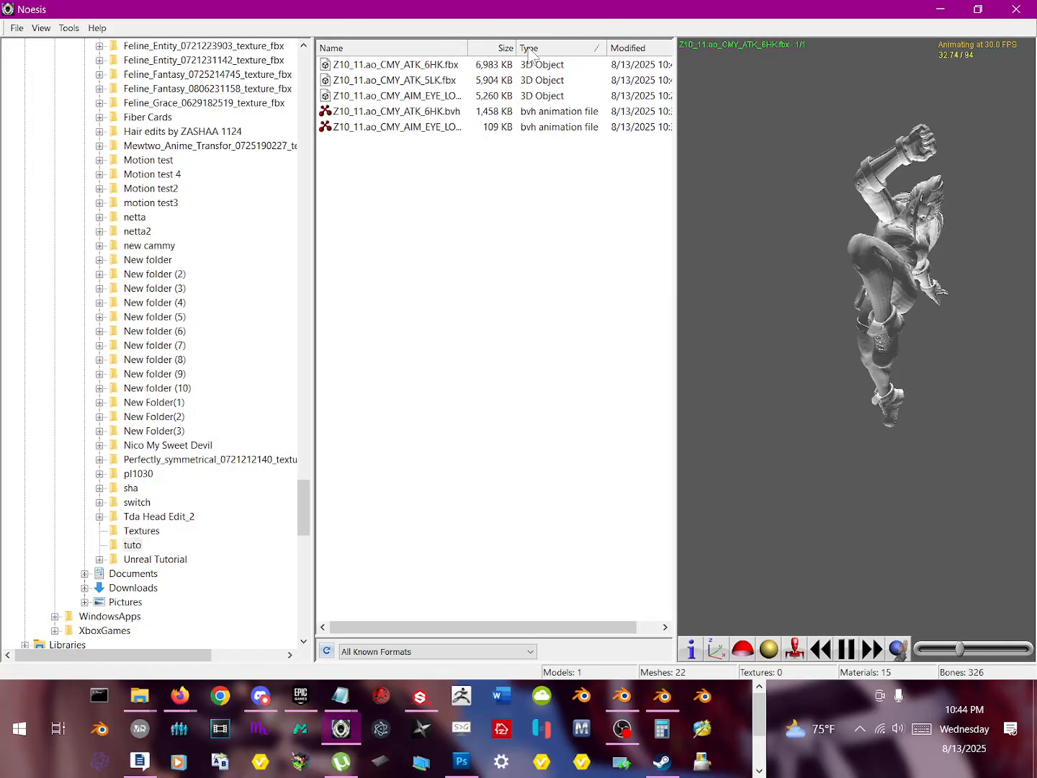
Step: Preview Z10_11.ao_CMY_ATK_6HK.fbx, cycling its base orientation and showing its skeleton
left_click(436, 67)
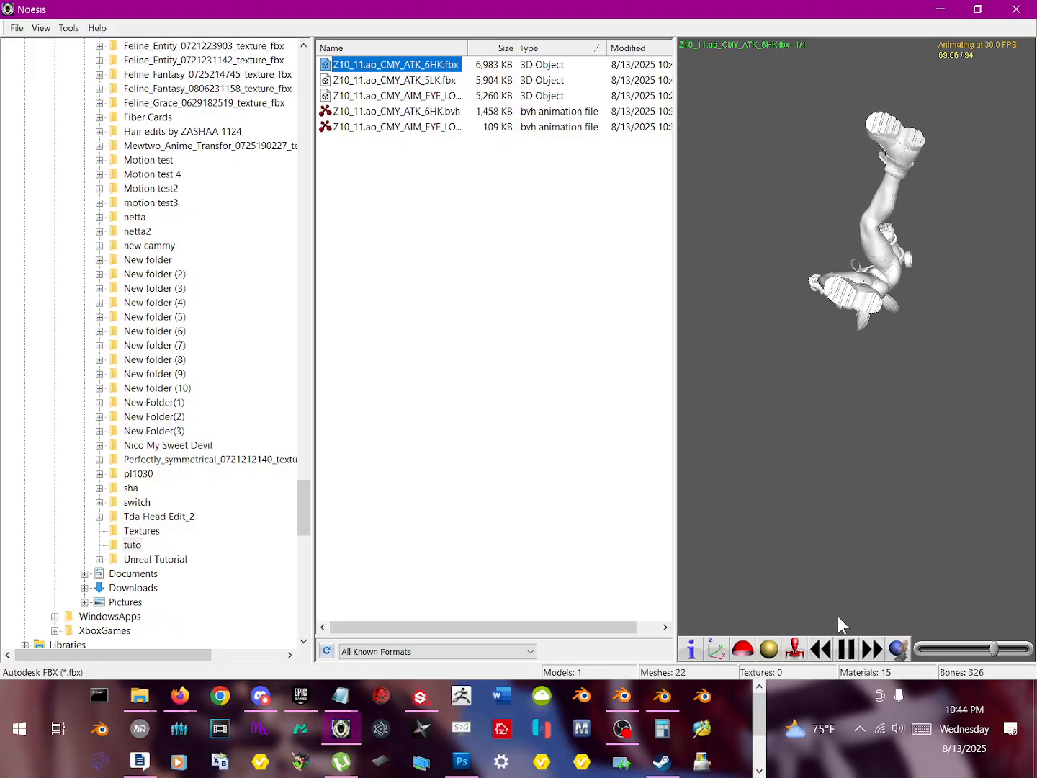
left_click(717, 651)
left_click(717, 648)
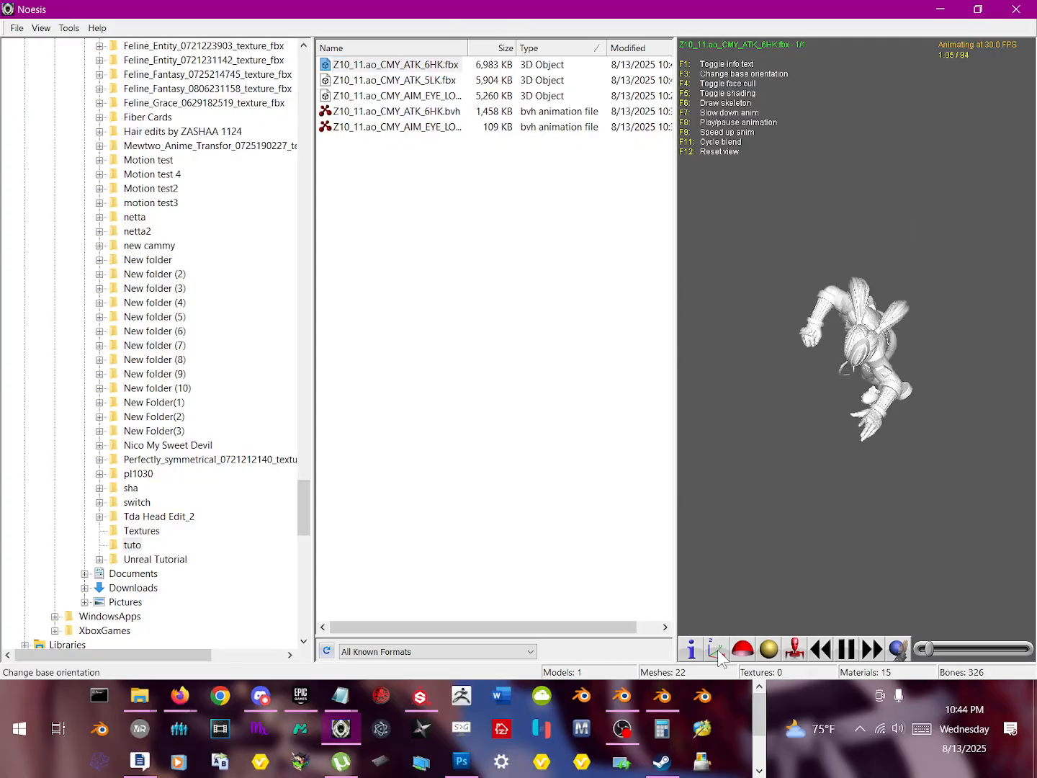
left_click(717, 649)
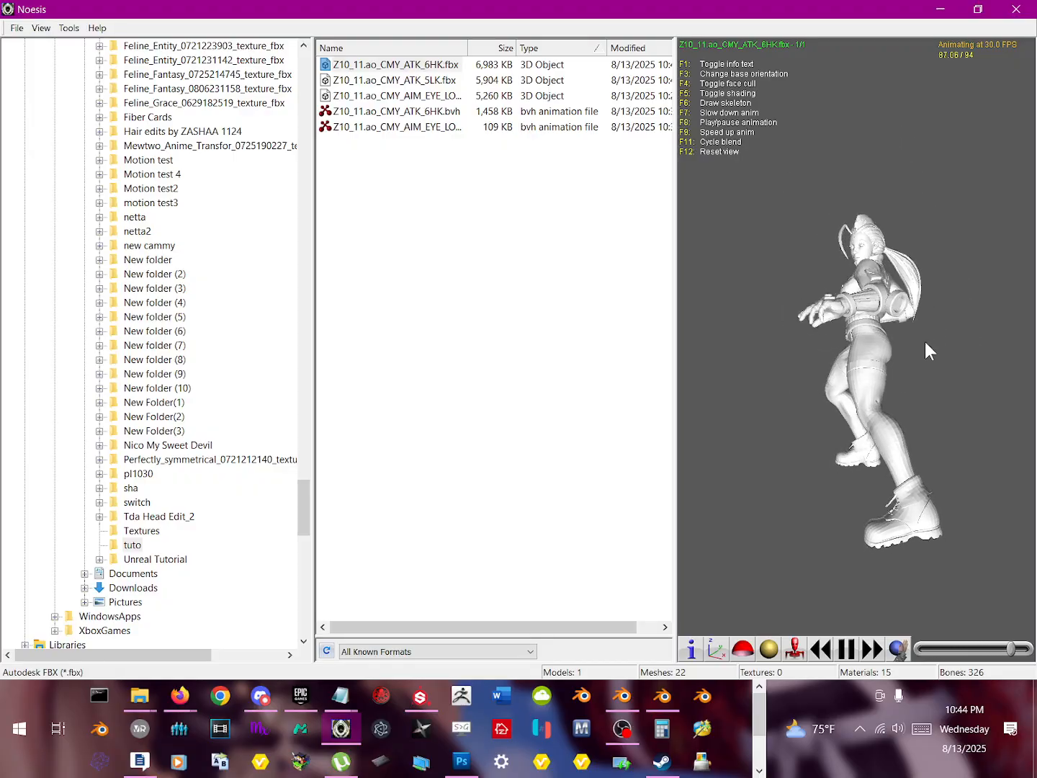
left_click(796, 651)
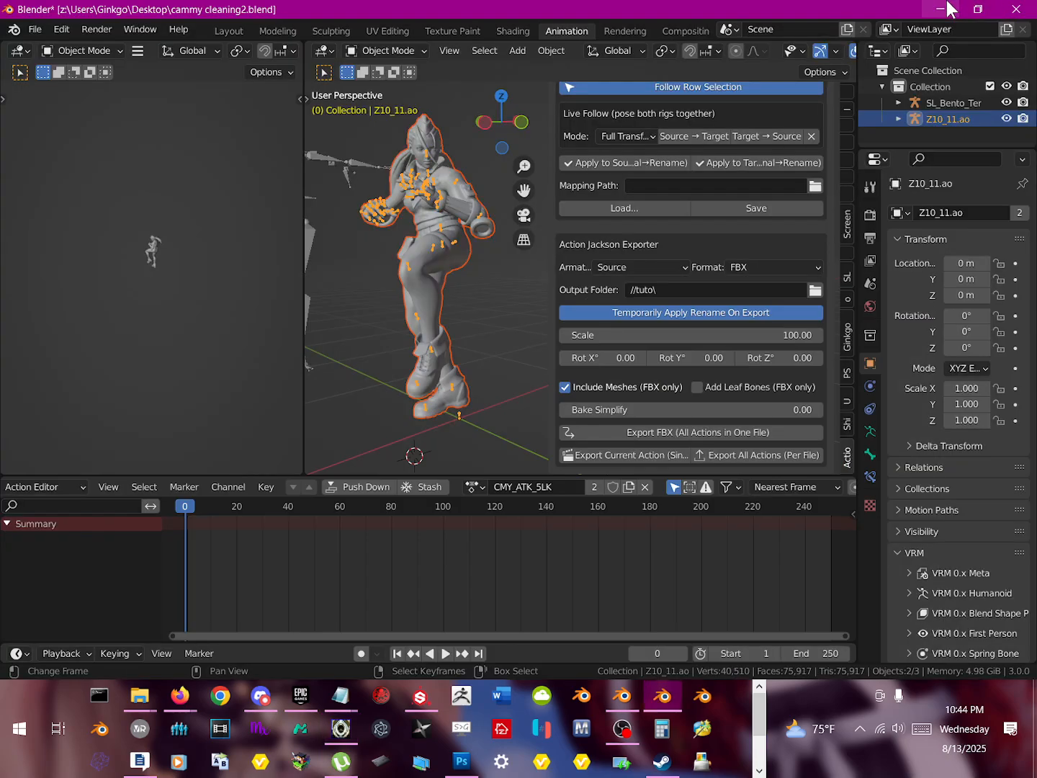
Step: Switch back to Blender, set the exporter's X rotation to 90, and export the current action again
left_click(941, 9)
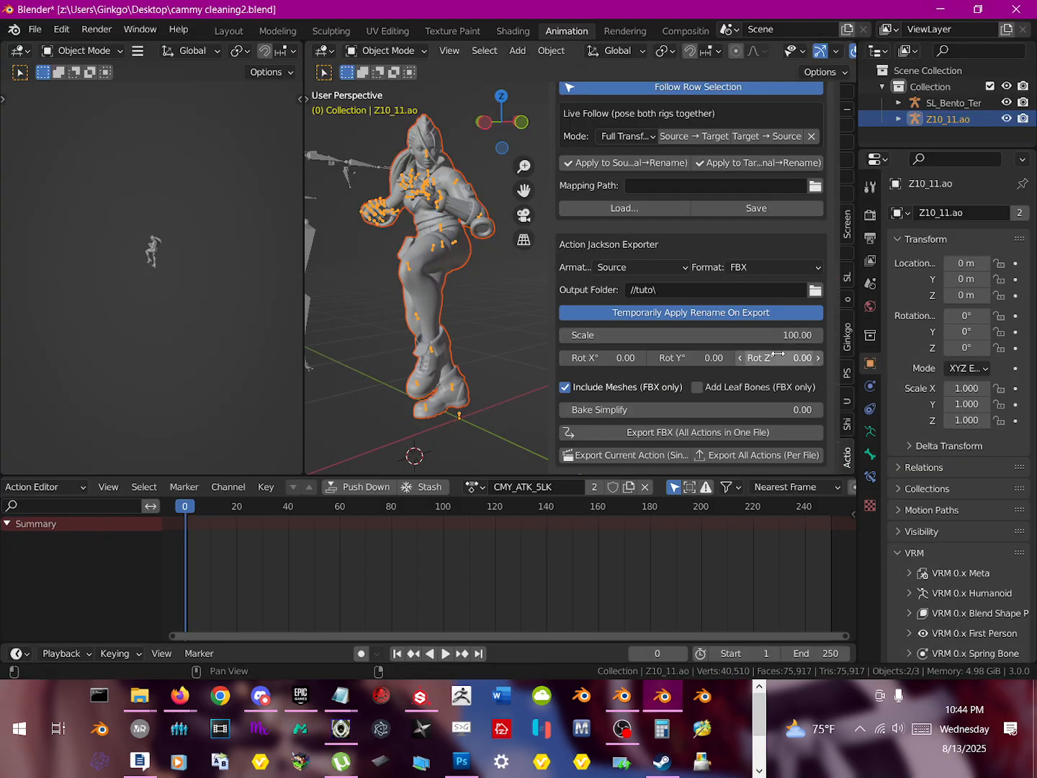
left_click(631, 356)
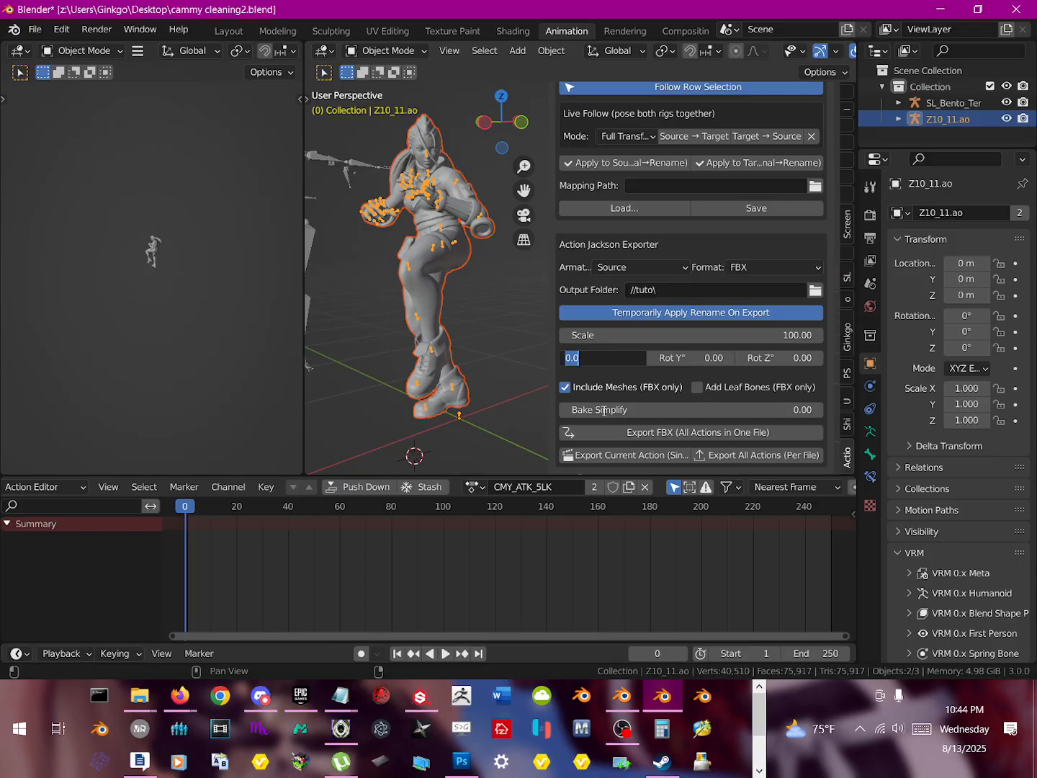
type("90")
key("Return")
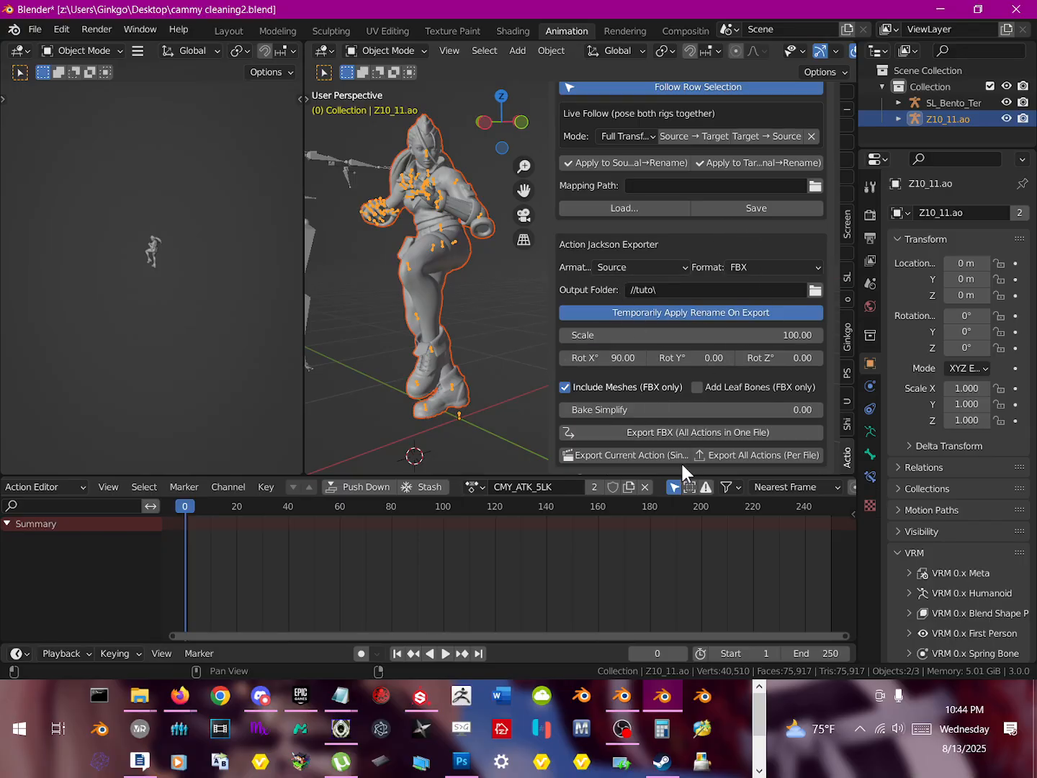
left_click(628, 457)
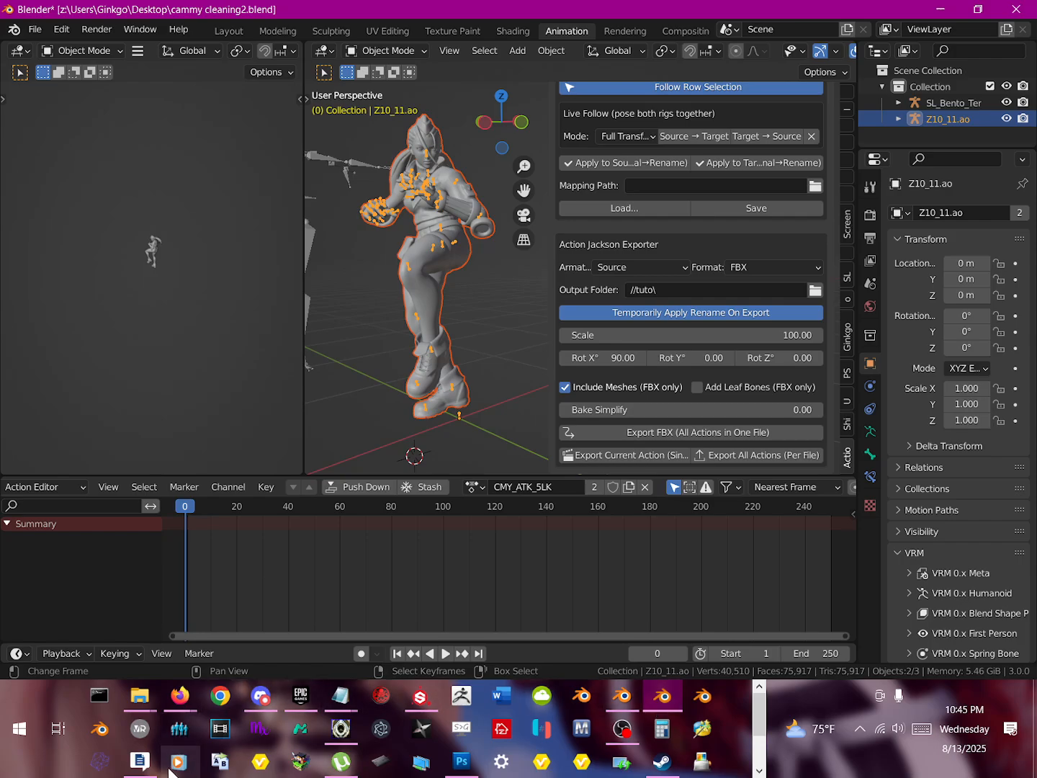
Step: Reload the tuto folder in Noesis and compare the orientation of the AIM_EYE, CMY_ATK_5LK and CMY_ATK_6HK FBX files
left_click(344, 730)
left_click(169, 521)
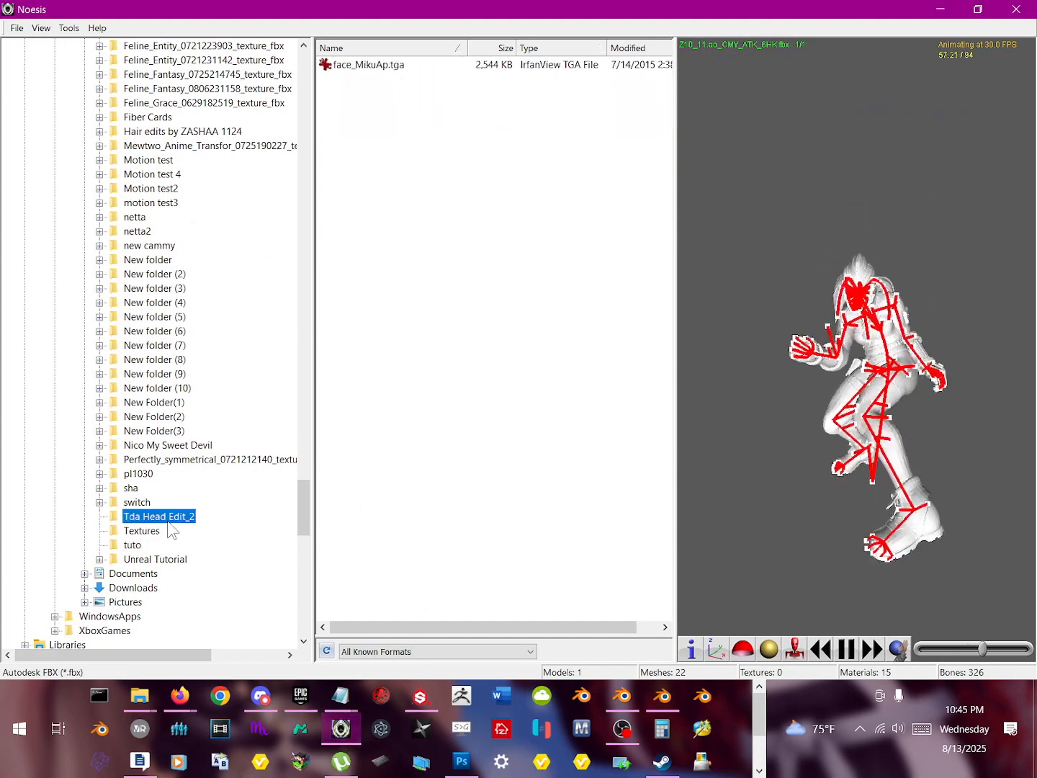
left_click(133, 545)
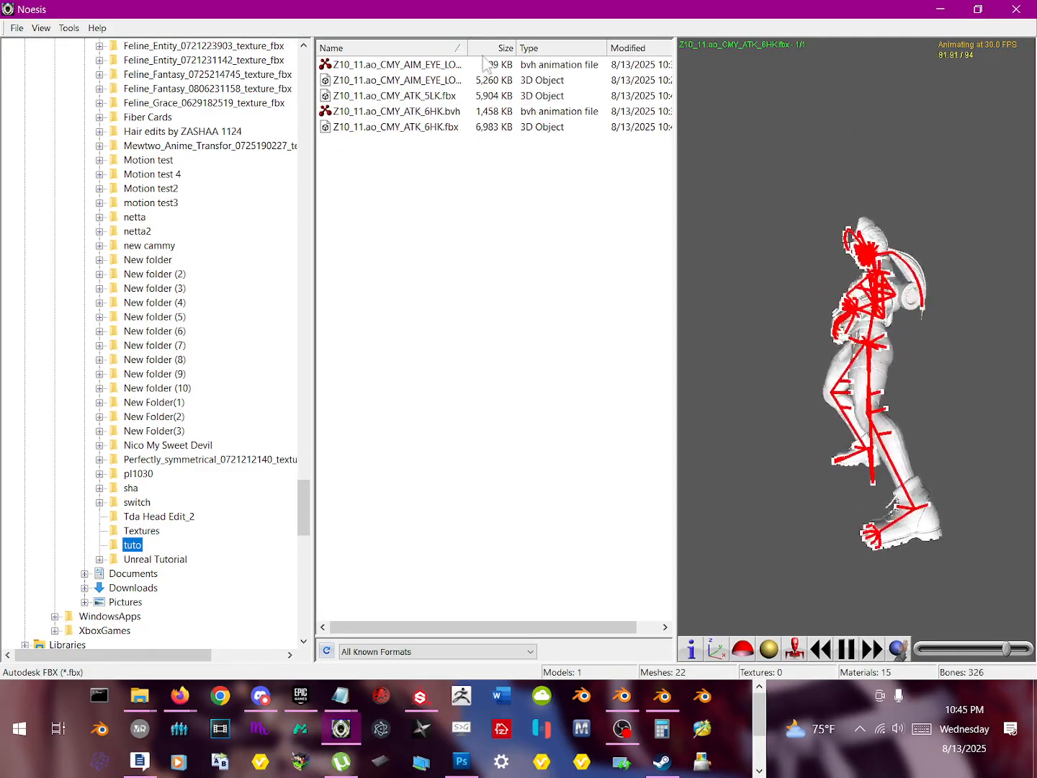
left_click(413, 81)
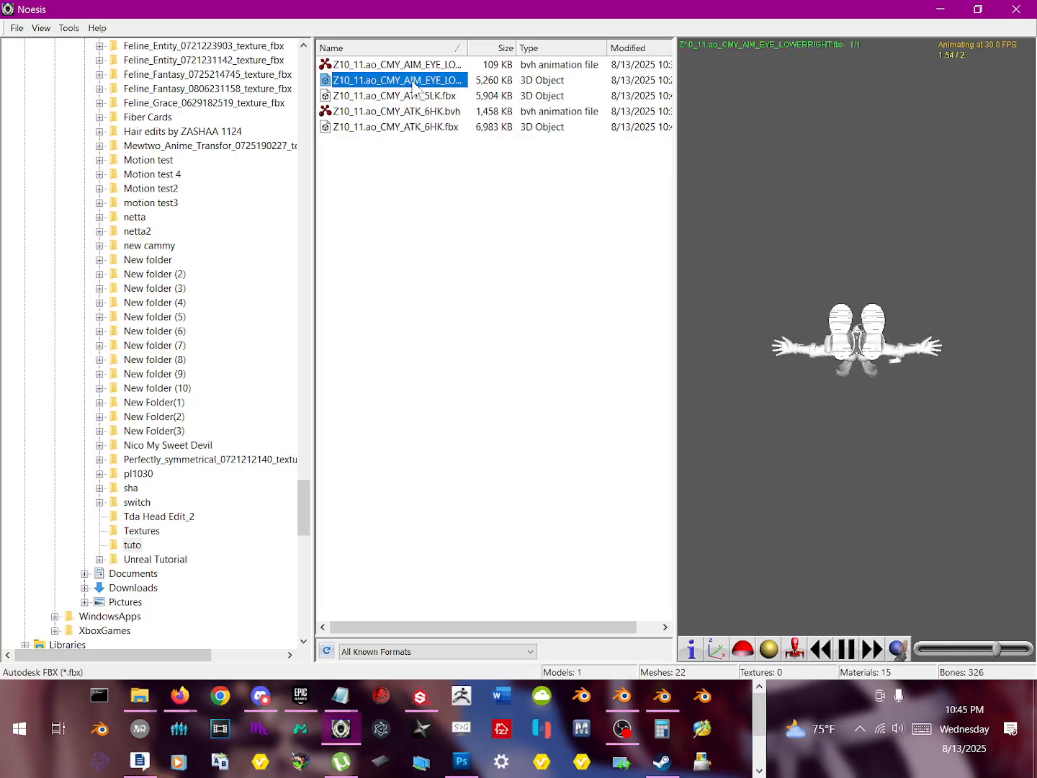
left_click(408, 97)
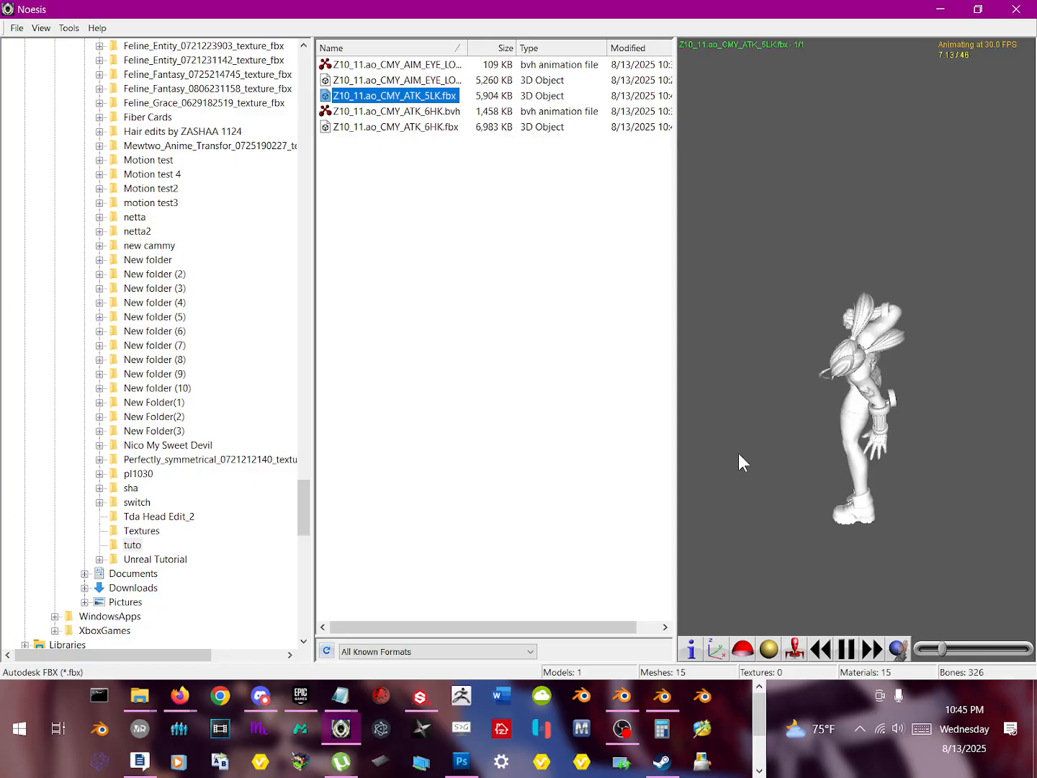
left_click(392, 126)
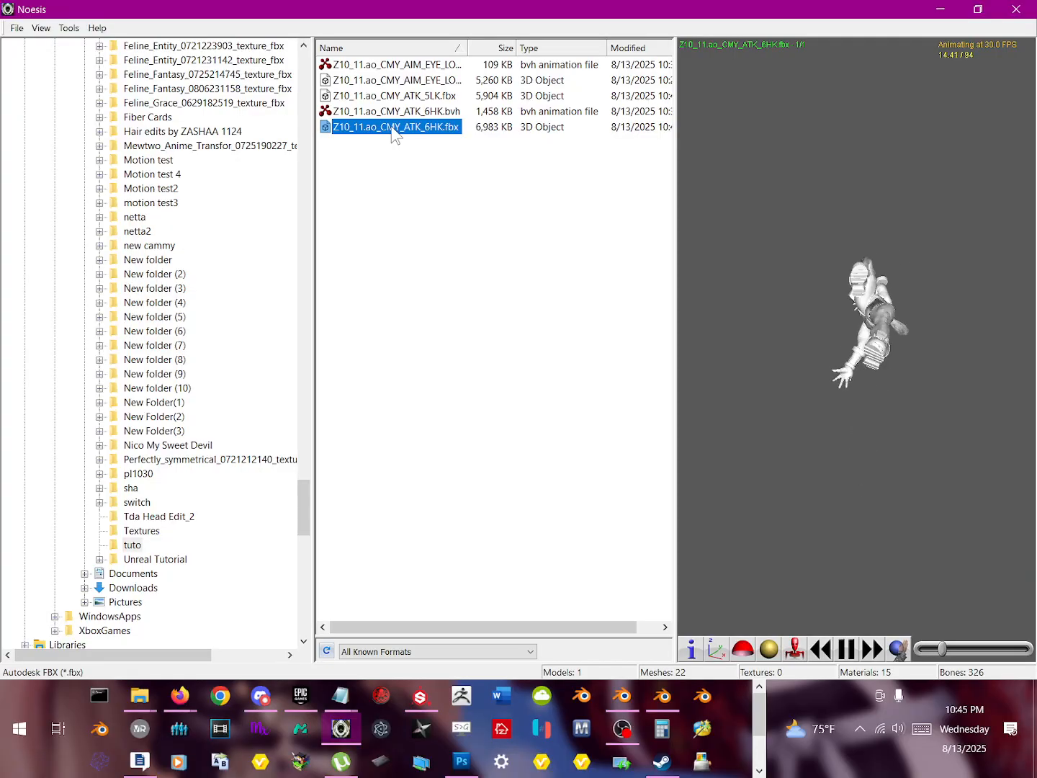
left_click(409, 98)
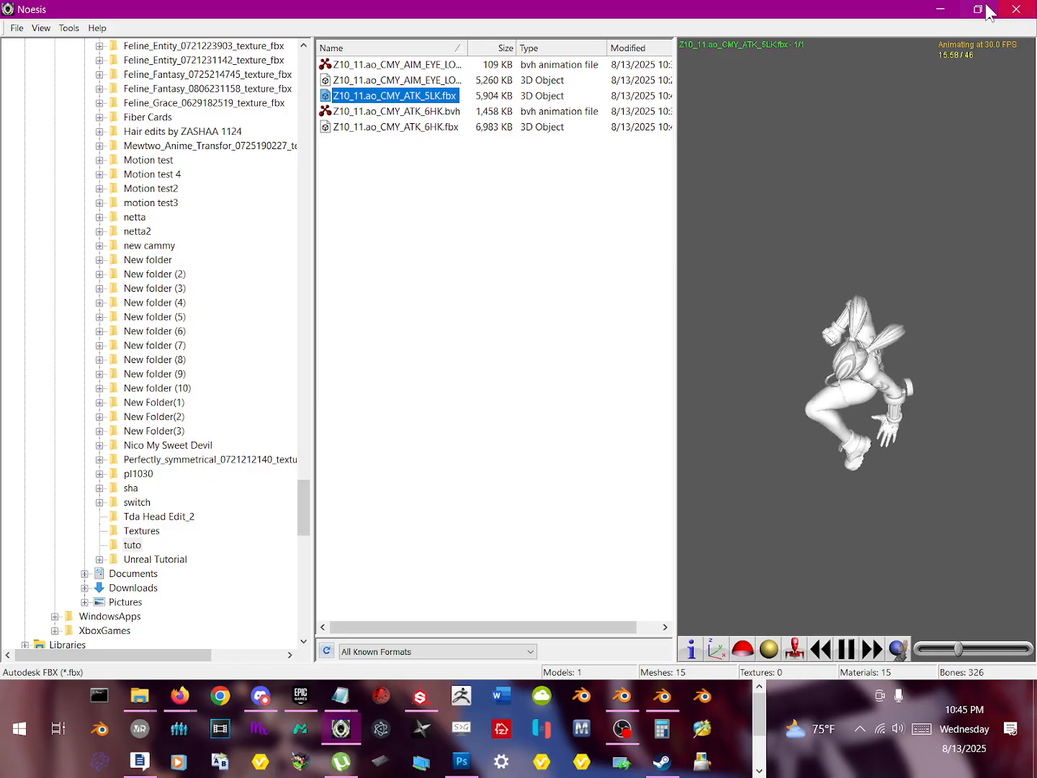
Step: Switch back to Blender, set the exporter's X rotation to 45, and re-export the current CMY_ATK_5LK action
left_click(940, 8)
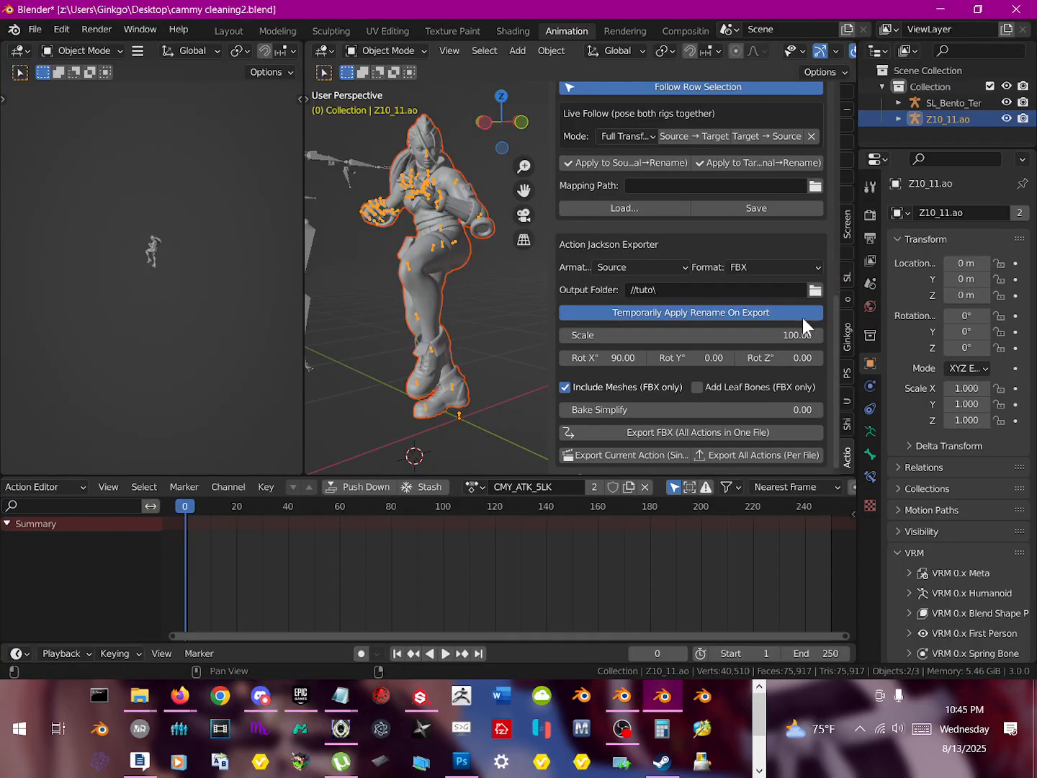
left_click(623, 362)
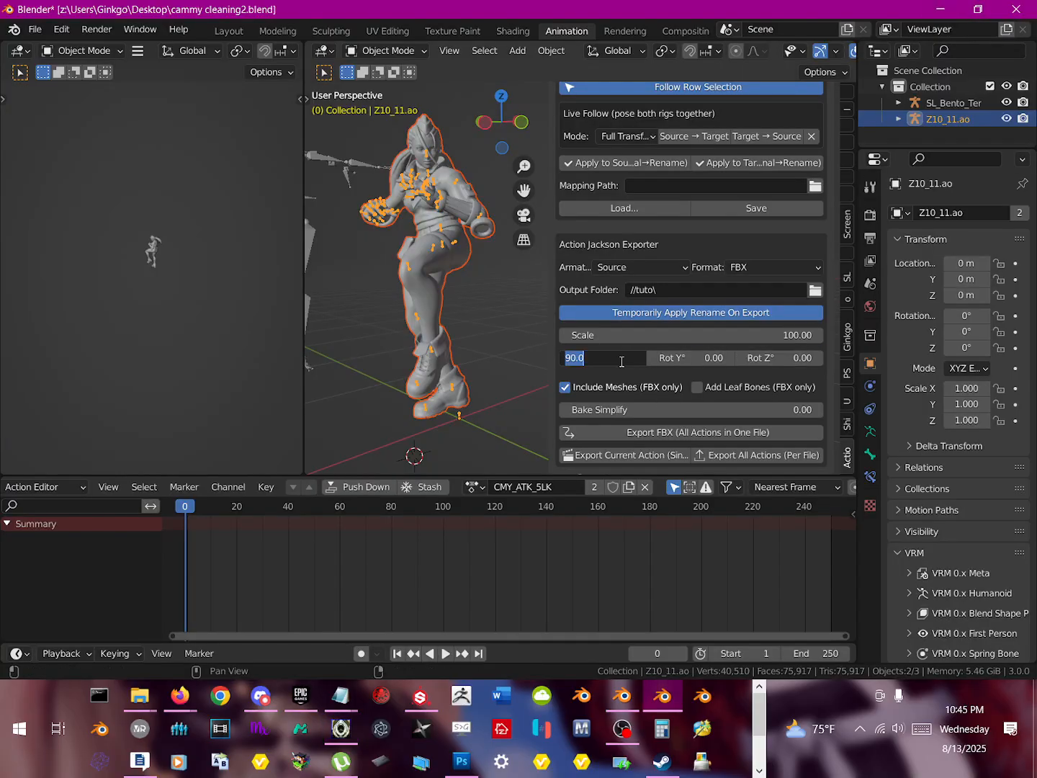
type("45")
key("Return")
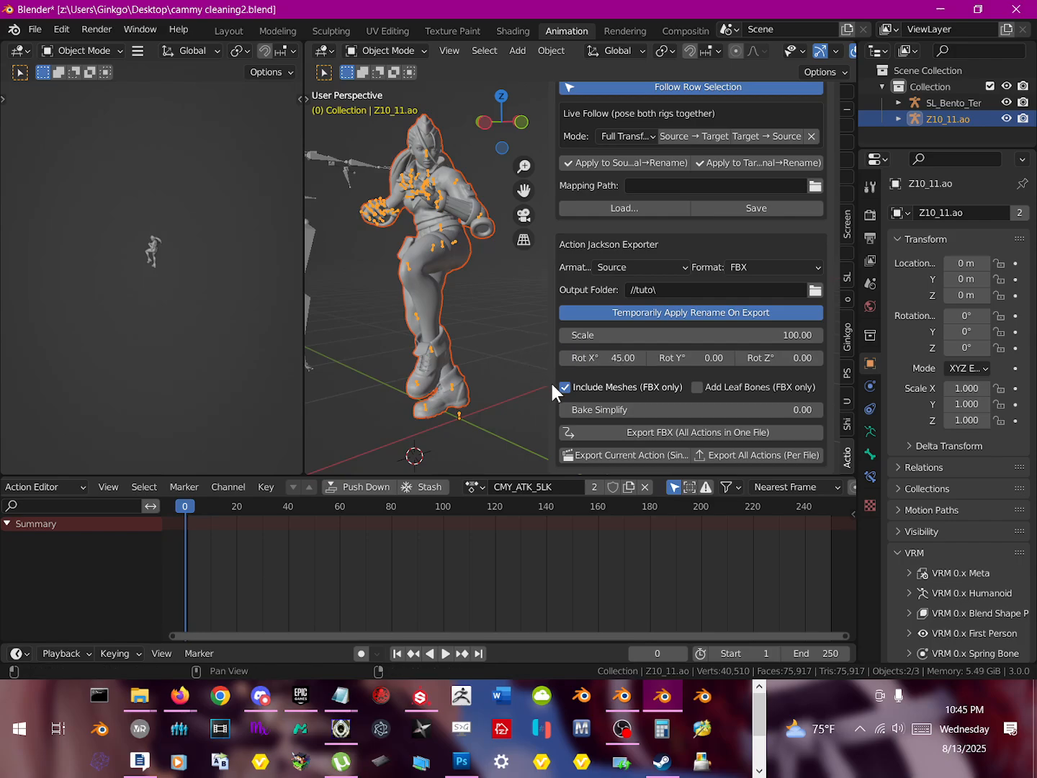
left_click(621, 456)
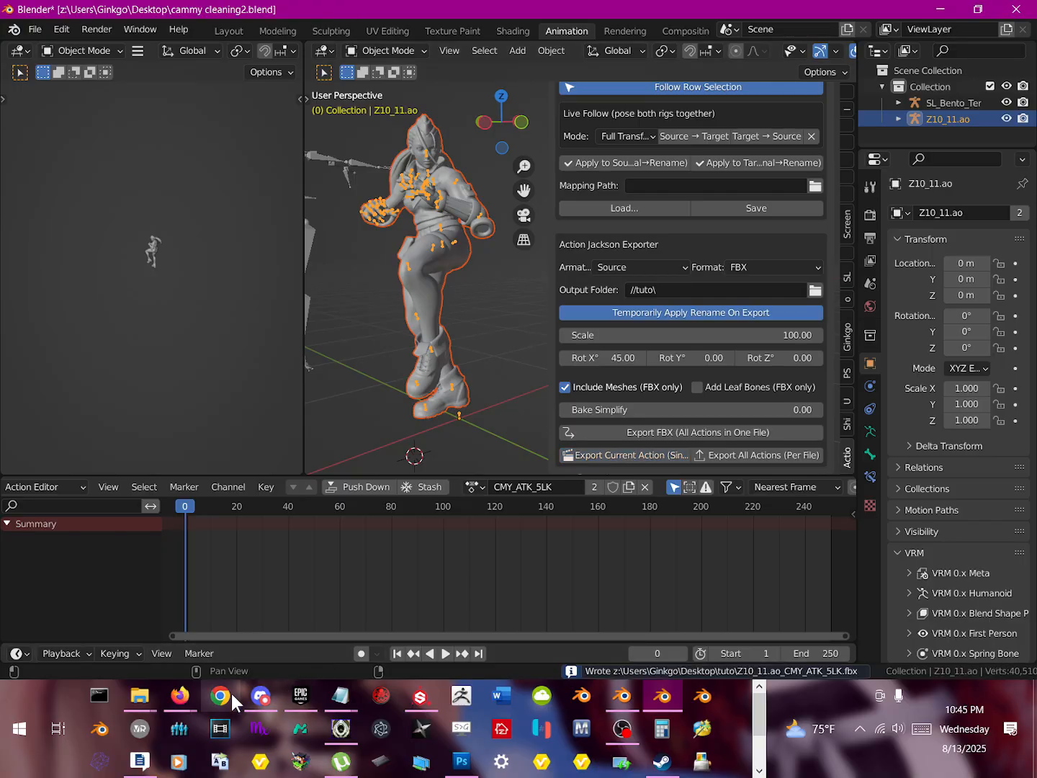
Step: Scrub the CMY_ATK_5LK action forward to frame 174 to check the pose
mouse_move(150, 699)
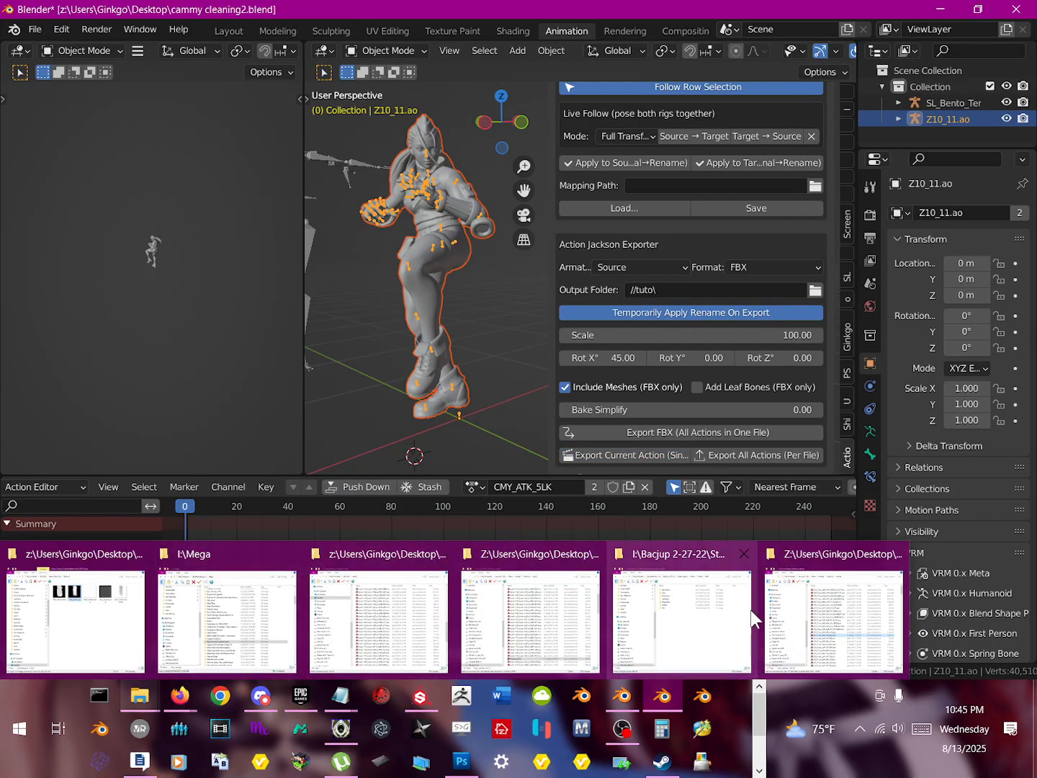
left_click(404, 406)
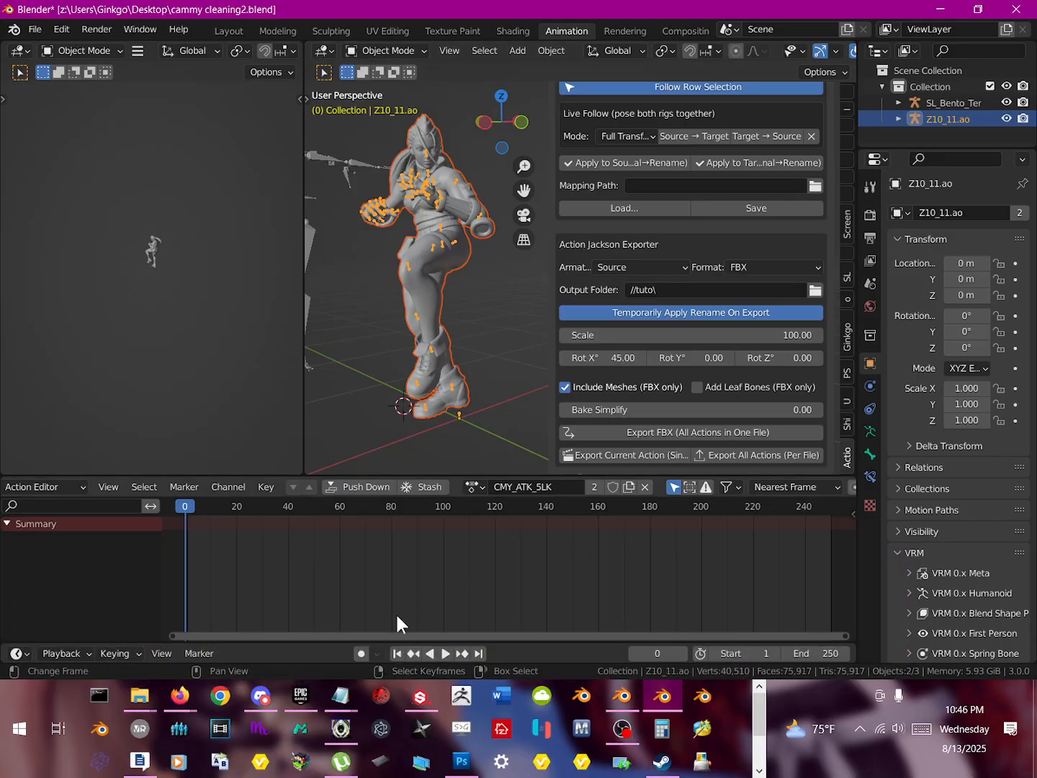
left_click_drag(502, 577, 634, 594)
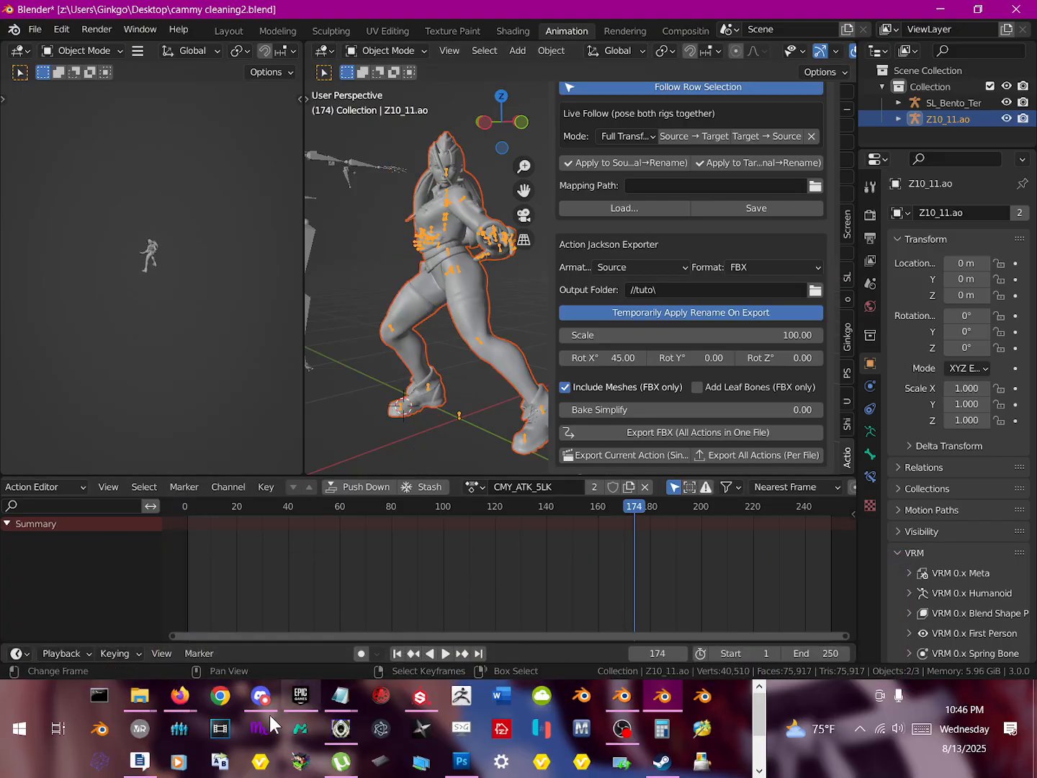
Step: Reload the tuto folder in Noesis, load the 6HK FBX, and check the re-exported Z10_11.ao_CMY_ATK_5LK.fbx
left_click(345, 730)
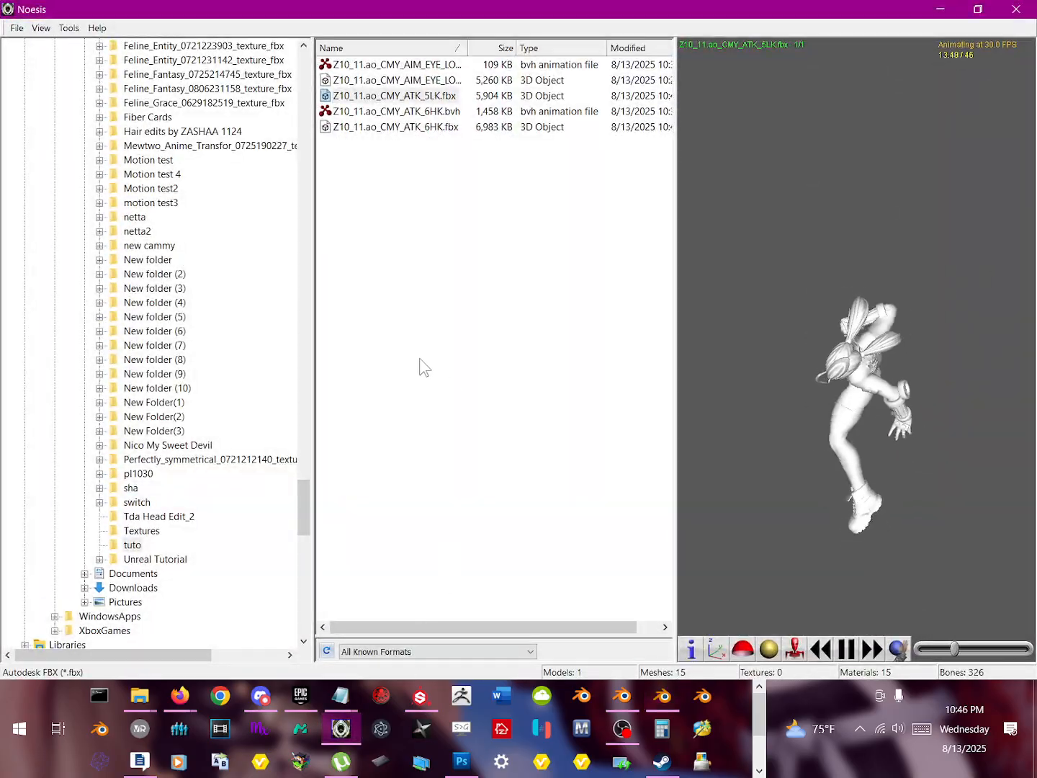
left_click(137, 531)
left_click(131, 546)
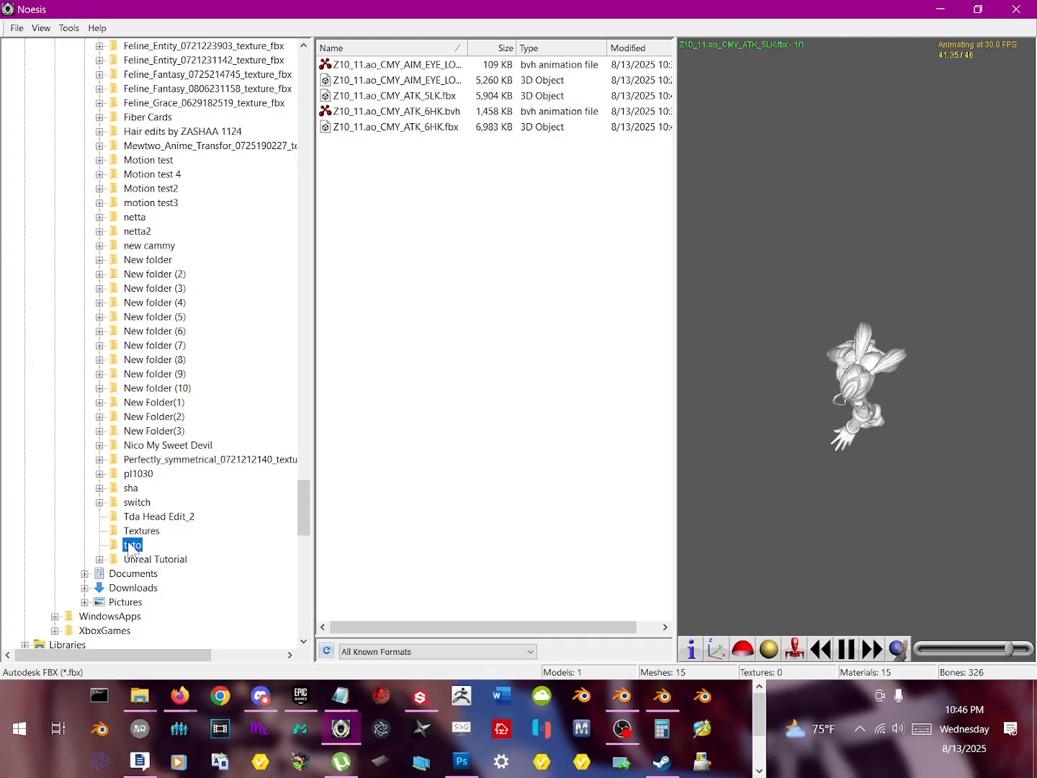
left_click(373, 127)
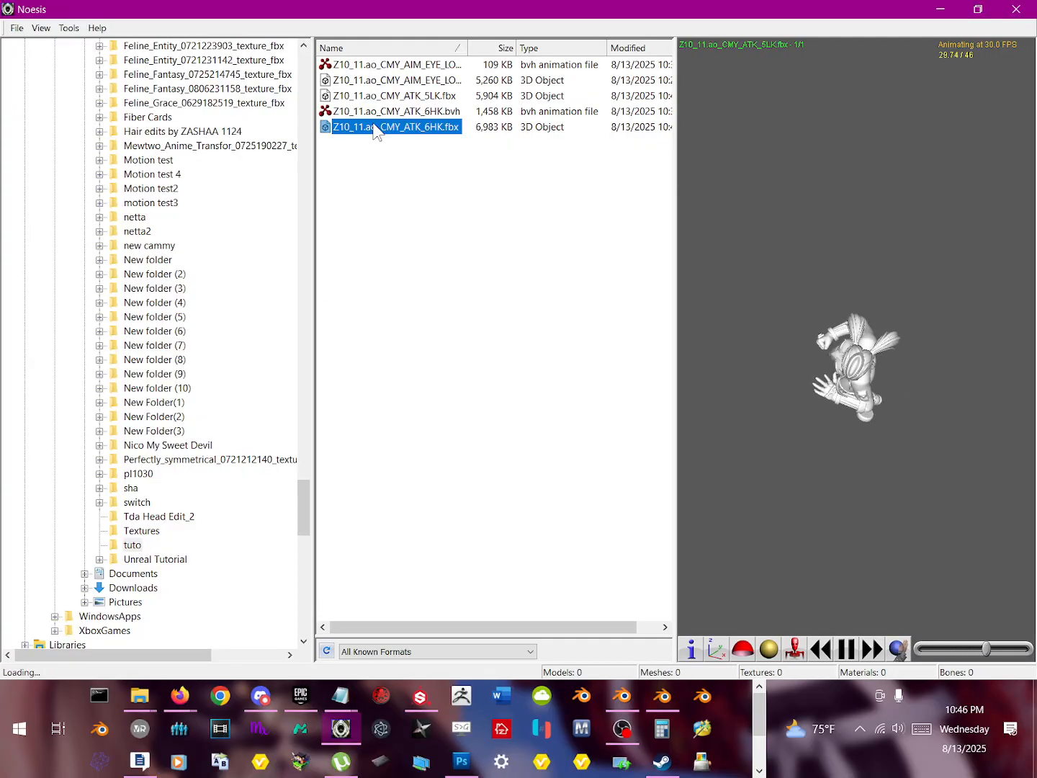
left_click(383, 96)
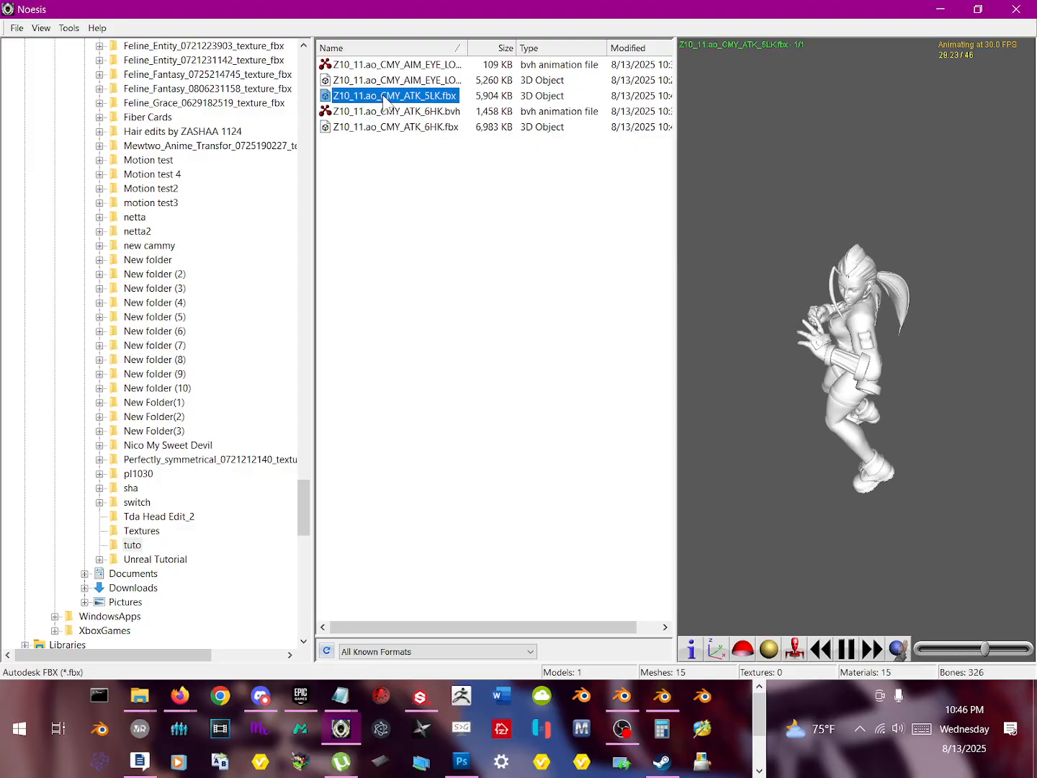
Step: View the Z10_11.ao_CMY_ATK_5LK.fbx model from another angle and toggle its skeleton display on and off
left_click_drag(769, 354, 767, 310)
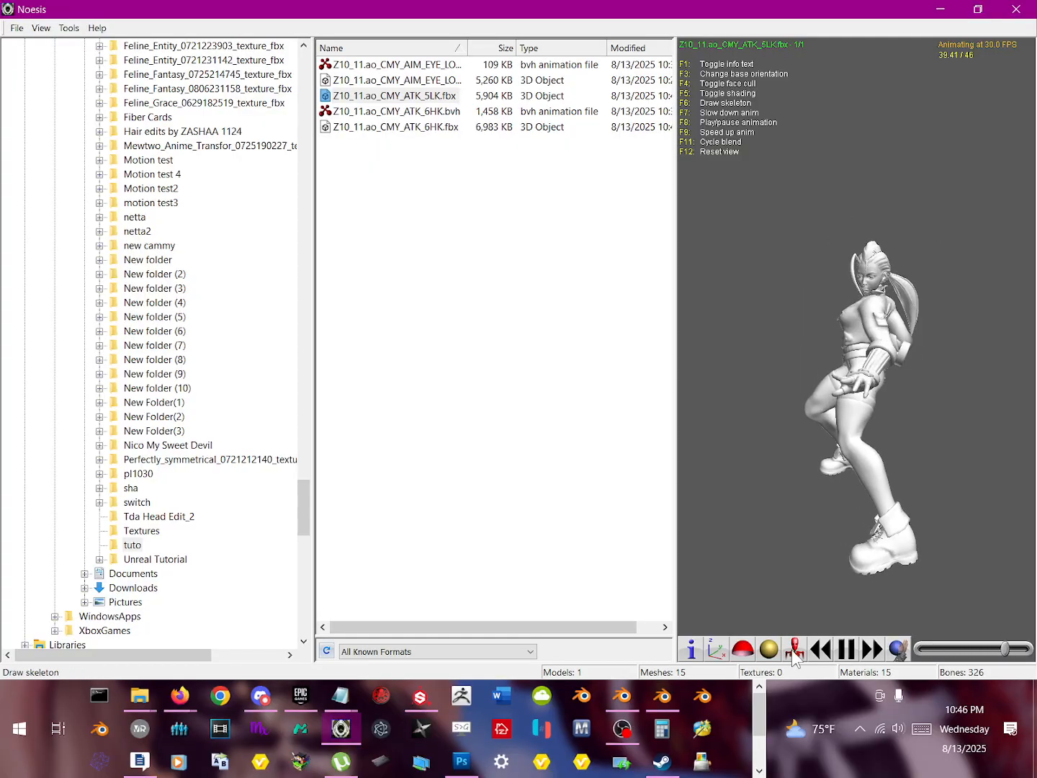
left_click(792, 650)
left_click(792, 648)
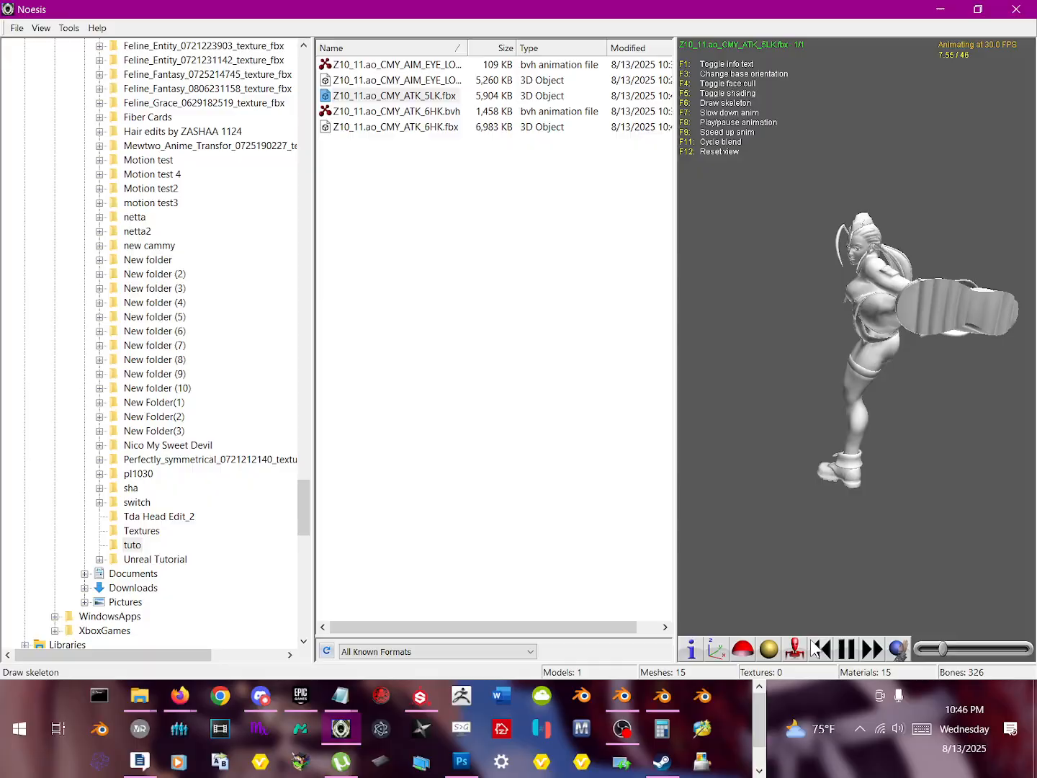
Step: Return to Blender, set the exporter's format to BVH, and export the current CMY_ATK_5LK action as a single file
left_click(941, 8)
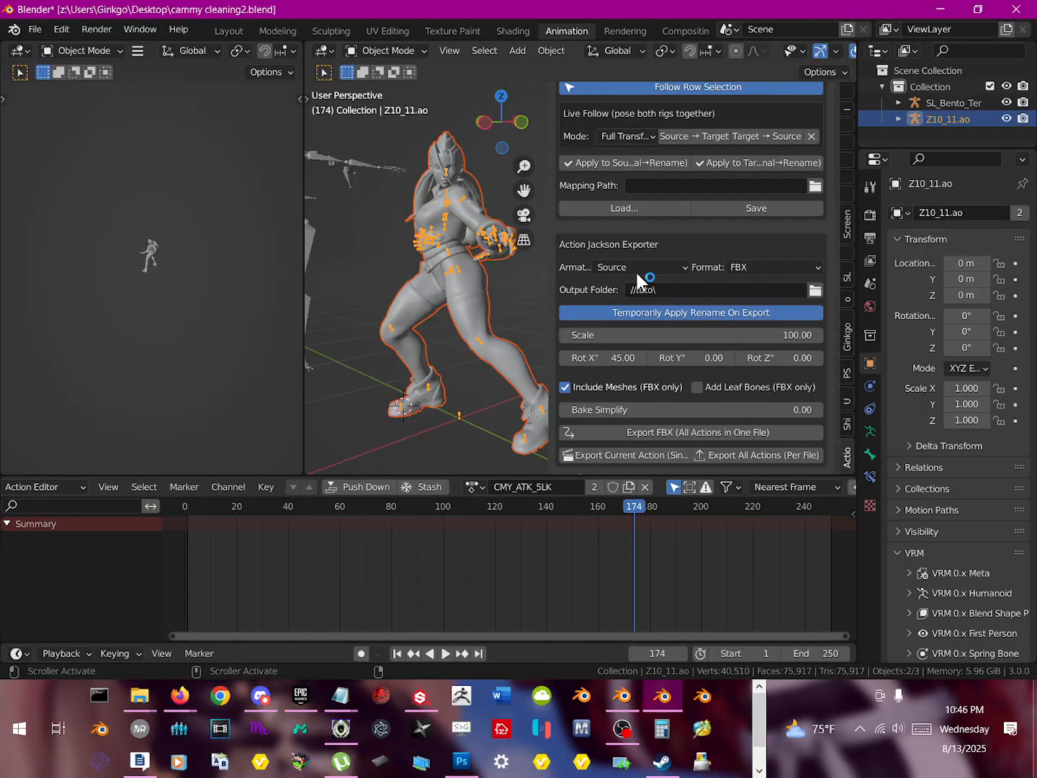
left_click(756, 268)
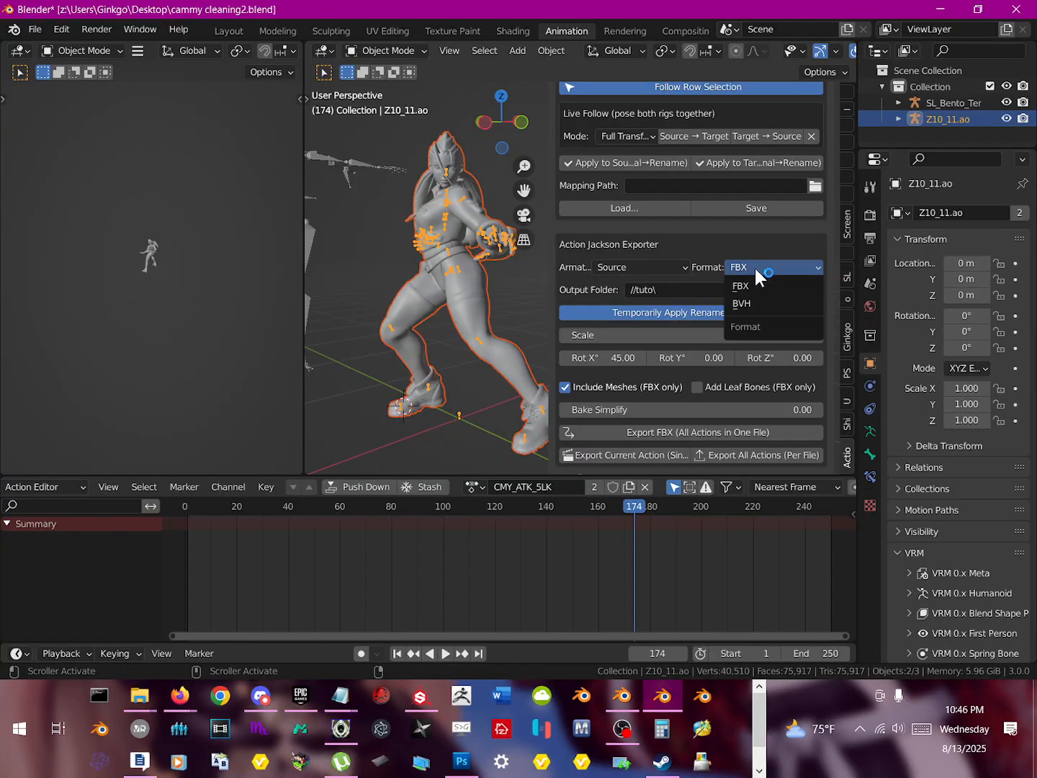
left_click(752, 300)
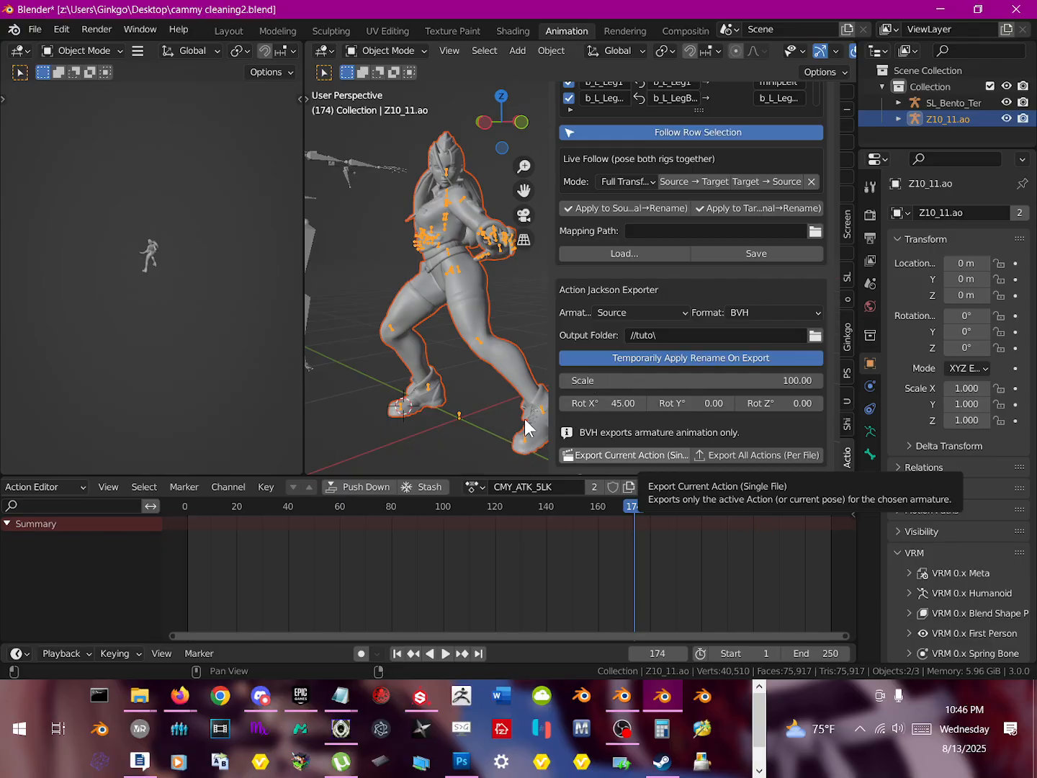
left_click(576, 456)
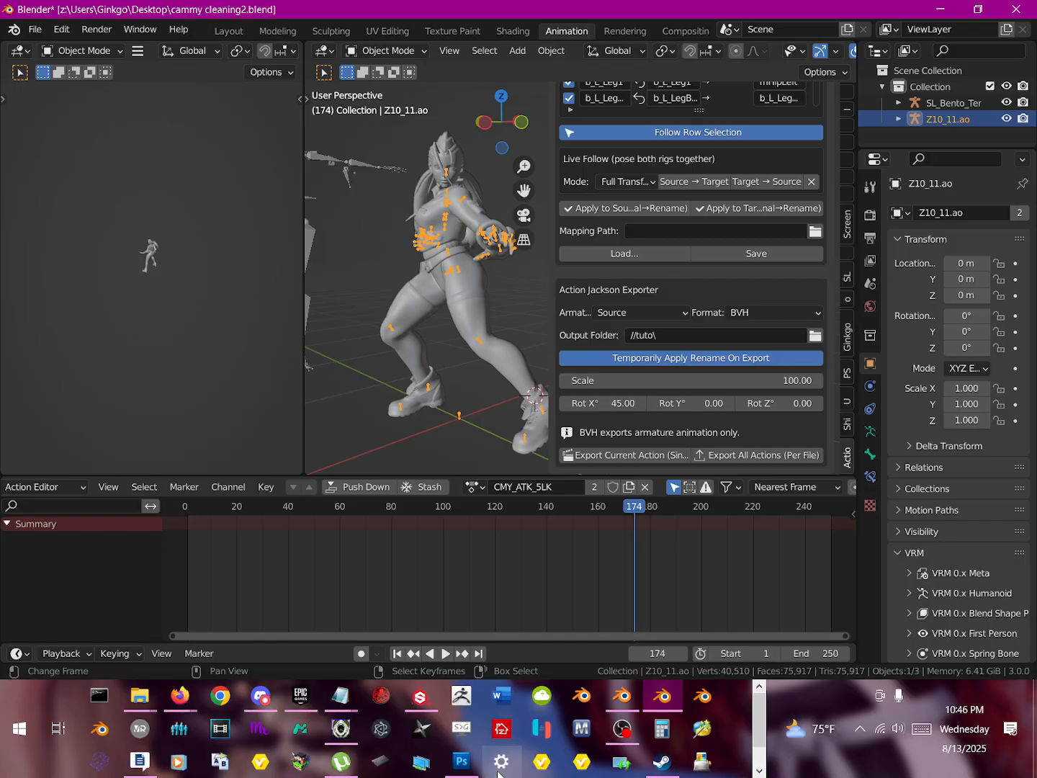
Step: Switch to Noesis, reload the tuto folder, and preview Z10_11.ao_CMY_ATK_6HK.bvh
left_click(340, 728)
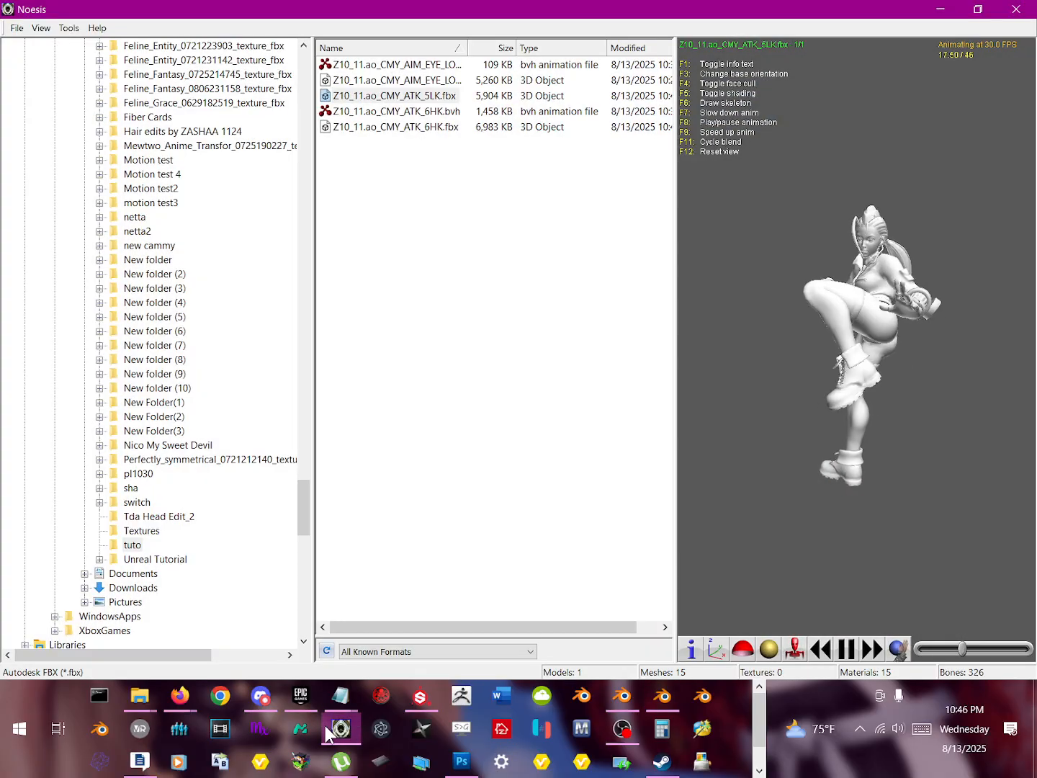
left_click(139, 531)
left_click(133, 545)
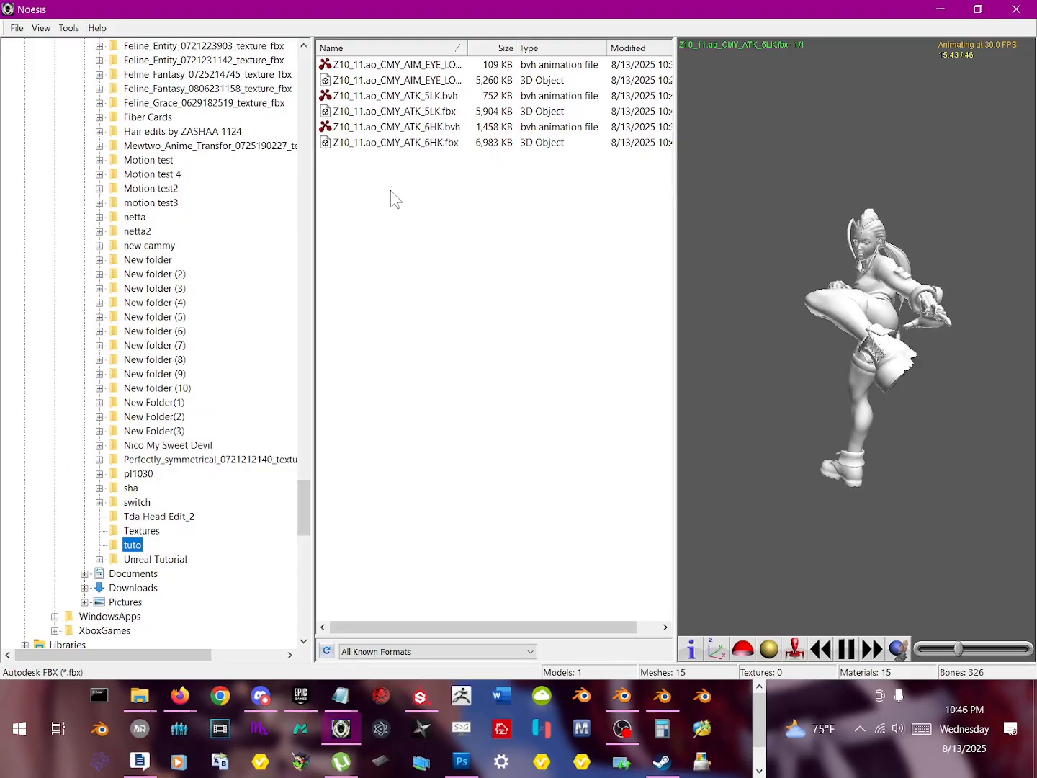
left_click(394, 126)
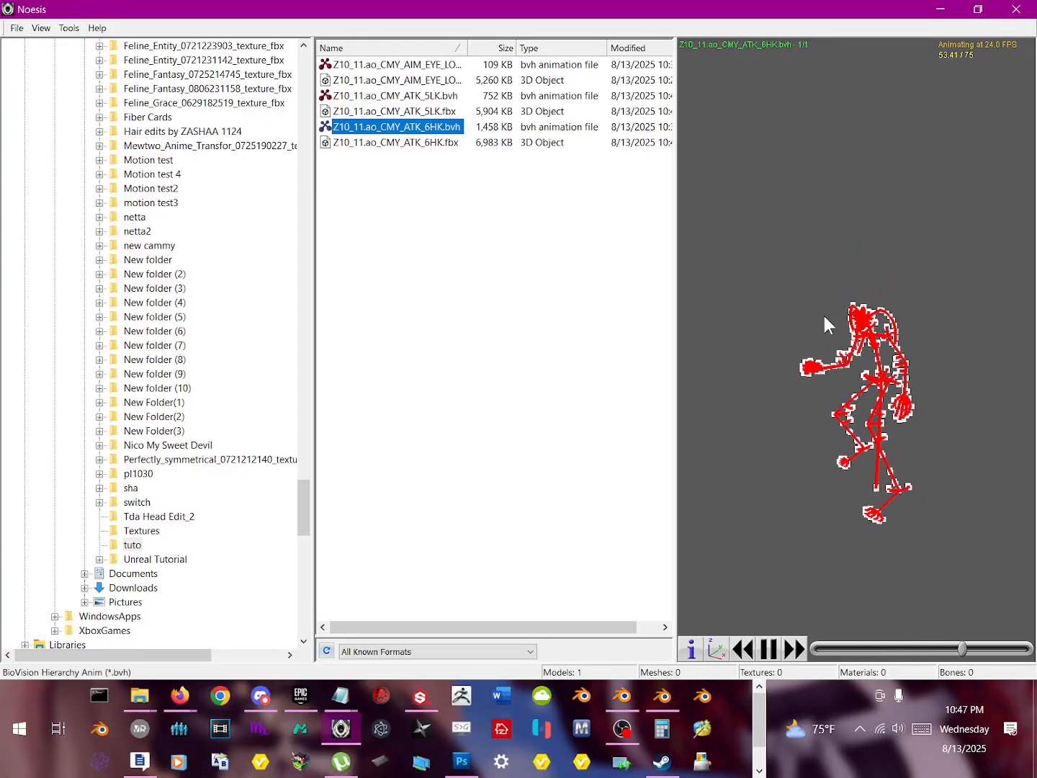
Step: Review the additional animation output formats in the export options for Z10_11.ao_CMY_ATK_6HK.bvh, leaving without exporting
right_click(421, 128)
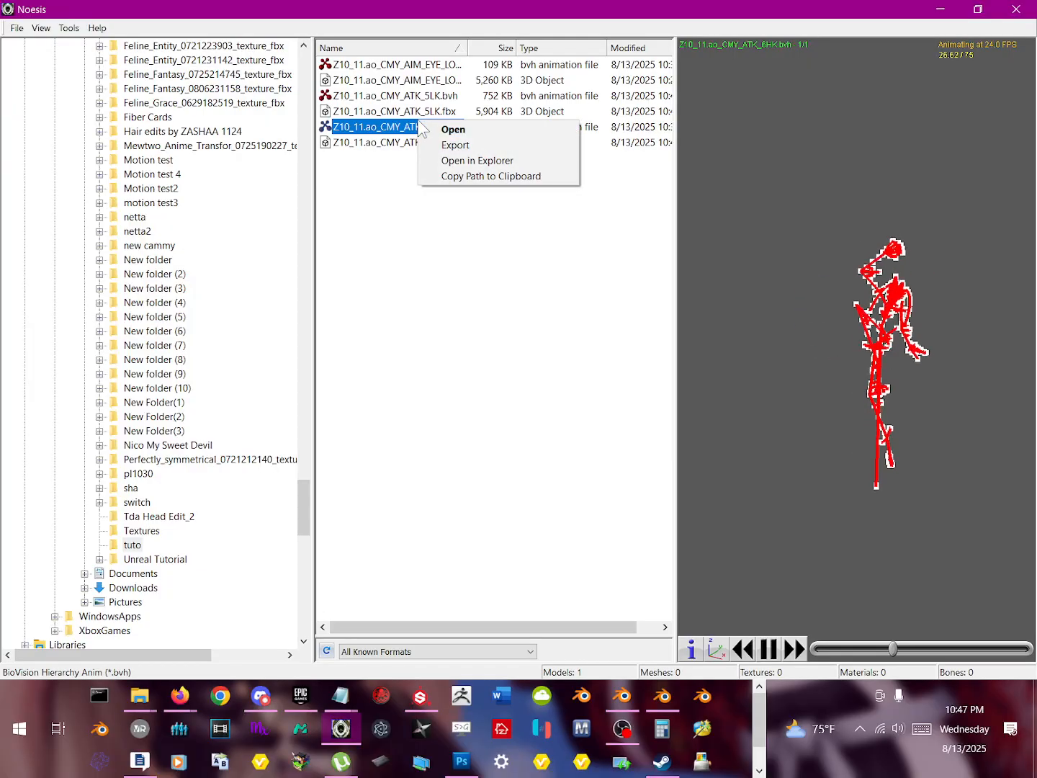
left_click(445, 146)
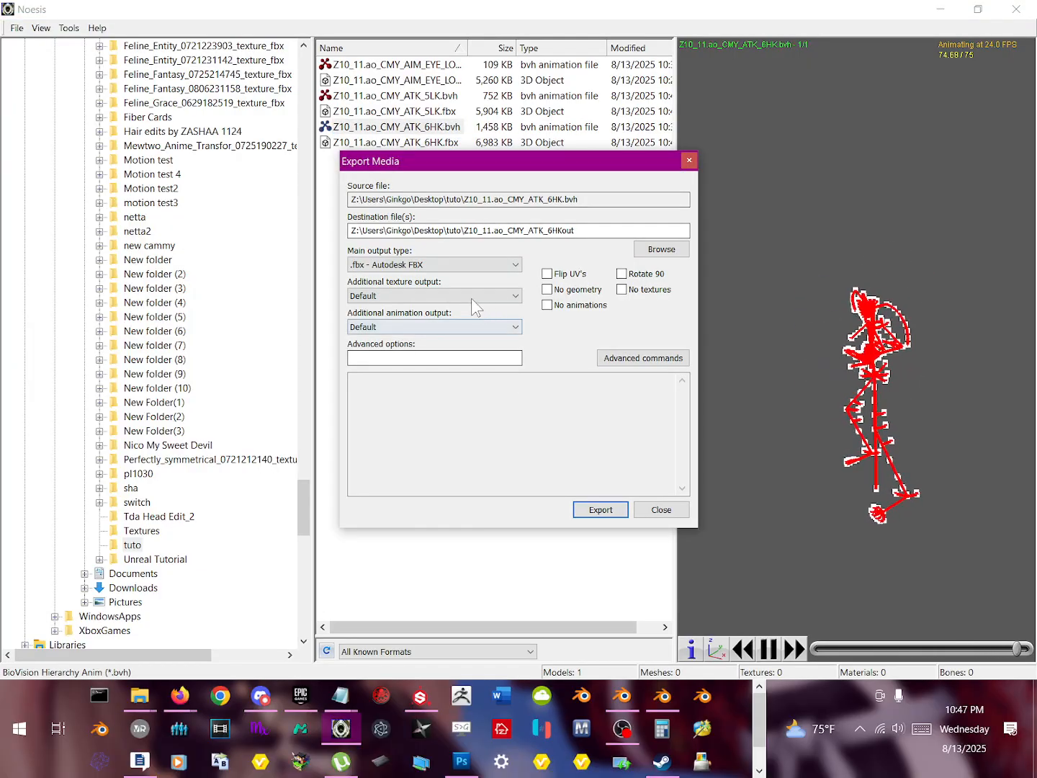
left_click(474, 326)
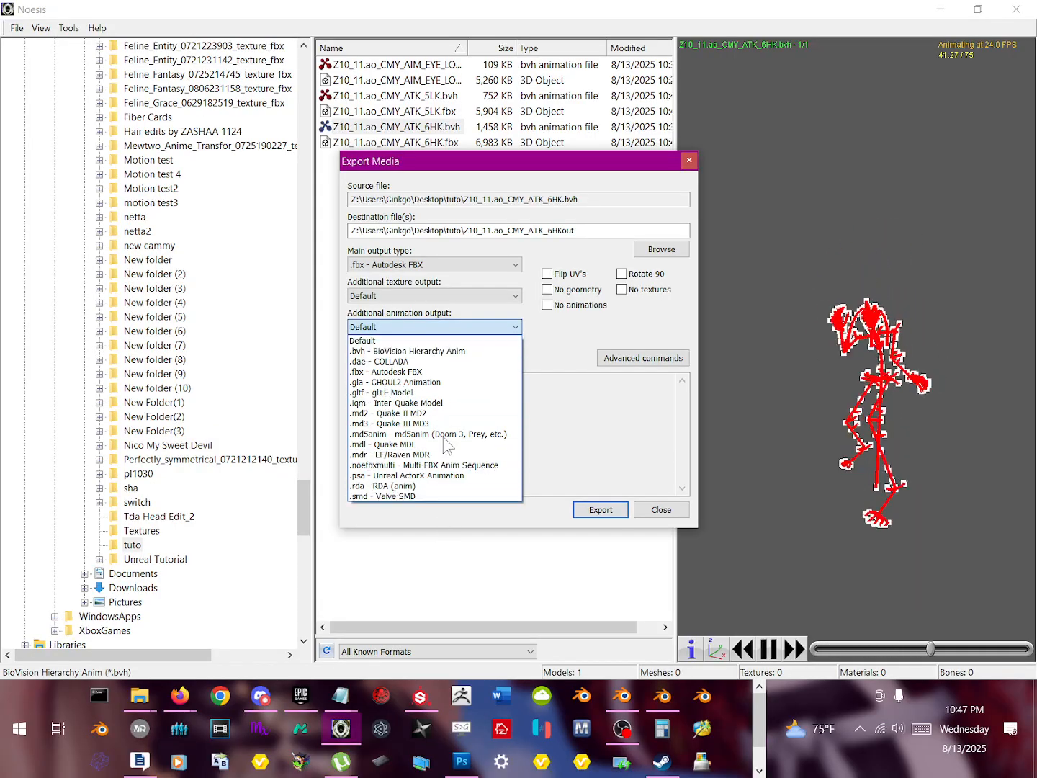
left_click(620, 509)
left_click(660, 509)
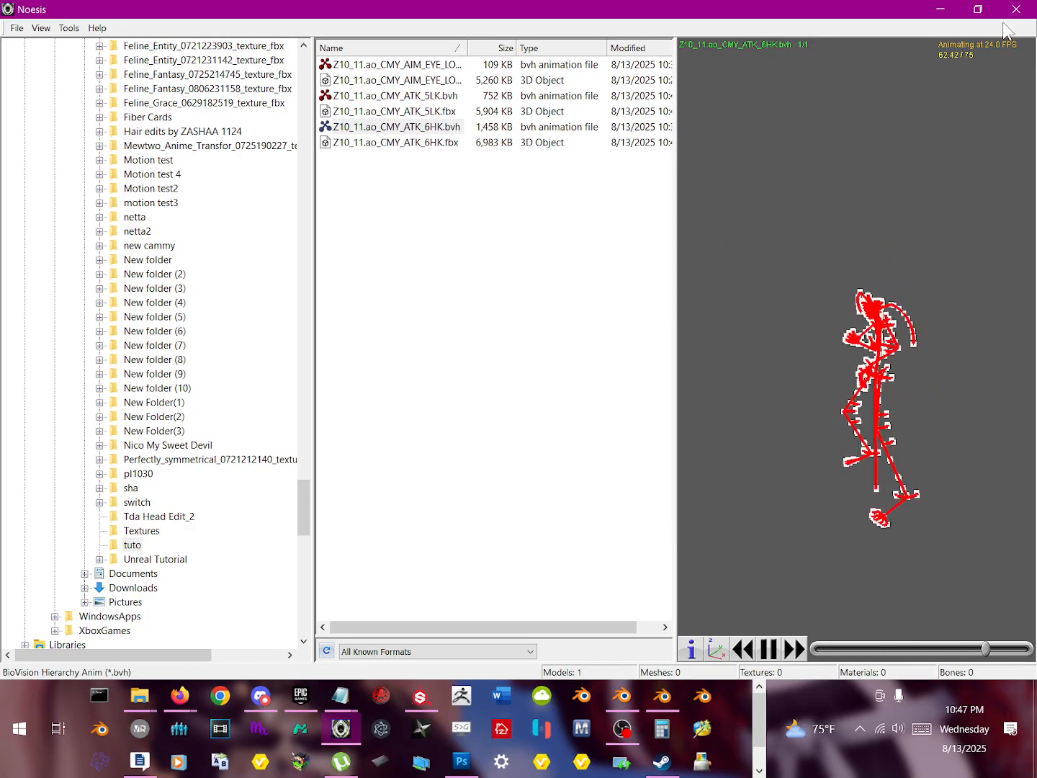
Step: Return to Blender and export all of the source armature's actions as separate BVH files into the tuto folder
left_click(939, 9)
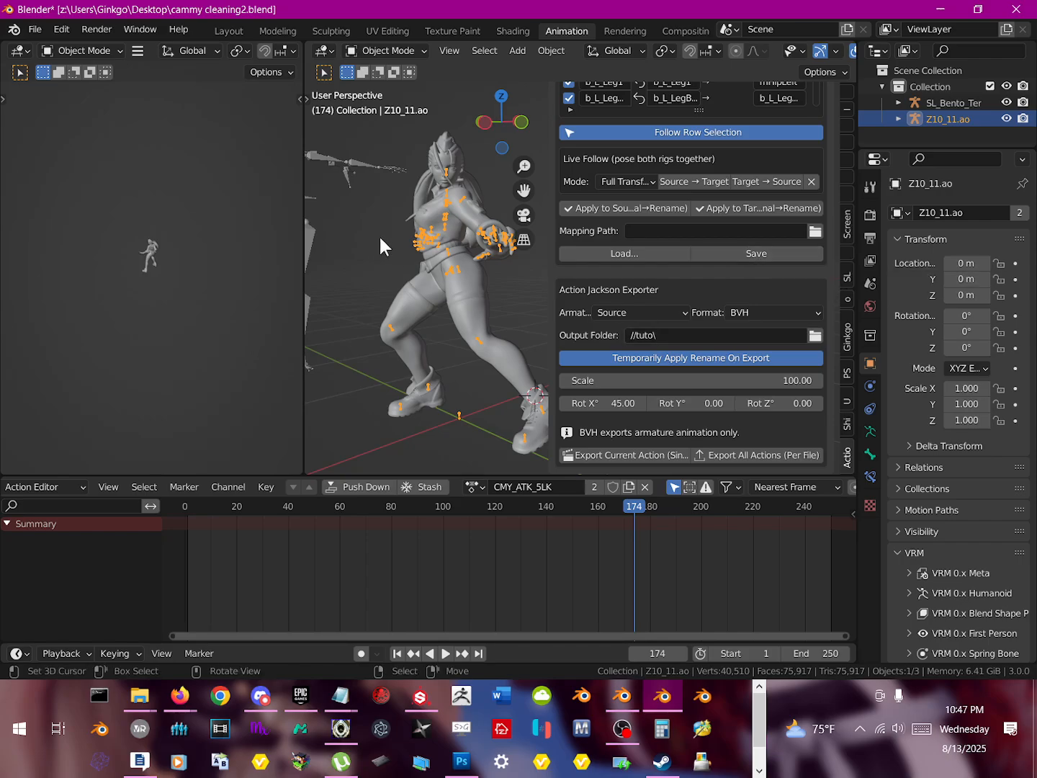
mouse_move(448, 280)
middle_mouse_down()
mouse_move(423, 281)
mouse_move(439, 281)
middle_mouse_up()
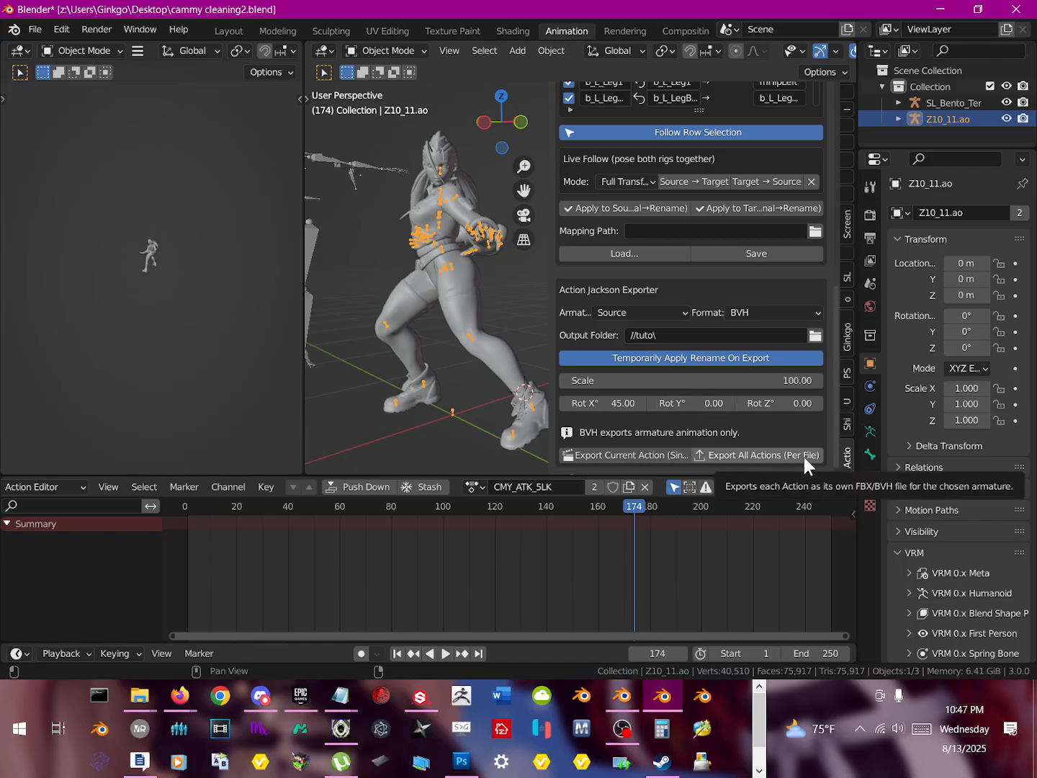
left_click(761, 456)
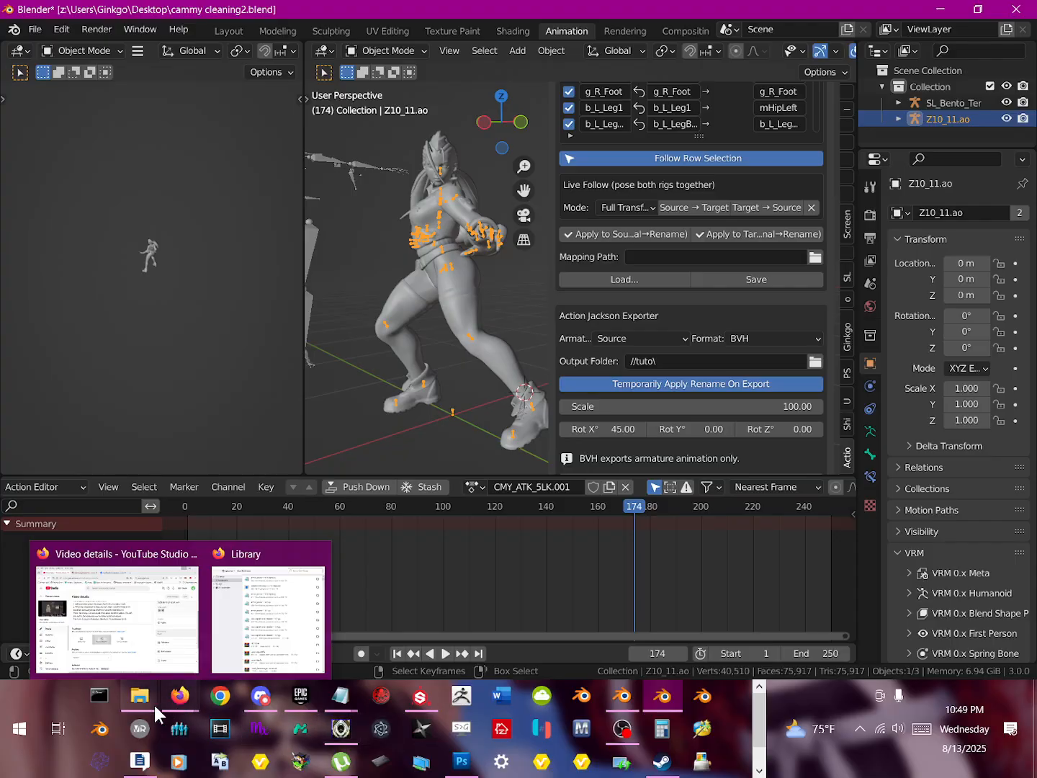
Step: Switch to Noesis, reload the tuto folder, and preview several batch-exported BVH files among the CAM_CMY, CMY_AIM_EYE and CMY_ATK animations
mouse_move(148, 704)
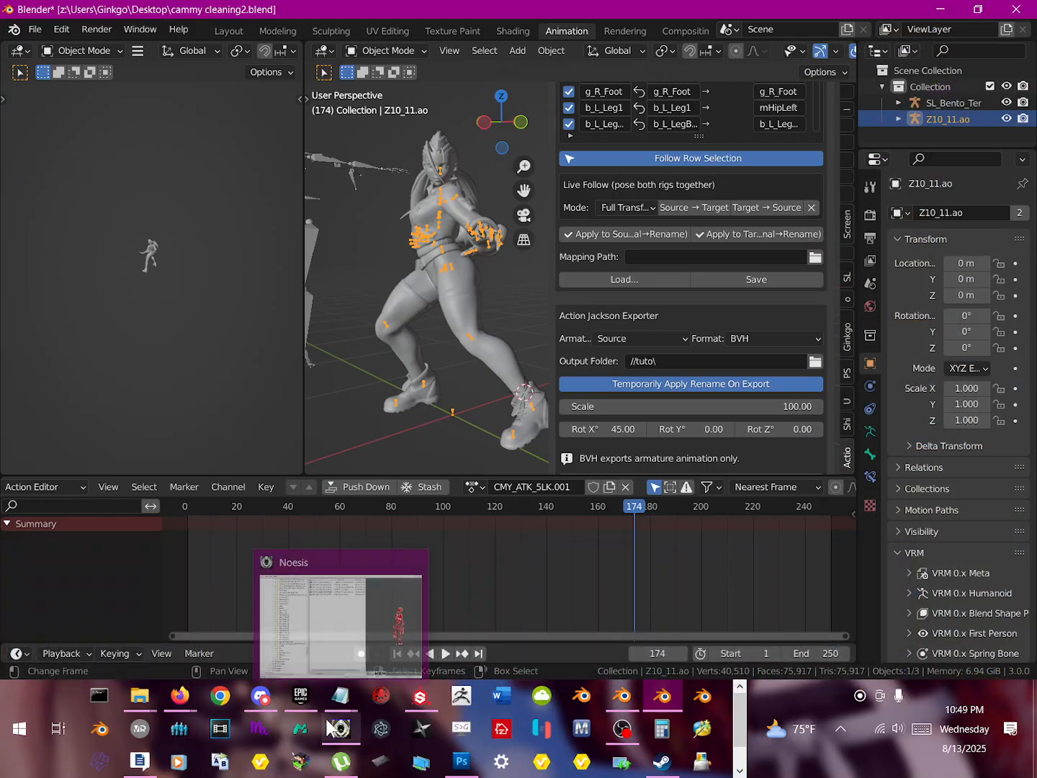
left_click(340, 729)
left_click(152, 518)
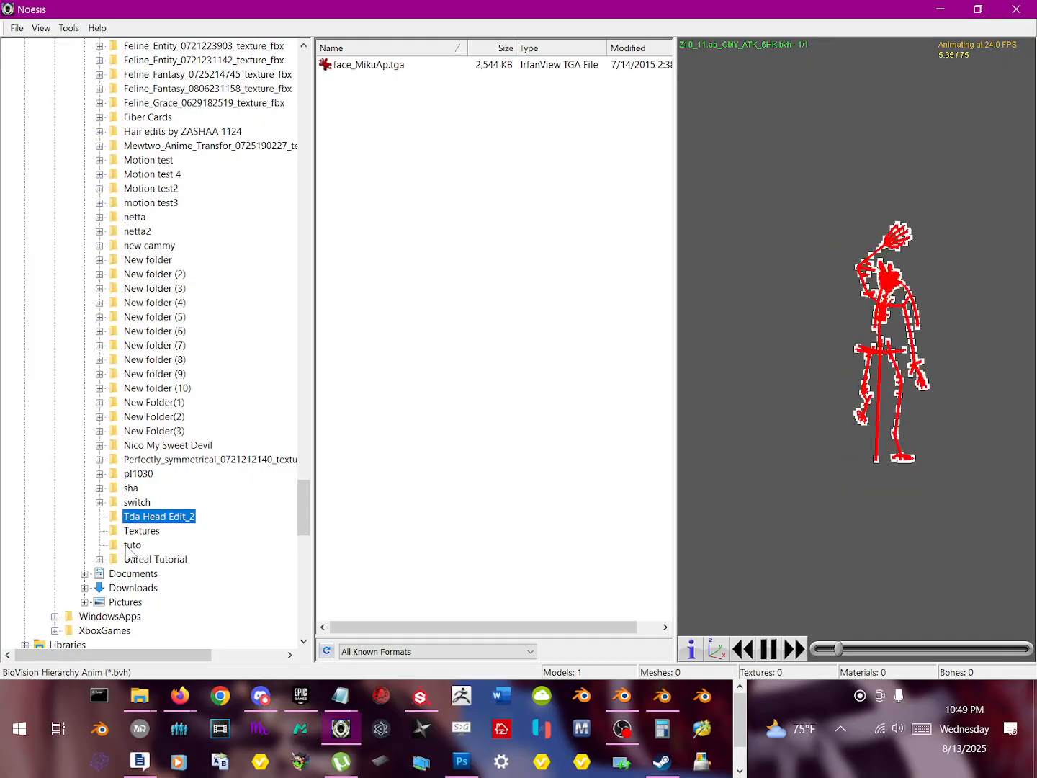
left_click(133, 545)
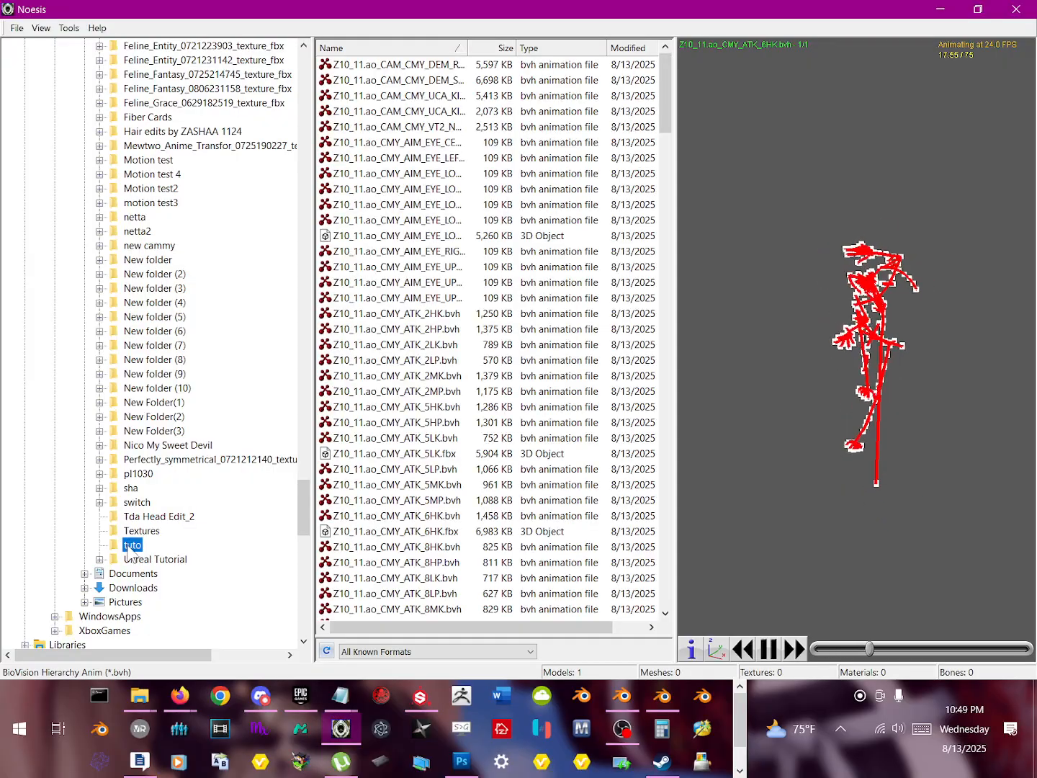
left_click(404, 126)
left_click(416, 205)
left_click(414, 267)
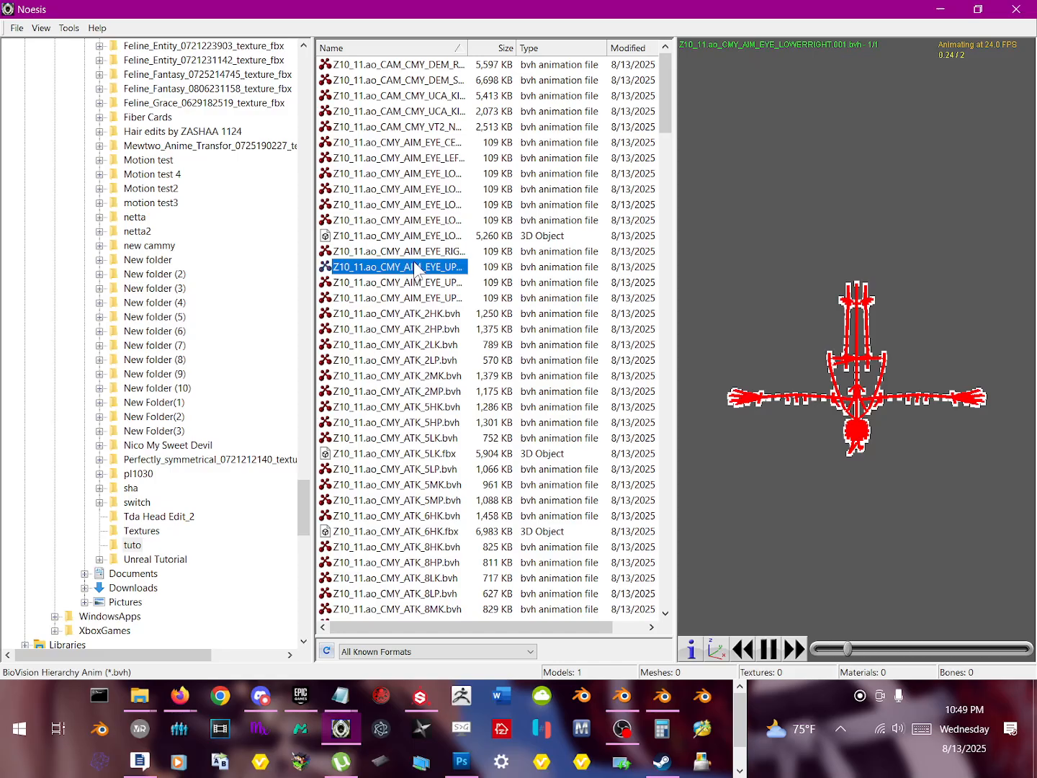
left_click(419, 298)
left_click(427, 332)
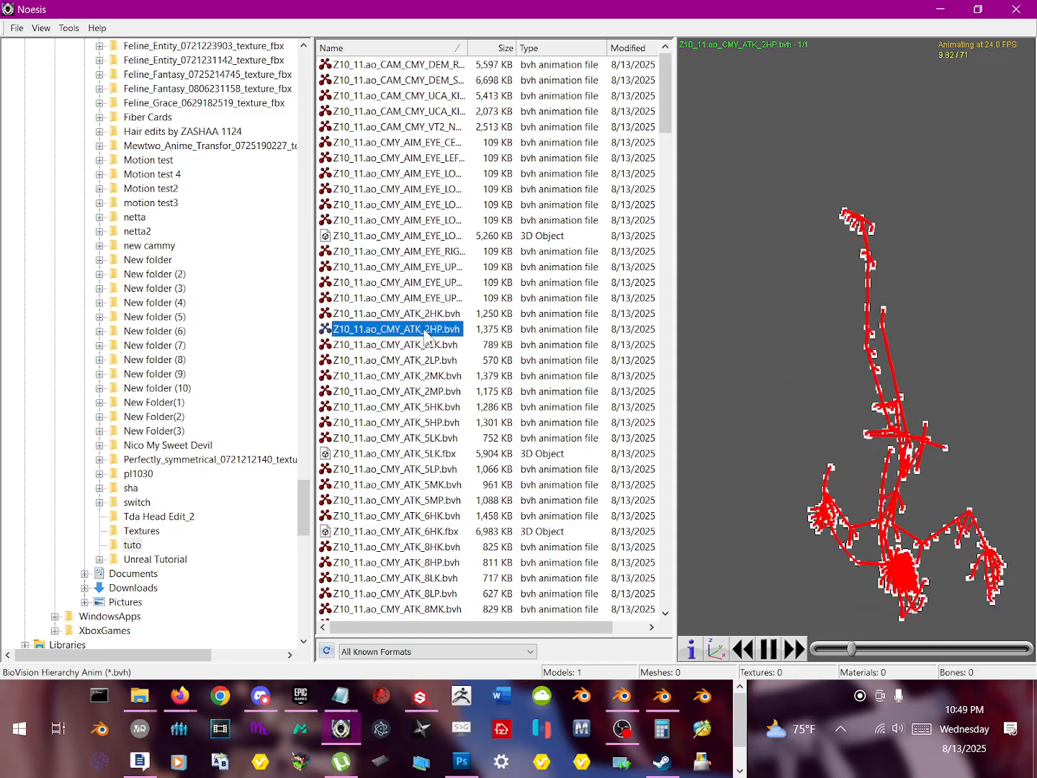
Step: Load Z10_11.ao_CMY_AIM_EYE_UPPER.bvh and inspect its skeleton from another angle
left_click(412, 270)
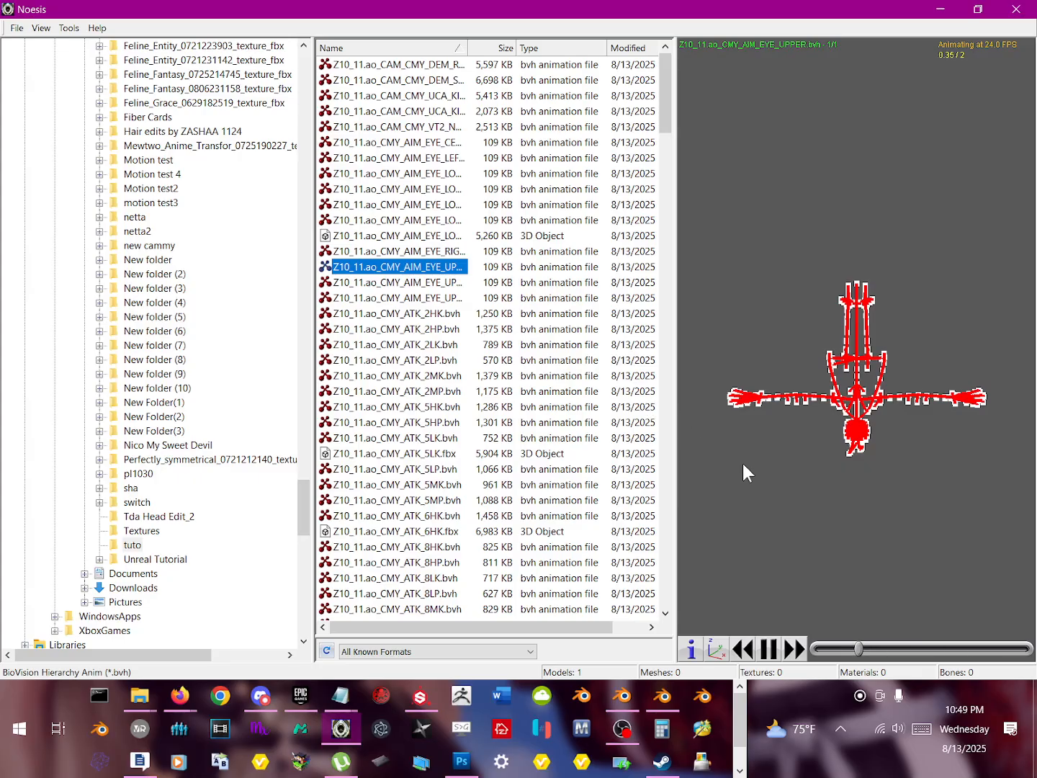
left_click(848, 472)
left_click_drag(848, 471, 774, 457)
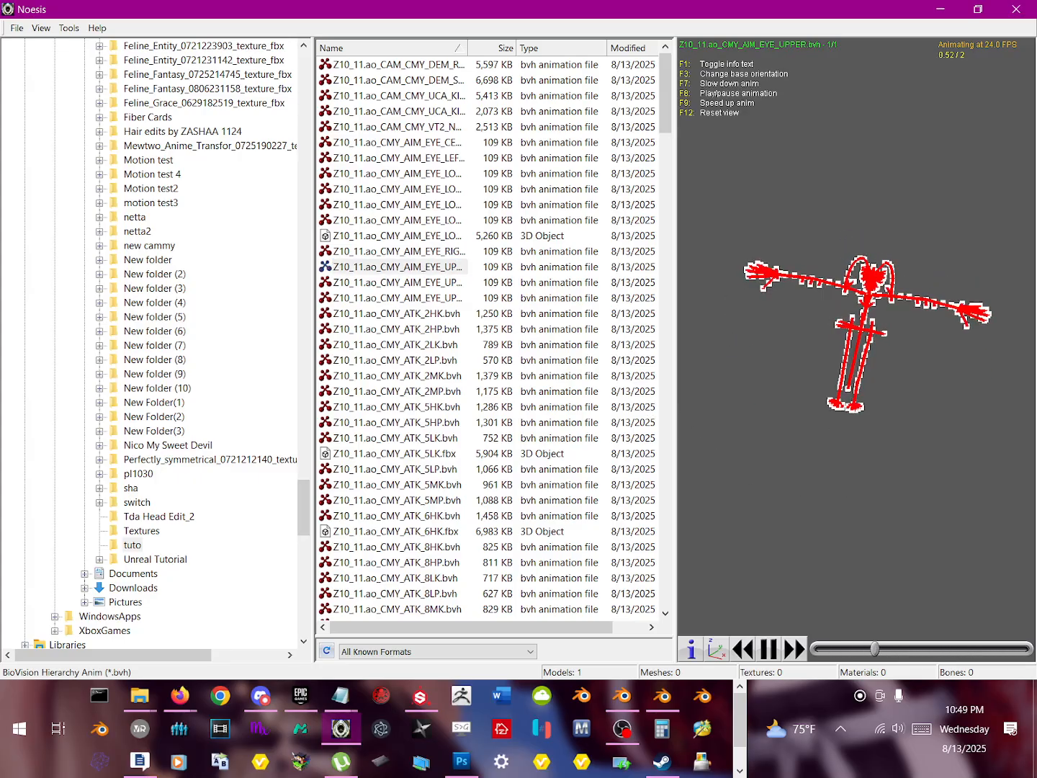
Step: Preview the CMY_ATK_5LK FBX and the 5MK and 5MP BVH files, changing the base orientation for 5MP
left_click(431, 458)
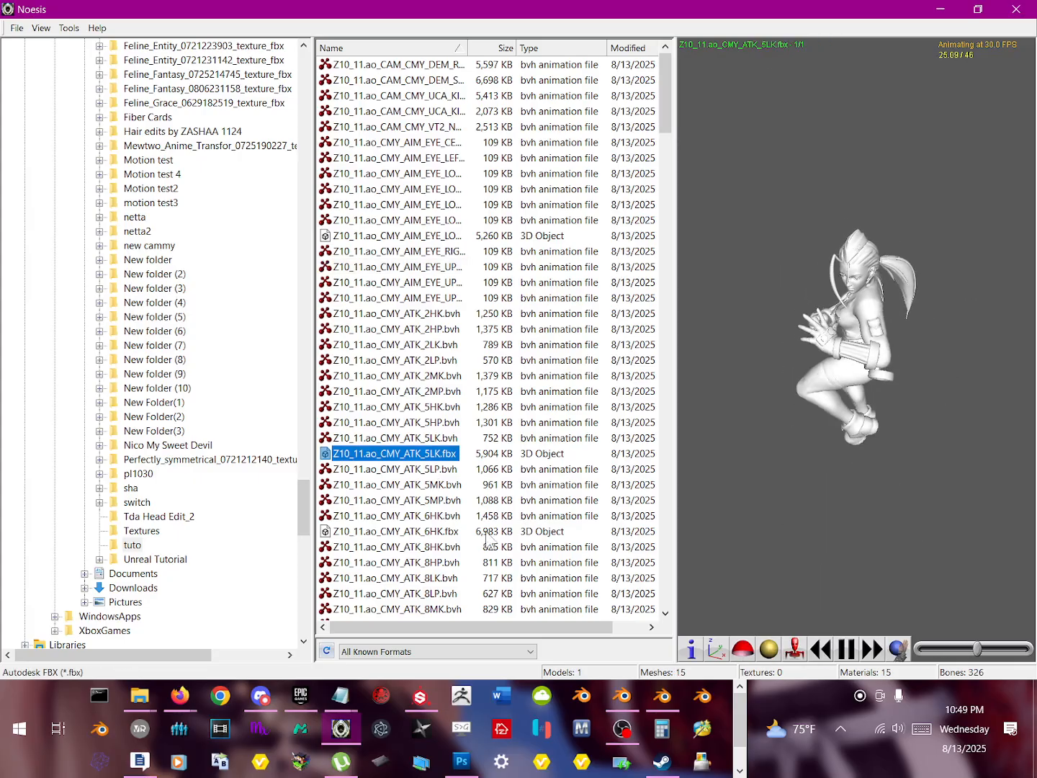
left_click(398, 484)
left_click(398, 499)
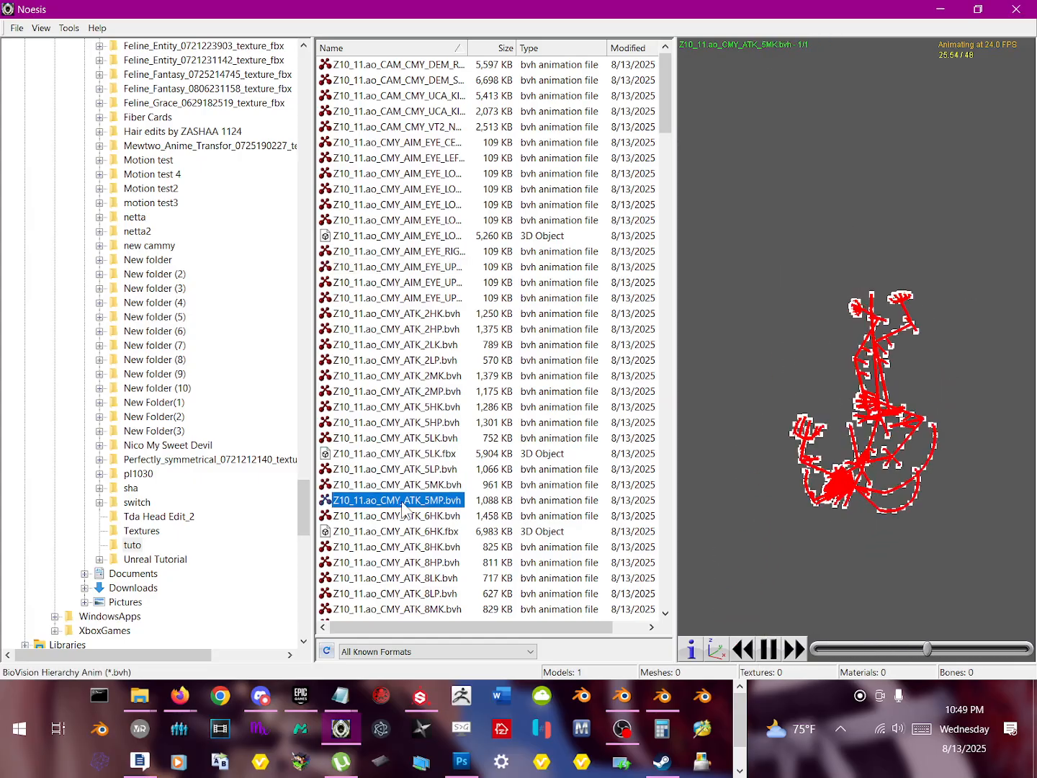
left_click(711, 638)
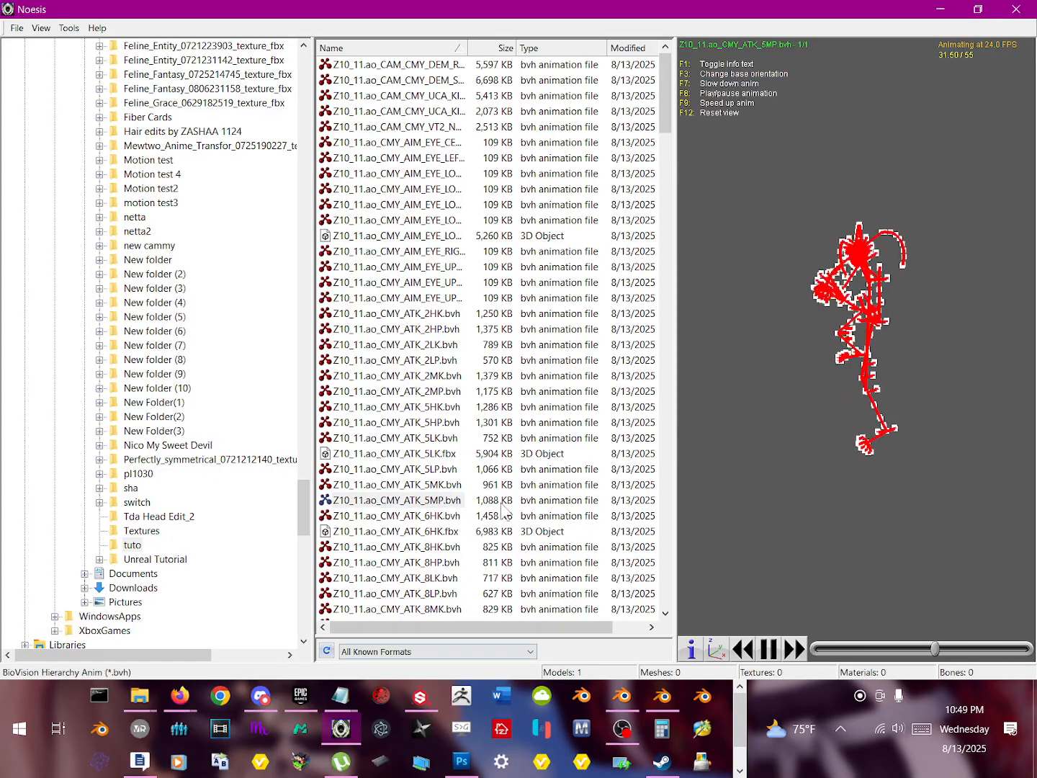
Step: Preview the CMY_BAS_DOWN_STAND_AOMUKE and CMY_BAS_DOWN_STAND_UTSUBUSE BVH files, changing the base orientation for UTSUBUSE
scroll(455, 518, "down", 5)
left_click(430, 533)
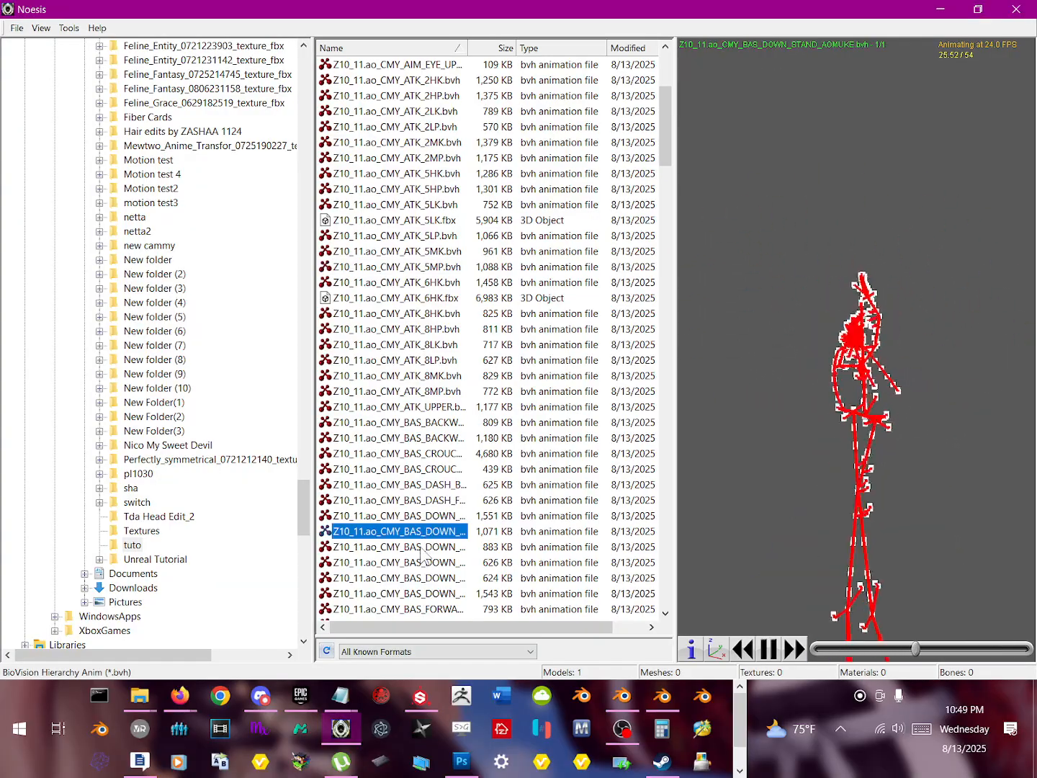
left_click(422, 548)
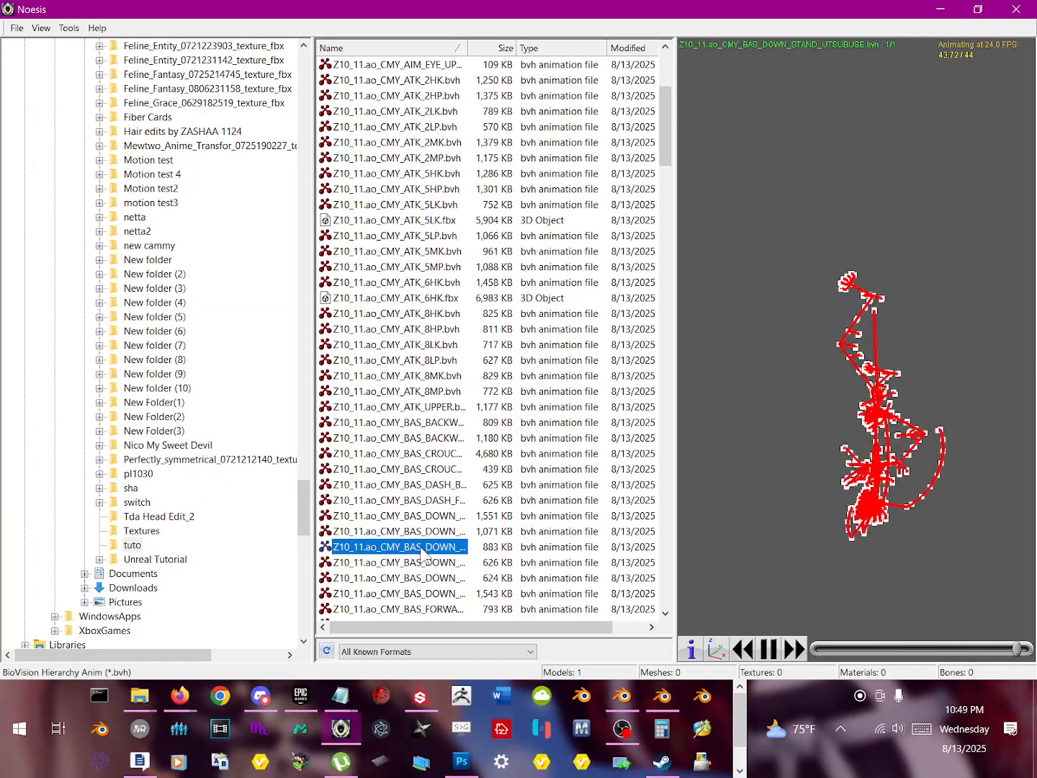
left_click_drag(734, 8, 522, 7)
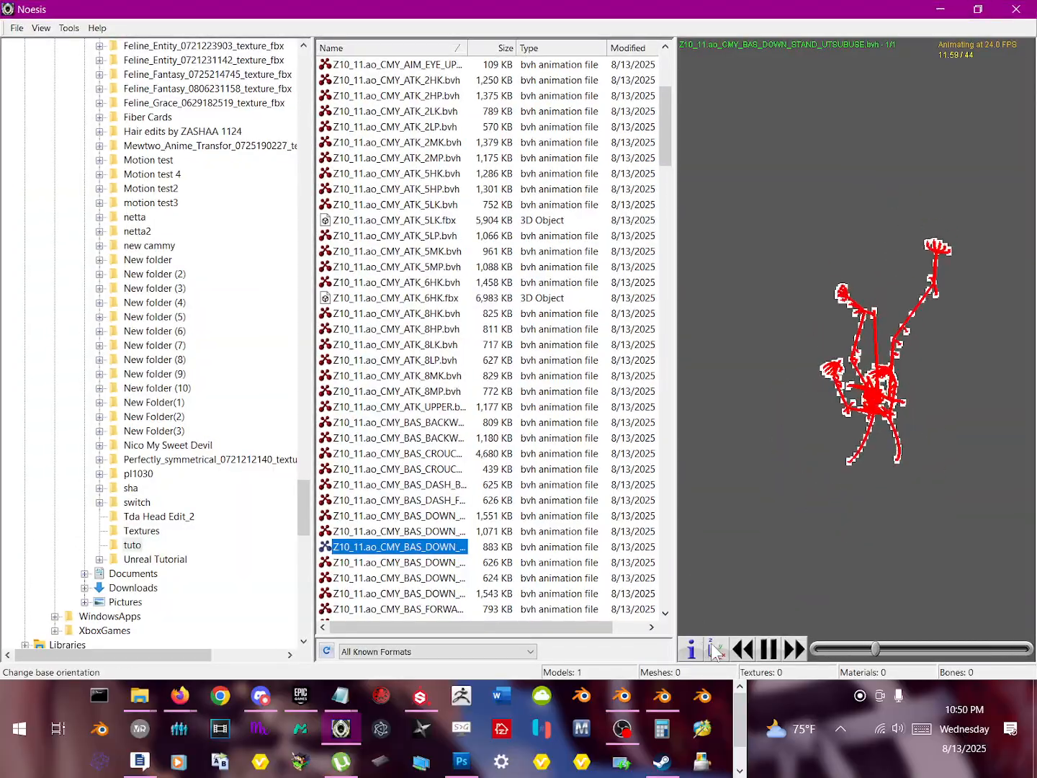
left_click(712, 645)
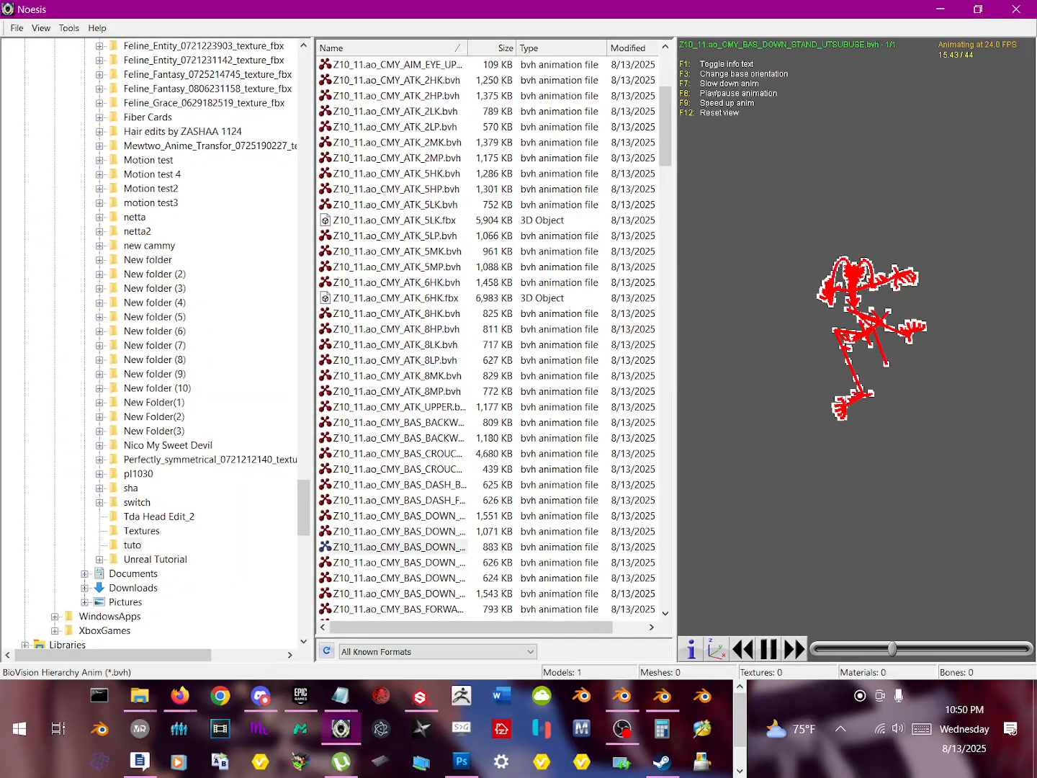
Step: Compare more CMY_BAS_DOWN BVH animations with CMY_BAS_CROUCH_STAND.bvh, changing the base orientation of the crouch animation
left_click(433, 532)
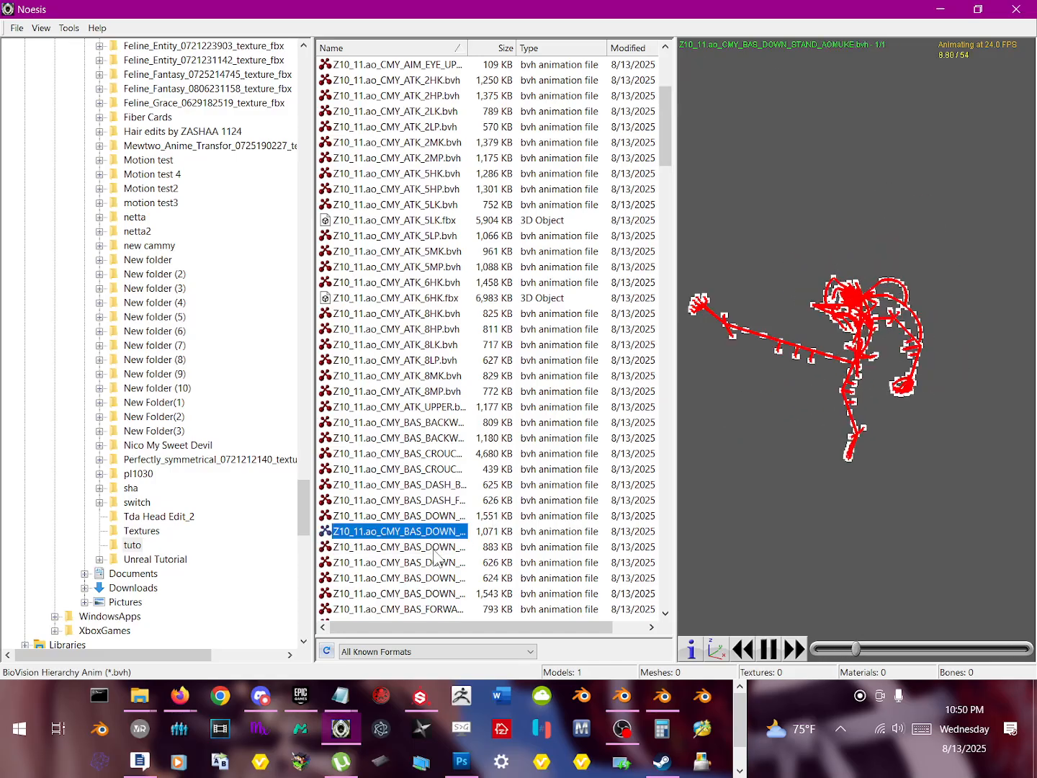
left_click(430, 579)
left_click(396, 469)
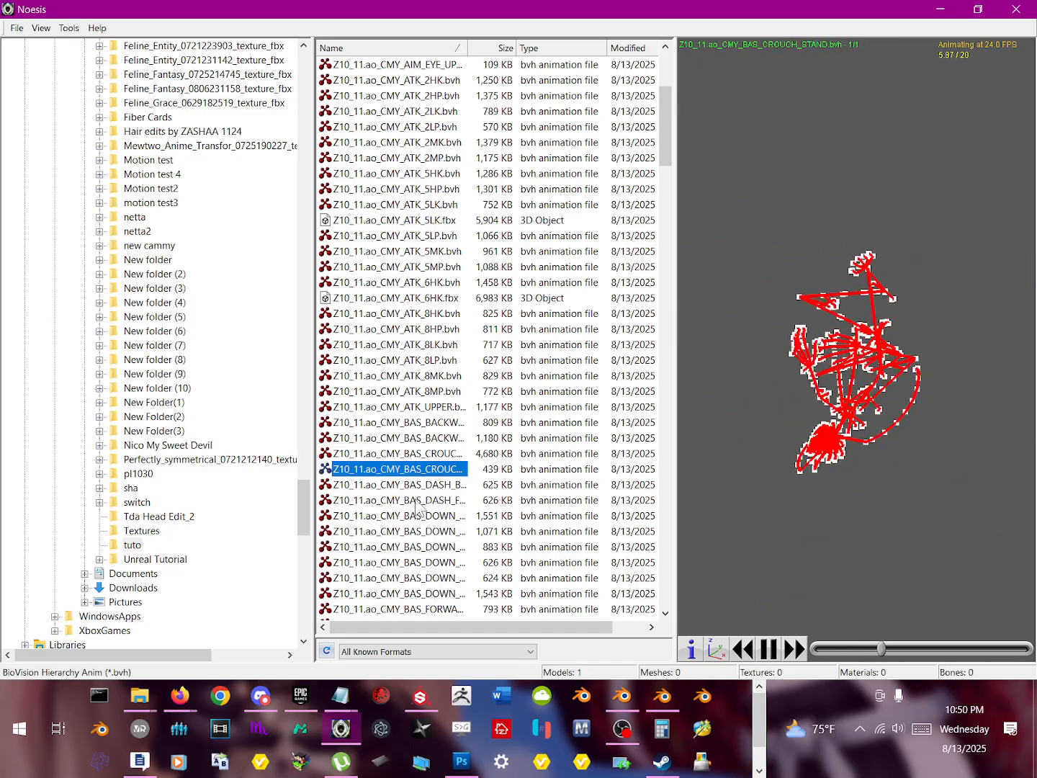
left_click(722, 650)
left_click(722, 651)
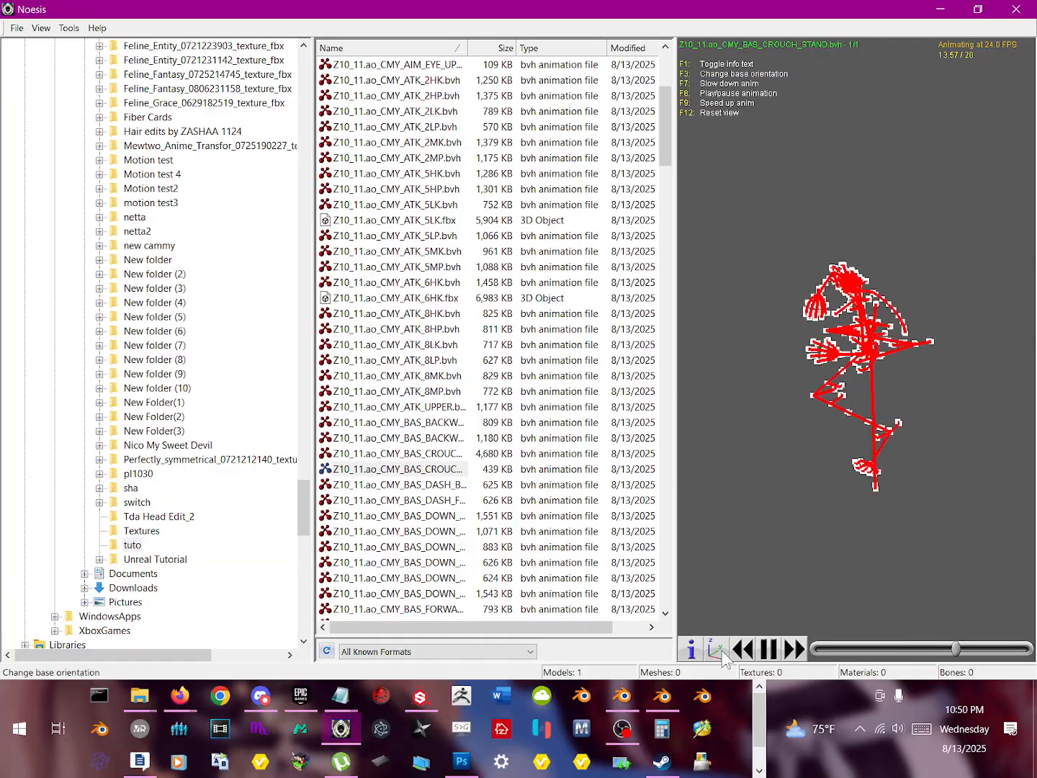
Step: Switch to Blender and export all actions as separate BVH files with the Action Jackson Exporter's X rotation set to 0°
left_click(940, 8)
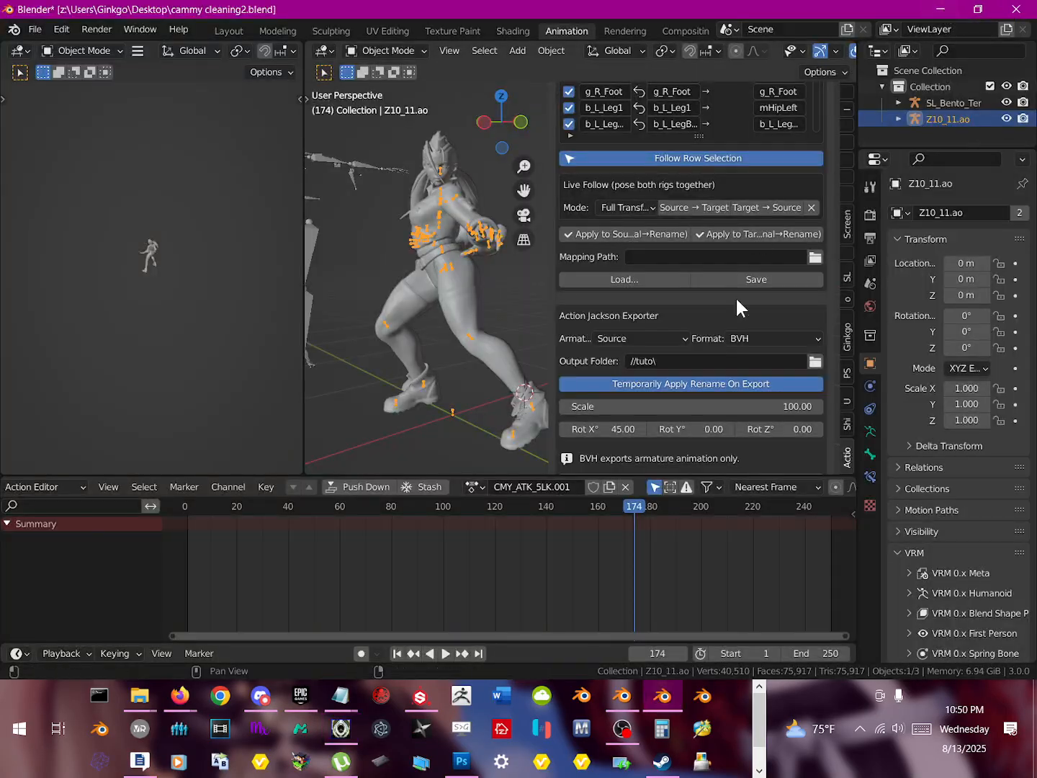
scroll(522, 413, "down", 3)
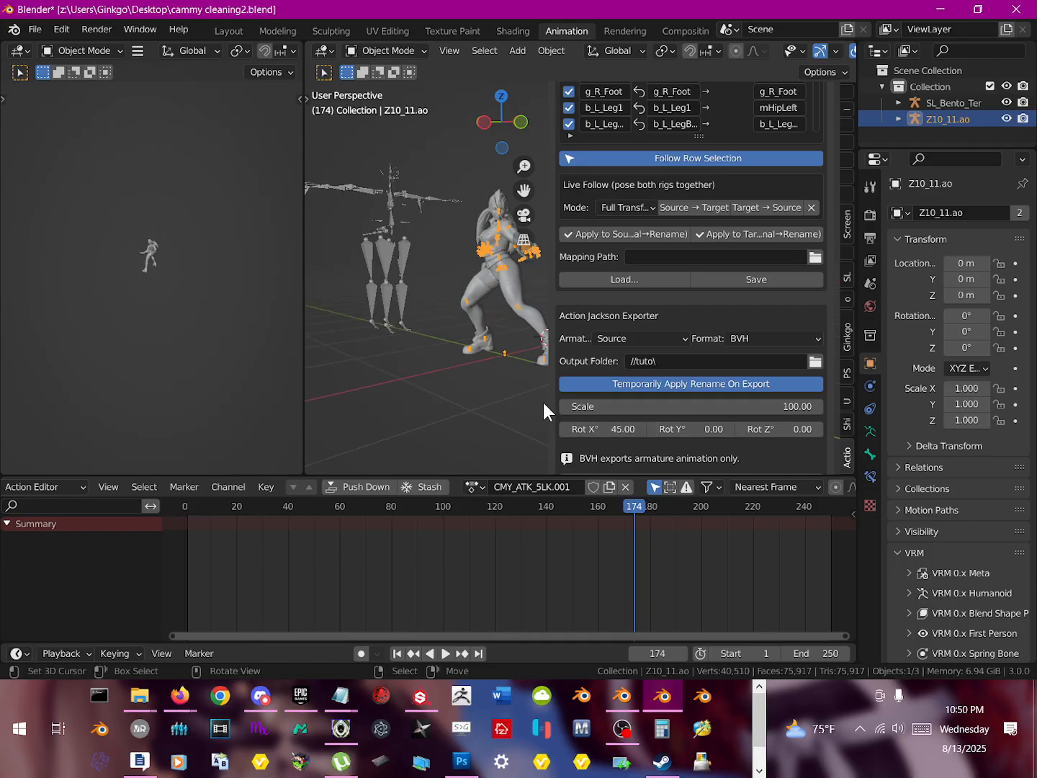
scroll(634, 390, "up", 2)
scroll(636, 390, "down", 3)
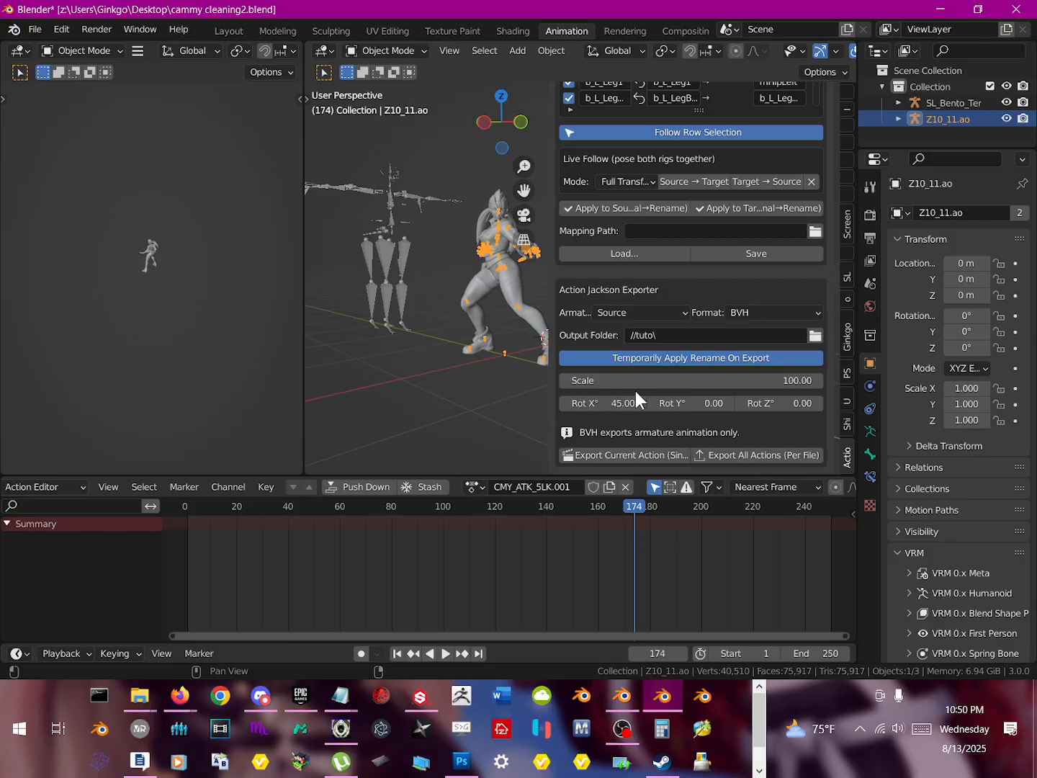
middle_click_drag(536, 342, 440, 363)
scroll(493, 319, "up", 5)
scroll(464, 334, "down", 2)
left_click(624, 404)
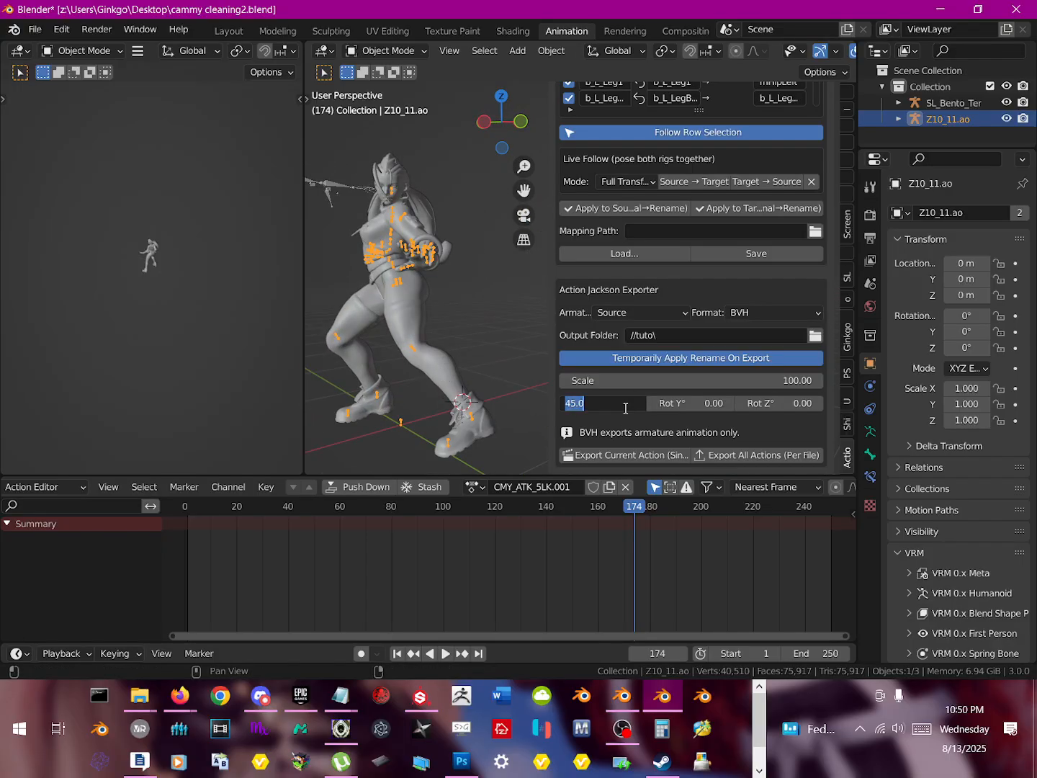
type("0")
key("Return")
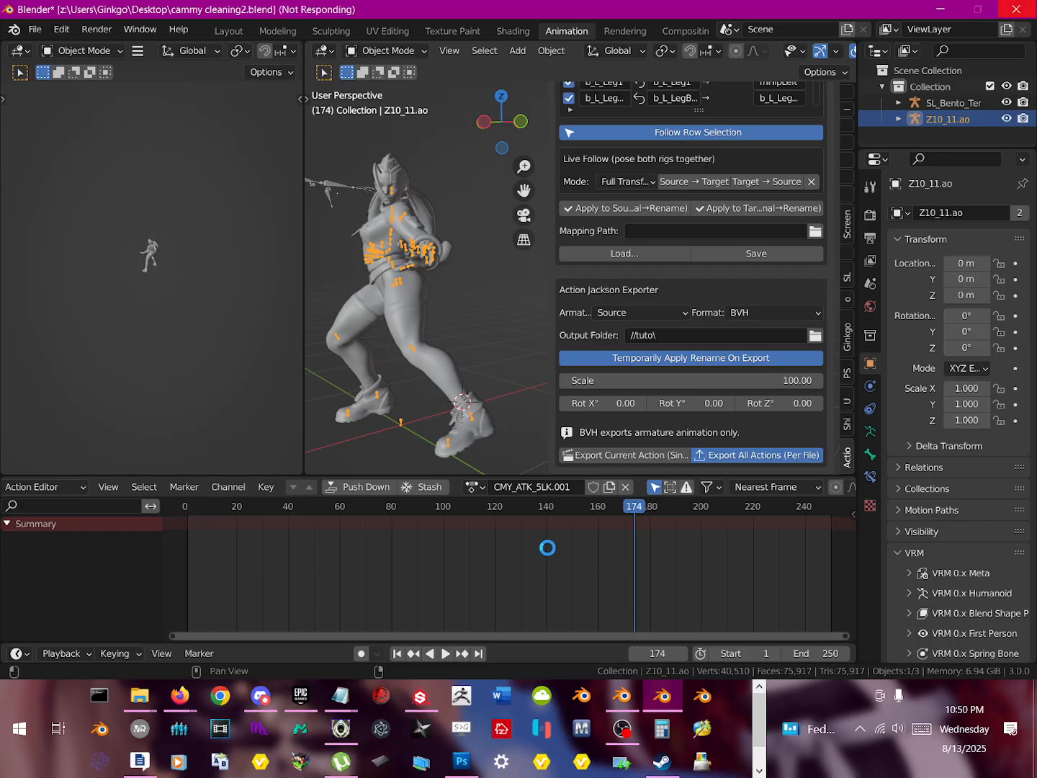
Step: Switch to Noesis, reload the tuto folder, and preview the CAM_CMY_DEM_RESULT_01 and CAM_CMY_VT2 BVH animations
left_click(341, 728)
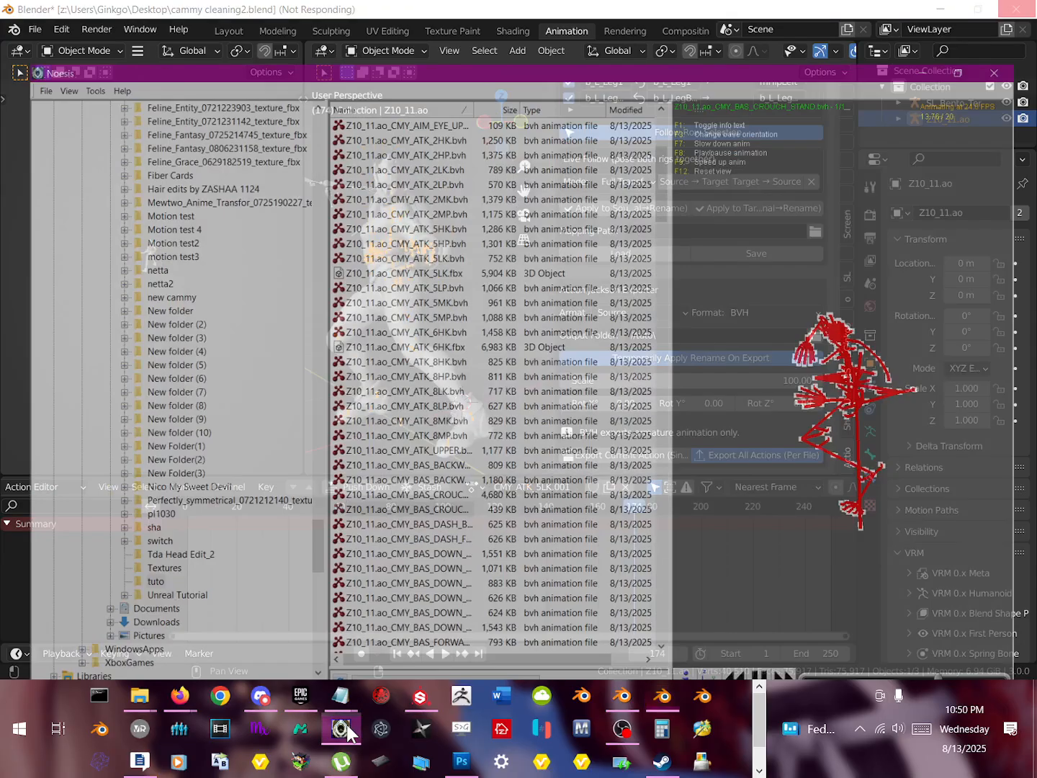
left_click(140, 531)
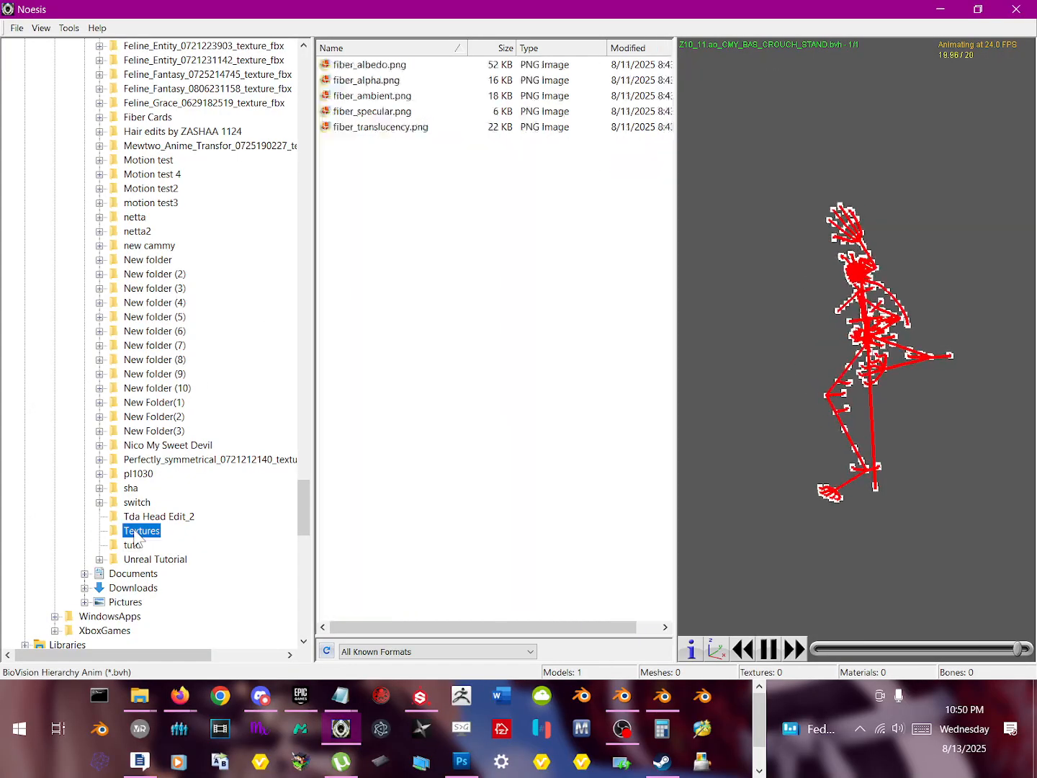
left_click(131, 545)
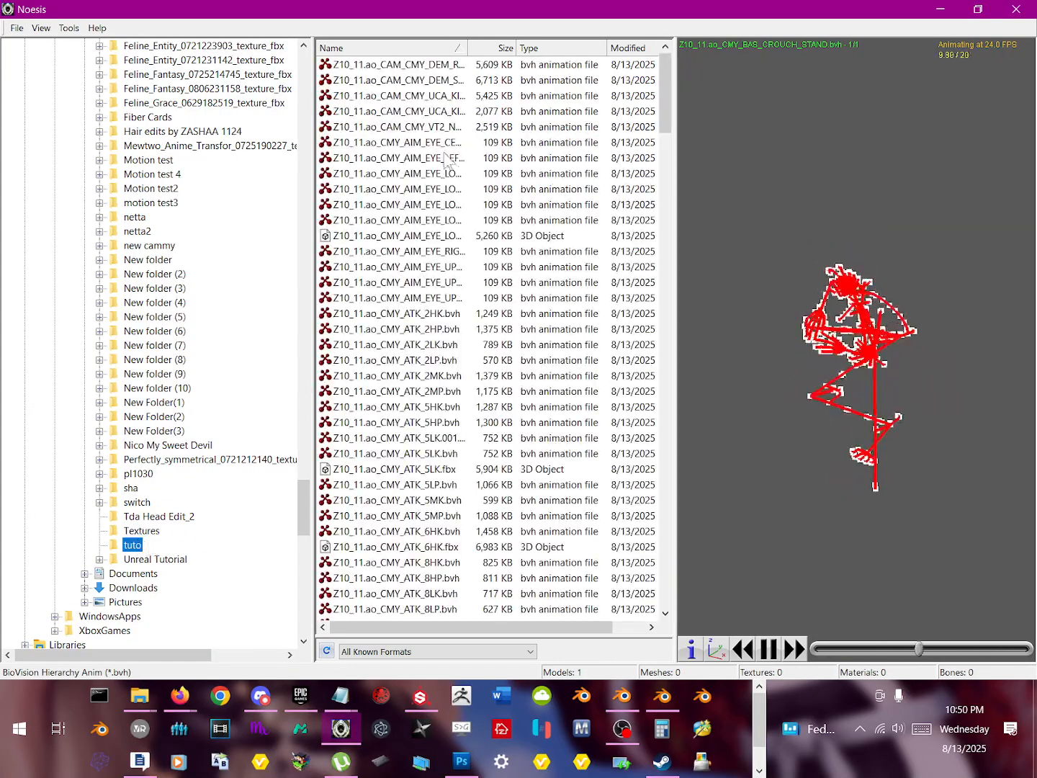
left_click(398, 66)
left_click(389, 126)
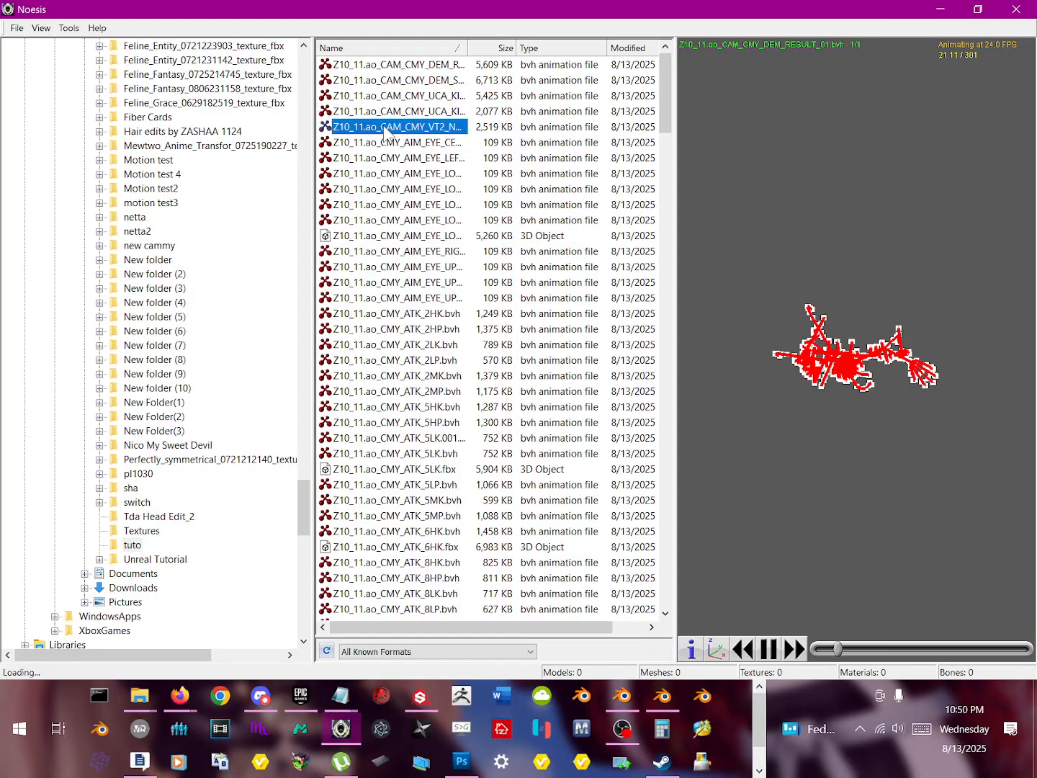
Step: Preview the CMY_ATK 2MK, 5HK, 2LK and 2MP BVH animations along with several CMY_AIM_EYE files
left_click(391, 376)
left_click(389, 407)
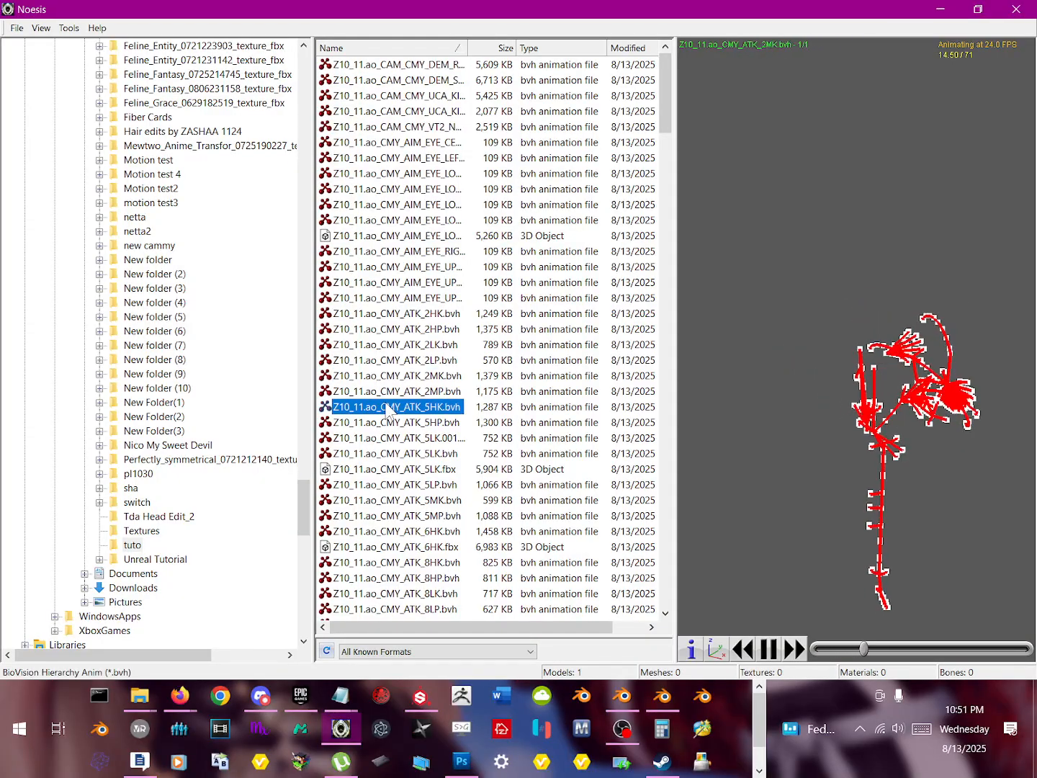
left_click(397, 142)
left_click(396, 237)
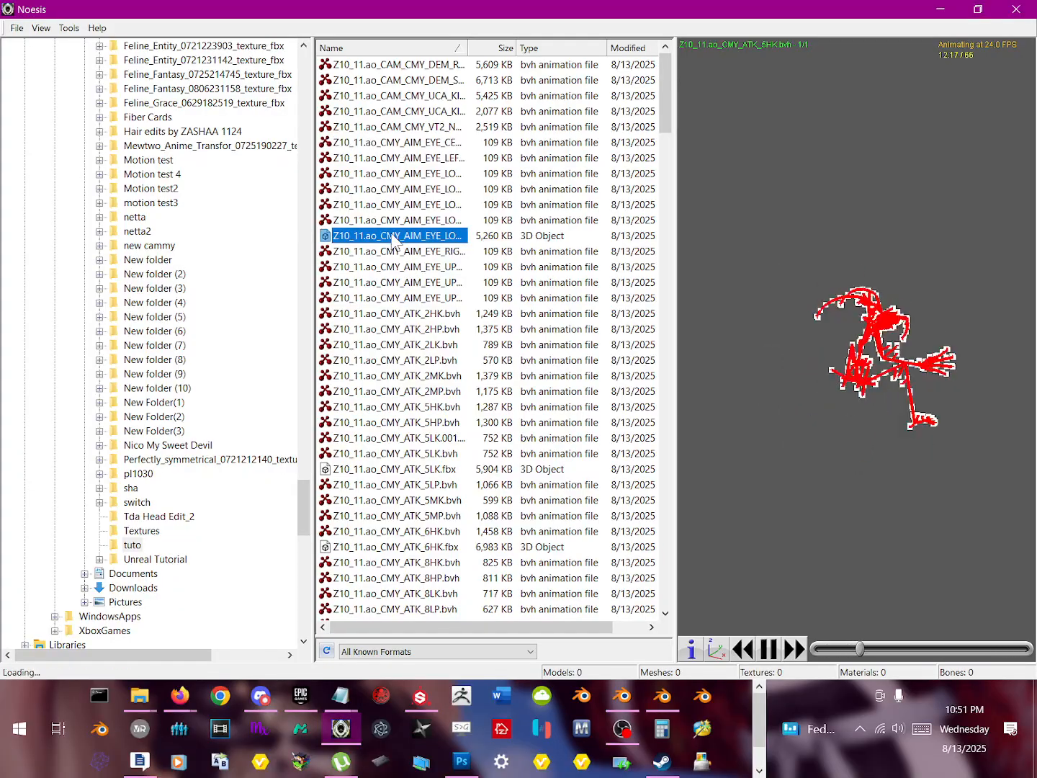
left_click(394, 267)
left_click(404, 344)
left_click(404, 391)
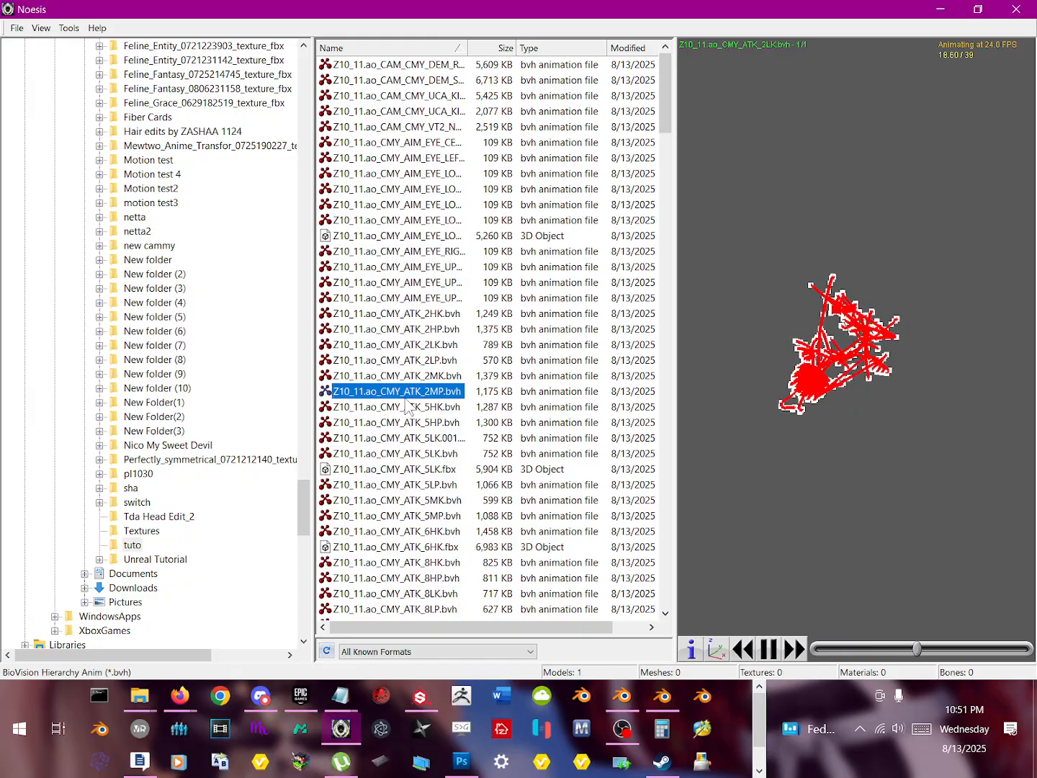
left_click(415, 410)
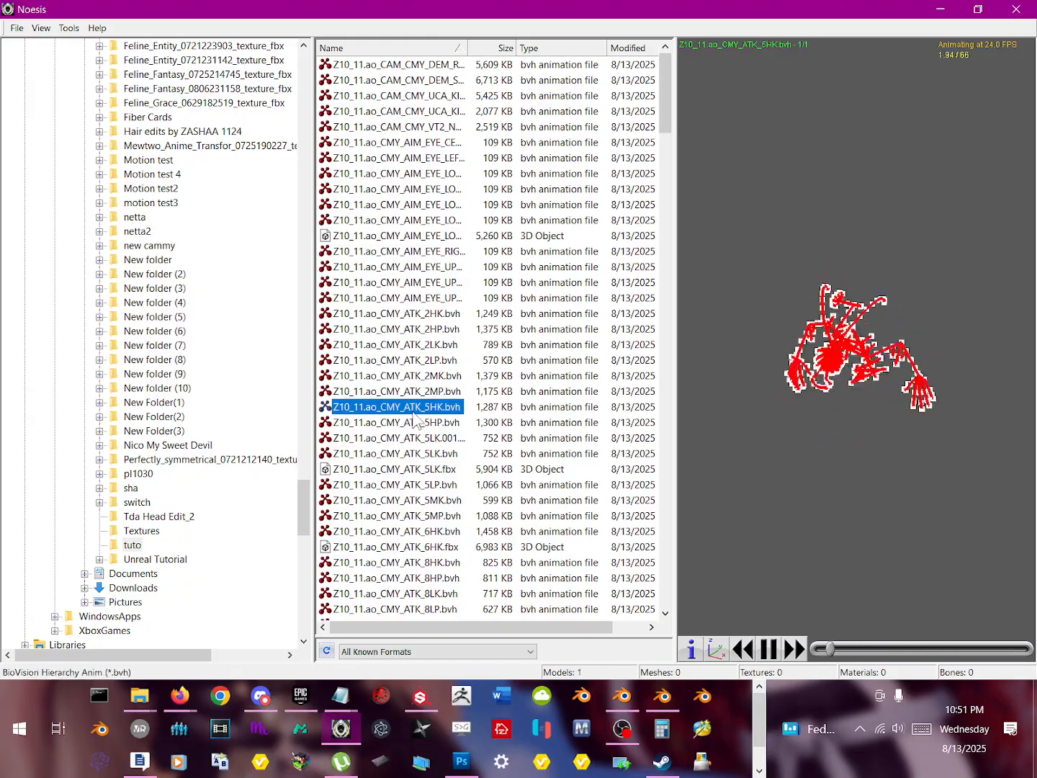
Step: Reload the tuto folder and preview the CMY_ATK_5LK.001, CMY_ATK_5LP, CMY_BAS_CROUCH_STAND and CMY_BAS_NAGE_FAILED BVH animations
left_click(140, 508)
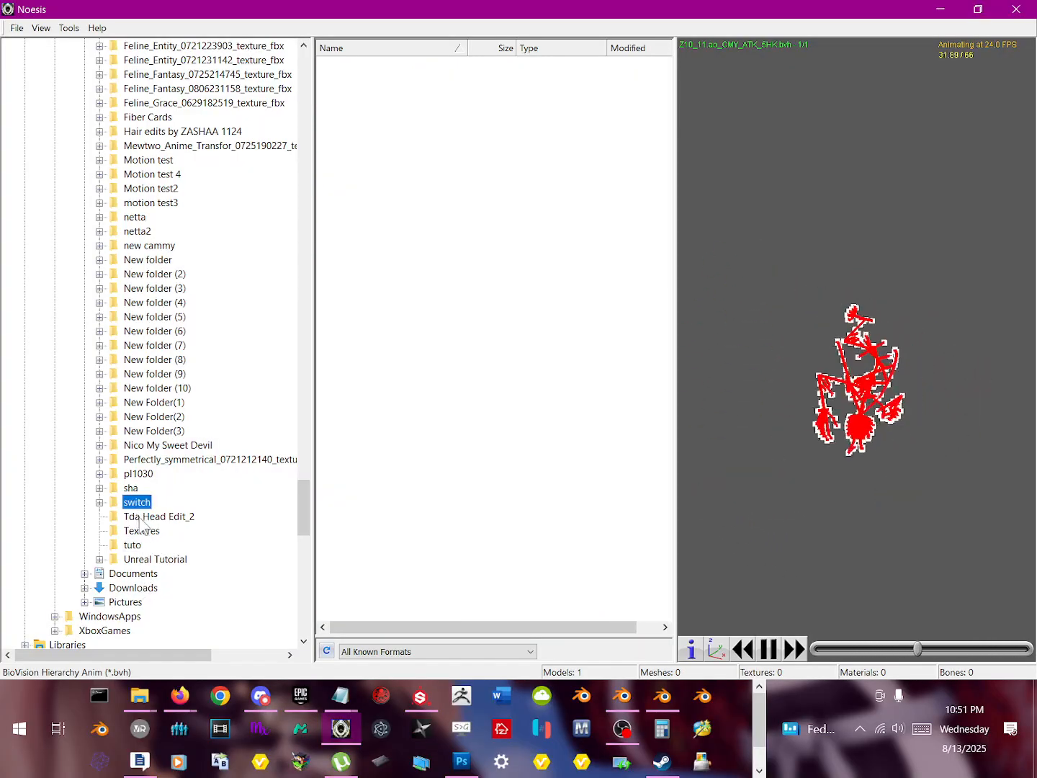
left_click(133, 544)
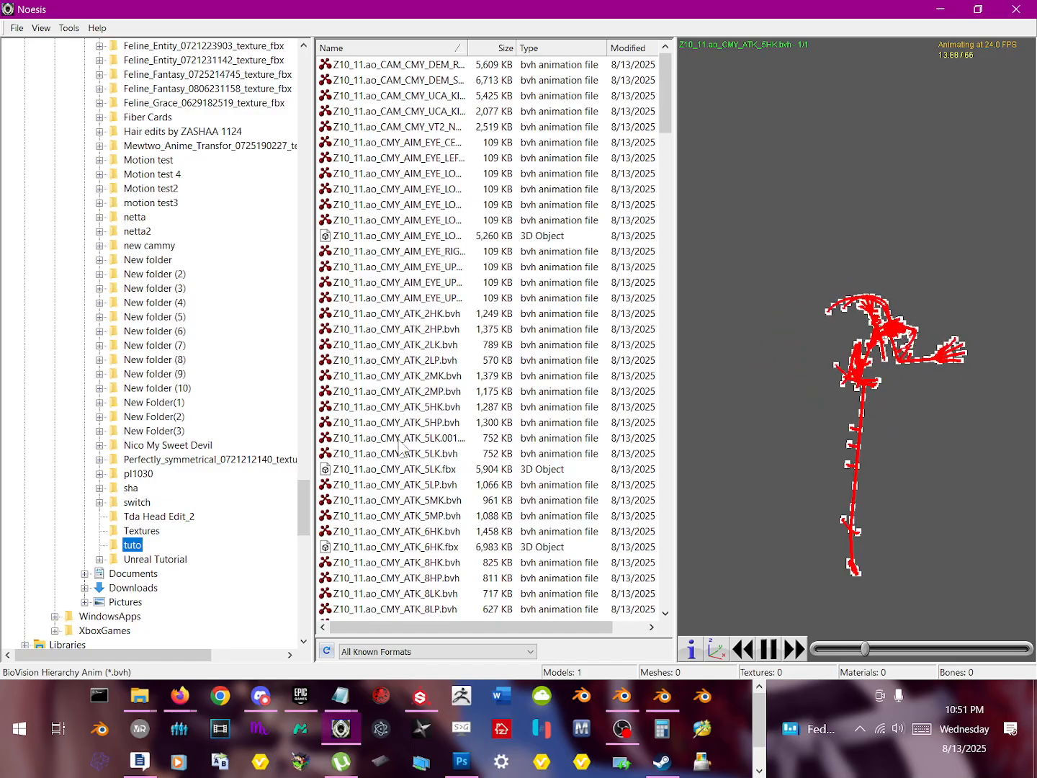
left_click(399, 441)
left_click(409, 484)
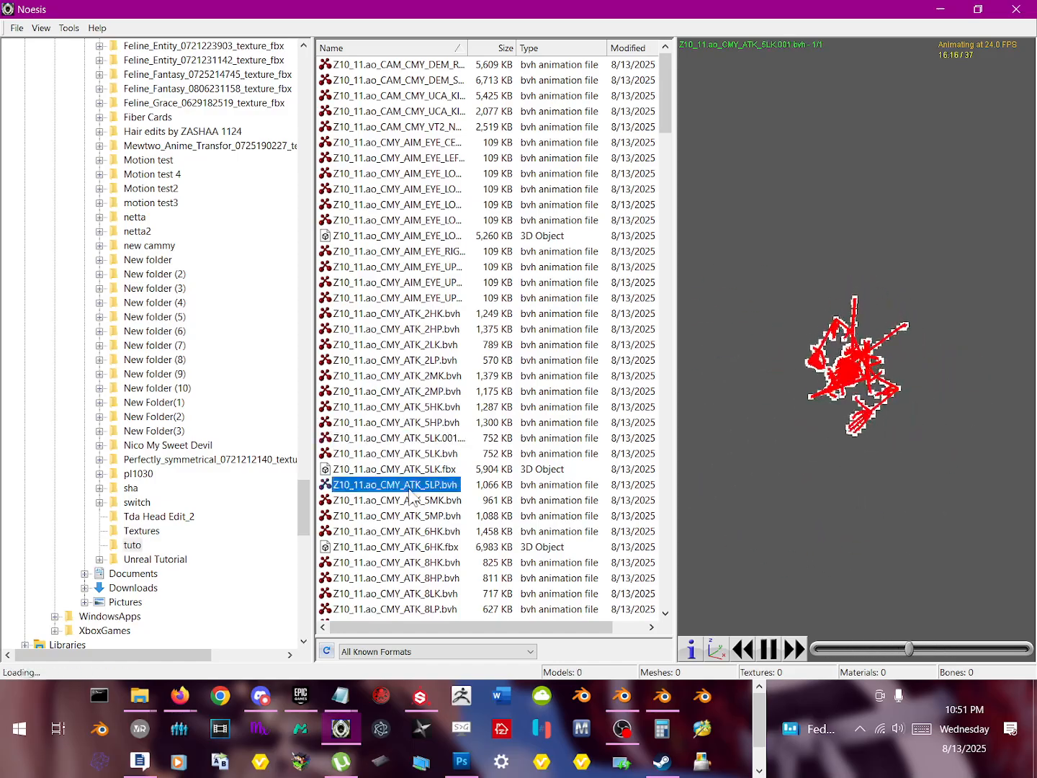
scroll(409, 484, "down", 2)
scroll(411, 487, "down", 3)
left_click(410, 483)
scroll(414, 479, "down", 6)
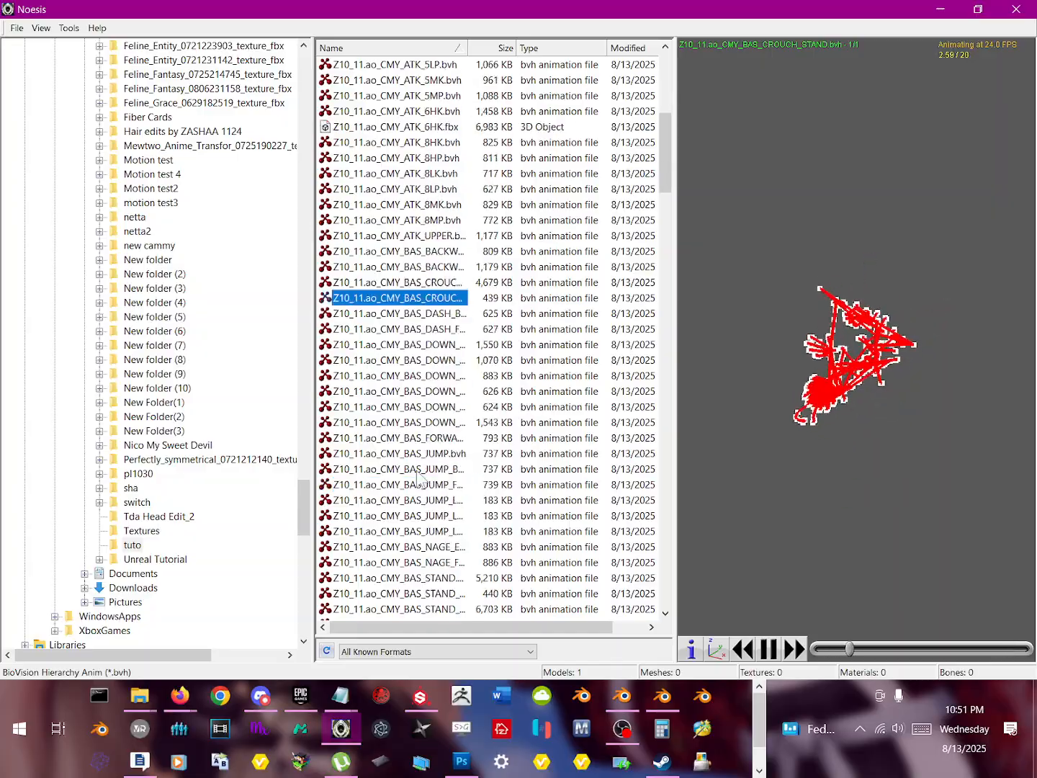
left_click(417, 471)
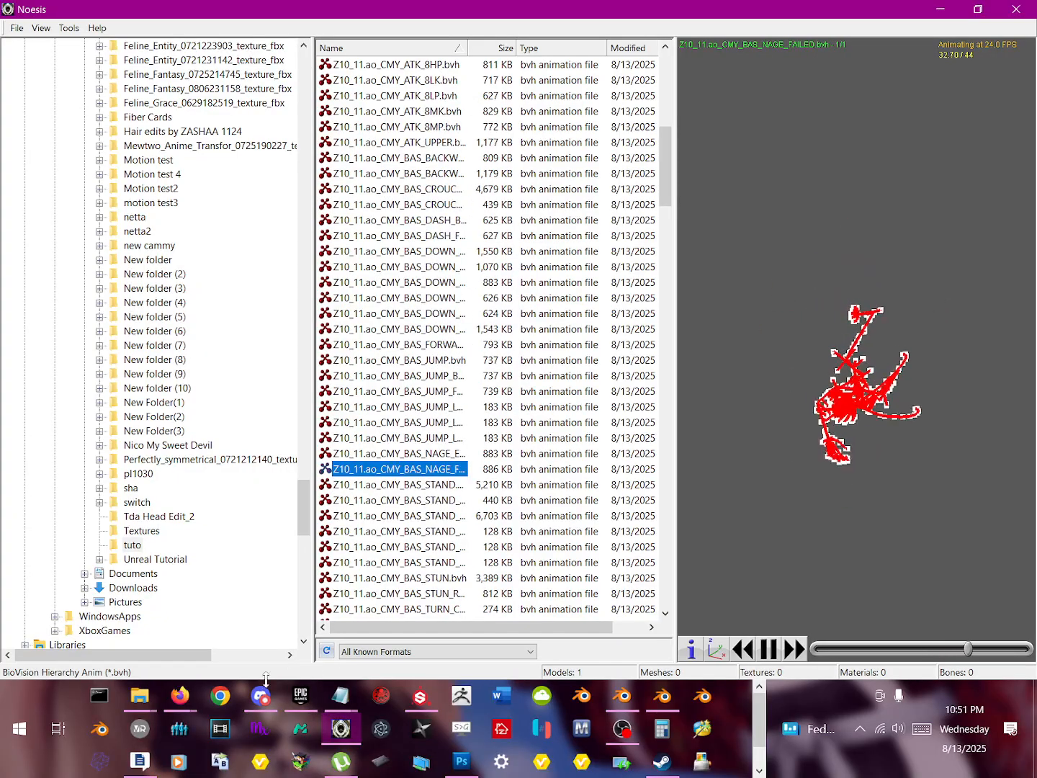
left_click(662, 698)
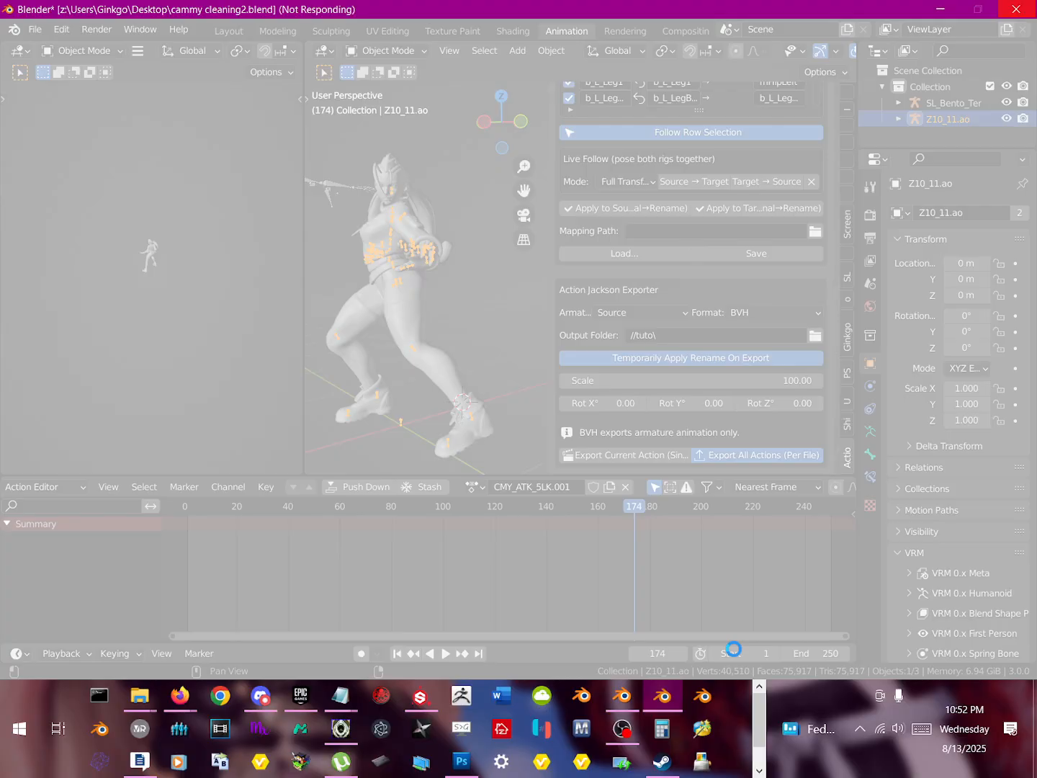
left_click(634, 735)
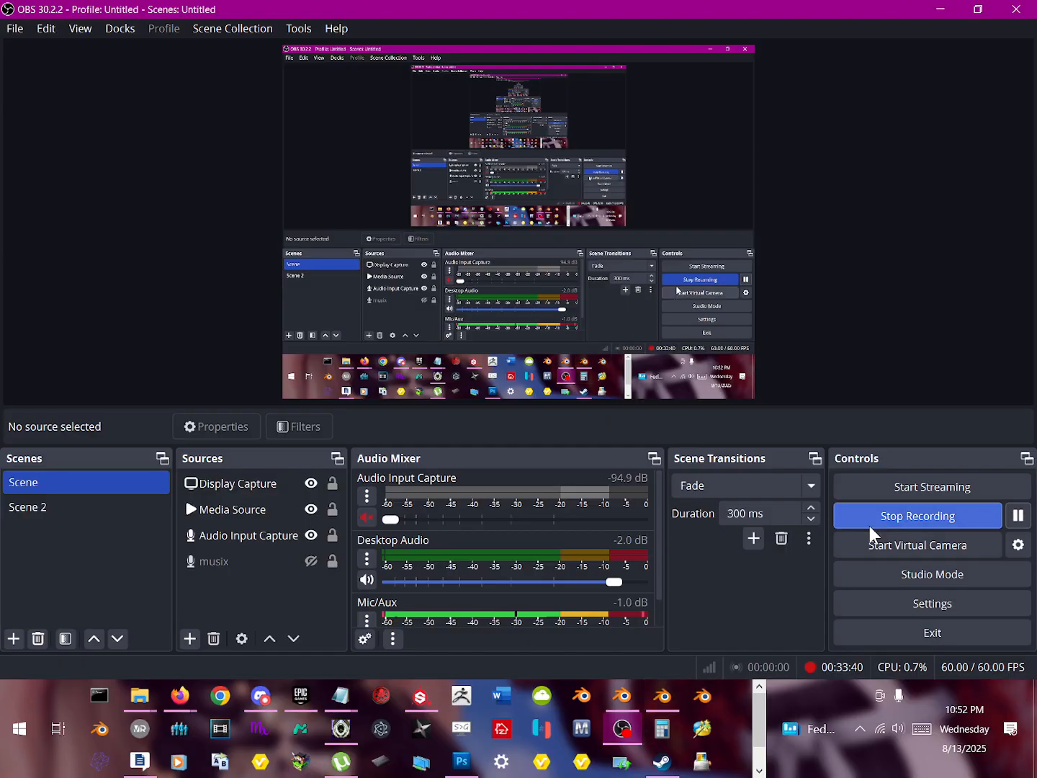